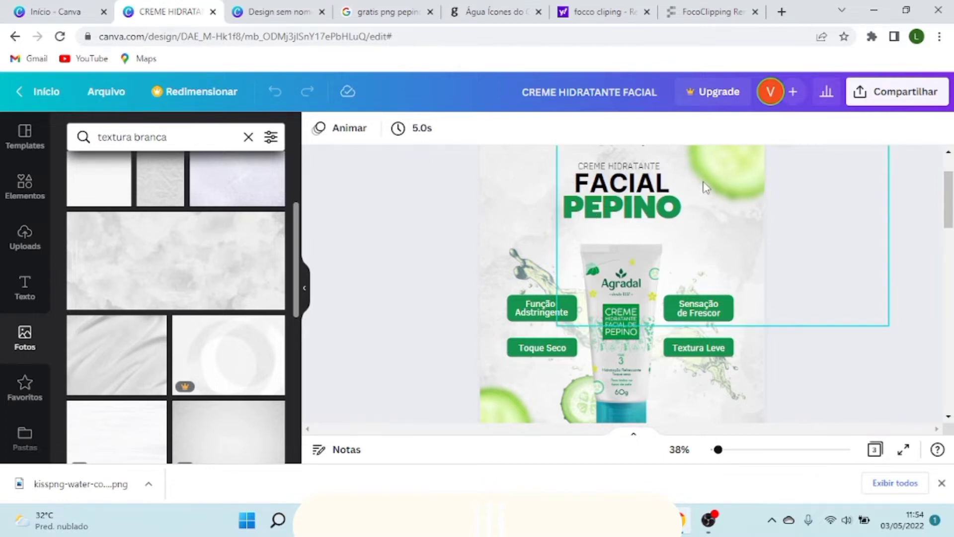
Step: Move the upper cucumber slice farther past the page edge and check the fonts of the three title texts
{"action": "left_click_drag", "start_coordinate": [707, 187], "coordinate": [764, 192]}
{"action": "left_click", "coordinate": [602, 166]}
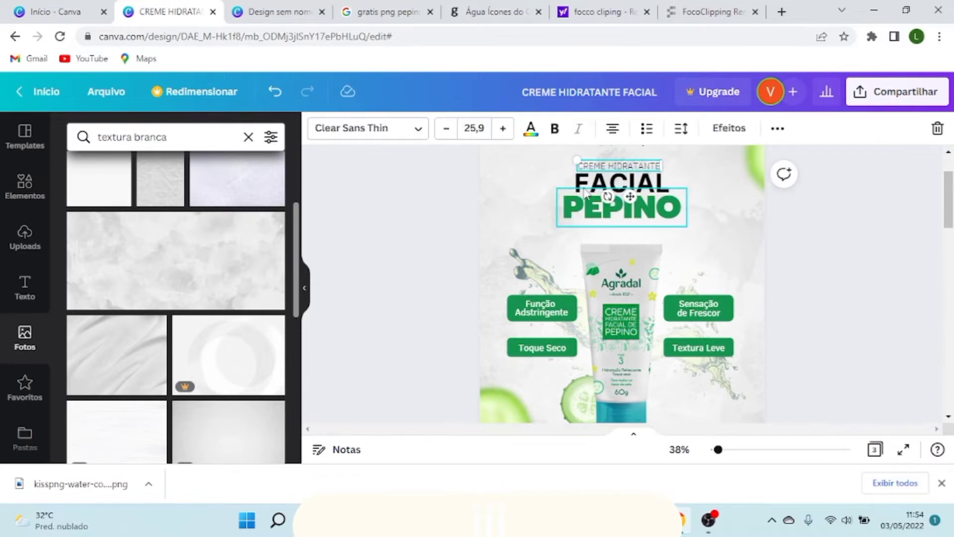
{"action": "left_click", "coordinate": [585, 190]}
{"action": "left_click", "coordinate": [579, 211]}
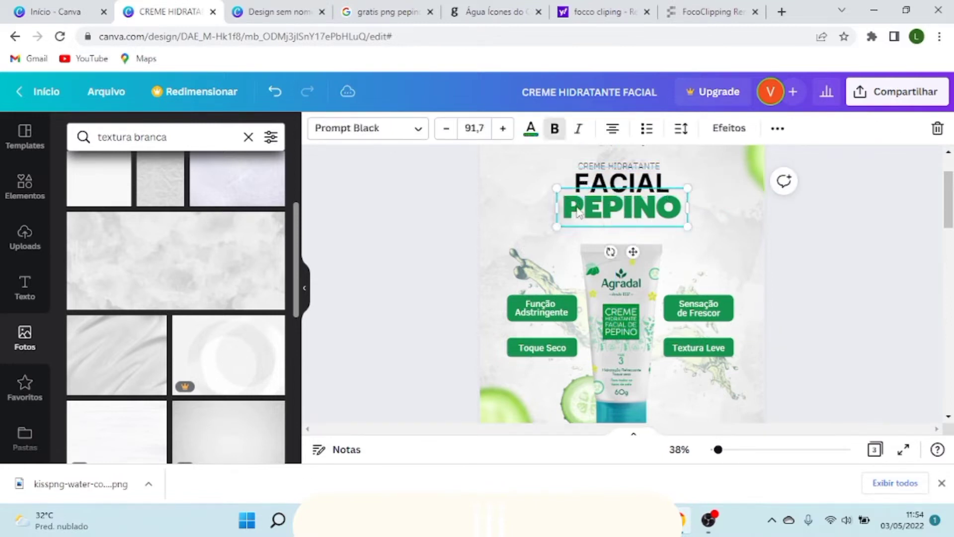
{"action": "left_click", "coordinate": [590, 169]}
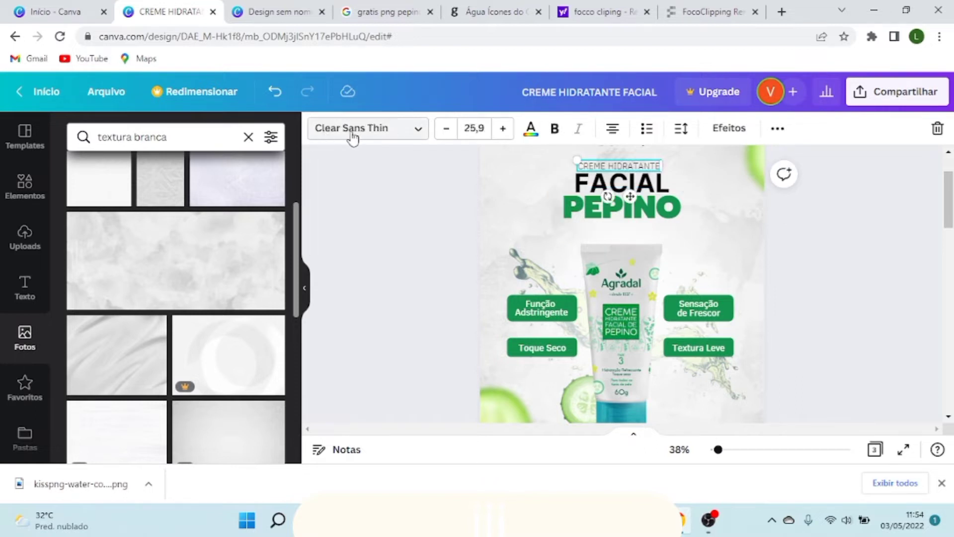
{"action": "left_click", "coordinate": [585, 186]}
{"action": "left_click", "coordinate": [564, 201]}
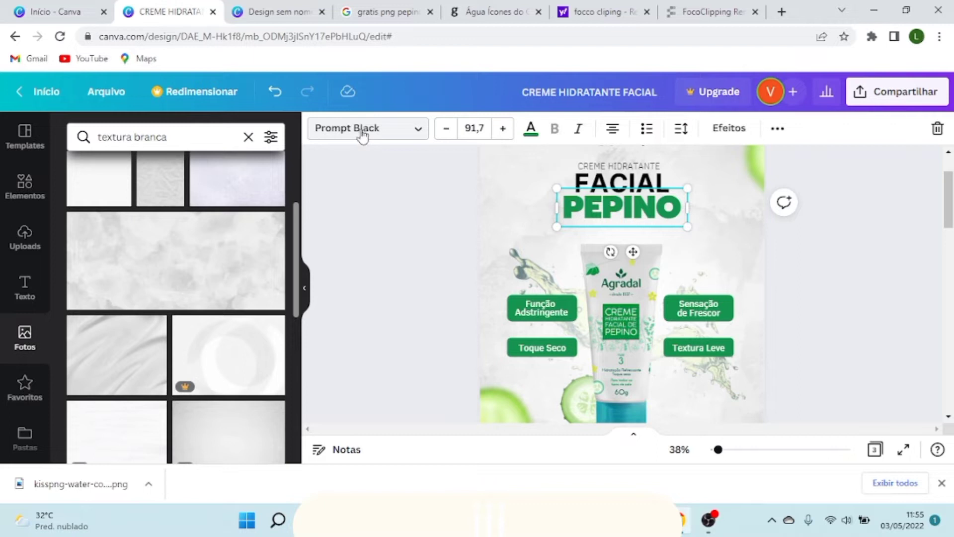
{"action": "left_click", "coordinate": [422, 178]}
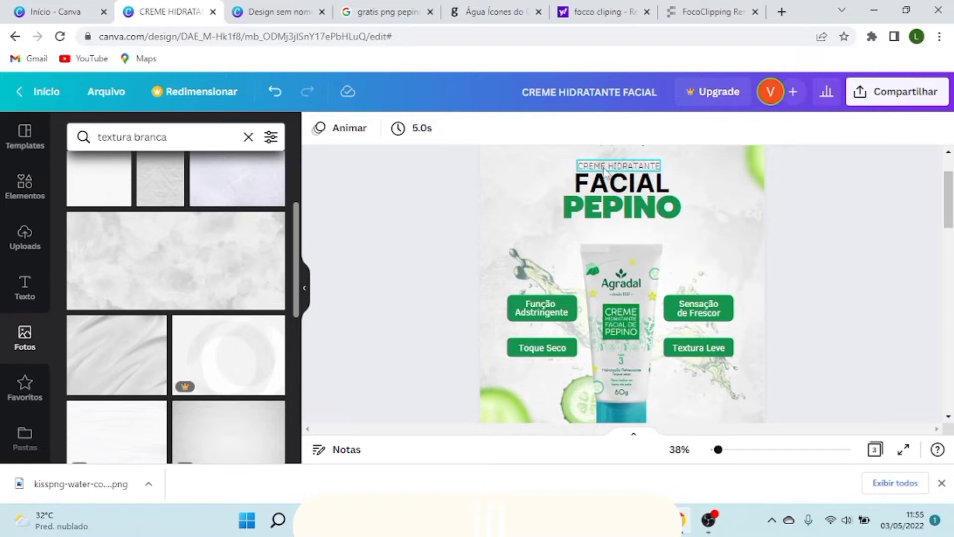
Step: Examine the title texts and the product image up close in the finished reference design
{"action": "scroll", "coordinate": [605, 170], "scroll_direction": "up", "scroll_amount": 5}
{"action": "scroll", "coordinate": [605, 170], "scroll_direction": "up", "scroll_amount": 2}
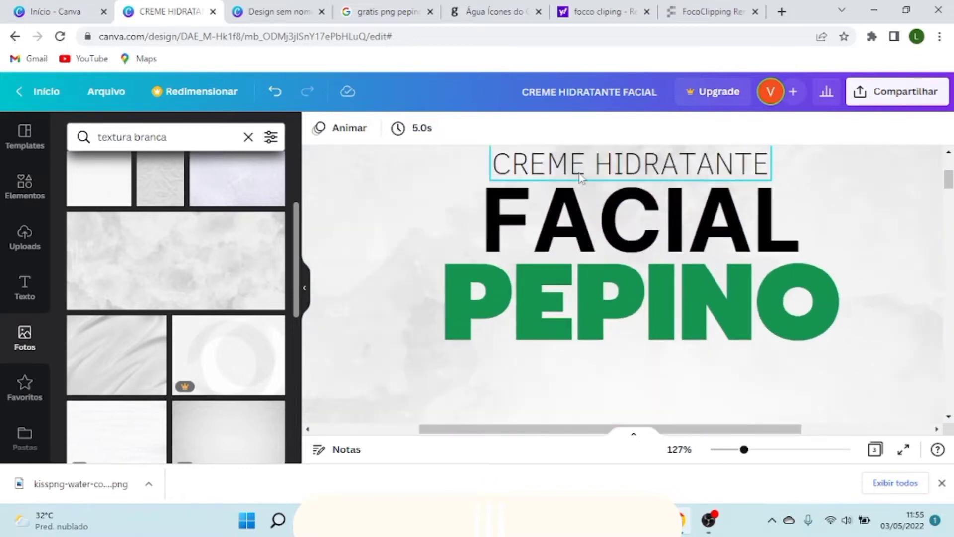
{"action": "scroll", "coordinate": [571, 164], "scroll_direction": "up", "scroll_amount": 2}
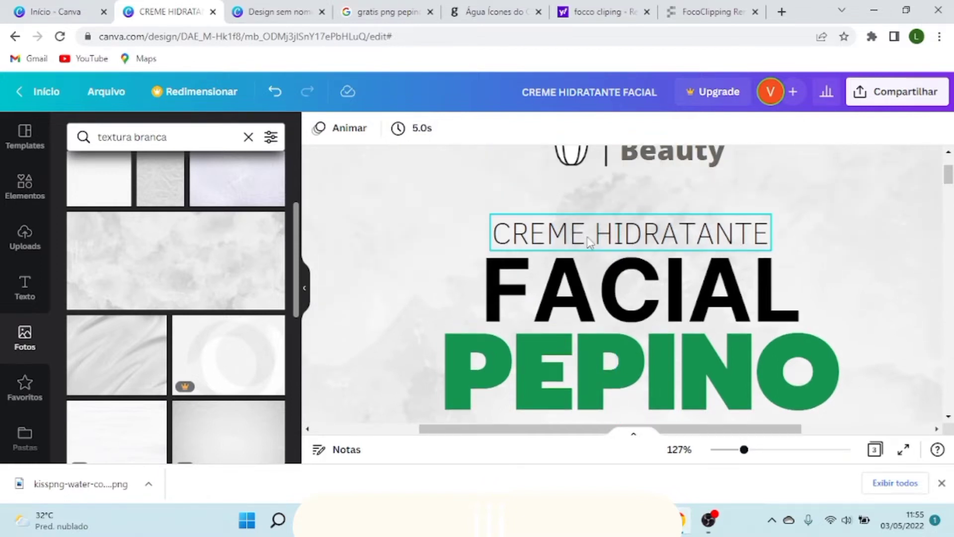
{"action": "scroll", "coordinate": [592, 242], "scroll_direction": "down", "scroll_amount": 2}
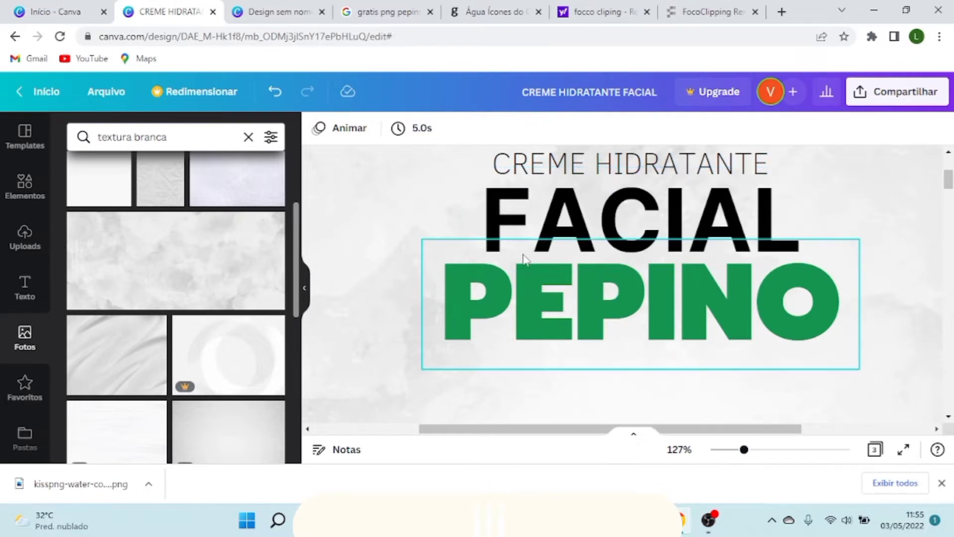
{"action": "scroll", "coordinate": [513, 260], "scroll_direction": "down", "scroll_amount": 8}
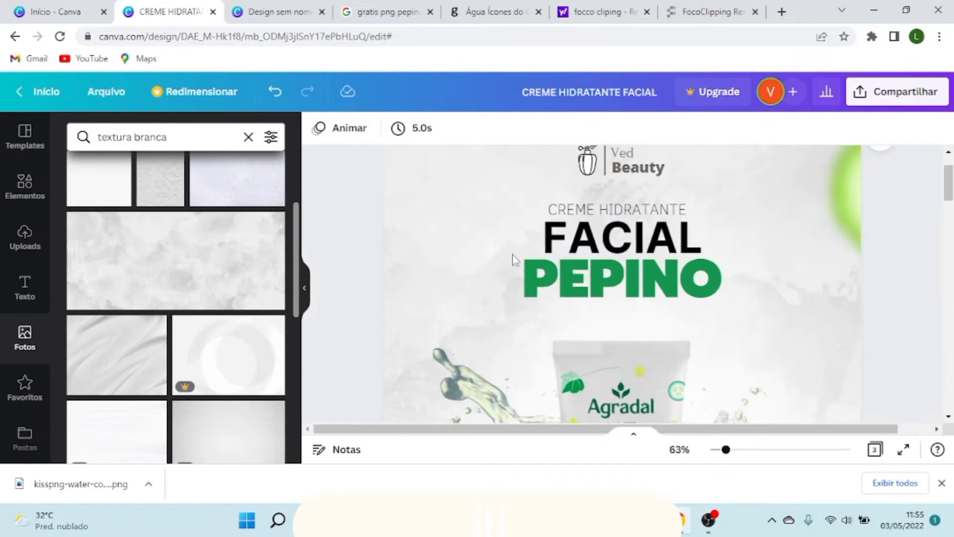
{"action": "scroll", "coordinate": [628, 264], "scroll_direction": "up", "scroll_amount": 8}
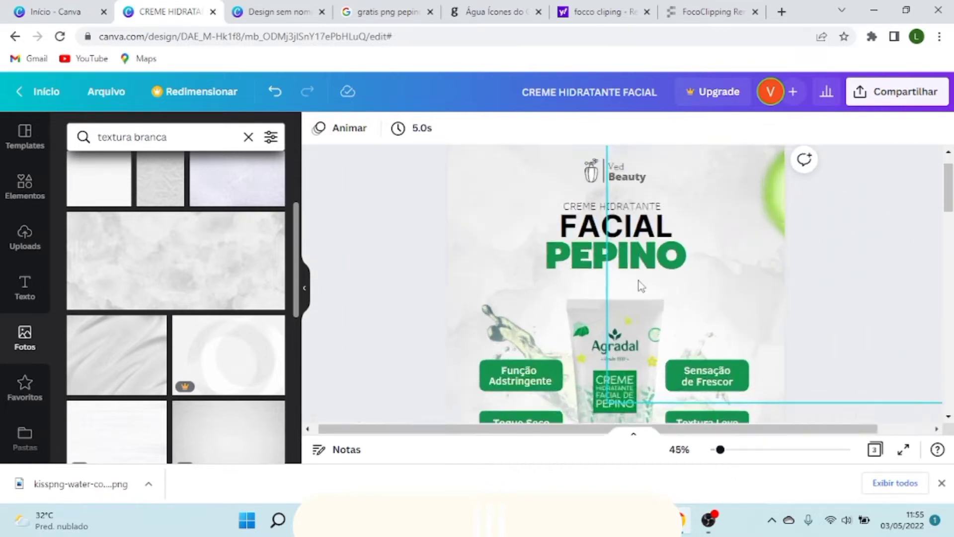
{"action": "scroll", "coordinate": [637, 258], "scroll_direction": "up", "scroll_amount": 2}
{"action": "scroll", "coordinate": [639, 267], "scroll_direction": "down", "scroll_amount": 5}
{"action": "scroll", "coordinate": [639, 268], "scroll_direction": "down", "scroll_amount": 3}
{"action": "scroll", "coordinate": [656, 271], "scroll_direction": "up", "scroll_amount": 6}
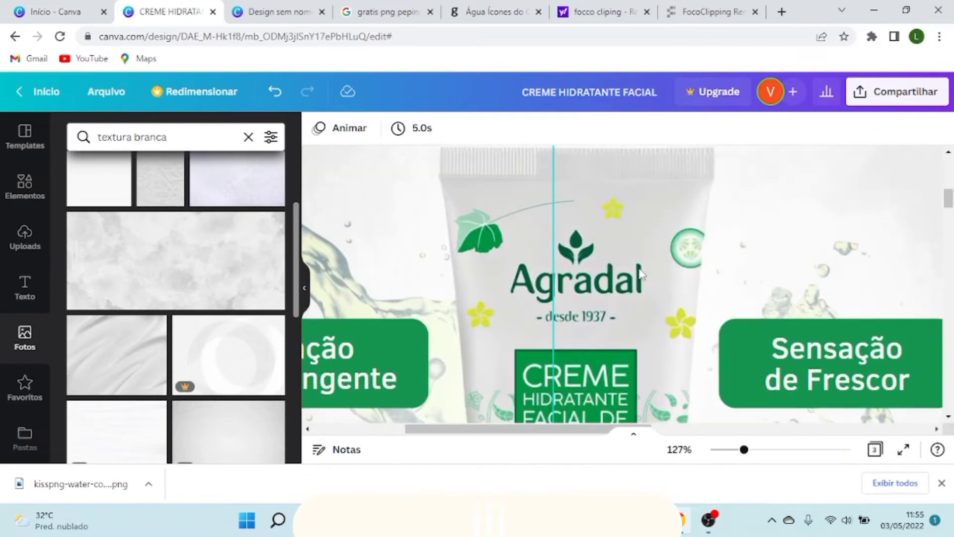
{"action": "scroll", "coordinate": [646, 307], "scroll_direction": "down", "scroll_amount": 4}
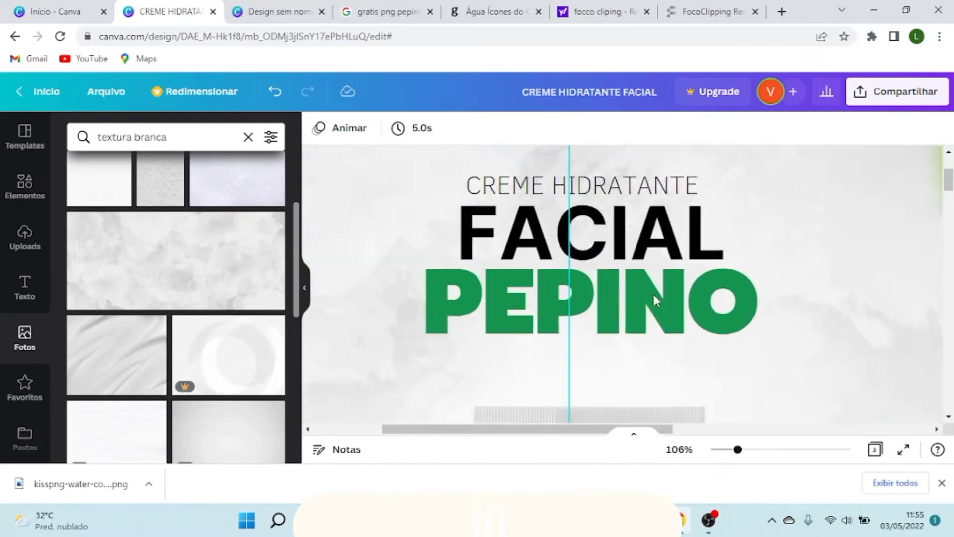
{"action": "left_click_drag", "start_coordinate": [377, 238], "coordinate": [585, 297]}
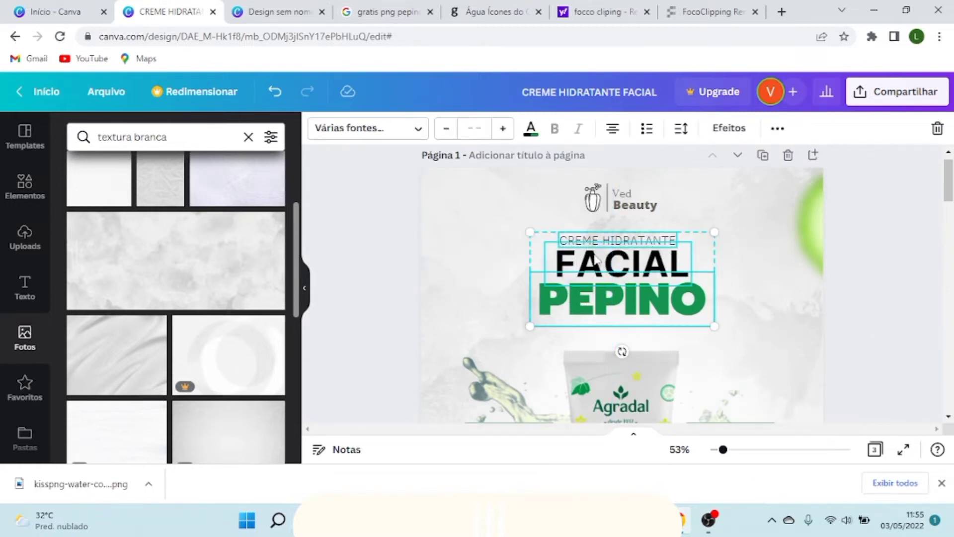
Step: Switch to the untitled 1080 x 1350 px design and add a title text reading CREME HIDRATANTE
{"action": "left_click", "coordinate": [285, 11]}
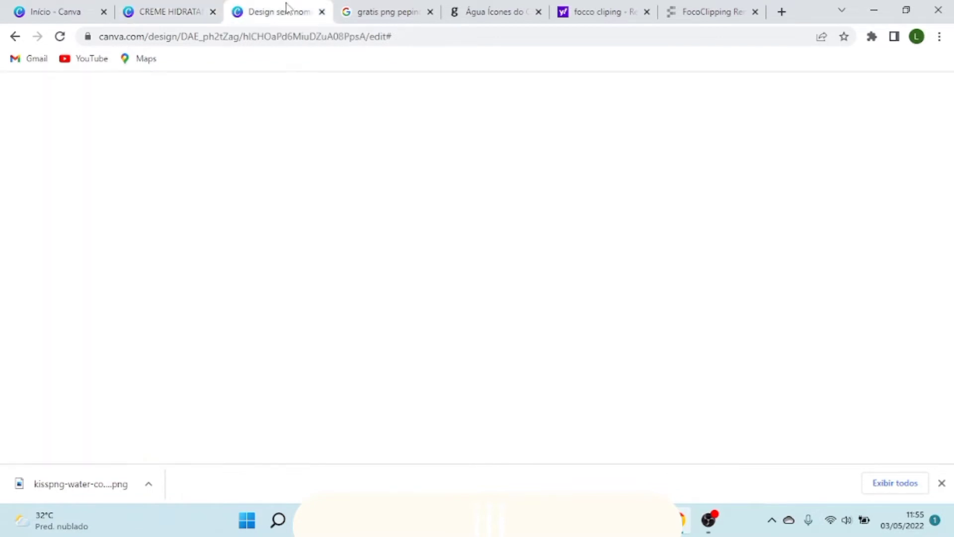
{"action": "left_click", "coordinate": [26, 187]}
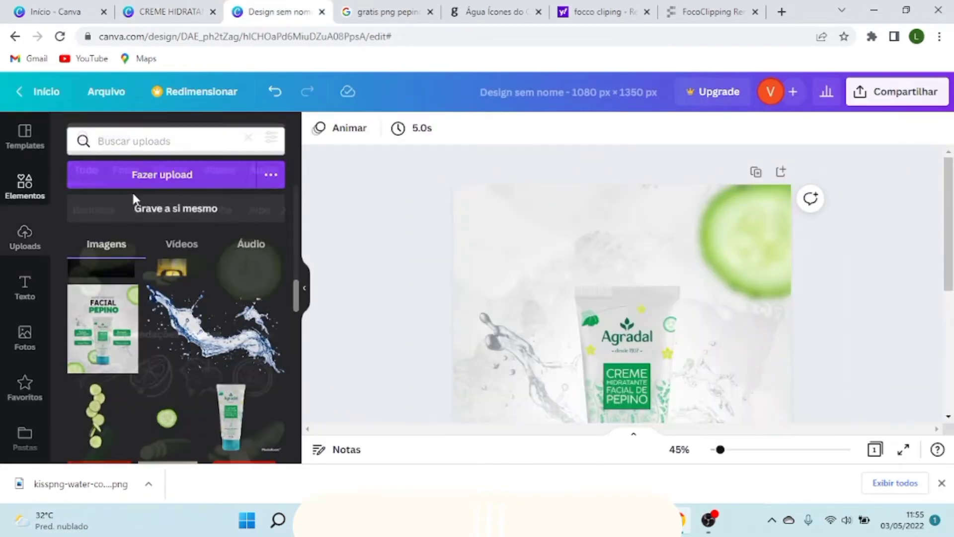
{"action": "left_click", "coordinate": [23, 290]}
{"action": "left_click", "coordinate": [197, 213]}
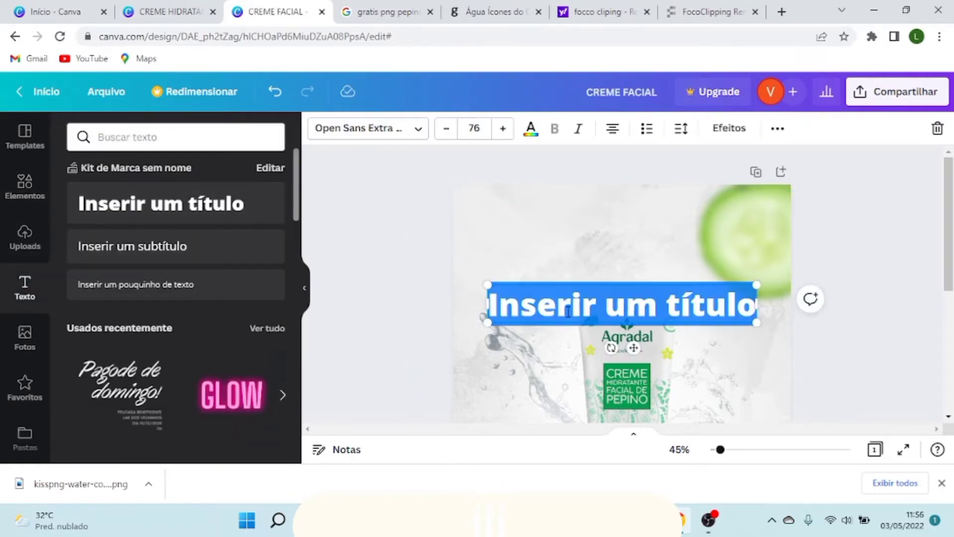
{"action": "triple_click", "coordinate": [577, 316]}
{"action": "type", "text": "CREME"}
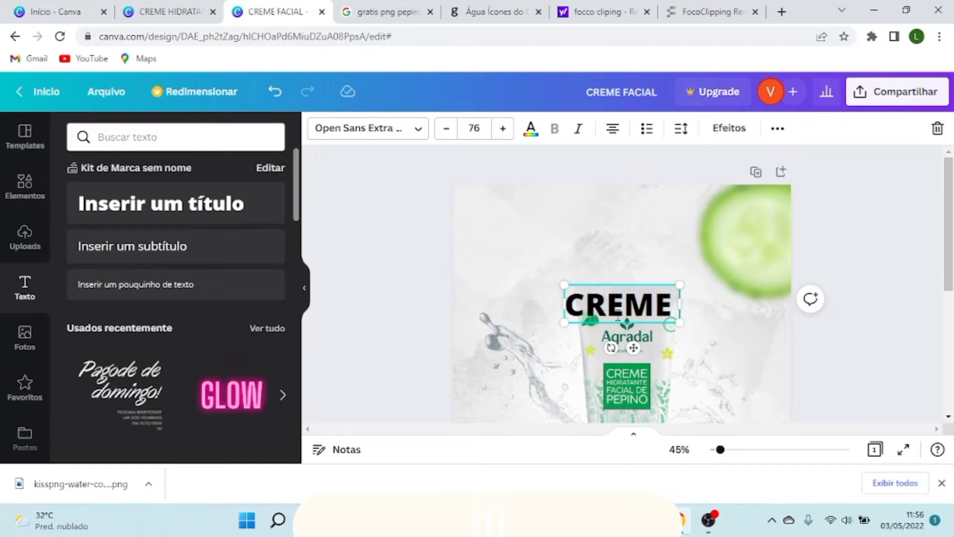
{"action": "type", "text": " HIDRATANTE"}
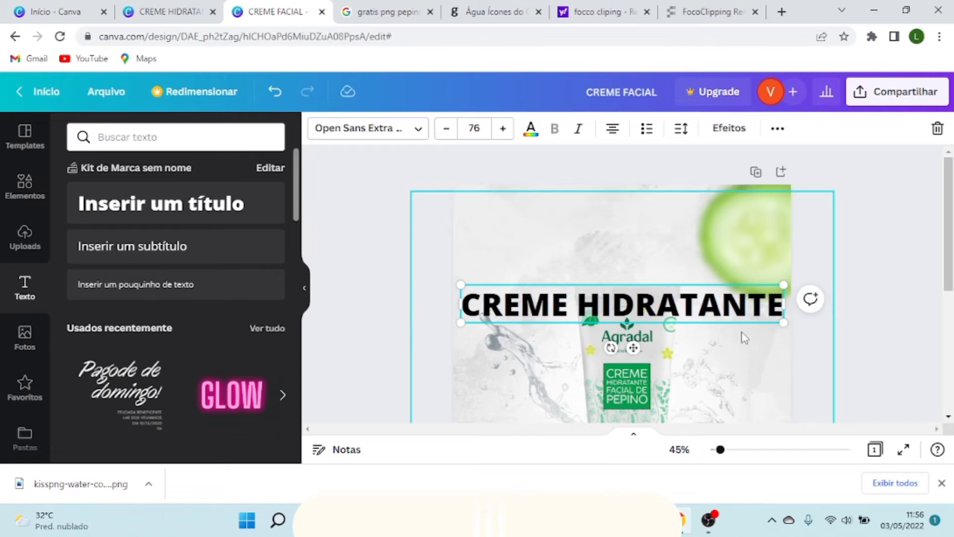
Step: Duplicate the CREME HIDRATANTE title, place the copy just below it and change its text to FACIAL
{"action": "key", "text": "ctrl+d"}
{"action": "left_click_drag", "start_coordinate": [559, 315], "coordinate": [561, 352]}
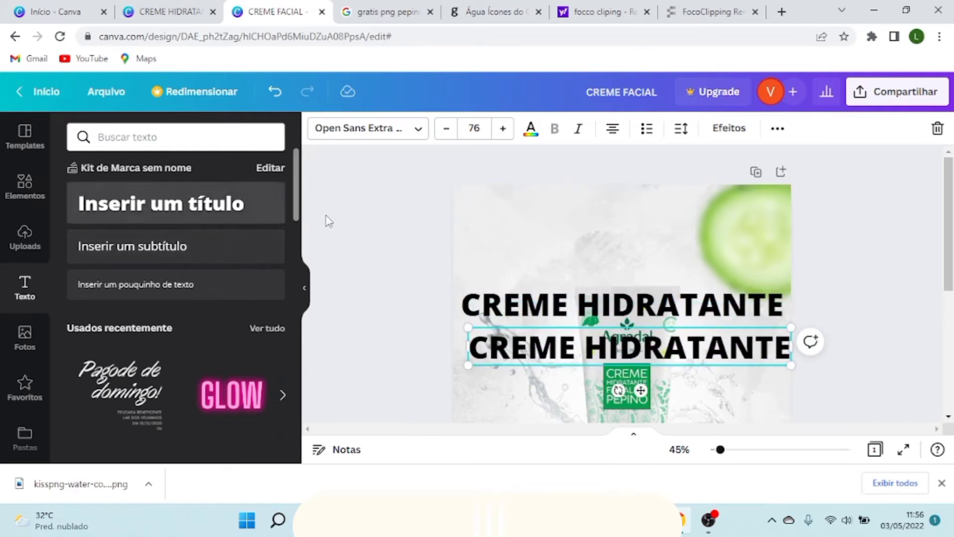
{"action": "double_click", "coordinate": [534, 351]}
{"action": "left_click", "coordinate": [534, 350]}
{"action": "double_click", "coordinate": [534, 351]}
{"action": "triple_click", "coordinate": [534, 350]}
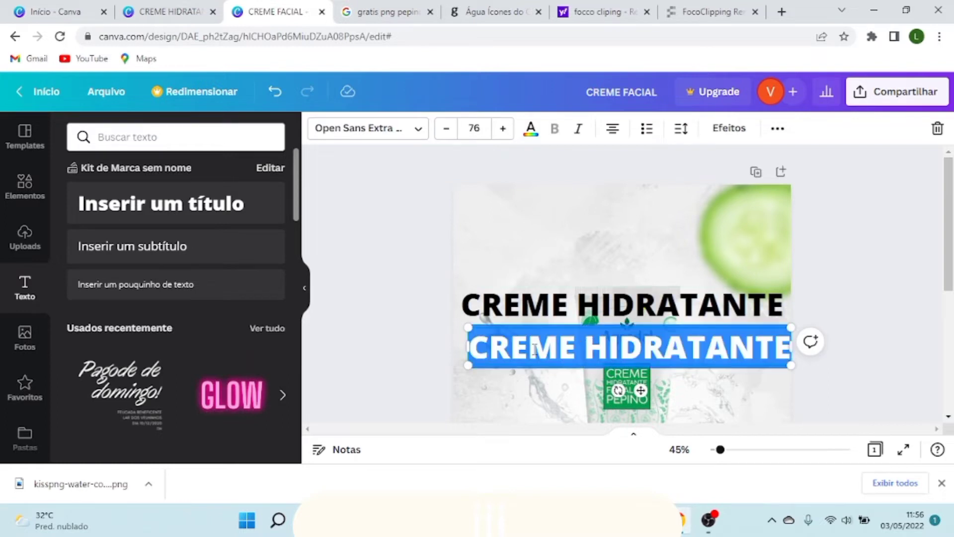
{"action": "type", "text": "FACIAL"}
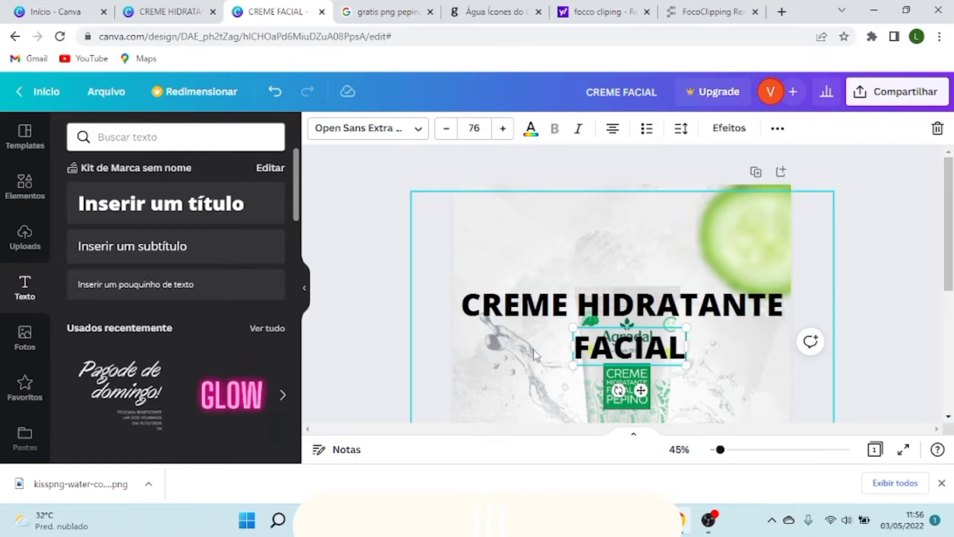
{"action": "left_click", "coordinate": [362, 221]}
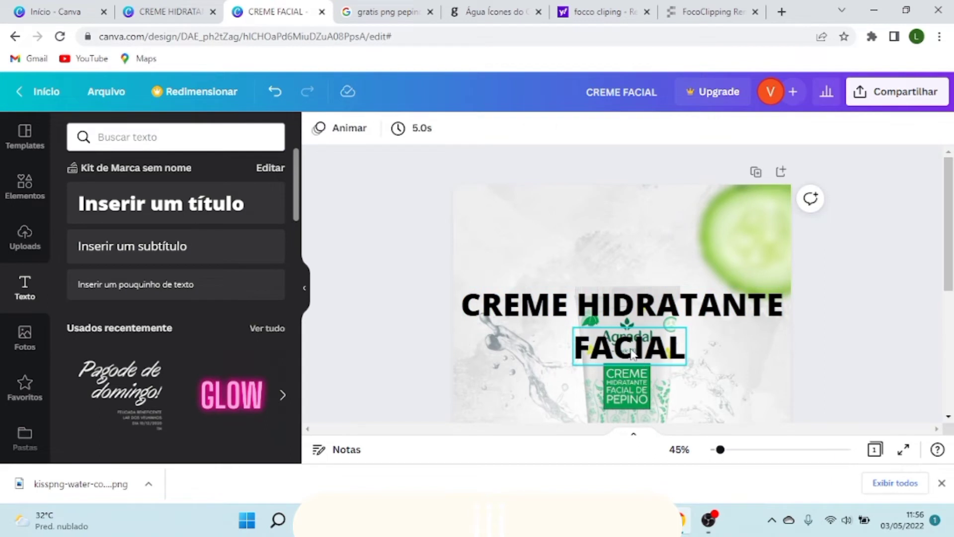
Step: Place another copy of the CREME HIDRATANTE title beneath FACIAL and change its text to PEPINO
{"action": "left_click_drag", "start_coordinate": [570, 319], "coordinate": [544, 400]}
{"action": "triple_click", "coordinate": [544, 397]}
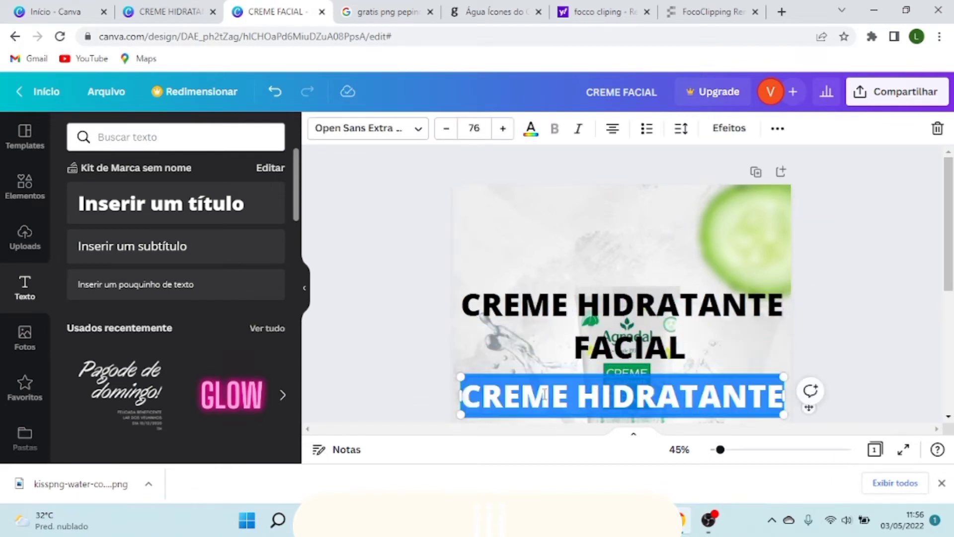
{"action": "type", "text": "PEPINO"}
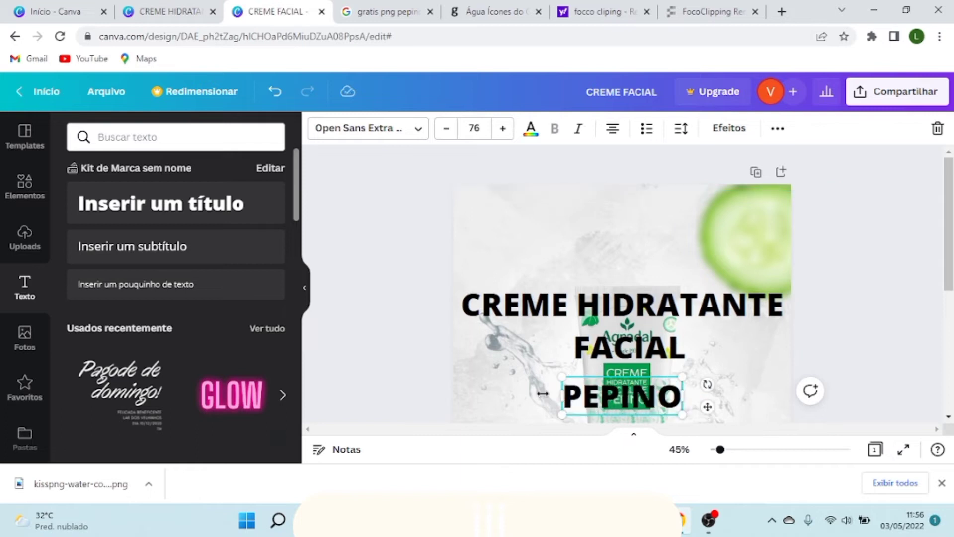
Step: Move the CREME HIDRATANTE text near the top of the page and scale it down to size 46,9
{"action": "left_click_drag", "start_coordinate": [544, 308], "coordinate": [545, 230]}
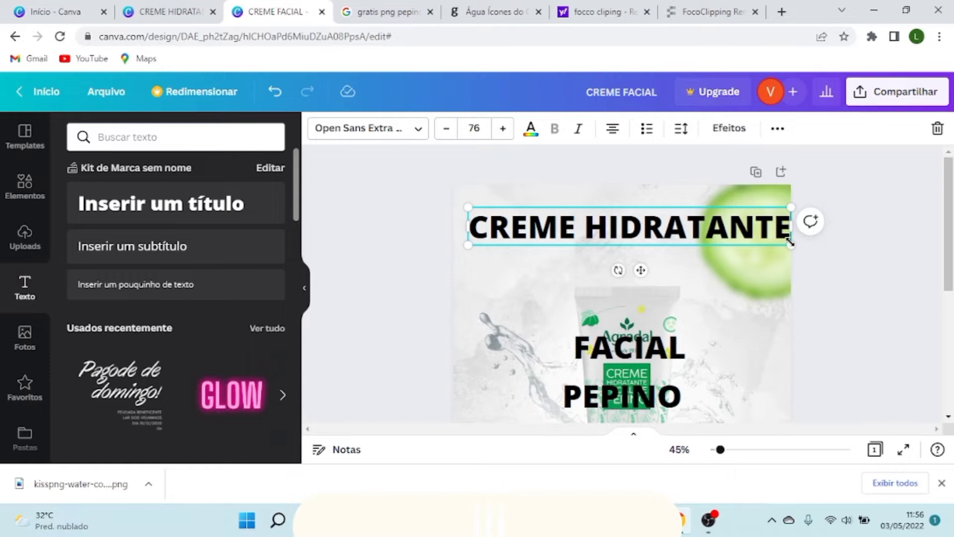
{"action": "left_click_drag", "start_coordinate": [790, 243], "coordinate": [668, 230]}
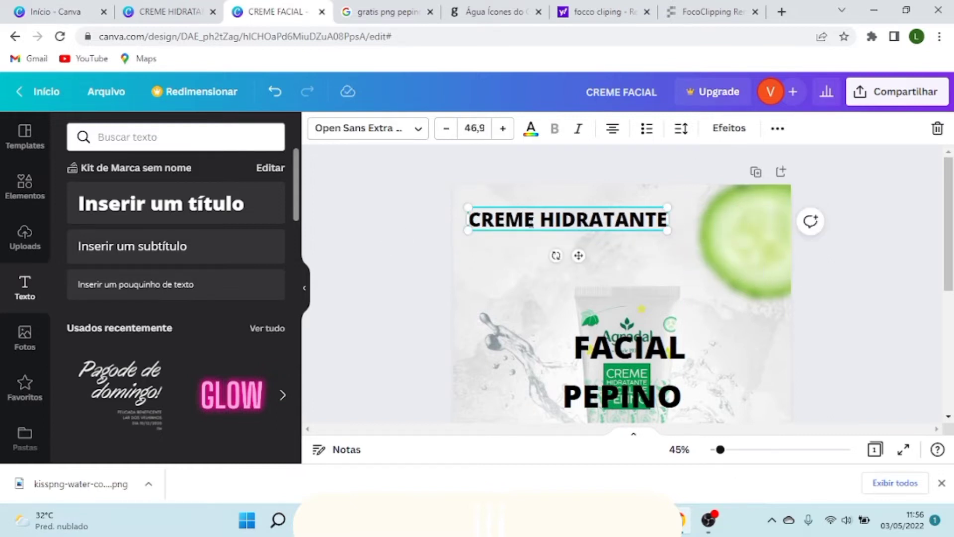
Step: Check which font the CREME HIDRATANTE text uses in the reference design
{"action": "left_click", "coordinate": [149, 12]}
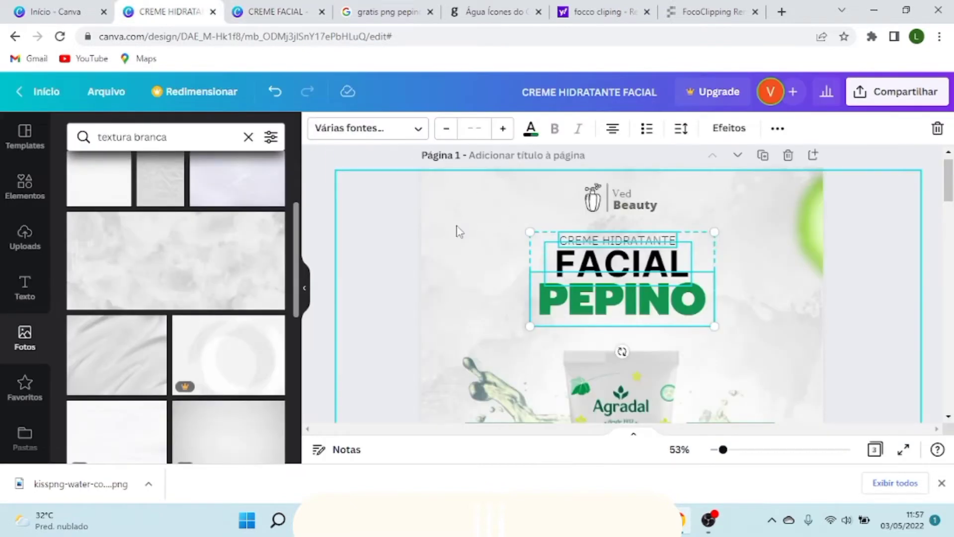
{"action": "left_click", "coordinate": [460, 232]}
{"action": "left_click", "coordinate": [564, 240]}
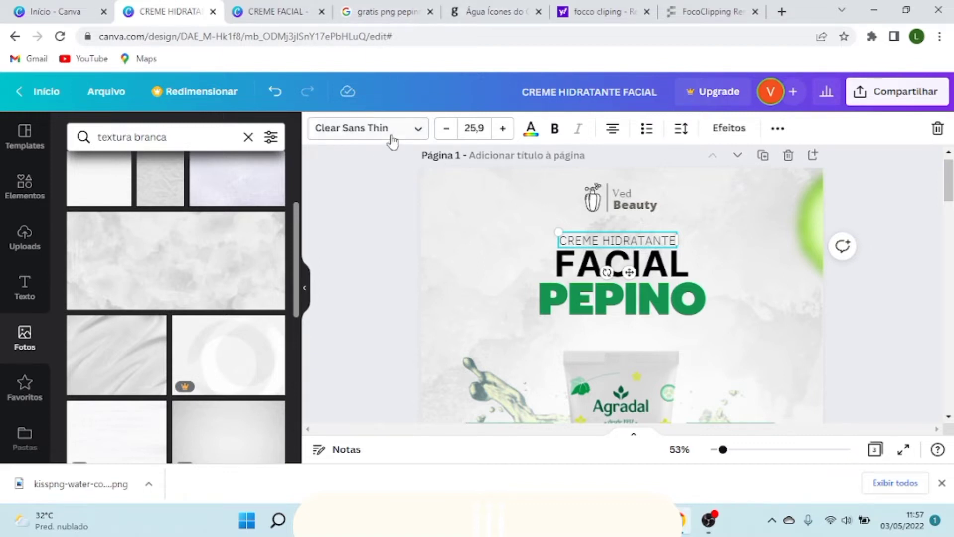
Step: Return to the new design and search the font list for THIN for the CREME HIDRATANTE text
{"action": "left_click", "coordinate": [298, 18]}
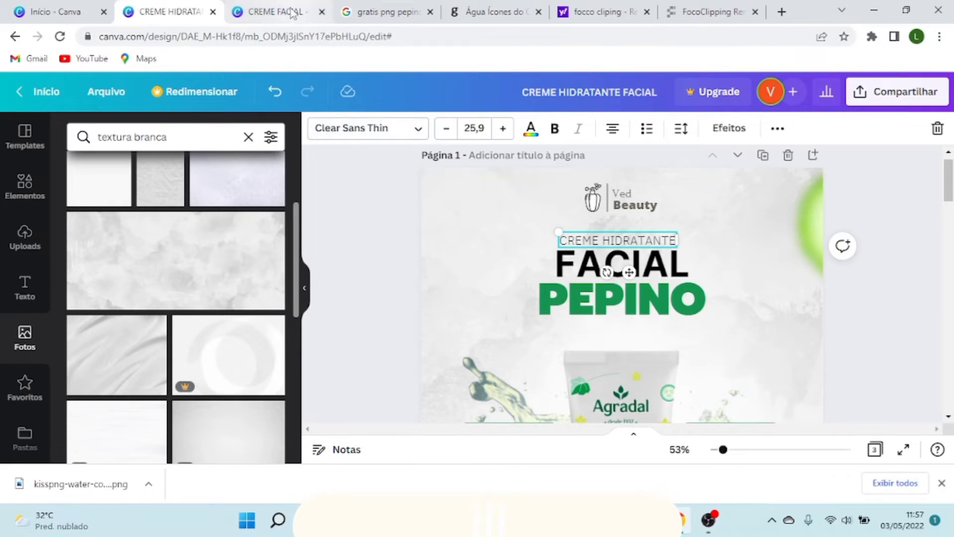
{"action": "left_click", "coordinate": [392, 129]}
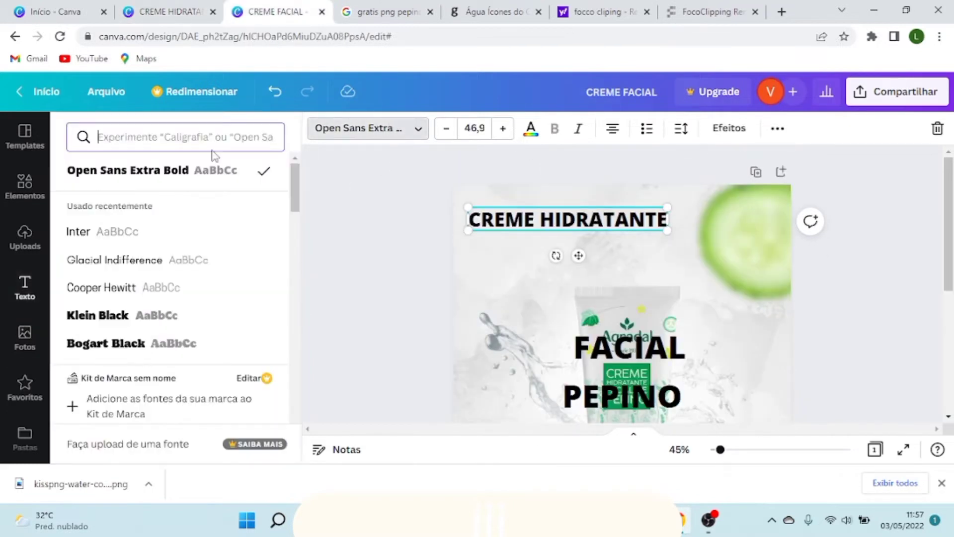
{"action": "left_click", "coordinate": [205, 143]}
{"action": "type", "text": "THIN"}
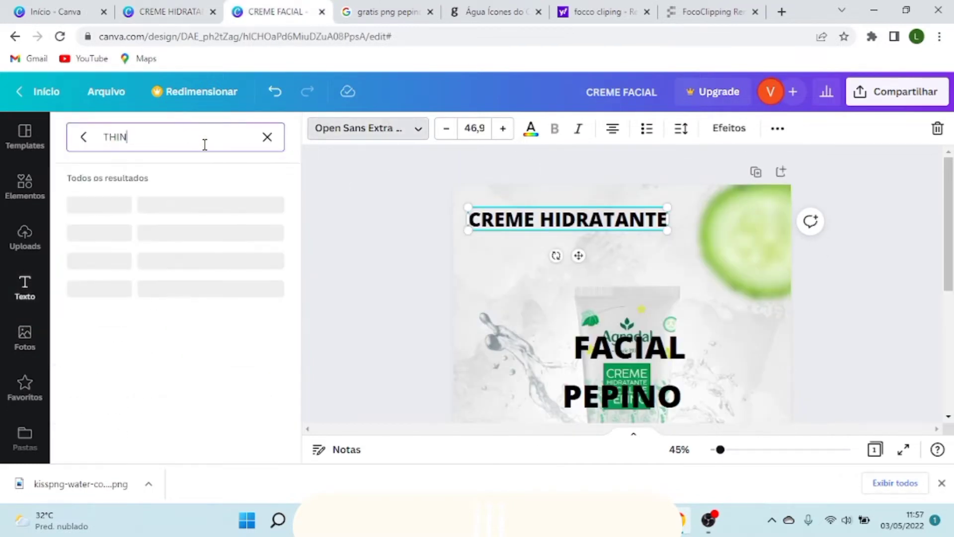
{"action": "left_click_drag", "start_coordinate": [98, 140], "coordinate": [132, 140]}
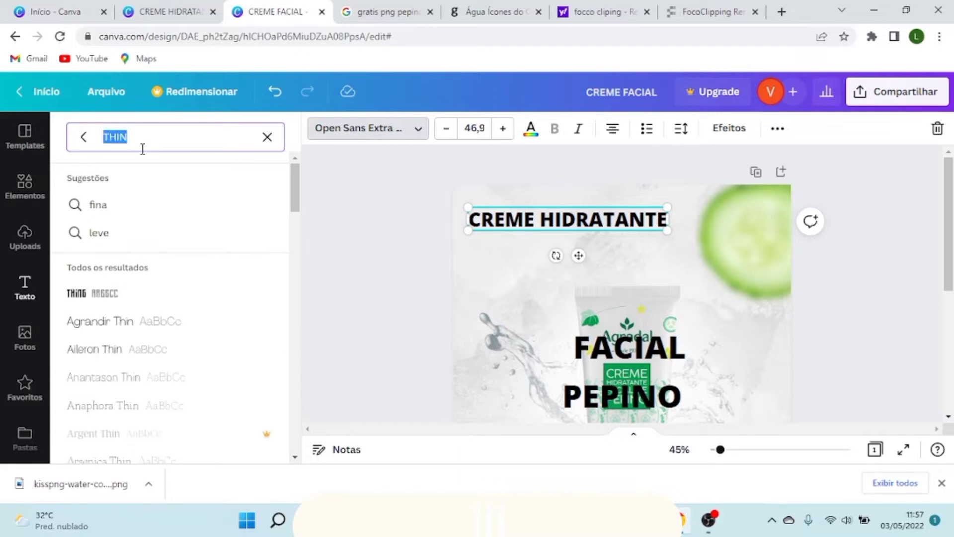
{"action": "scroll", "coordinate": [156, 344], "scroll_direction": "down", "scroll_amount": 12}
{"action": "scroll", "coordinate": [157, 342], "scroll_direction": "up", "scroll_amount": 12}
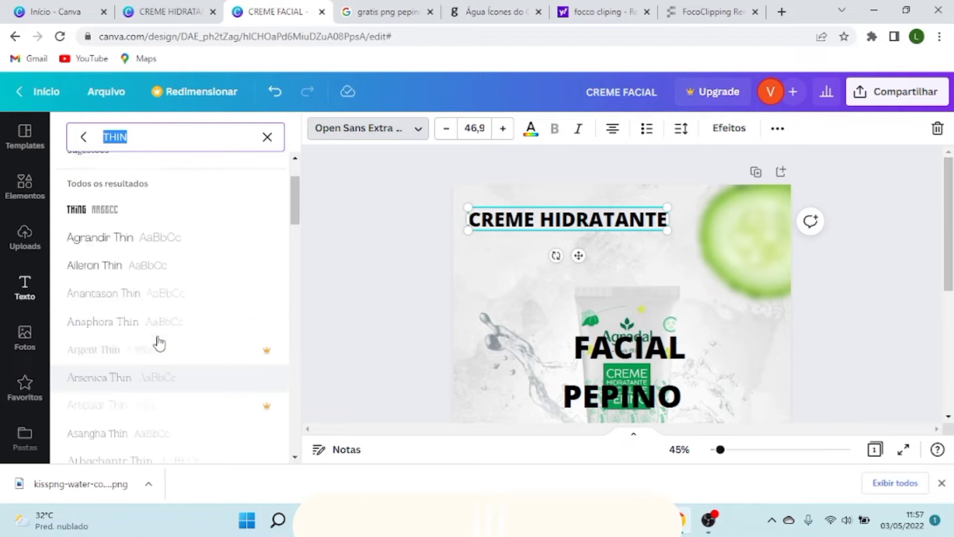
Step: Check the CREME HIDRATANTE font in the reference design, search the new design's fonts for CLEAR, and apply Clear Sans Thin to that text
{"action": "left_click", "coordinate": [149, 5]}
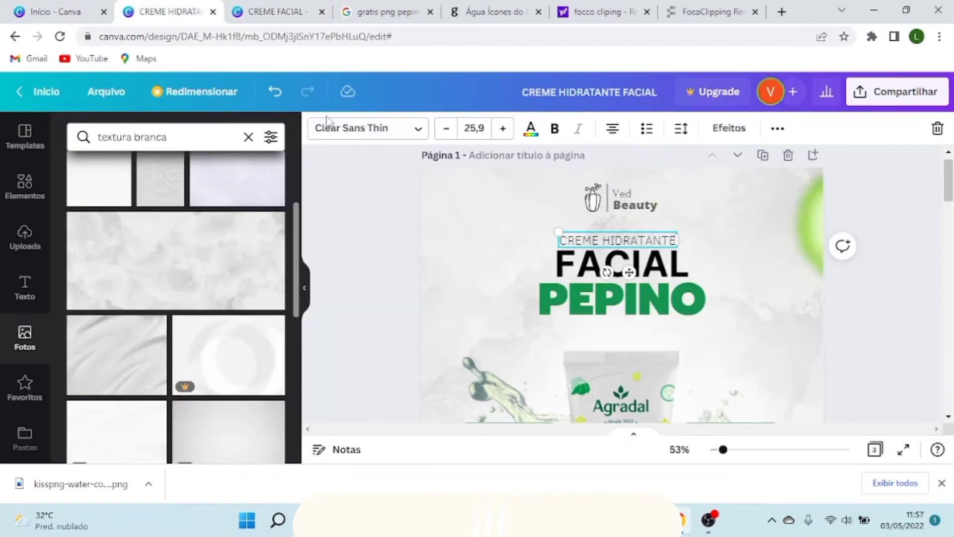
{"action": "left_click", "coordinate": [286, 7]}
{"action": "type", "text": "CLEAR"}
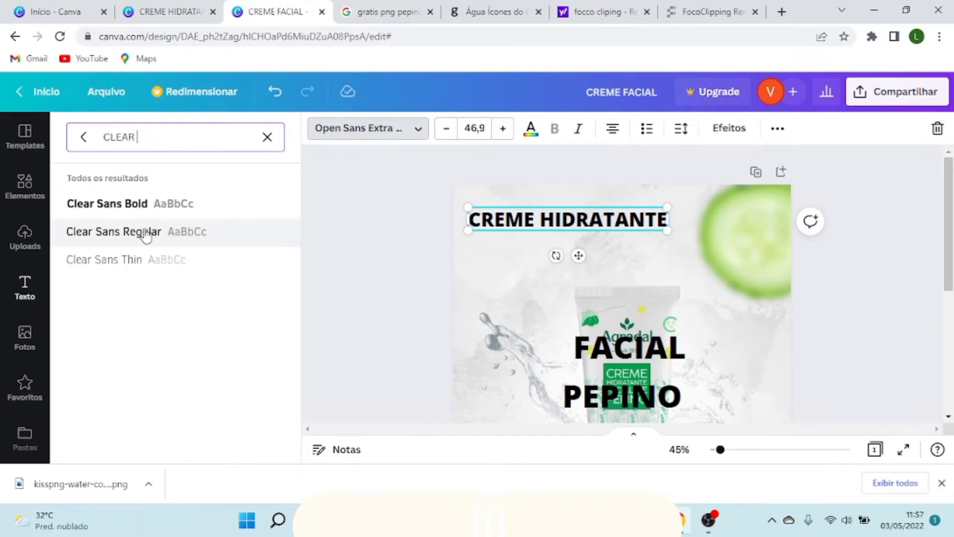
{"action": "left_click", "coordinate": [134, 268]}
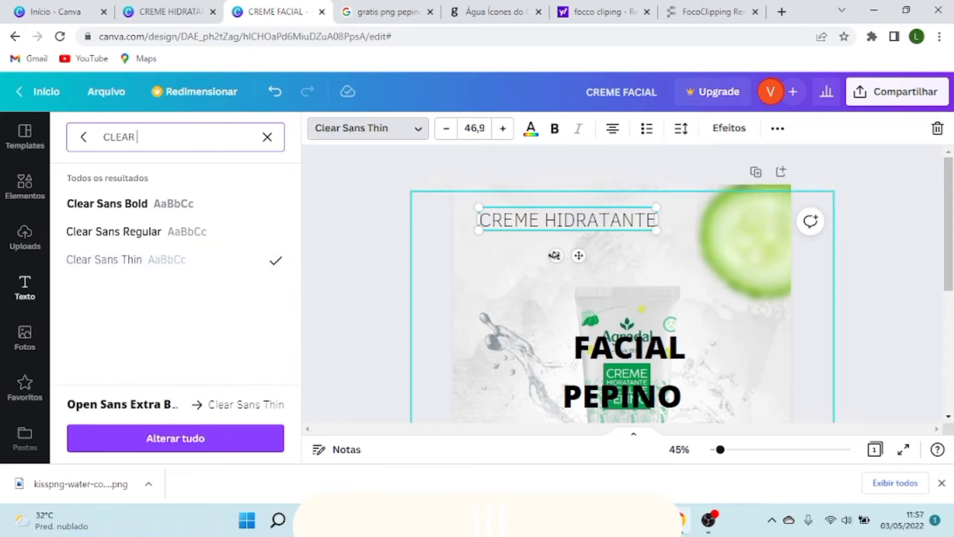
Step: Move FACIAL up beneath CREME HIDRATANTE and check which font FACIAL uses in the reference design
{"action": "left_click_drag", "start_coordinate": [602, 354], "coordinate": [544, 291]}
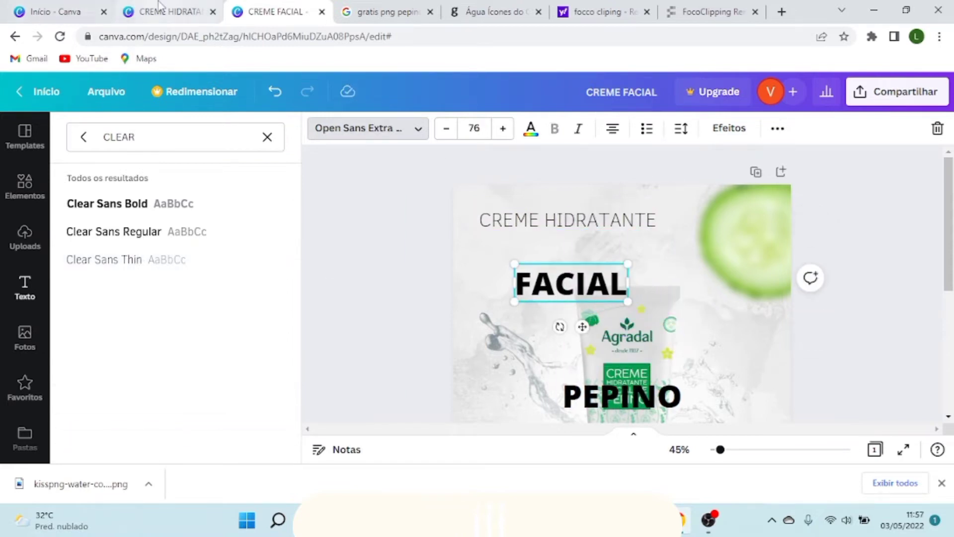
{"action": "left_click", "coordinate": [183, 14]}
{"action": "left_click_drag", "start_coordinate": [382, 231], "coordinate": [556, 272]}
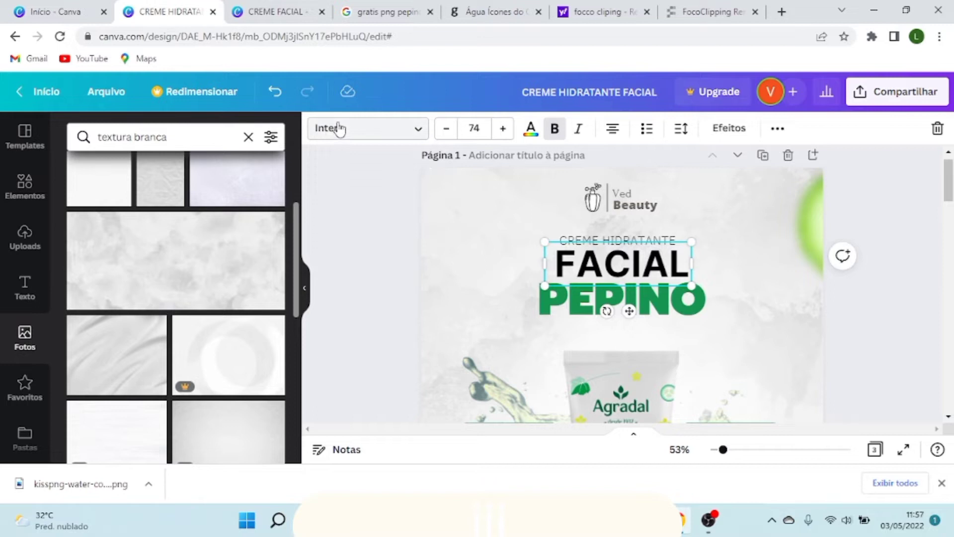
{"action": "left_click", "coordinate": [277, 12]}
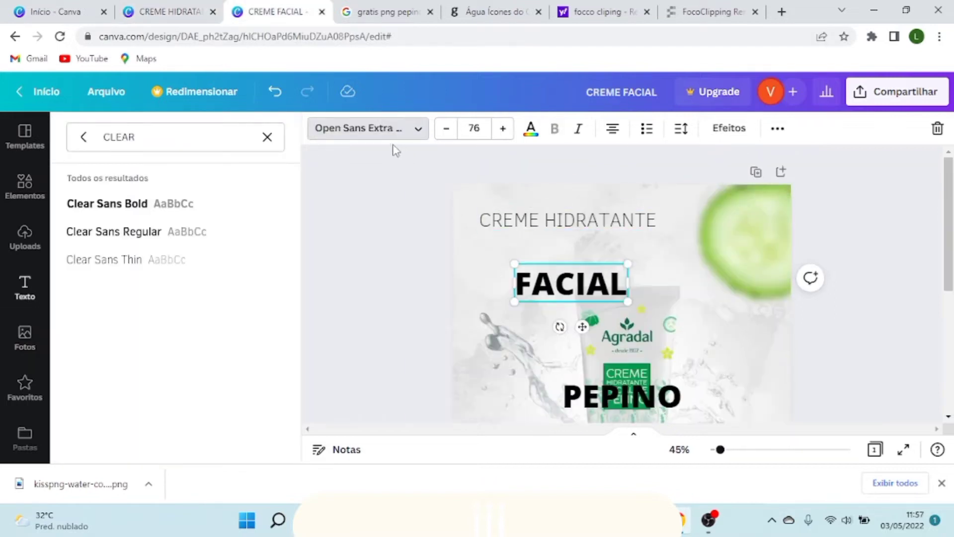
Step: Search the font list for INTER and set the FACIAL text's font to Inter
{"action": "left_click", "coordinate": [368, 137]}
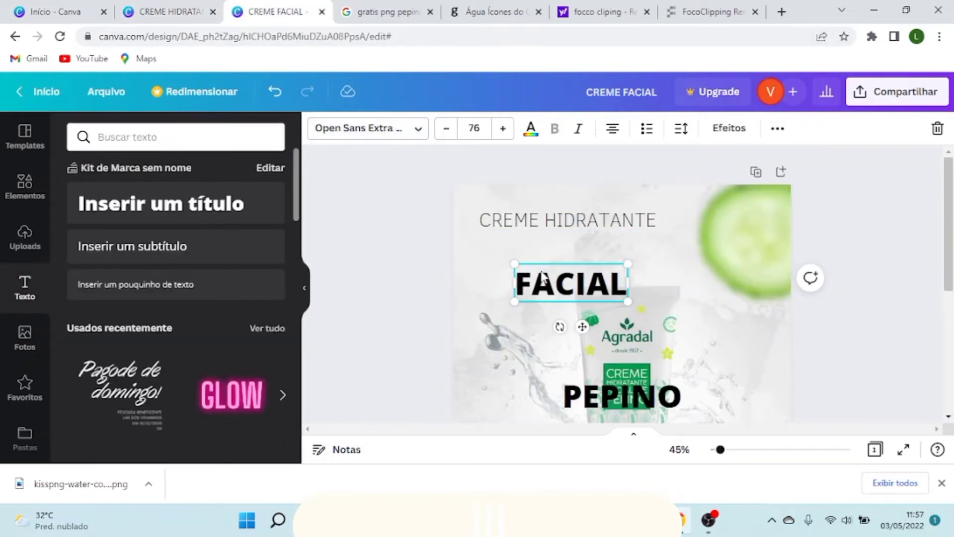
{"action": "left_click", "coordinate": [385, 140]}
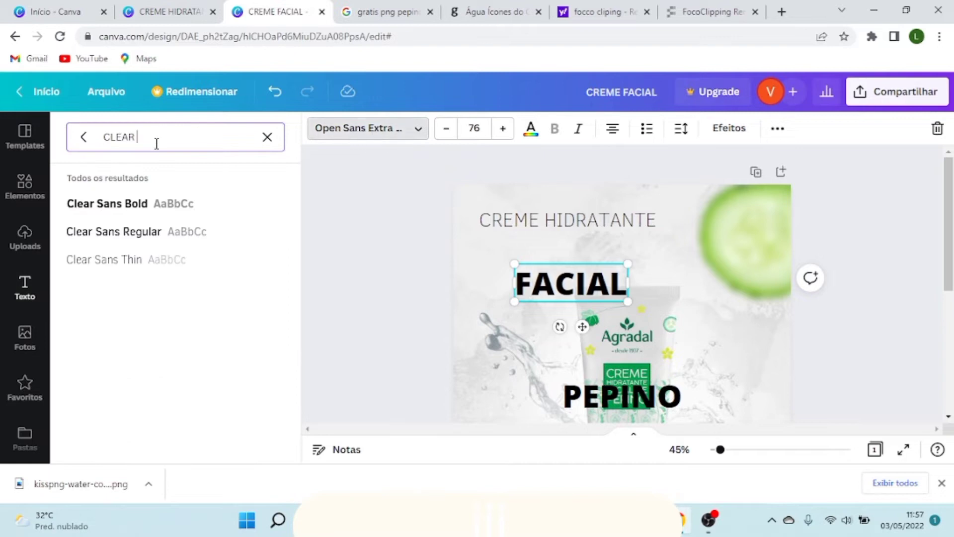
{"action": "left_click_drag", "start_coordinate": [155, 143], "coordinate": [82, 149]}
{"action": "type", "text": "INTER"}
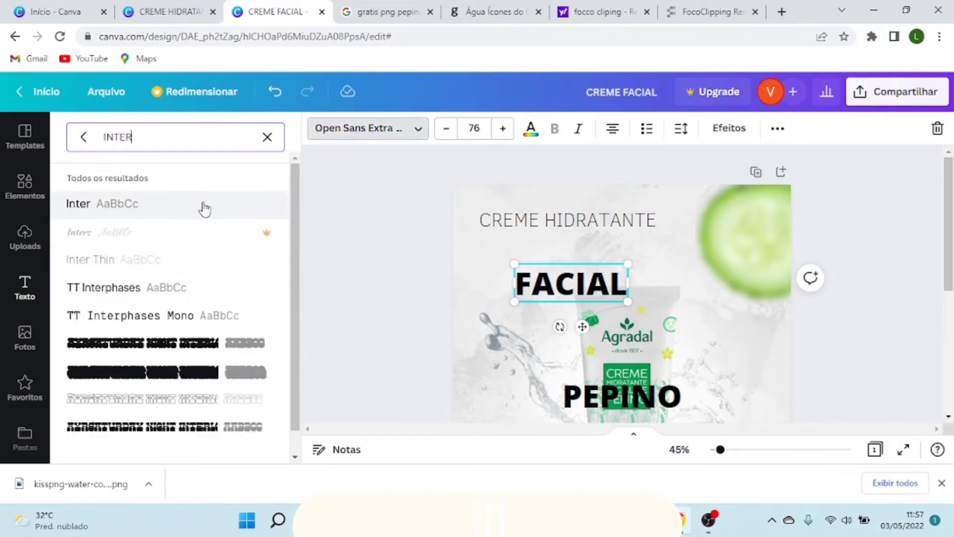
{"action": "left_click", "coordinate": [205, 209]}
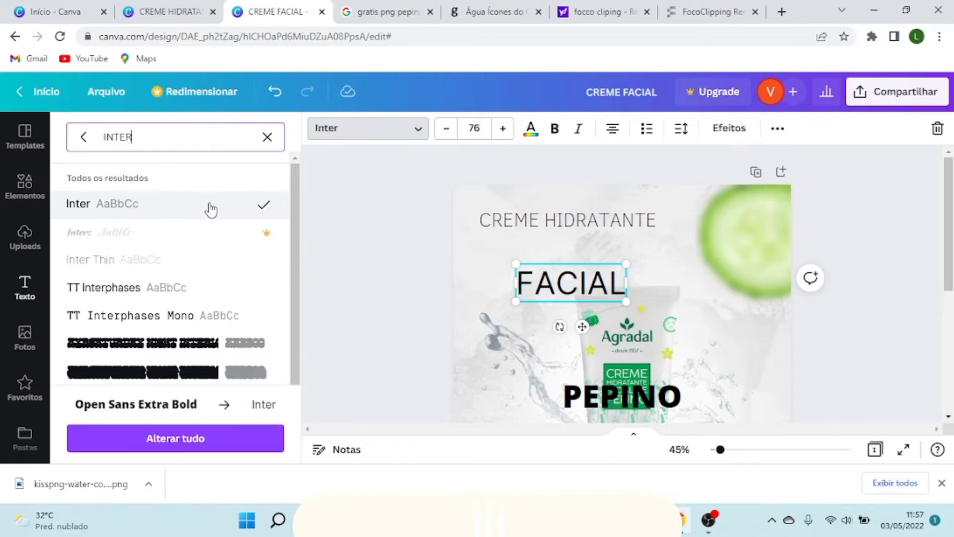
Step: Make the FACIAL text bold and move it up directly under CREME HIDRATANTE
{"action": "left_click", "coordinate": [555, 130]}
{"action": "left_click", "coordinate": [416, 175]}
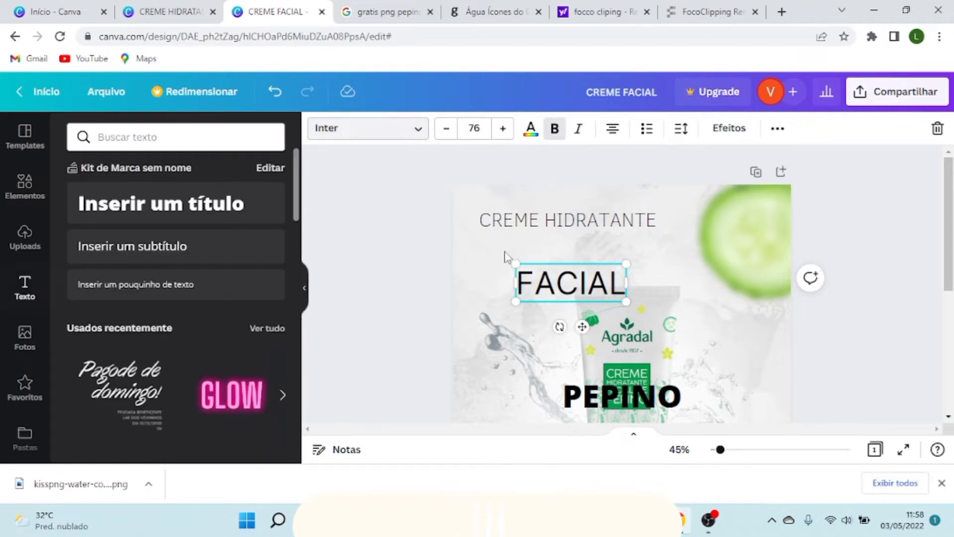
{"action": "left_click", "coordinate": [496, 222]}
{"action": "left_click", "coordinate": [547, 296]}
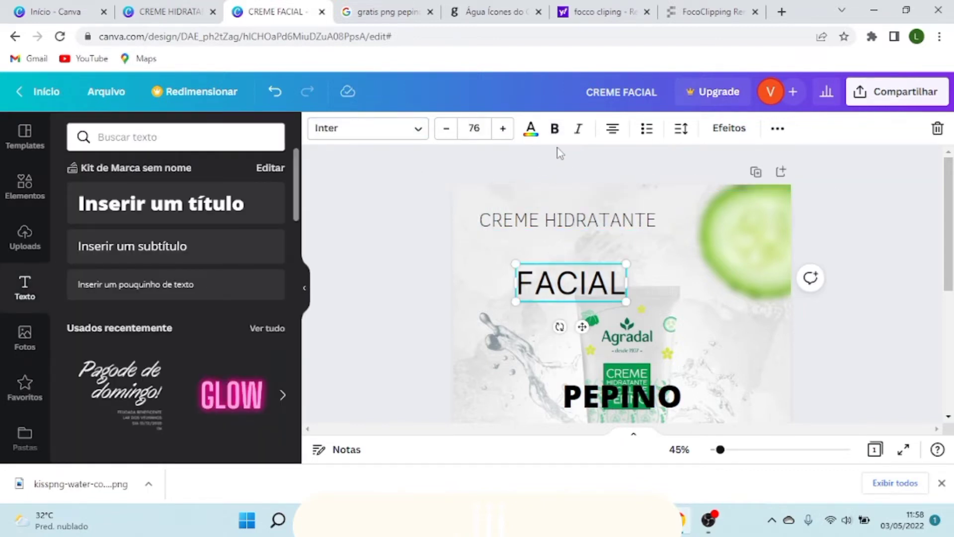
{"action": "left_click", "coordinate": [555, 129]}
{"action": "left_click_drag", "start_coordinate": [553, 260], "coordinate": [543, 232]}
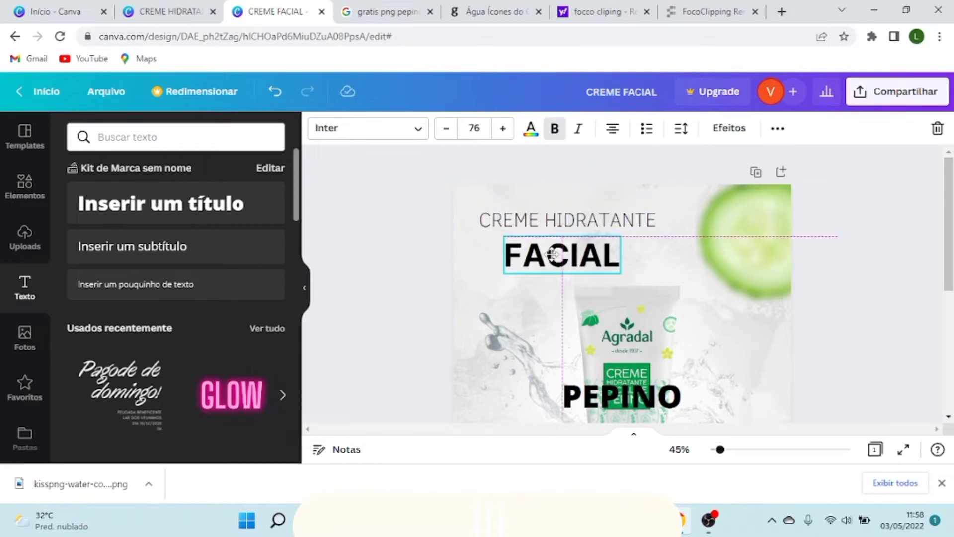
Step: Move PEPINO up beneath FACIAL and check which font PEPINO uses in the reference design
{"action": "left_click_drag", "start_coordinate": [589, 400], "coordinate": [524, 317]}
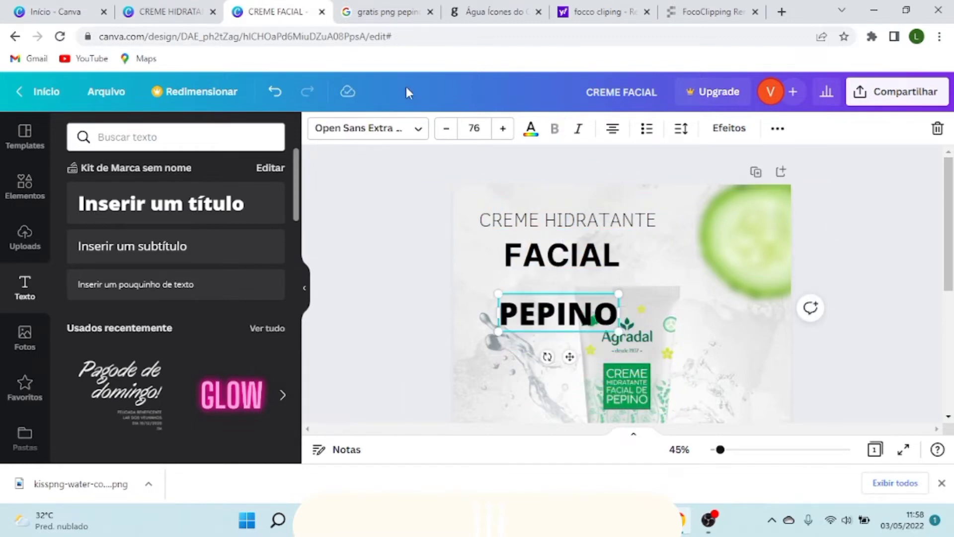
{"action": "left_click", "coordinate": [184, 11]}
{"action": "left_click", "coordinate": [546, 310]}
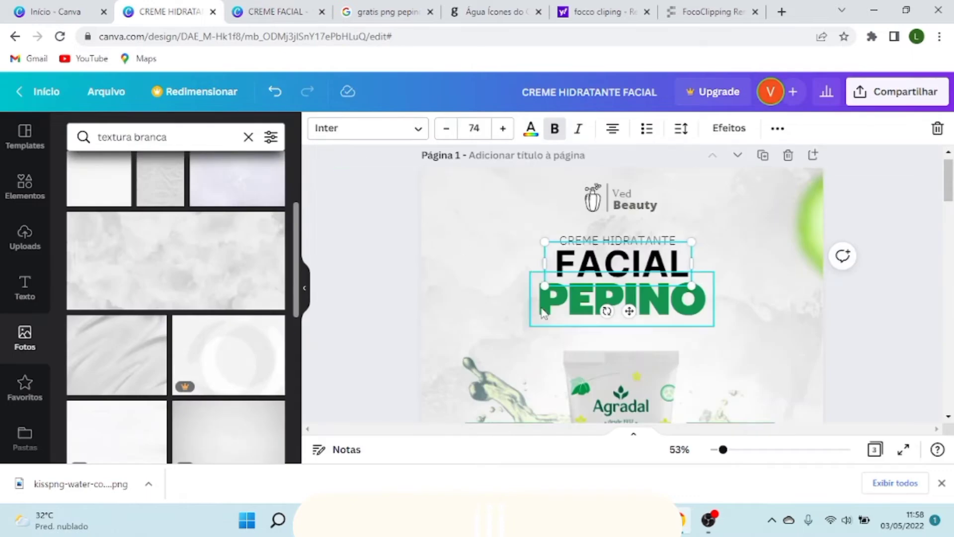
{"action": "left_click", "coordinate": [361, 133]}
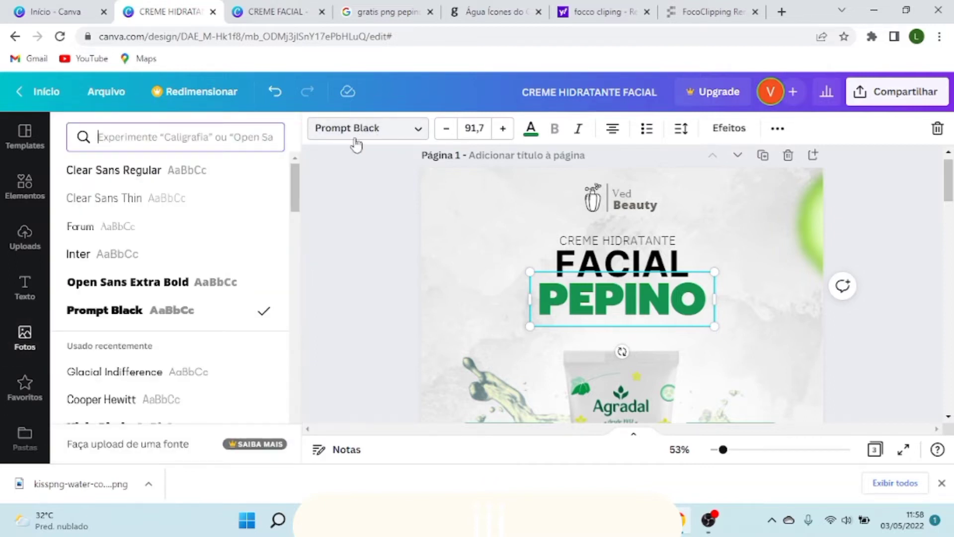
Step: Return to the new design, search the fonts for BLACK, and apply Prompt Black to the PEPINO text
{"action": "left_click", "coordinate": [276, 11]}
{"action": "scroll", "coordinate": [208, 271], "scroll_direction": "down", "scroll_amount": 2}
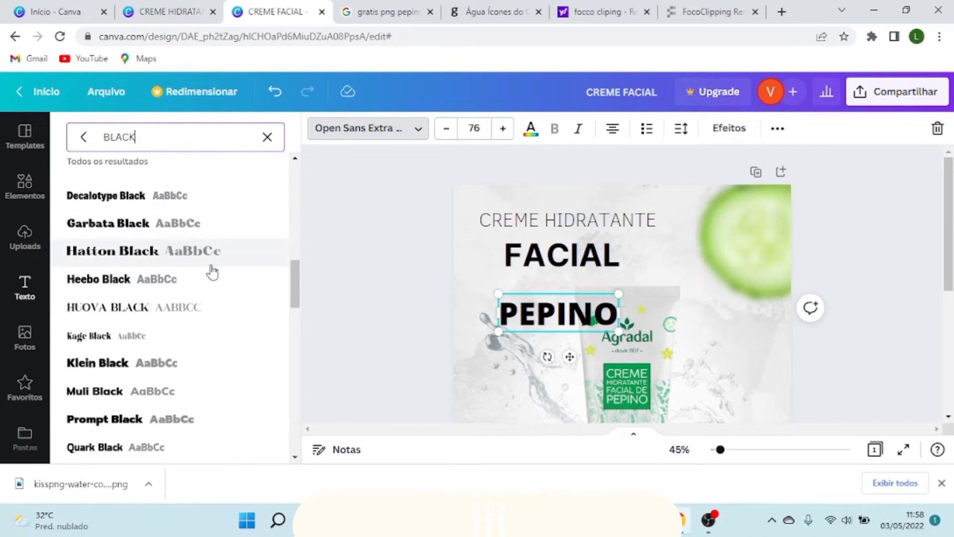
{"action": "scroll", "coordinate": [127, 331], "scroll_direction": "down", "scroll_amount": 2}
{"action": "left_click", "coordinate": [127, 352]}
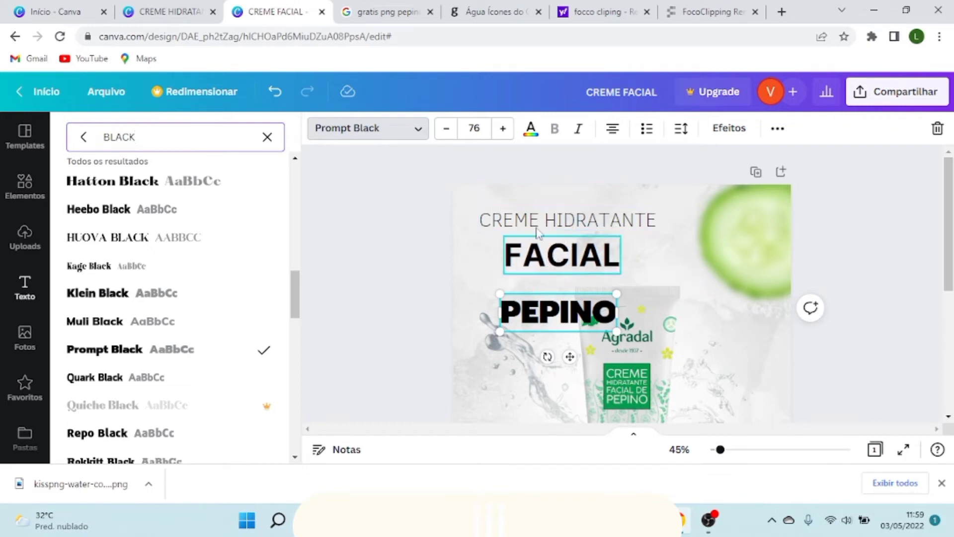
Step: Shift the three title lines over the cream tube's centre and scale CREME HIDRATANTE down to size 31,2
{"action": "left_click_drag", "start_coordinate": [559, 226], "coordinate": [611, 234]}
{"action": "left_click", "coordinate": [589, 251]}
{"action": "left_click_drag", "start_coordinate": [552, 266], "coordinate": [606, 276]}
{"action": "left_click_drag", "start_coordinate": [570, 320], "coordinate": [640, 318]}
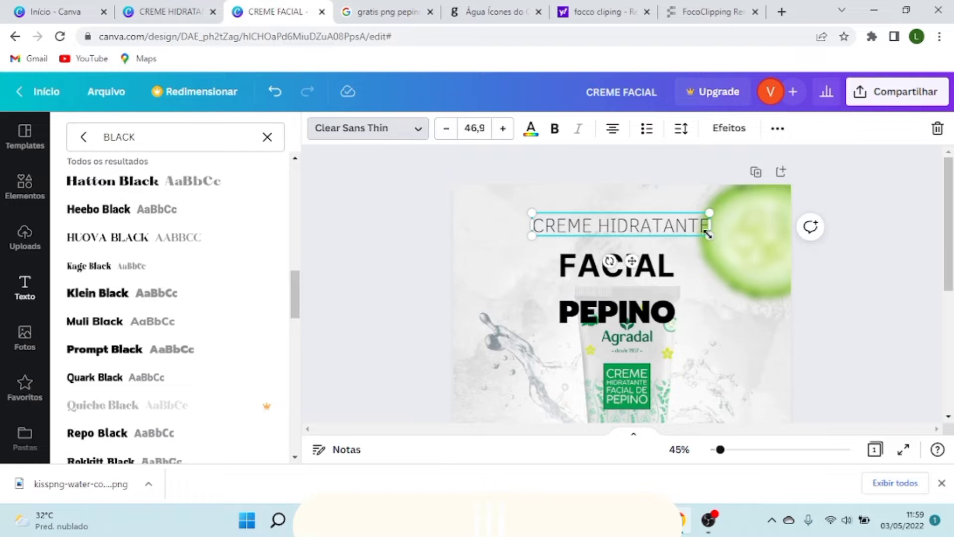
{"action": "left_click_drag", "start_coordinate": [710, 234], "coordinate": [626, 240]}
Step: Move FACIAL up close beneath CREME HIDRATANTE and enlarge it to size 77,4 to match that line's width
{"action": "scroll", "coordinate": [621, 243], "scroll_direction": "up", "scroll_amount": 5}
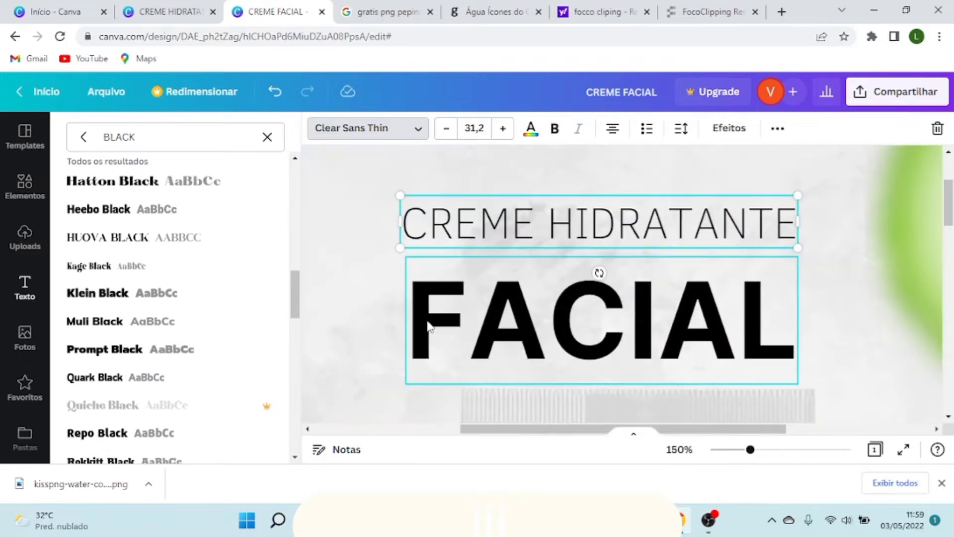
{"action": "left_click", "coordinate": [482, 336]}
{"action": "left_click_drag", "start_coordinate": [508, 331], "coordinate": [502, 304]}
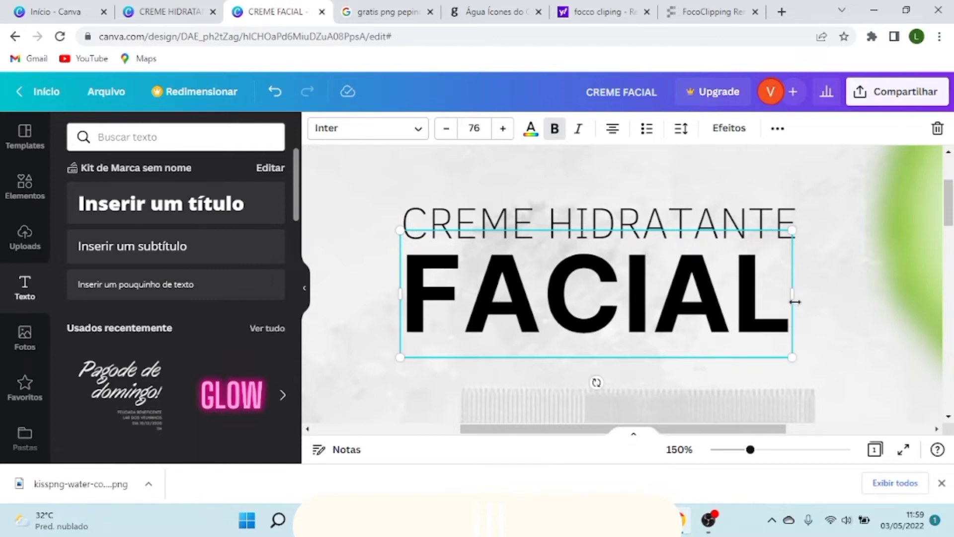
{"action": "left_click_drag", "start_coordinate": [795, 299], "coordinate": [799, 298]}
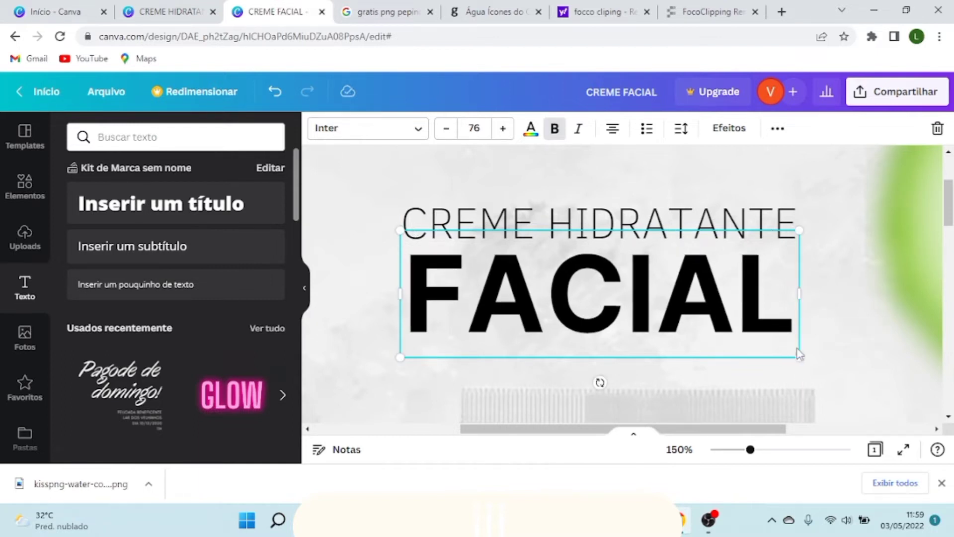
{"action": "key", "text": "ctrl+z"}
{"action": "mouse_move", "coordinate": [793, 356]}
{"action": "left_mouse_down"}
{"action": "mouse_move", "coordinate": [811, 366]}
{"action": "mouse_move", "coordinate": [801, 366]}
{"action": "left_mouse_up"}
{"action": "left_click", "coordinate": [439, 172]}
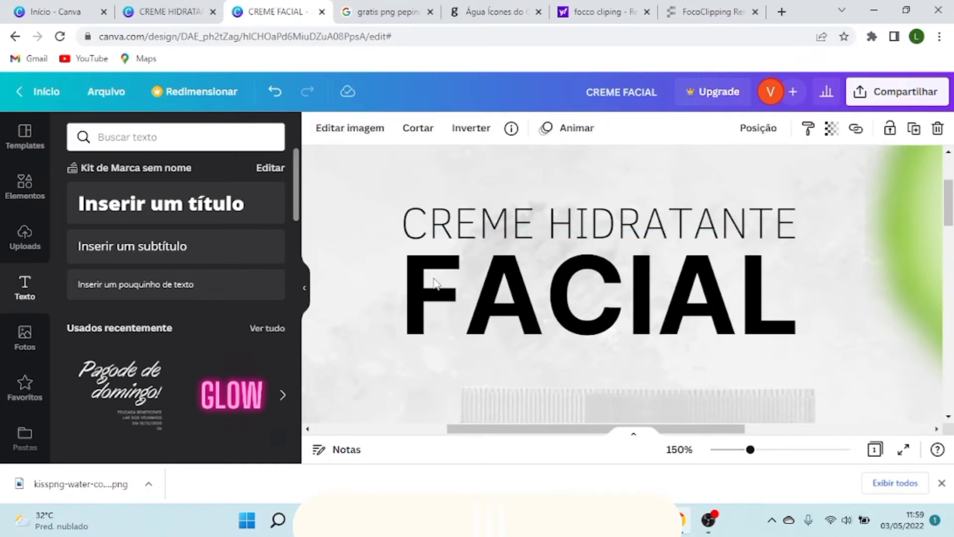
Step: Move PEPINO up close beneath FACIAL and enlarge it to size 97,6, extending past both sides of FACIAL
{"action": "scroll", "coordinate": [464, 346], "scroll_direction": "down", "scroll_amount": 3}
{"action": "left_click", "coordinate": [502, 405]}
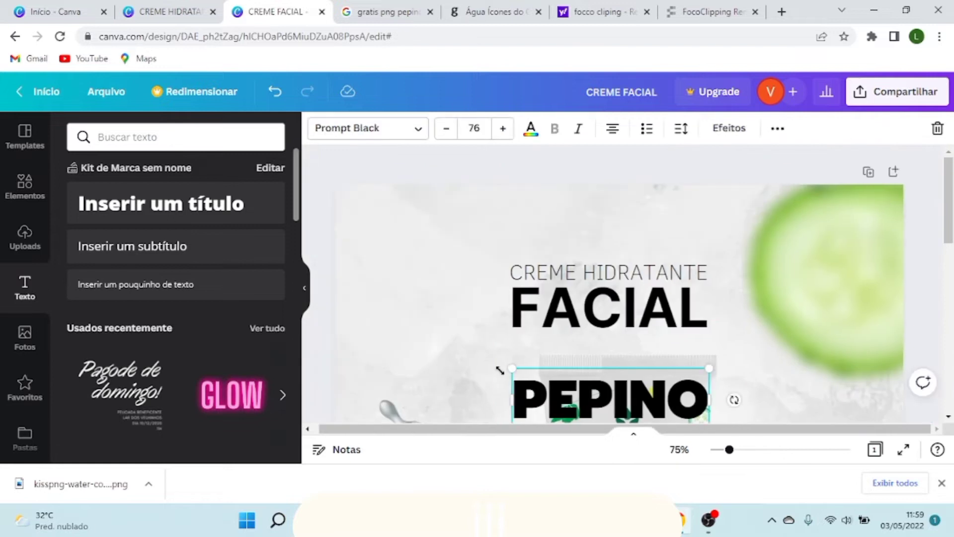
{"action": "left_click_drag", "start_coordinate": [563, 397], "coordinate": [551, 369]}
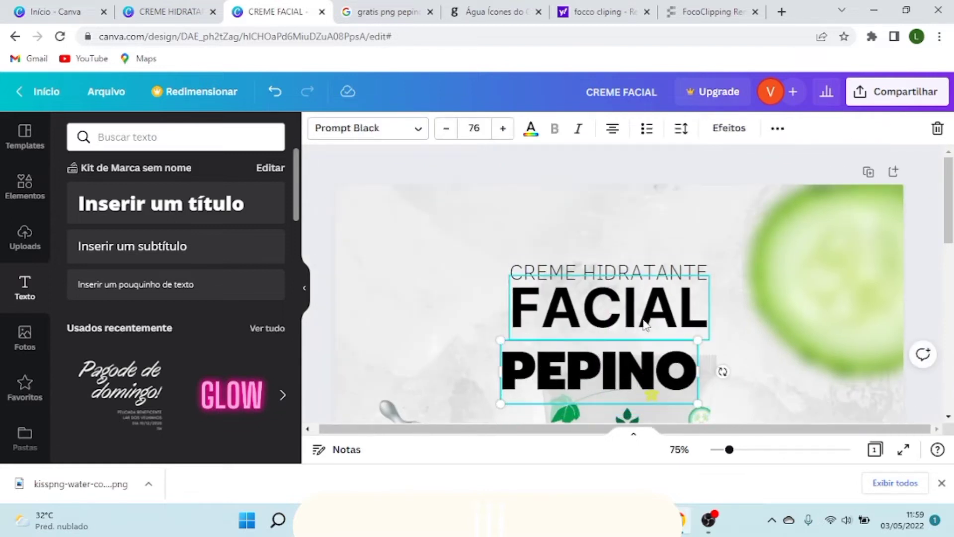
{"action": "scroll", "coordinate": [702, 364], "scroll_direction": "up", "scroll_amount": 3}
{"action": "left_click_drag", "start_coordinate": [694, 324], "coordinate": [778, 297]}
{"action": "left_click_drag", "start_coordinate": [615, 350], "coordinate": [611, 347]}
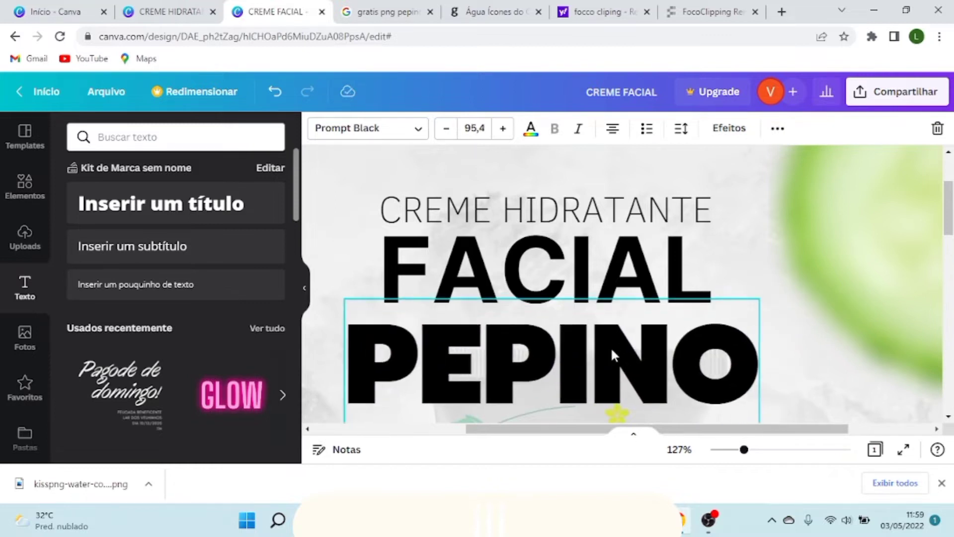
{"action": "left_click_drag", "start_coordinate": [761, 295], "coordinate": [762, 292]}
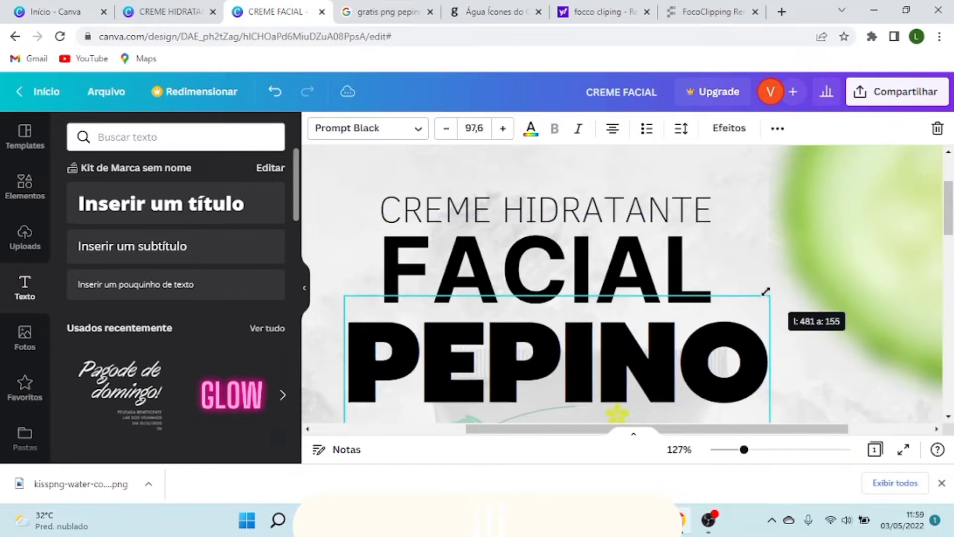
{"action": "scroll", "coordinate": [761, 351], "scroll_direction": "down", "scroll_amount": 5}
{"action": "scroll", "coordinate": [556, 286], "scroll_direction": "down", "scroll_amount": 1}
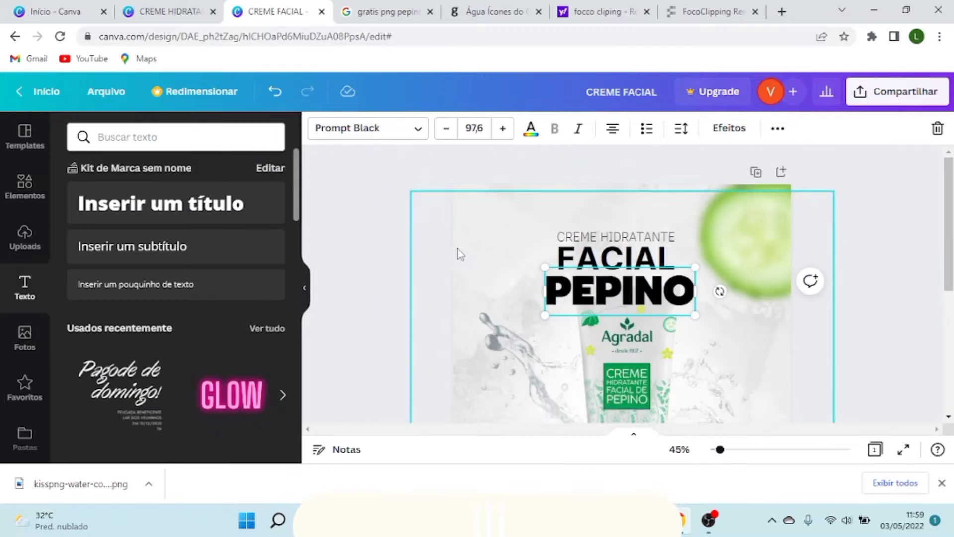
Step: Try to align the CREME HIDRATANTE text horizontally to the centre of the page
{"action": "left_click_drag", "start_coordinate": [434, 237], "coordinate": [506, 304]}
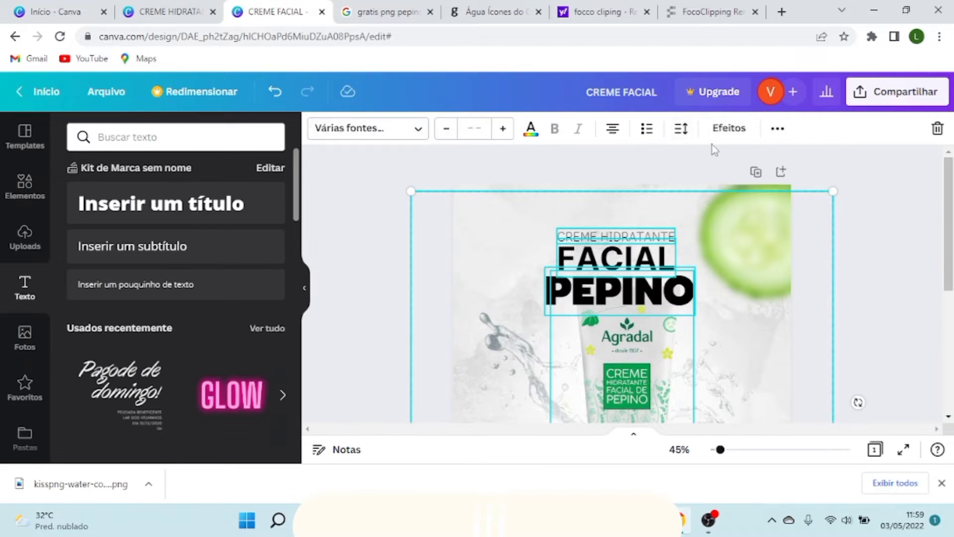
{"action": "key", "text": "Escape"}
{"action": "left_click", "coordinate": [591, 237]}
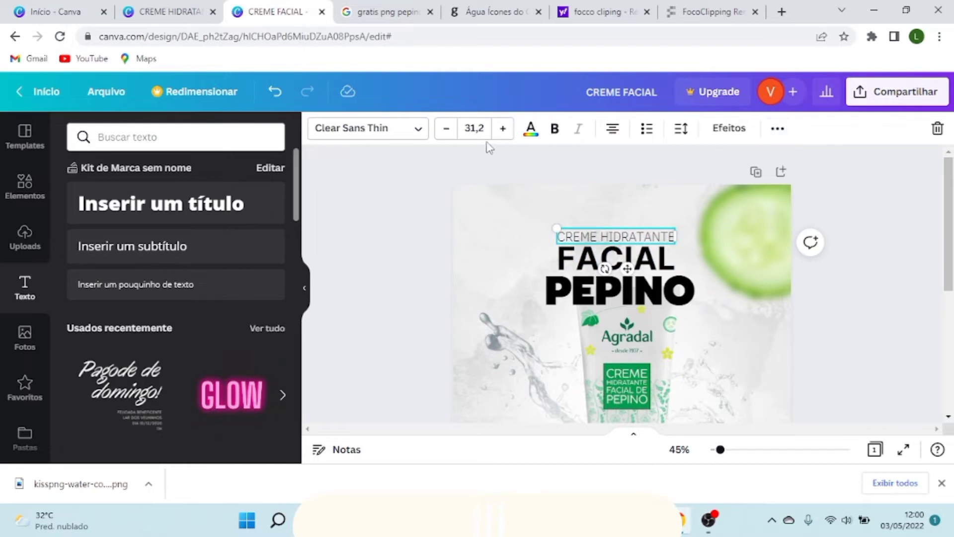
{"action": "left_click", "coordinate": [779, 132]}
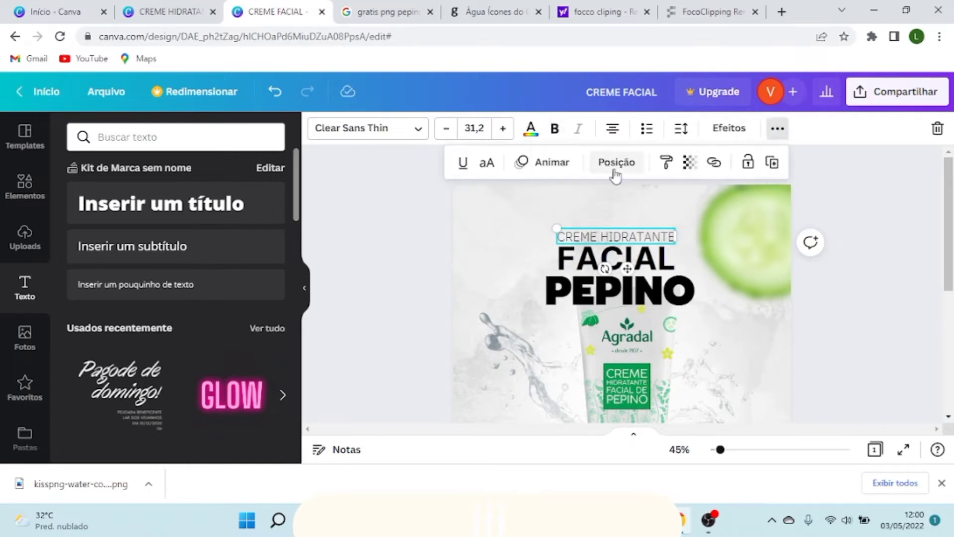
{"action": "left_click", "coordinate": [617, 162]}
{"action": "left_click", "coordinate": [886, 267]}
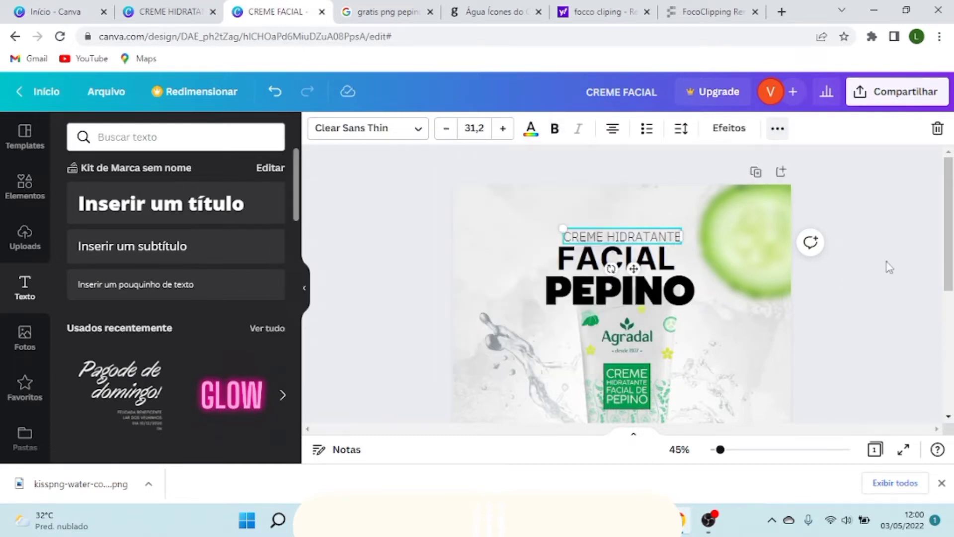
Step: Try to align the FACIAL text horizontally to the centre of the page
{"action": "left_click", "coordinate": [569, 266]}
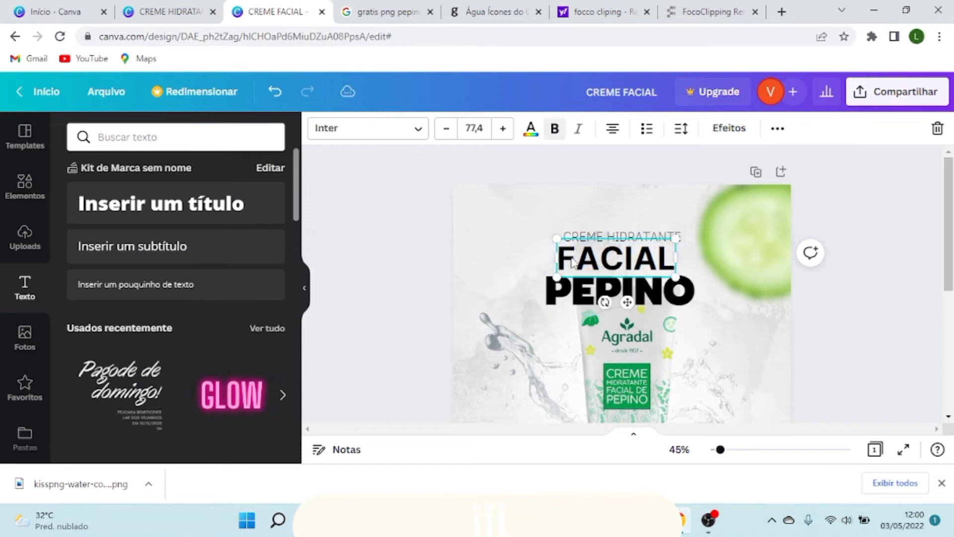
{"action": "left_click", "coordinate": [777, 129]}
{"action": "left_click", "coordinate": [610, 164]}
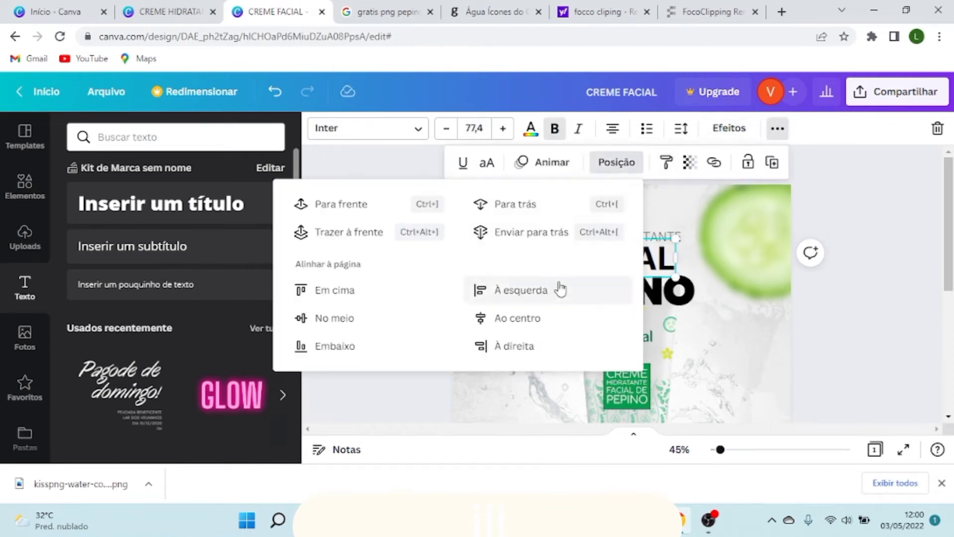
{"action": "left_click", "coordinate": [514, 318]}
{"action": "left_click", "coordinate": [490, 212]}
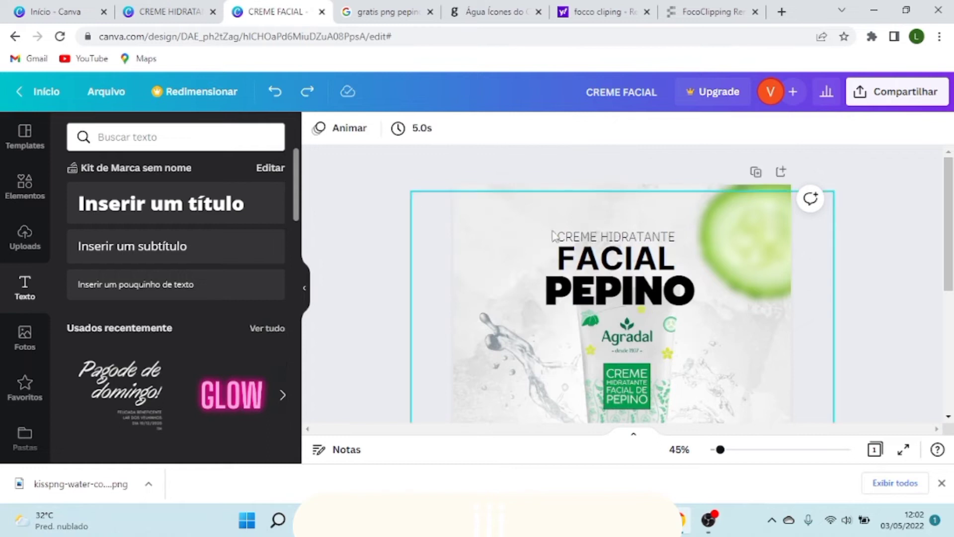
Step: Select the CREME HIDRATANTE, FACIAL and PEPINO lines together and move them up, just above the tube's top edge
{"action": "left_click", "coordinate": [585, 260]}
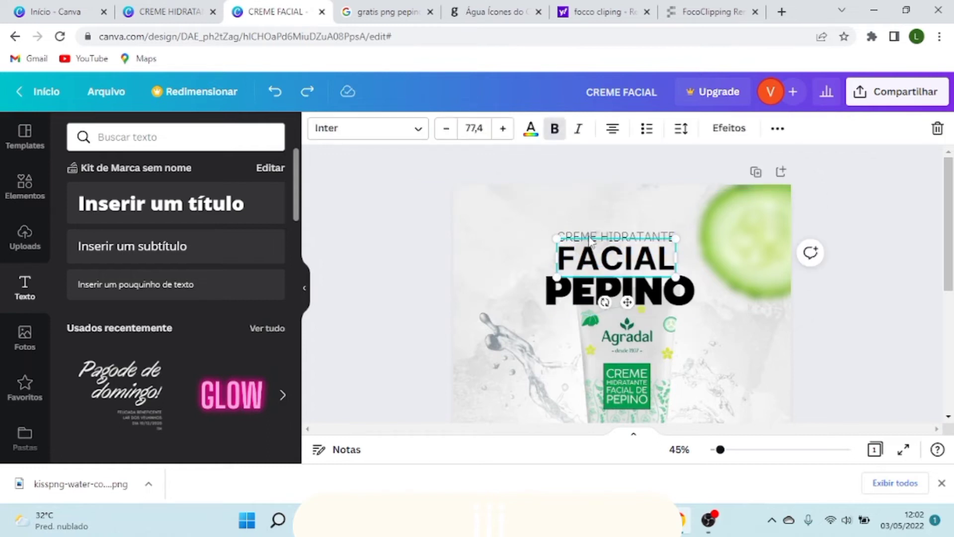
{"action": "left_click", "coordinate": [350, 222]}
{"action": "left_click", "coordinate": [579, 236]}
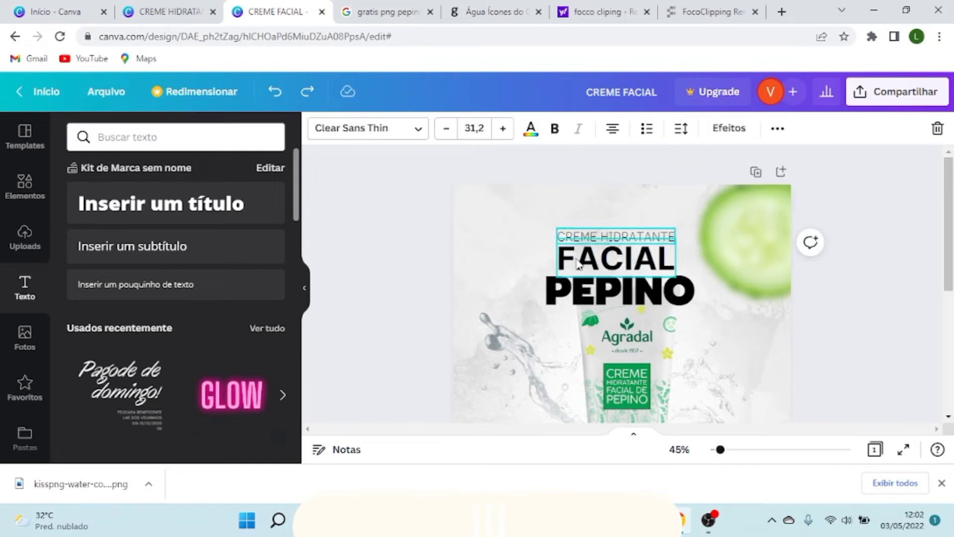
{"action": "left_click", "coordinate": [579, 265], "text": "shift"}
{"action": "left_click", "coordinate": [564, 293], "text": "shift"}
{"action": "left_click_drag", "start_coordinate": [645, 300], "coordinate": [635, 276]}
{"action": "scroll", "coordinate": [822, 270], "scroll_direction": "down", "scroll_amount": 3}
{"action": "scroll", "coordinate": [740, 279], "scroll_direction": "up", "scroll_amount": 1}
{"action": "scroll", "coordinate": [744, 278], "scroll_direction": "up", "scroll_amount": 1}
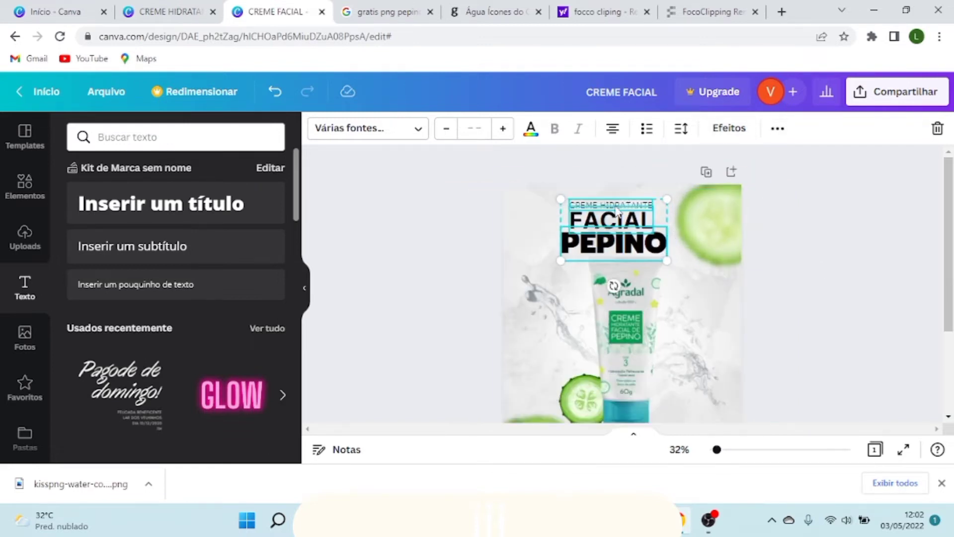
{"action": "scroll", "coordinate": [632, 218], "scroll_direction": "up", "scroll_amount": 3}
Step: Shift the three title lines together slightly right so the block is centred horizontally on the page
{"action": "left_click", "coordinate": [849, 213]}
{"action": "left_click", "coordinate": [617, 208]}
{"action": "left_click", "coordinate": [565, 240], "text": "shift"}
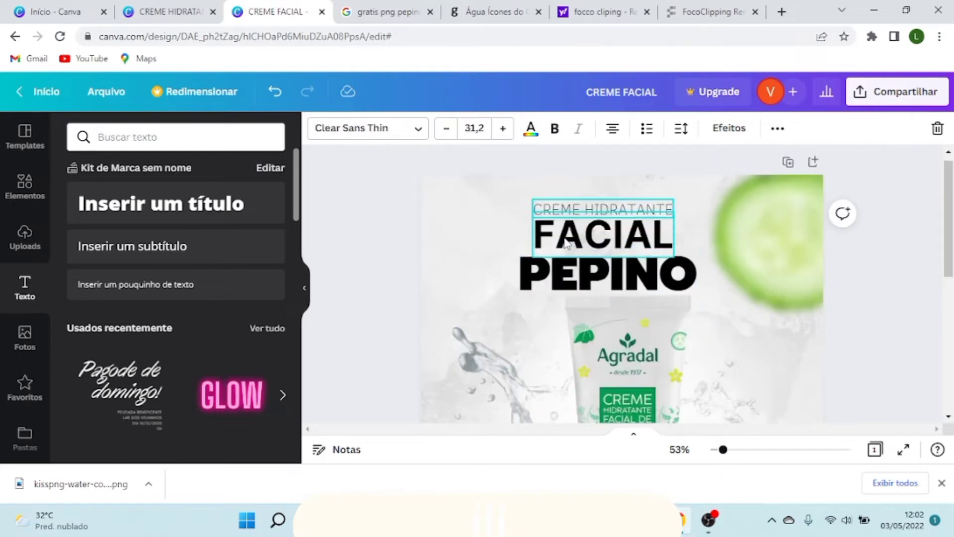
{"action": "left_click", "coordinate": [565, 271], "text": "shift"}
{"action": "mouse_move", "coordinate": [567, 273]}
{"action": "left_mouse_down"}
{"action": "mouse_move", "coordinate": [580, 256]}
{"action": "mouse_move", "coordinate": [570, 269]}
{"action": "mouse_move", "coordinate": [579, 274]}
{"action": "left_mouse_up"}
{"action": "scroll", "coordinate": [893, 258], "scroll_direction": "down", "scroll_amount": 3, "text": "ctrl"}
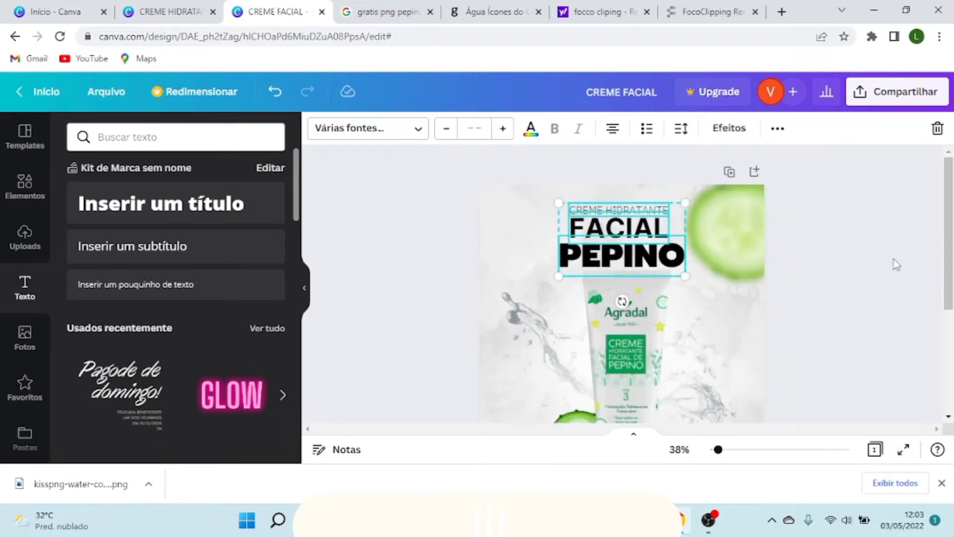
{"action": "left_click", "coordinate": [814, 275]}
{"action": "scroll", "coordinate": [814, 275], "scroll_direction": "down", "scroll_amount": 3}
{"action": "scroll", "coordinate": [745, 268], "scroll_direction": "up", "scroll_amount": 3}
{"action": "scroll", "coordinate": [701, 261], "scroll_direction": "down", "scroll_amount": 3}
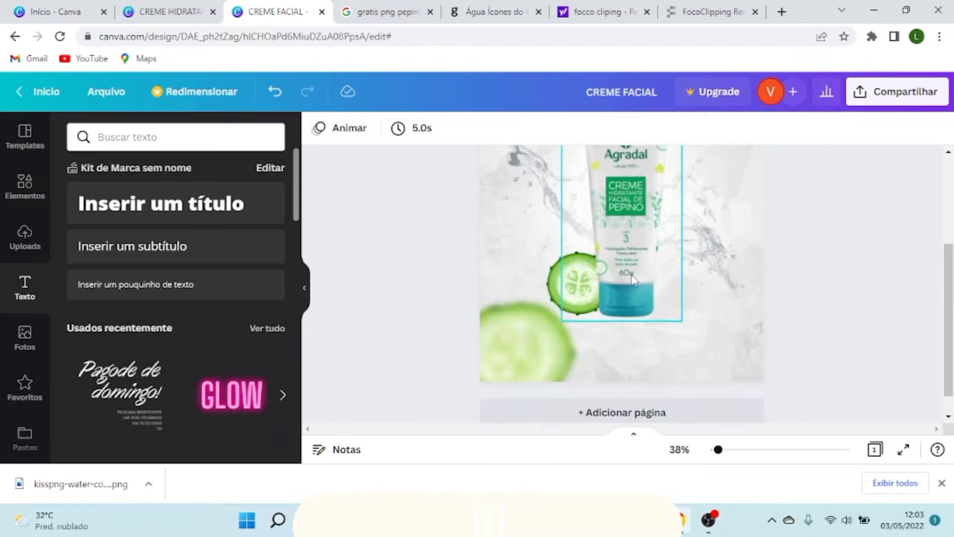
{"action": "scroll", "coordinate": [701, 261], "scroll_direction": "up", "scroll_amount": 3}
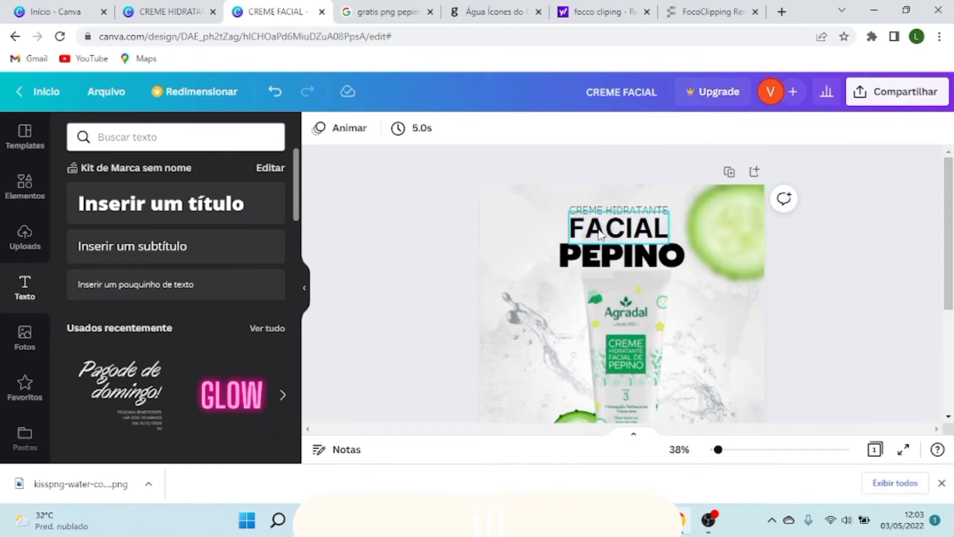
Step: Try the dark green from the tube's photo colours on the PEPINO text and undo the colour change
{"action": "left_click", "coordinate": [660, 271]}
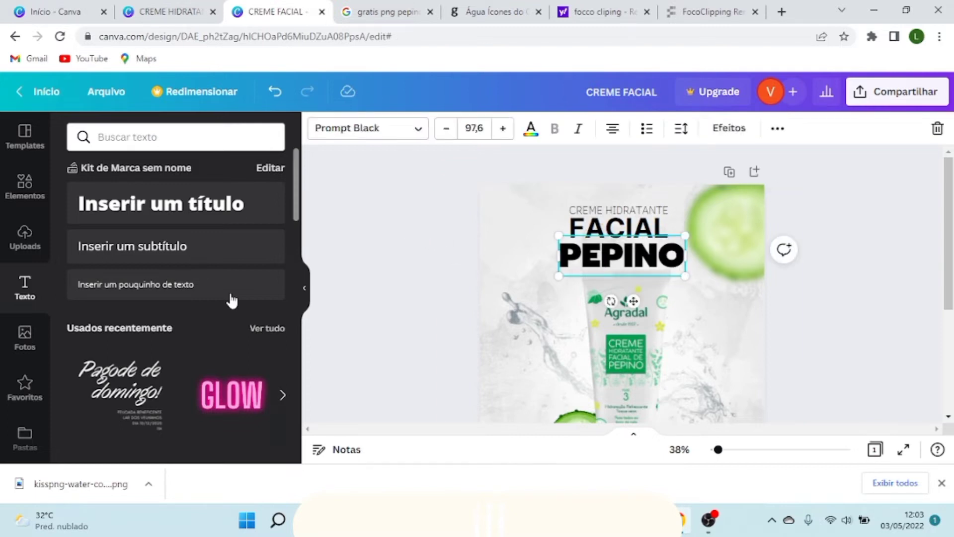
{"action": "left_click", "coordinate": [531, 132]}
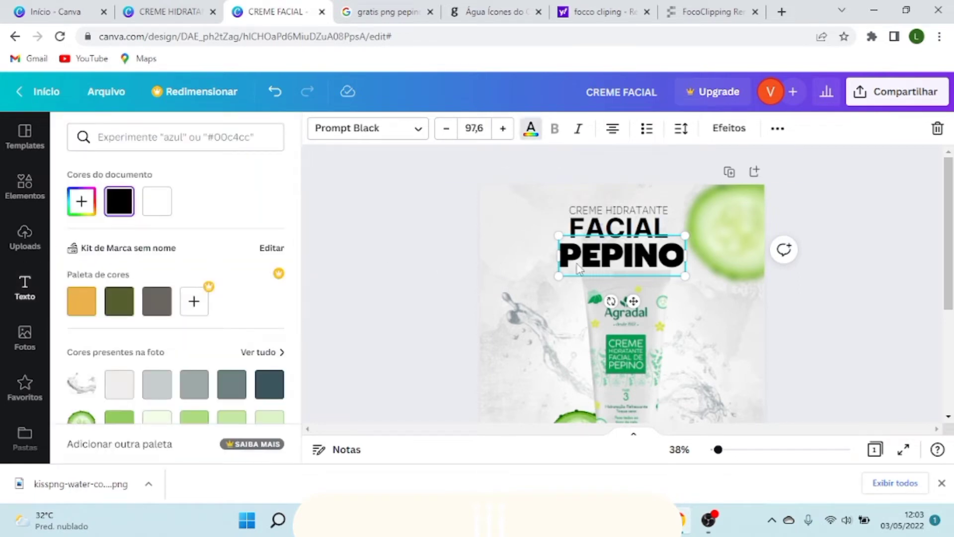
{"action": "scroll", "coordinate": [151, 297], "scroll_direction": "down", "scroll_amount": 2}
{"action": "scroll", "coordinate": [144, 323], "scroll_direction": "down", "scroll_amount": 1}
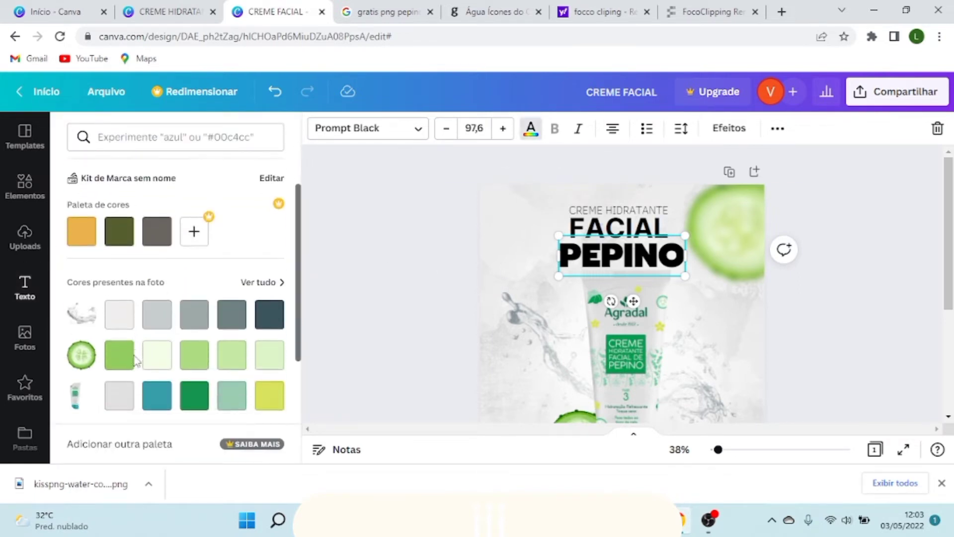
{"action": "scroll", "coordinate": [174, 373], "scroll_direction": "down", "scroll_amount": 2}
{"action": "left_click", "coordinate": [194, 326]}
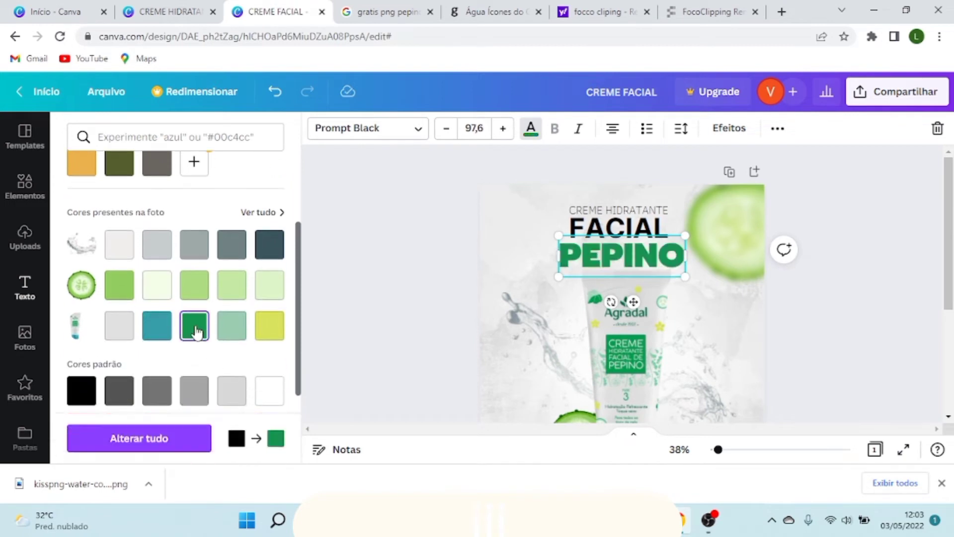
{"action": "scroll", "coordinate": [680, 273], "scroll_direction": "up", "scroll_amount": 3}
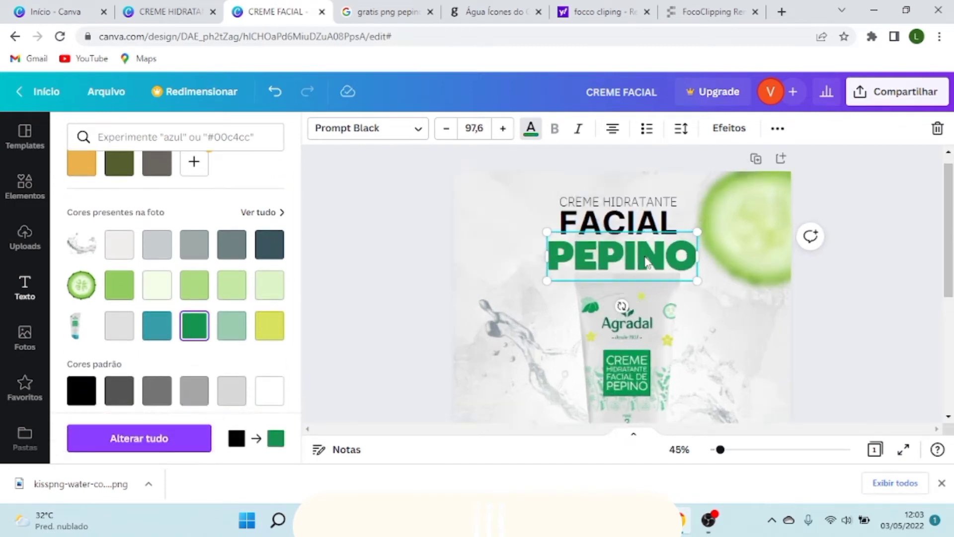
{"action": "scroll", "coordinate": [626, 253], "scroll_direction": "down", "scroll_amount": 2}
{"action": "scroll", "coordinate": [616, 348], "scroll_direction": "up", "scroll_amount": 4}
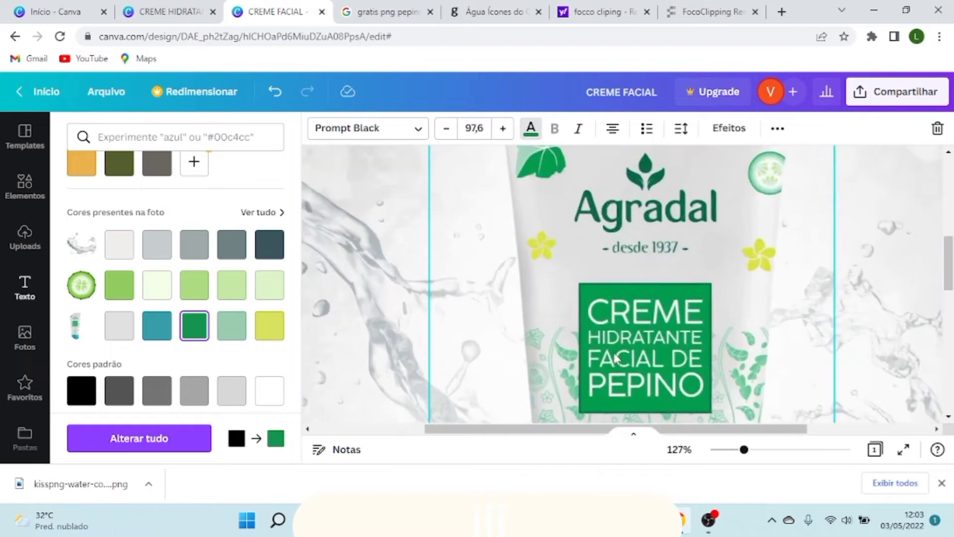
{"action": "scroll", "coordinate": [618, 338], "scroll_direction": "down", "scroll_amount": 5}
{"action": "scroll", "coordinate": [623, 301], "scroll_direction": "up", "scroll_amount": 2}
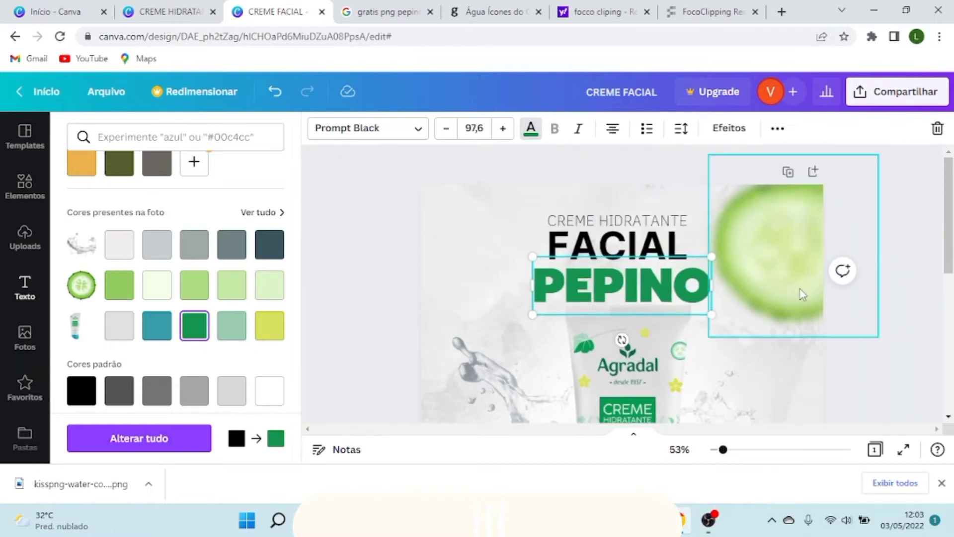
{"action": "left_click", "coordinate": [897, 297]}
{"action": "left_click", "coordinate": [435, 267]}
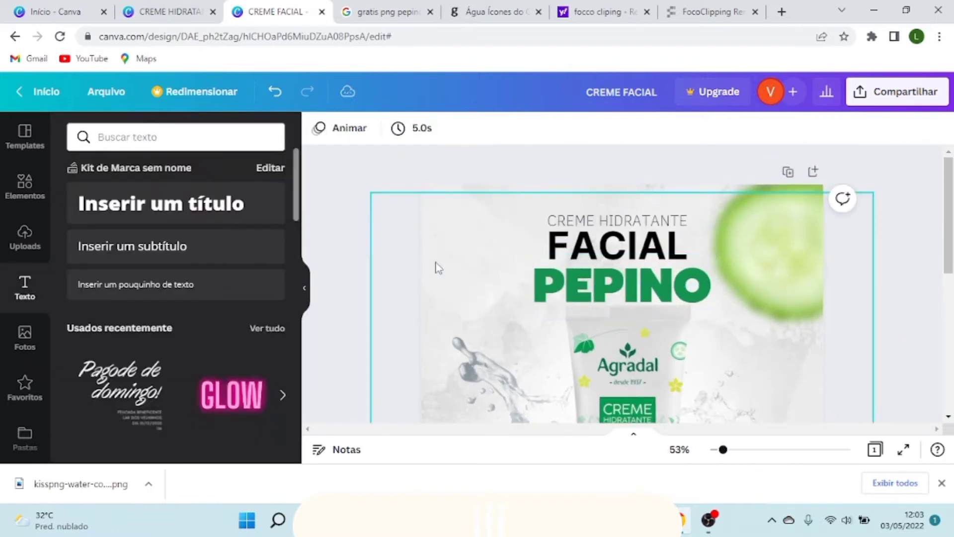
{"action": "key", "text": "ctrl+z"}
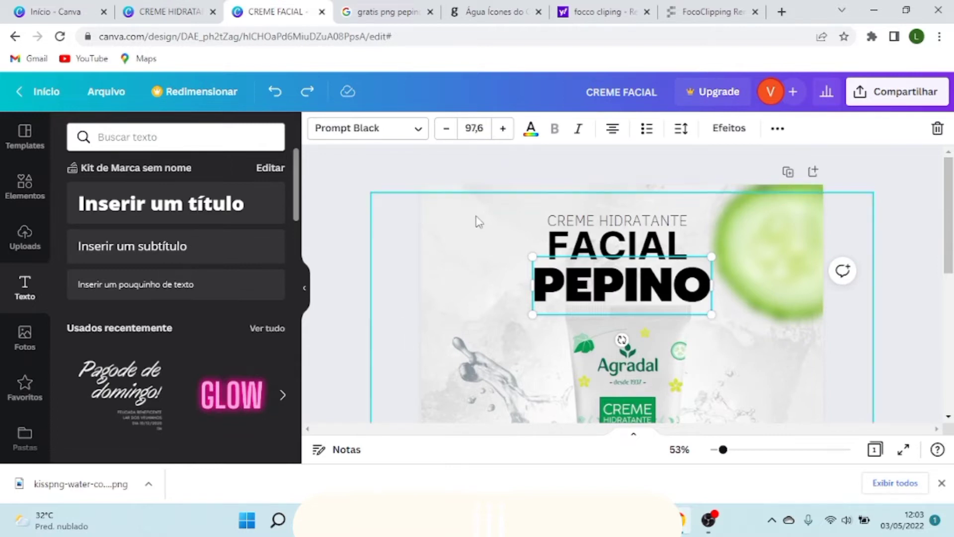
Step: Colour the PEPINO text dark green, using the complete set of photo colours and picking the green taken from the tube
{"action": "left_click", "coordinate": [532, 130]}
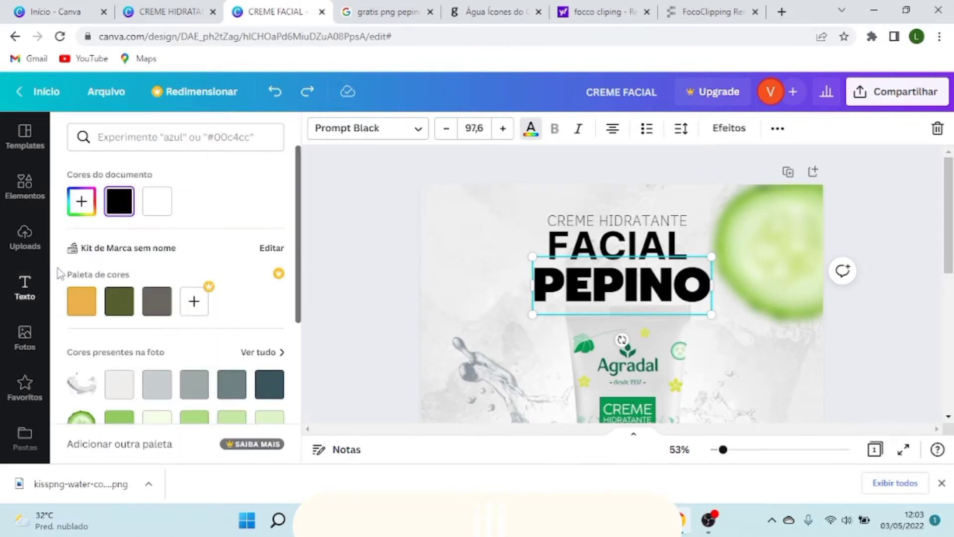
{"action": "scroll", "coordinate": [202, 270], "scroll_direction": "down", "scroll_amount": 3}
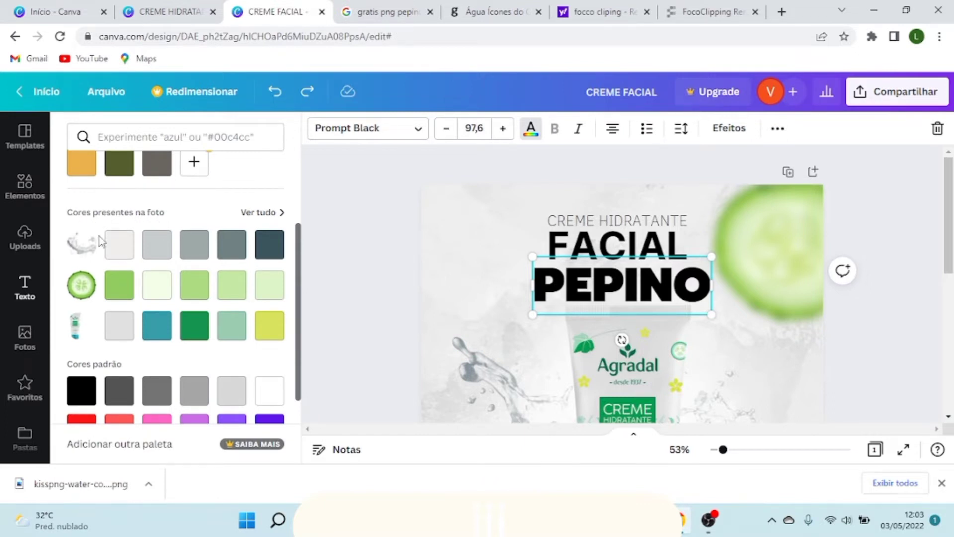
{"action": "left_click", "coordinate": [267, 213]}
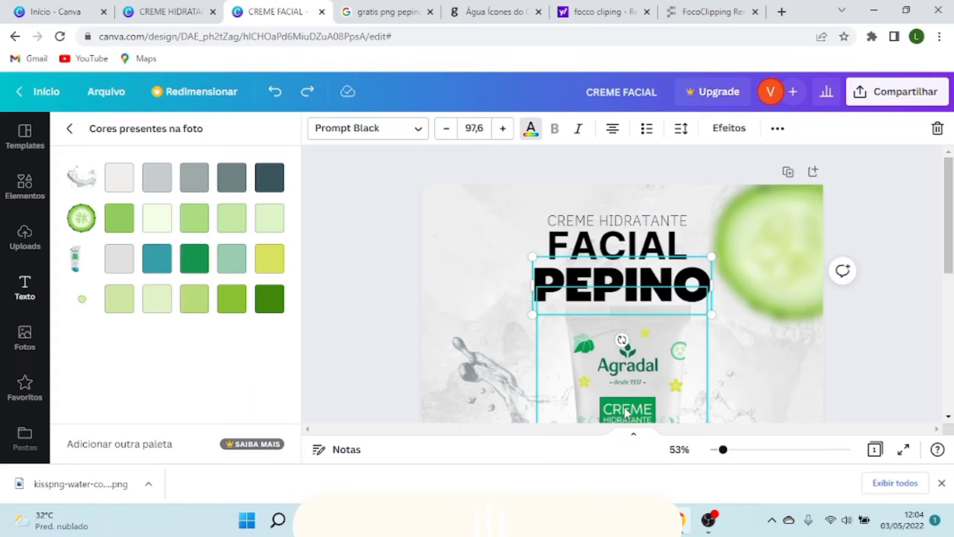
{"action": "scroll", "coordinate": [624, 406], "scroll_direction": "down", "scroll_amount": 3}
{"action": "scroll", "coordinate": [627, 303], "scroll_direction": "up", "scroll_amount": 6}
{"action": "scroll", "coordinate": [660, 267], "scroll_direction": "down", "scroll_amount": 5}
{"action": "scroll", "coordinate": [590, 257], "scroll_direction": "up", "scroll_amount": 3}
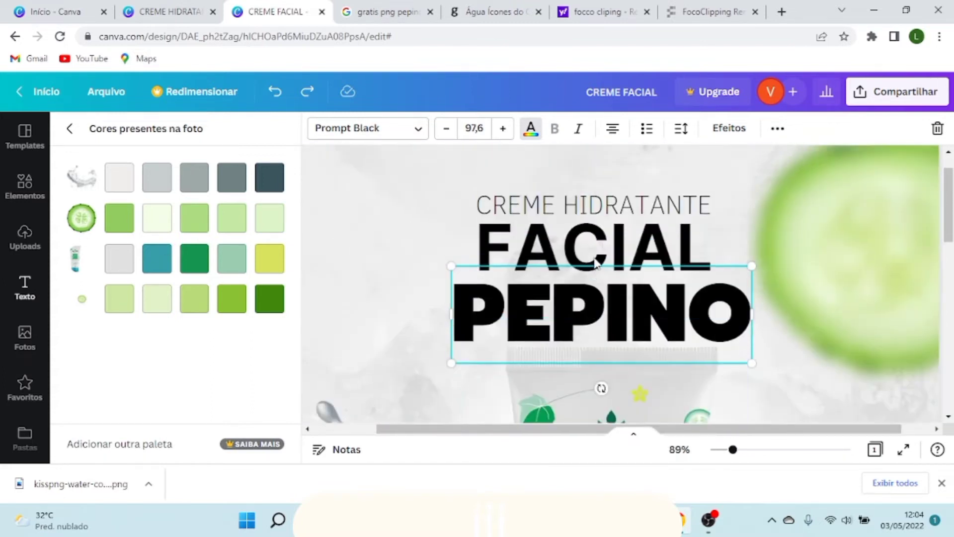
{"action": "scroll", "coordinate": [571, 302], "scroll_direction": "up", "scroll_amount": 3}
{"action": "scroll", "coordinate": [571, 302], "scroll_direction": "down", "scroll_amount": 2}
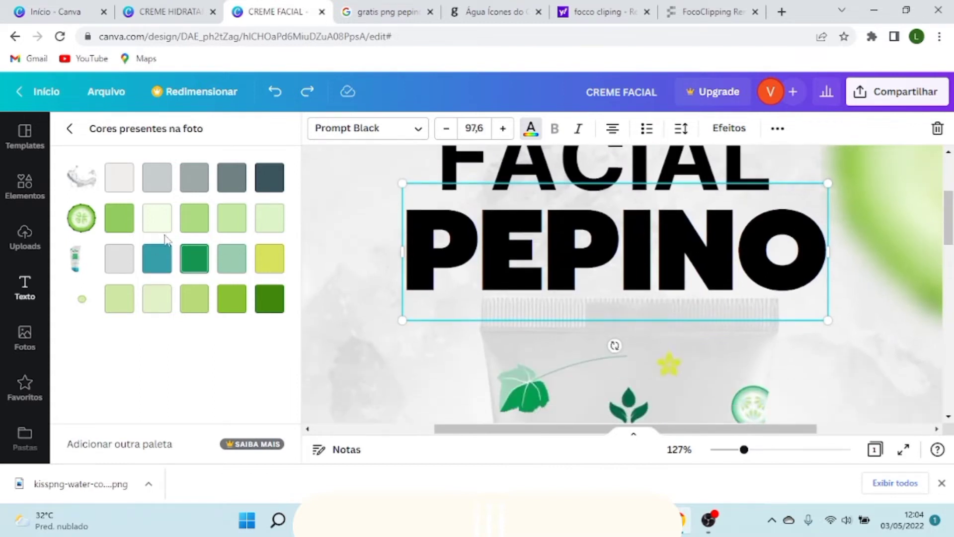
{"action": "left_click", "coordinate": [201, 267]}
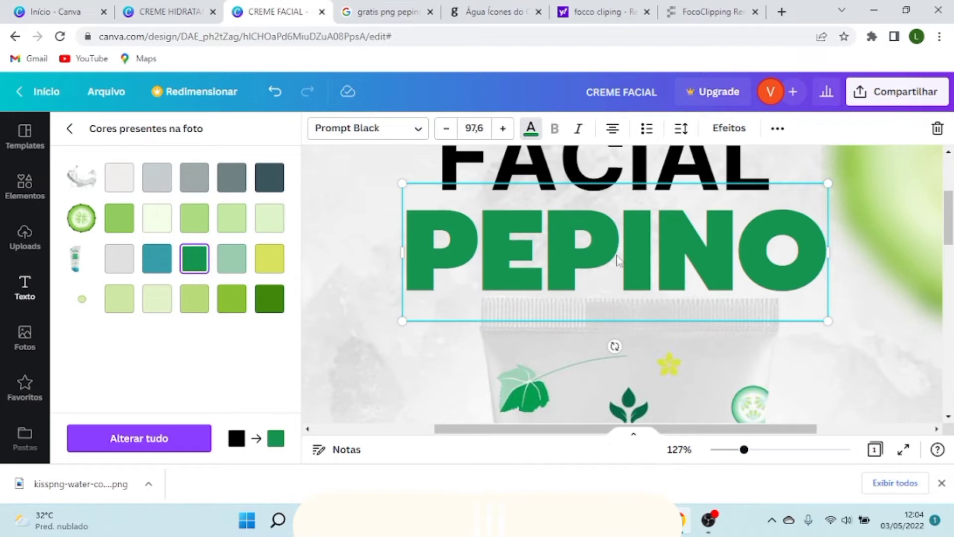
{"action": "scroll", "coordinate": [769, 261], "scroll_direction": "down", "scroll_amount": 5}
{"action": "left_click", "coordinate": [514, 231]}
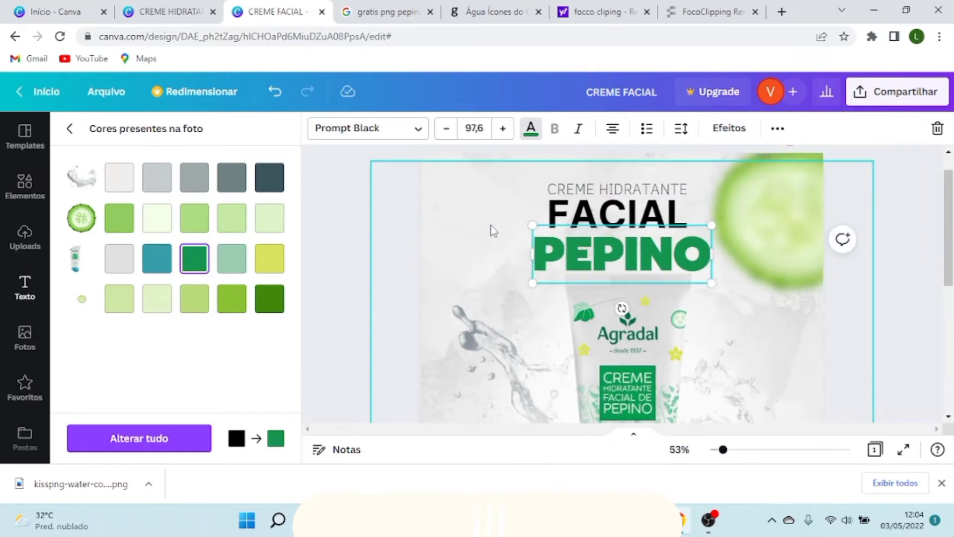
{"action": "scroll", "coordinate": [673, 274], "scroll_direction": "up", "scroll_amount": 1}
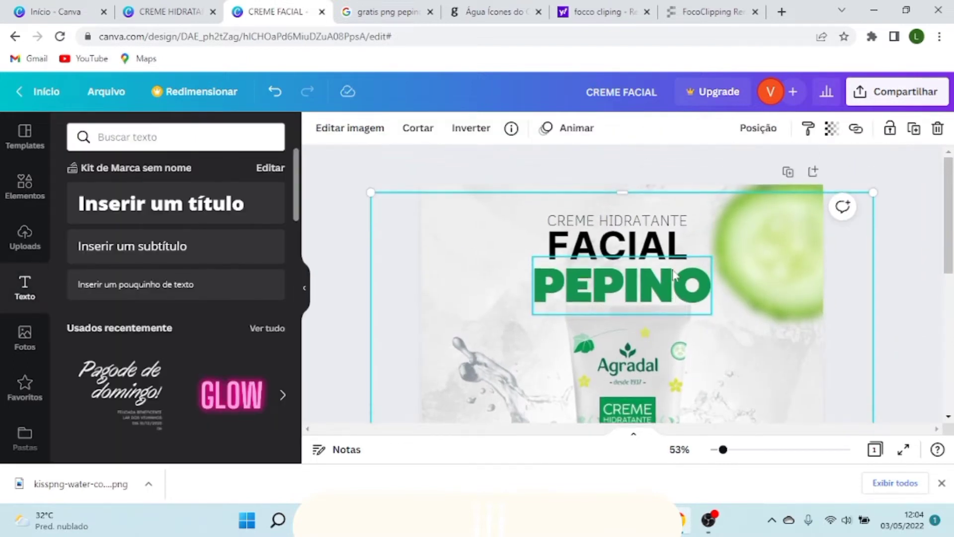
Step: Examine the title's colour and placement against the tube, its green label and the cucumber slices across the post
{"action": "scroll", "coordinate": [656, 249], "scroll_direction": "down", "scroll_amount": 4}
{"action": "scroll", "coordinate": [641, 233], "scroll_direction": "up", "scroll_amount": 2}
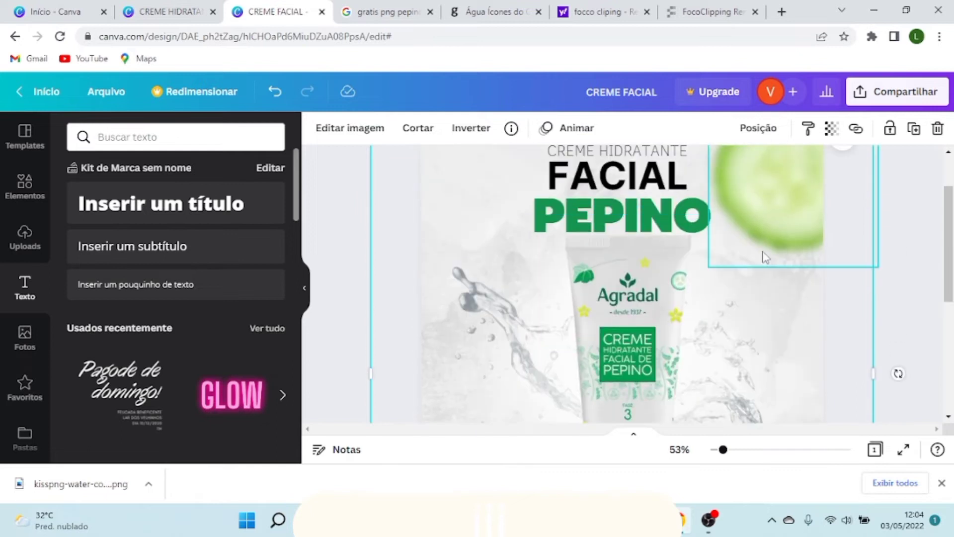
{"action": "left_click", "coordinate": [630, 212]}
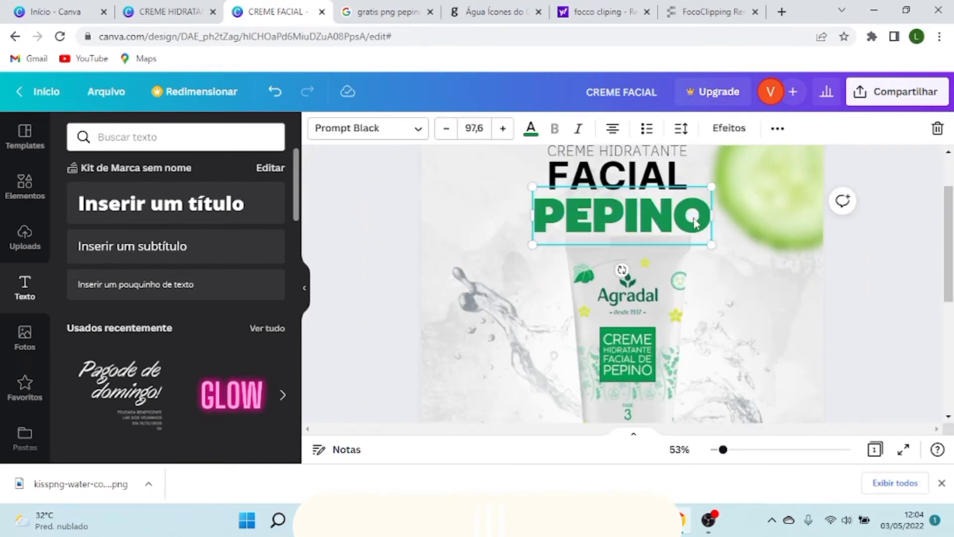
{"action": "scroll", "coordinate": [676, 218], "scroll_direction": "up", "scroll_amount": 2}
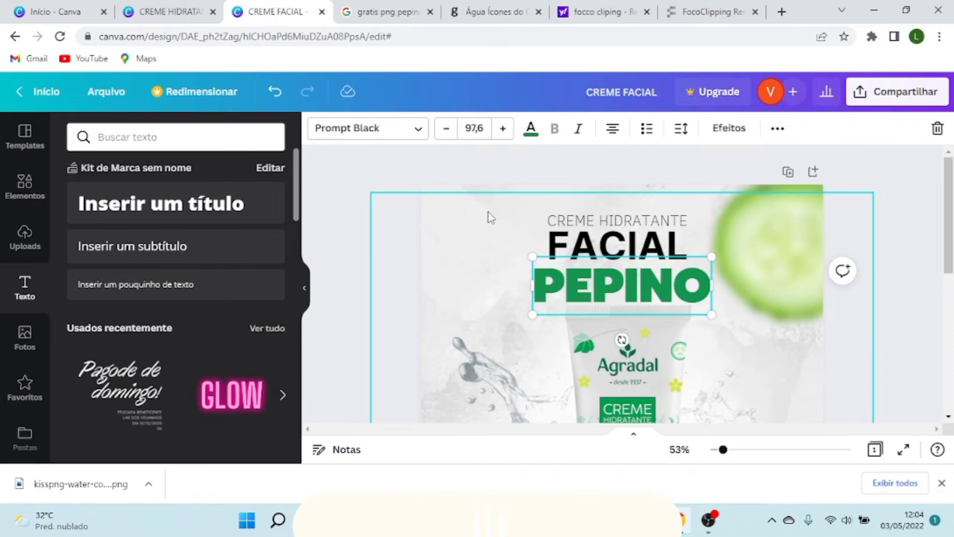
{"action": "left_click", "coordinate": [488, 215]}
{"action": "left_click", "coordinate": [622, 285]}
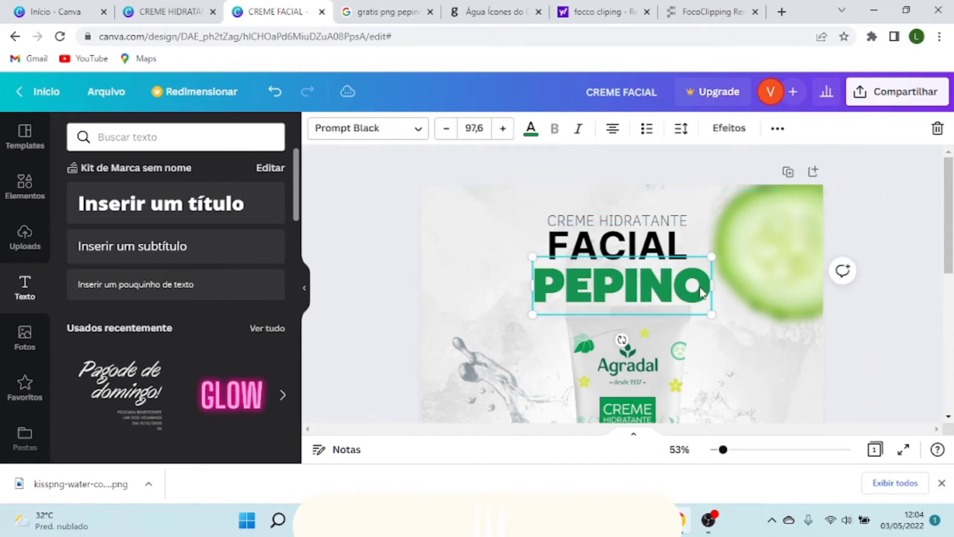
{"action": "scroll", "coordinate": [629, 348], "scroll_direction": "down", "scroll_amount": 4}
{"action": "scroll", "coordinate": [660, 370], "scroll_direction": "down", "scroll_amount": 2}
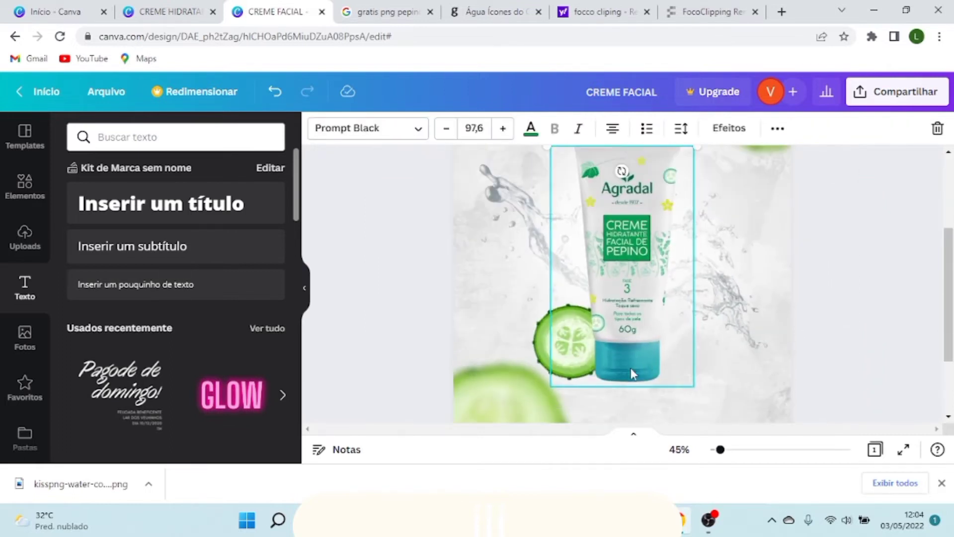
{"action": "scroll", "coordinate": [631, 372], "scroll_direction": "up", "scroll_amount": 4}
{"action": "scroll", "coordinate": [641, 372], "scroll_direction": "down", "scroll_amount": 4}
{"action": "scroll", "coordinate": [646, 343], "scroll_direction": "up", "scroll_amount": 4}
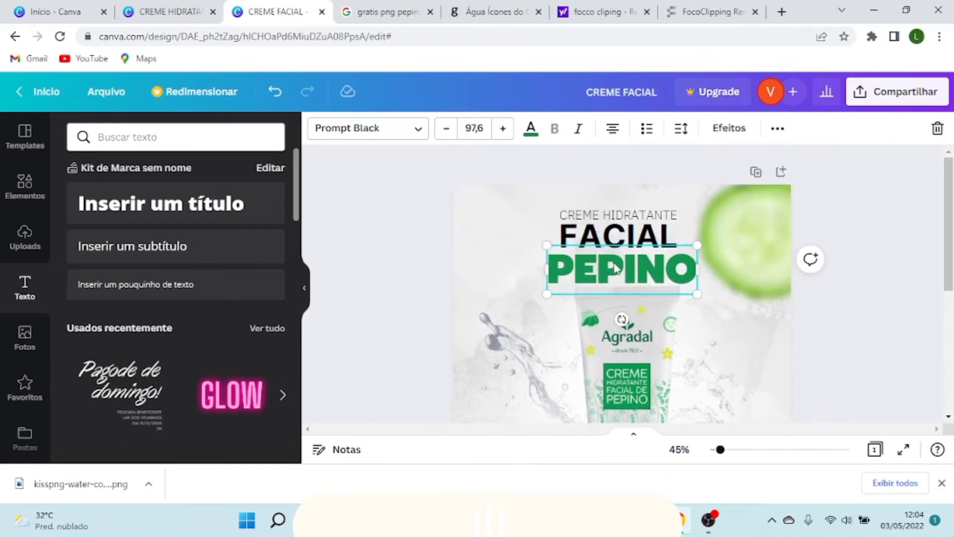
{"action": "scroll", "coordinate": [659, 276], "scroll_direction": "up", "scroll_amount": 4}
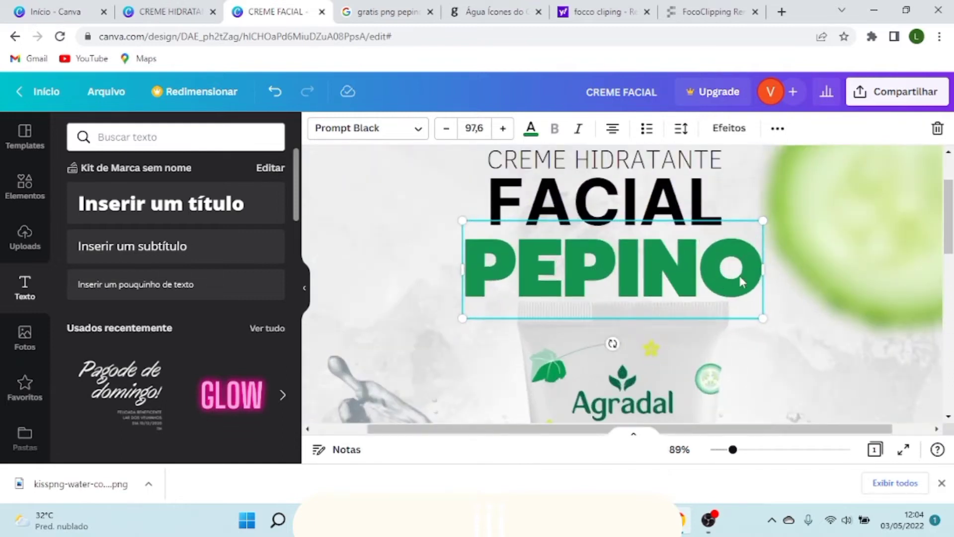
{"action": "left_click", "coordinate": [399, 200]}
{"action": "scroll", "coordinate": [523, 249], "scroll_direction": "down", "scroll_amount": 6}
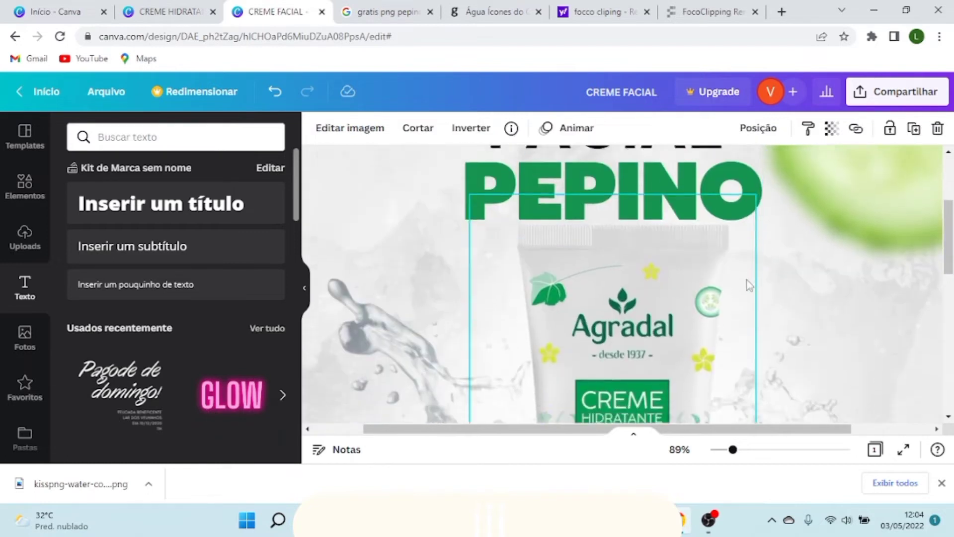
{"action": "scroll", "coordinate": [664, 230], "scroll_direction": "up", "scroll_amount": 3}
{"action": "scroll", "coordinate": [664, 230], "scroll_direction": "up", "scroll_amount": 2}
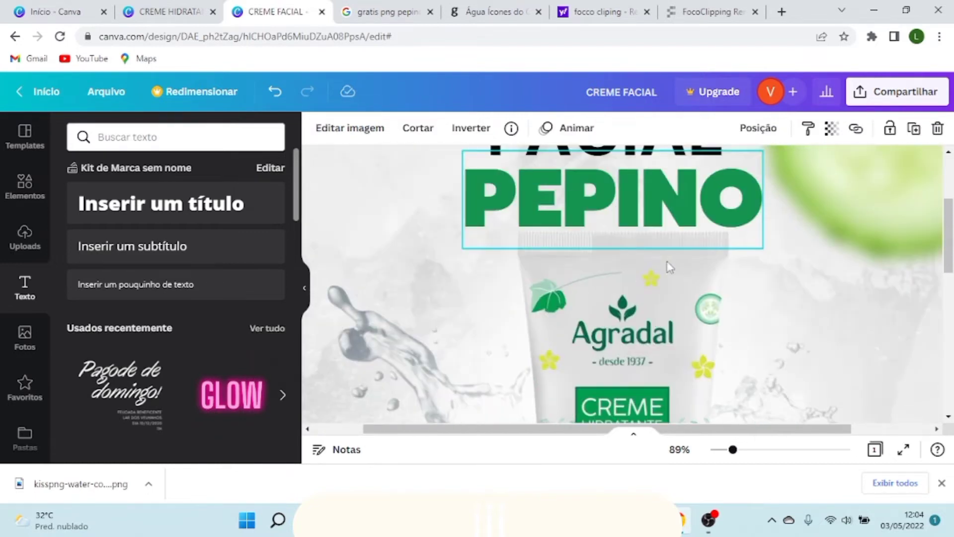
{"action": "scroll", "coordinate": [667, 268], "scroll_direction": "down", "scroll_amount": 2}
{"action": "scroll", "coordinate": [666, 276], "scroll_direction": "up", "scroll_amount": 3}
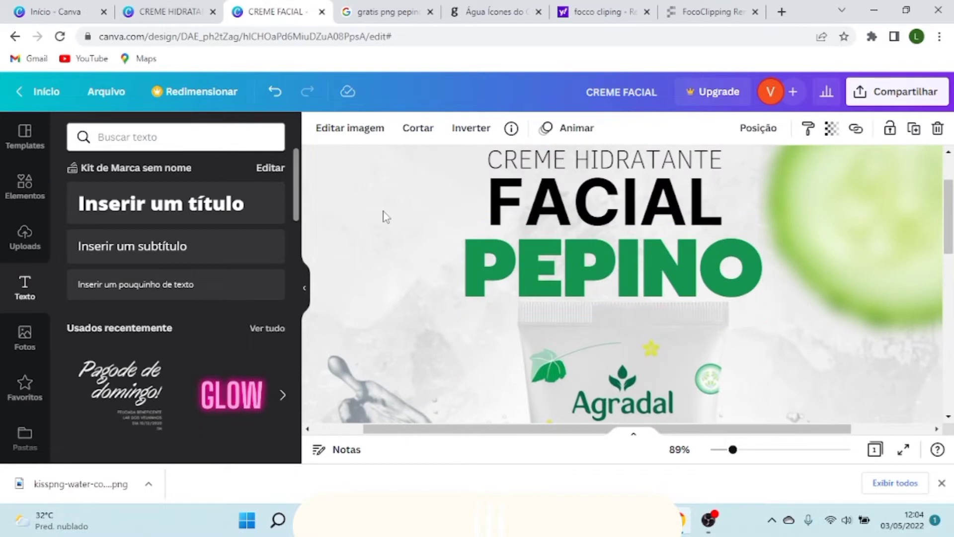
{"action": "scroll", "coordinate": [641, 268], "scroll_direction": "down", "scroll_amount": 5}
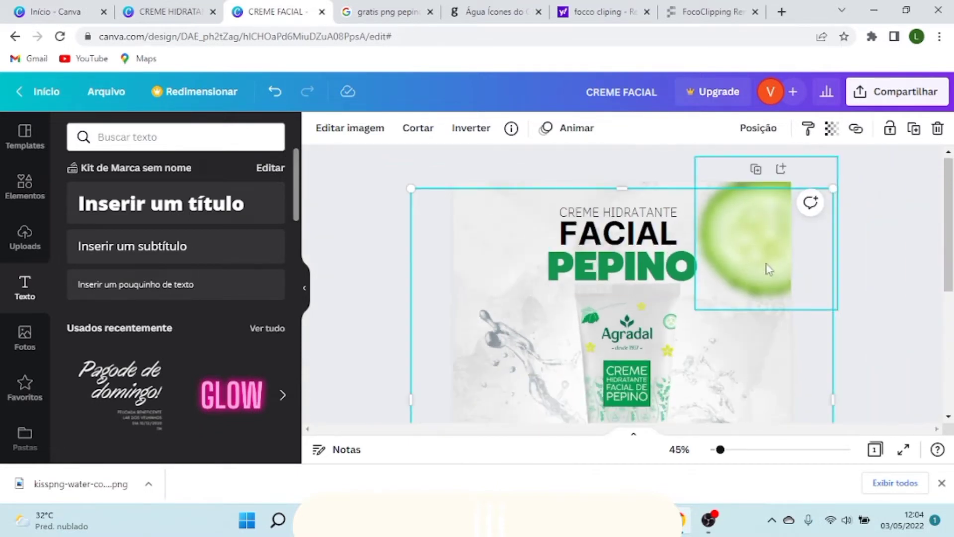
Step: Switch to the finished CREME HIDRATANTE FACIAL design and examine the green benefit labels placed on both sides of the tube
{"action": "left_click", "coordinate": [873, 251]}
{"action": "scroll", "coordinate": [656, 271], "scroll_direction": "down", "scroll_amount": 2}
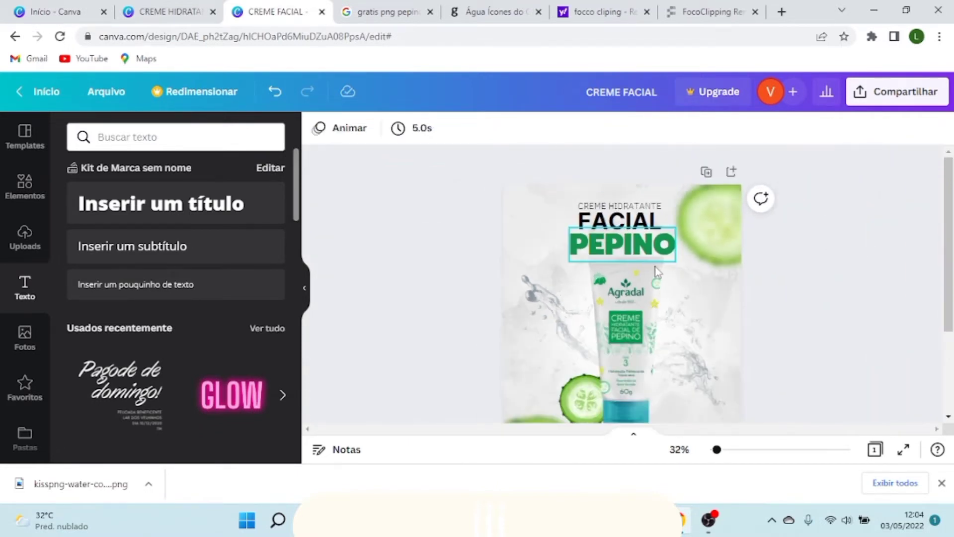
{"action": "scroll", "coordinate": [638, 271], "scroll_direction": "up", "scroll_amount": 2}
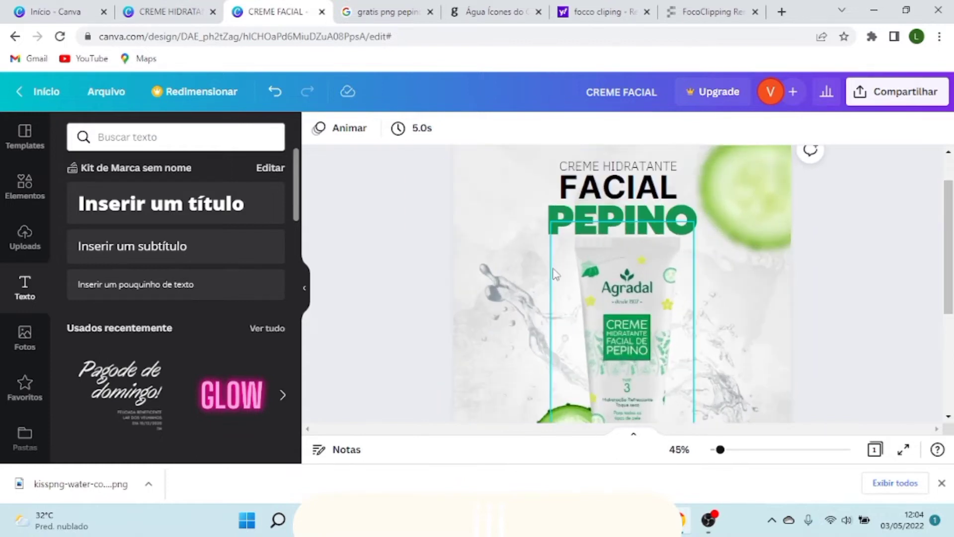
{"action": "scroll", "coordinate": [669, 292], "scroll_direction": "up", "scroll_amount": 2}
{"action": "scroll", "coordinate": [770, 300], "scroll_direction": "down", "scroll_amount": 1}
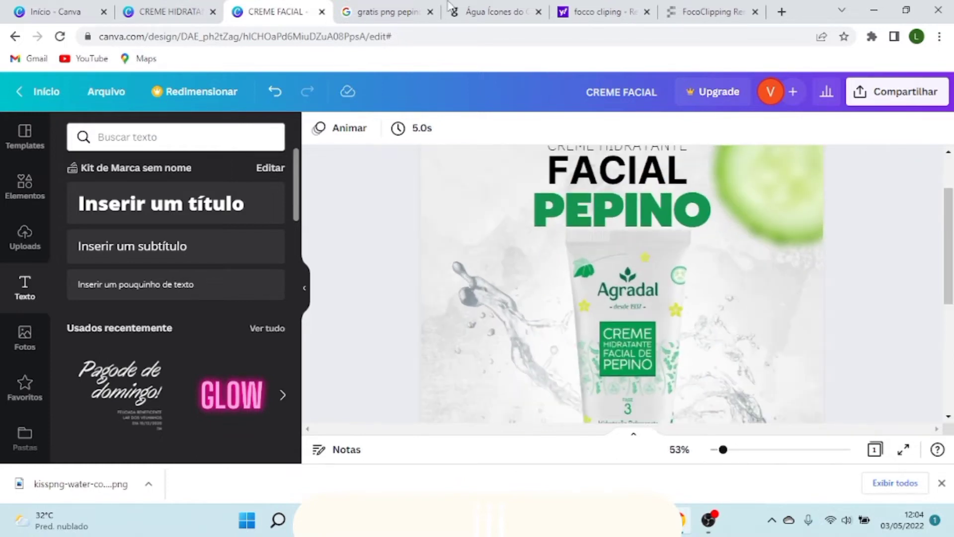
{"action": "left_click", "coordinate": [184, 7]}
{"action": "scroll", "coordinate": [668, 296], "scroll_direction": "down", "scroll_amount": 5}
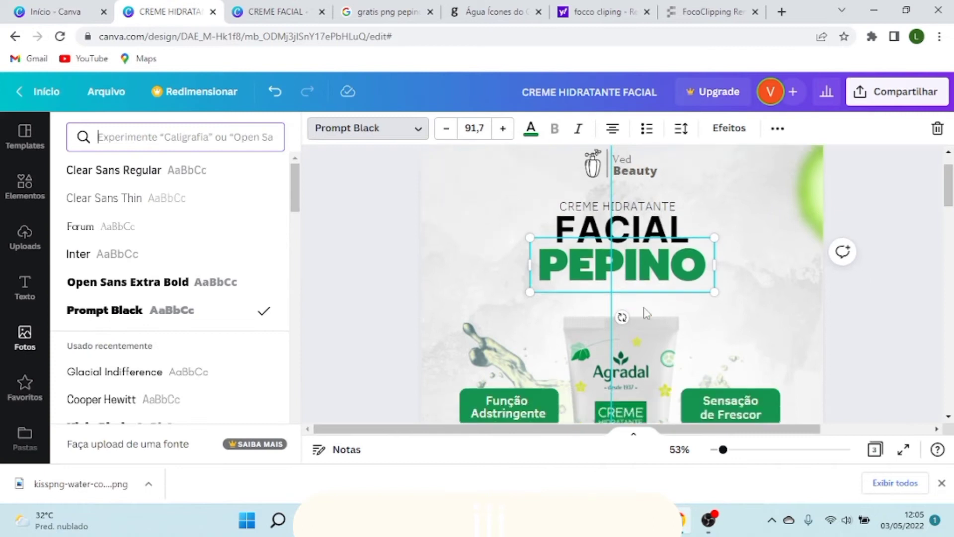
{"action": "scroll", "coordinate": [668, 295], "scroll_direction": "up", "scroll_amount": 1}
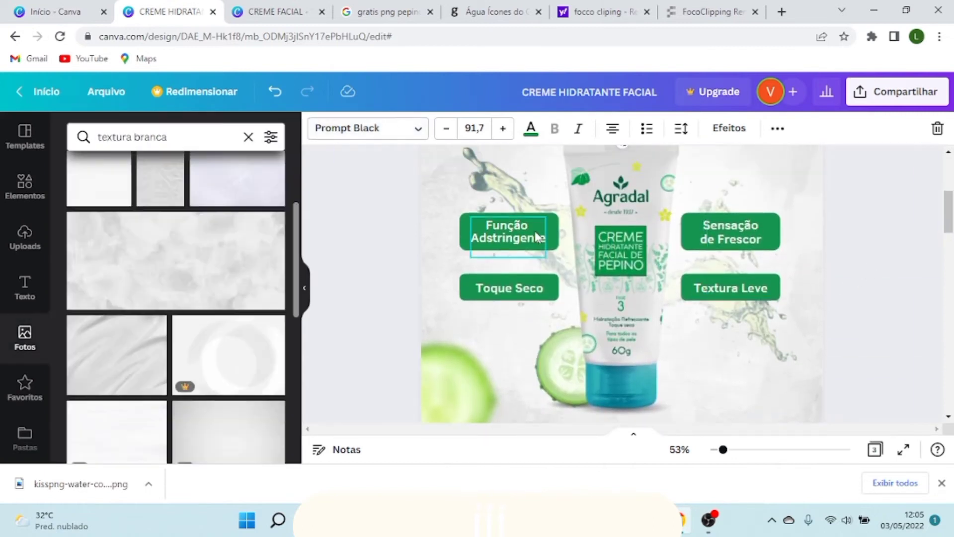
{"action": "scroll", "coordinate": [533, 234], "scroll_direction": "up", "scroll_amount": 3}
{"action": "scroll", "coordinate": [529, 268], "scroll_direction": "down", "scroll_amount": 2}
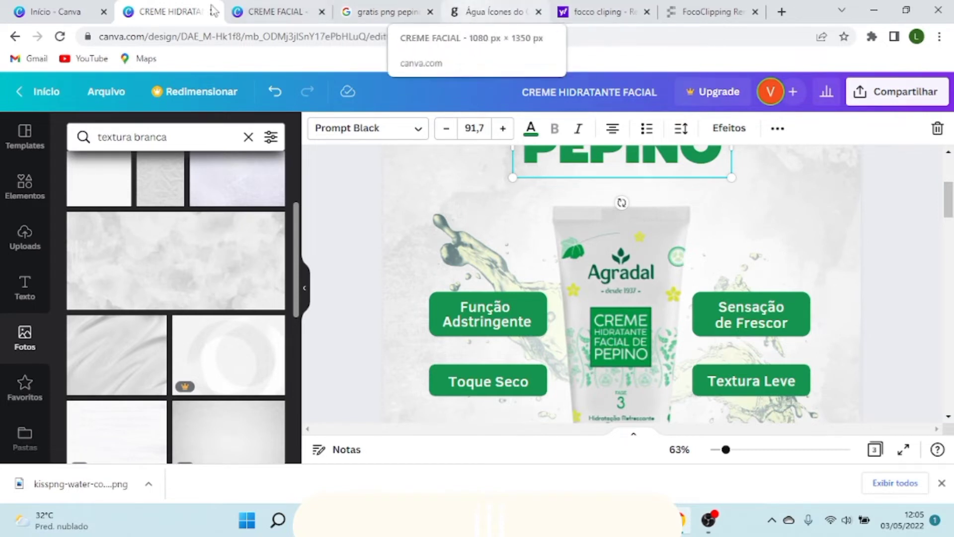
Step: Return to the CREME FACIAL design, add a heading text with its placeholder wording and place it beside the tube over the left water splash
{"action": "left_click", "coordinate": [276, 12]}
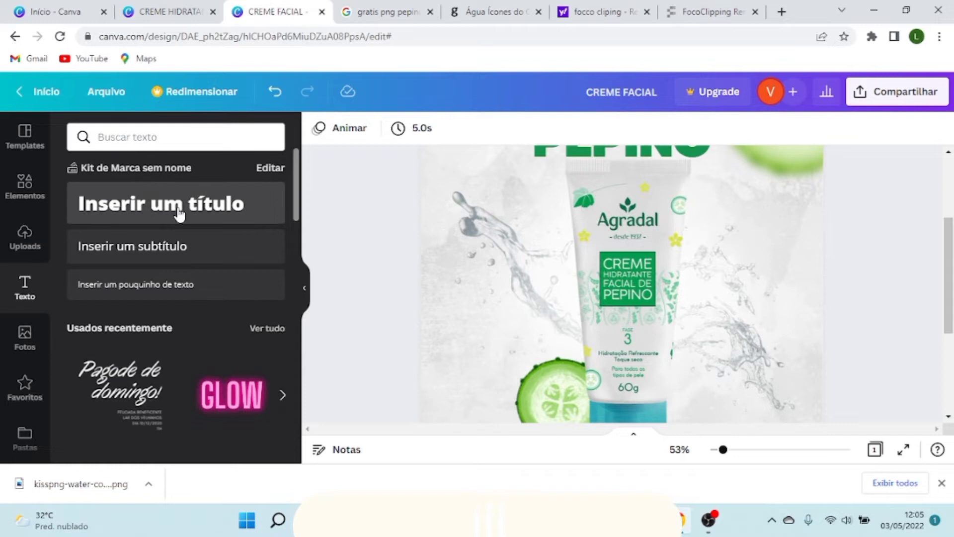
{"action": "left_click", "coordinate": [153, 209]}
{"action": "left_click_drag", "start_coordinate": [781, 305], "coordinate": [581, 277]}
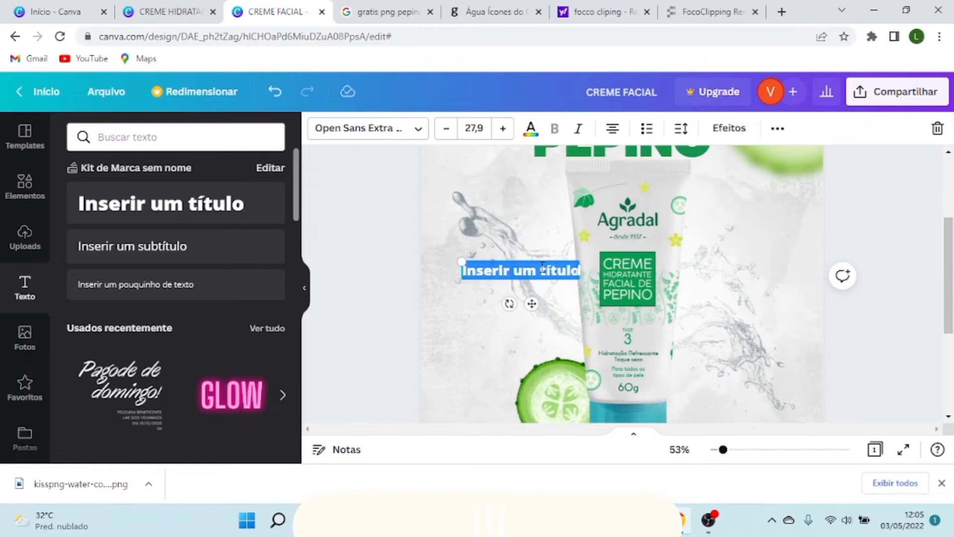
{"action": "left_click", "coordinate": [497, 224]}
{"action": "left_click", "coordinate": [530, 283]}
{"action": "left_click_drag", "start_coordinate": [532, 304], "coordinate": [519, 291]}
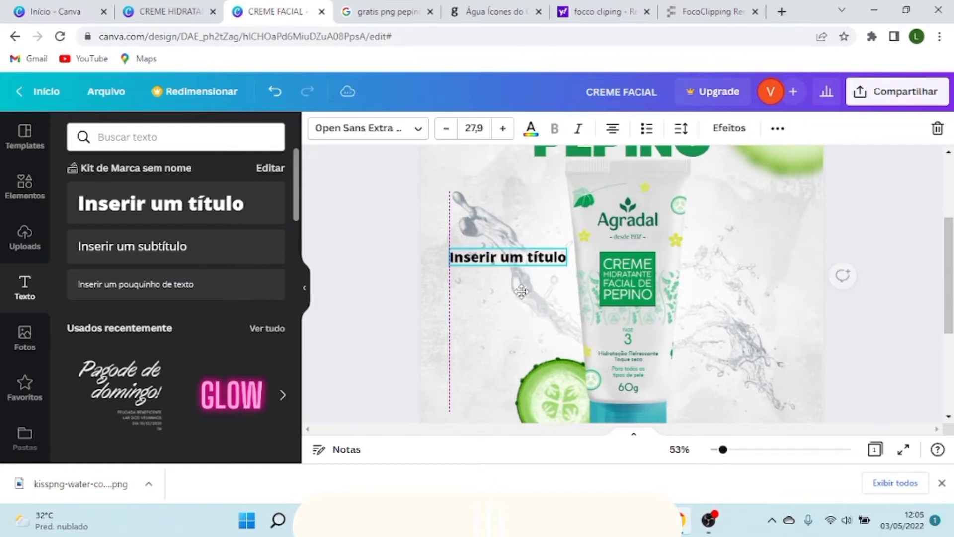
{"action": "left_click", "coordinate": [518, 289]}
Step: Move the placeholder heading slightly lower over the left water splash and deselect it
{"action": "scroll", "coordinate": [485, 257], "scroll_direction": "up", "scroll_amount": 1}
{"action": "scroll", "coordinate": [485, 257], "scroll_direction": "down", "scroll_amount": 2}
{"action": "scroll", "coordinate": [426, 240], "scroll_direction": "up", "scroll_amount": 5}
{"action": "scroll", "coordinate": [417, 292], "scroll_direction": "down", "scroll_amount": 1, "text": "ctrl"}
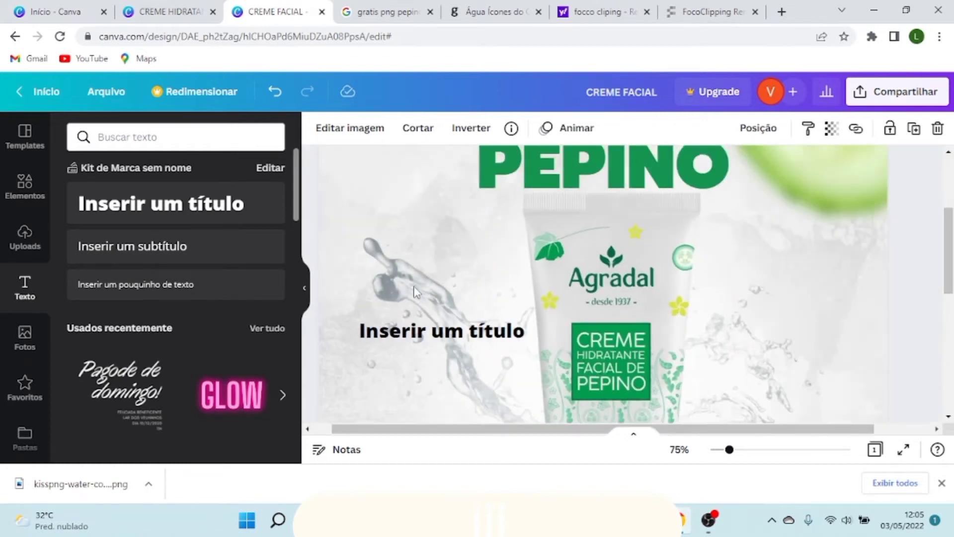
{"action": "scroll", "coordinate": [432, 283], "scroll_direction": "down", "scroll_amount": 1}
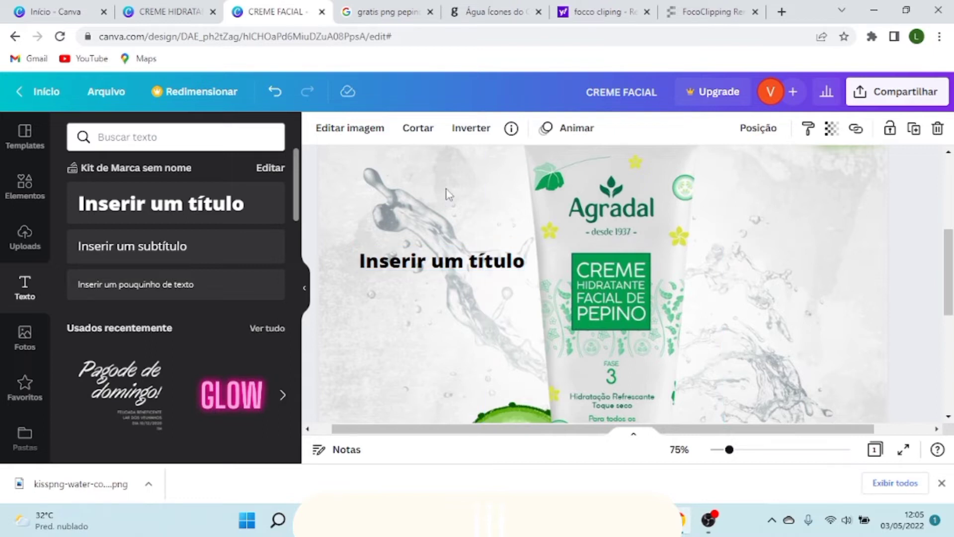
{"action": "scroll", "coordinate": [447, 279], "scroll_direction": "up", "scroll_amount": 2}
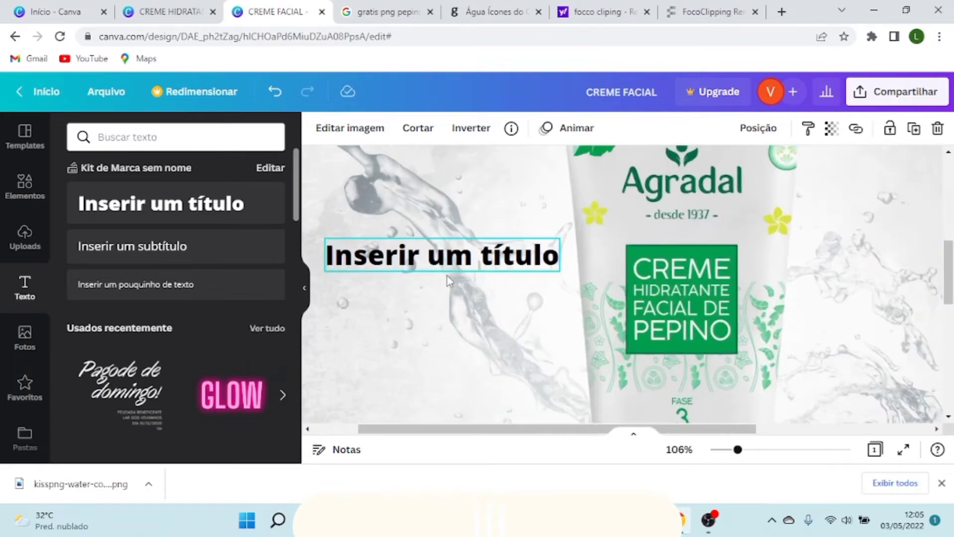
{"action": "scroll", "coordinate": [450, 279], "scroll_direction": "up", "scroll_amount": 4, "text": "ctrl"}
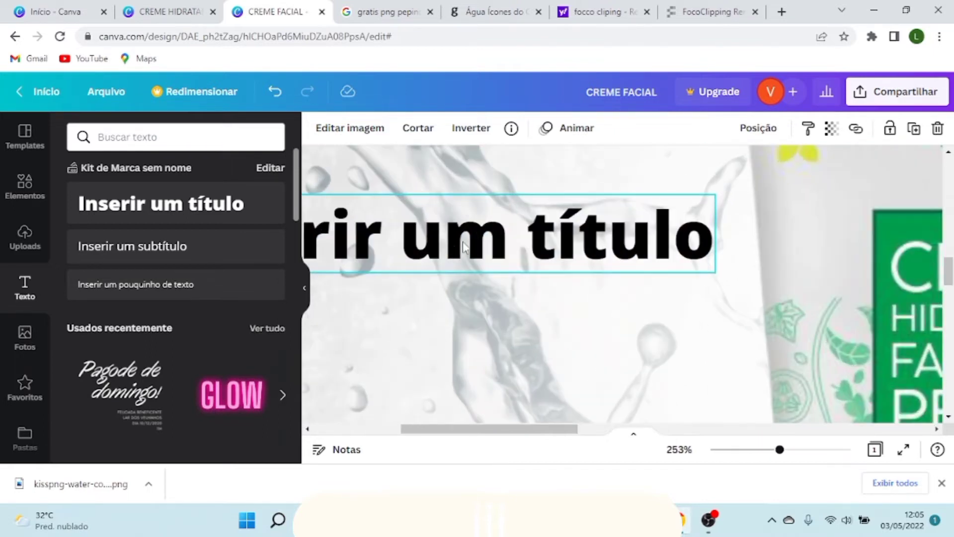
{"action": "left_click", "coordinate": [462, 247]}
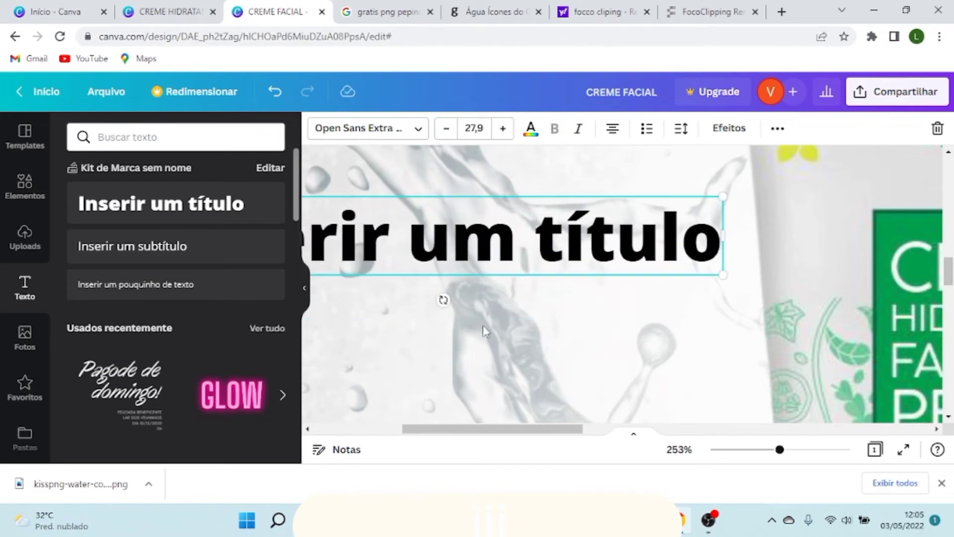
{"action": "left_click_drag", "start_coordinate": [462, 262], "coordinate": [470, 304]}
{"action": "left_click", "coordinate": [451, 202]}
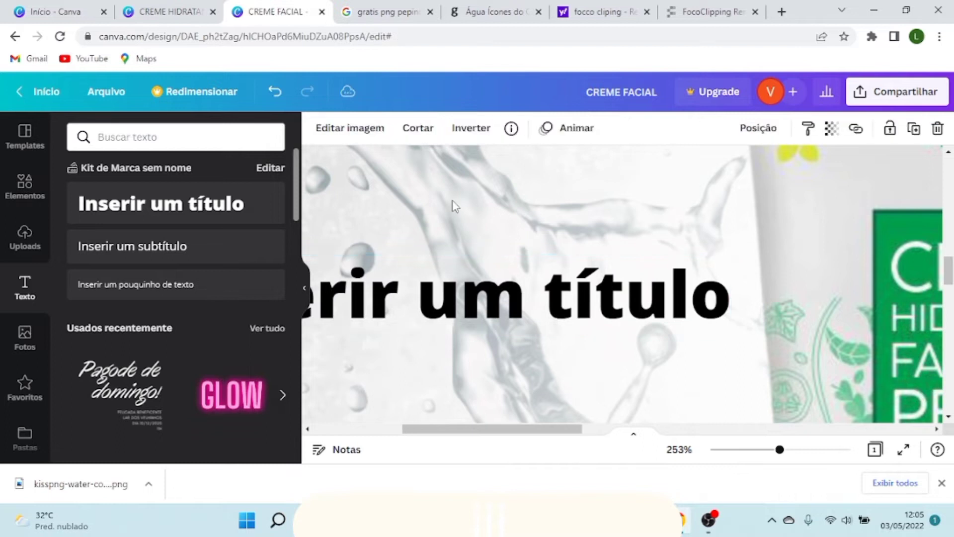
Step: Examine the placeholder heading's size and placement against the tube, the water splash and the title, both up close and across the post
{"action": "scroll", "coordinate": [468, 254], "scroll_direction": "down", "scroll_amount": 1}
{"action": "scroll", "coordinate": [468, 253], "scroll_direction": "up", "scroll_amount": 2}
{"action": "scroll", "coordinate": [468, 253], "scroll_direction": "down", "scroll_amount": 8}
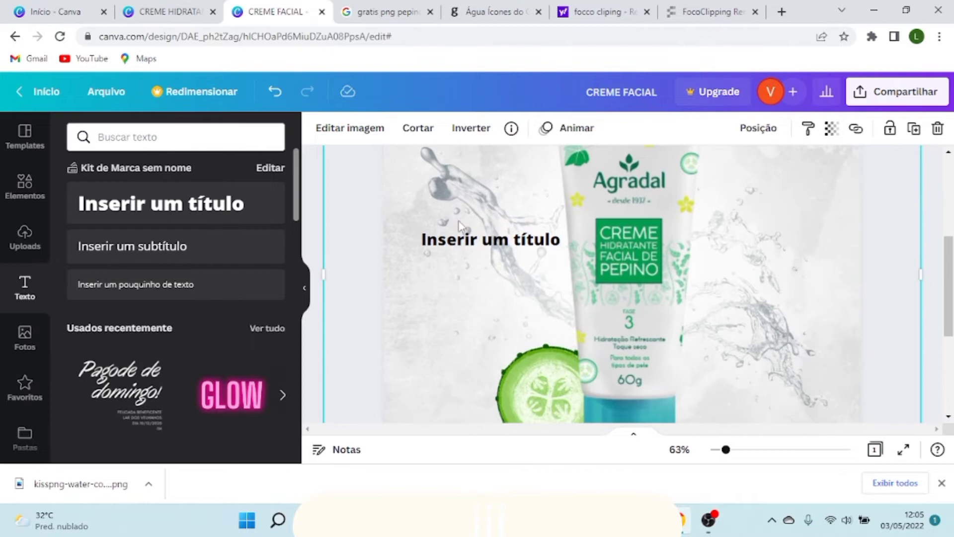
{"action": "scroll", "coordinate": [461, 226], "scroll_direction": "up", "scroll_amount": 2}
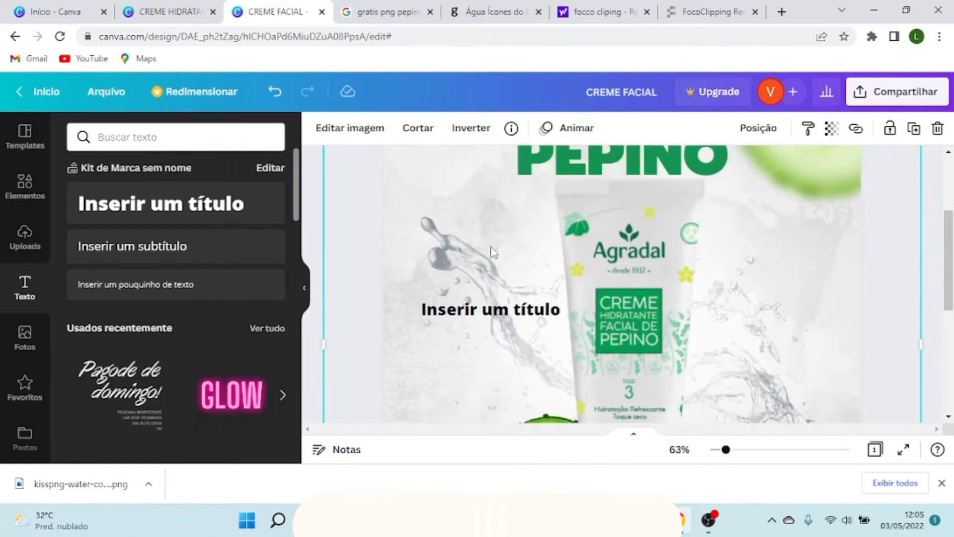
{"action": "scroll", "coordinate": [511, 312], "scroll_direction": "down", "scroll_amount": 3}
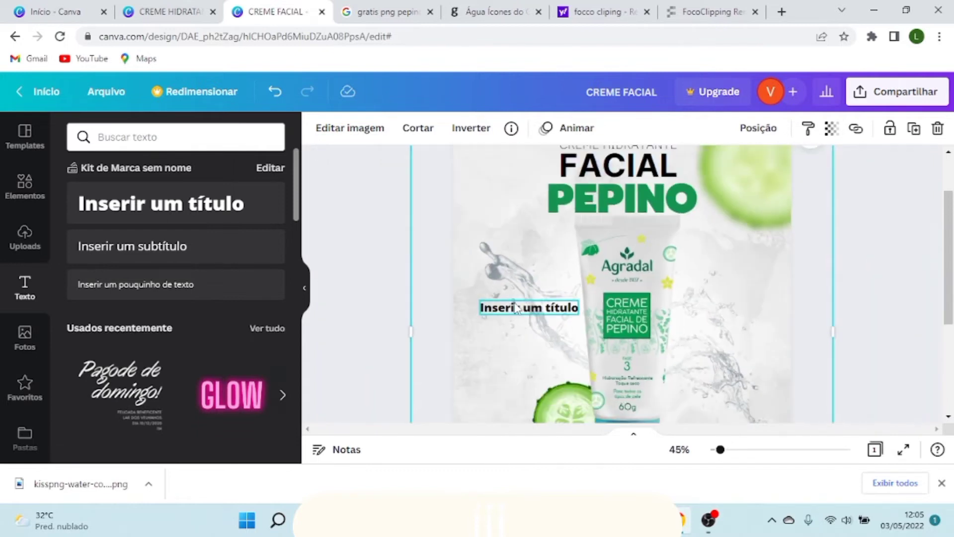
{"action": "scroll", "coordinate": [546, 323], "scroll_direction": "up", "scroll_amount": 2}
{"action": "scroll", "coordinate": [563, 332], "scroll_direction": "down", "scroll_amount": 2}
{"action": "scroll", "coordinate": [563, 331], "scroll_direction": "up", "scroll_amount": 3}
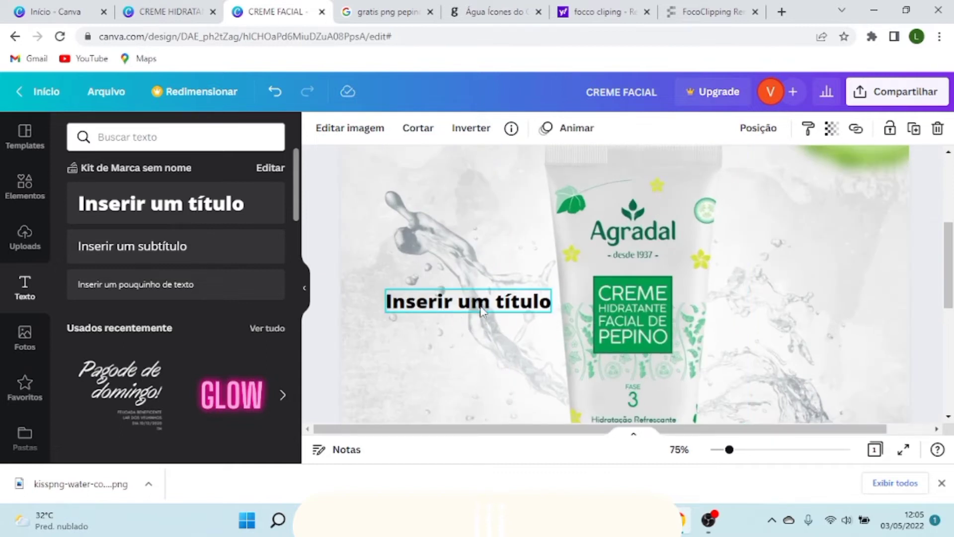
{"action": "scroll", "coordinate": [481, 311], "scroll_direction": "up", "scroll_amount": 2}
{"action": "scroll", "coordinate": [363, 341], "scroll_direction": "down", "scroll_amount": 5}
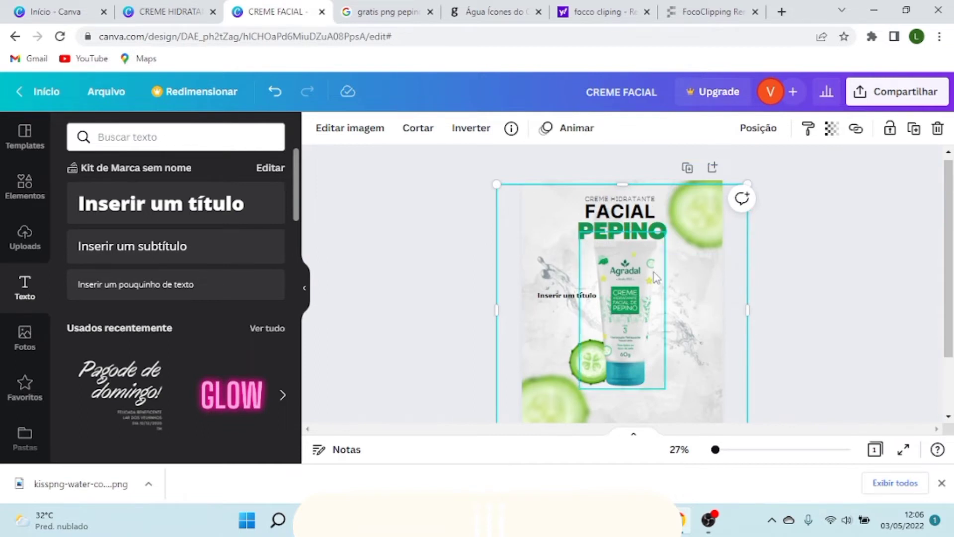
{"action": "scroll", "coordinate": [631, 243], "scroll_direction": "up", "scroll_amount": 1}
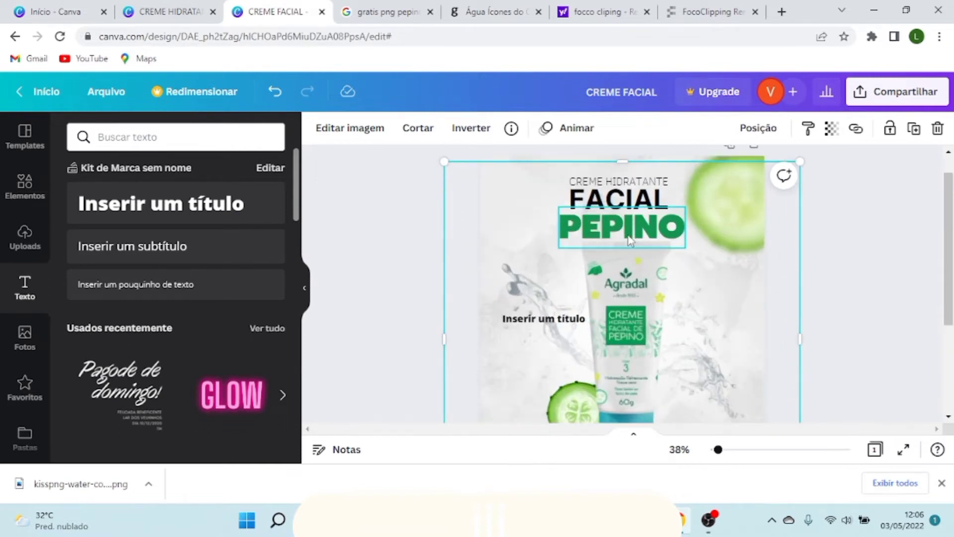
{"action": "scroll", "coordinate": [630, 240], "scroll_direction": "up", "scroll_amount": 3}
{"action": "scroll", "coordinate": [630, 241], "scroll_direction": "down", "scroll_amount": 4}
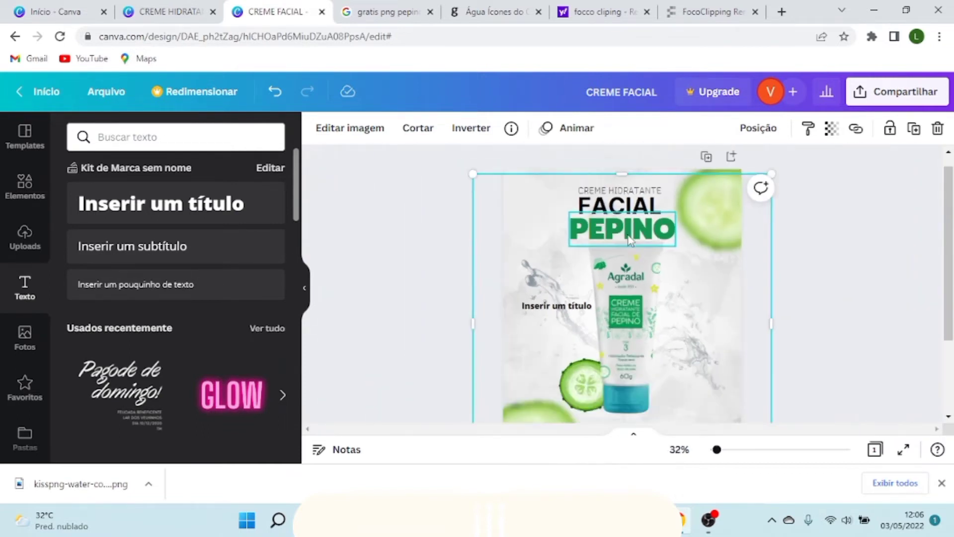
{"action": "scroll", "coordinate": [522, 312], "scroll_direction": "up", "scroll_amount": 2}
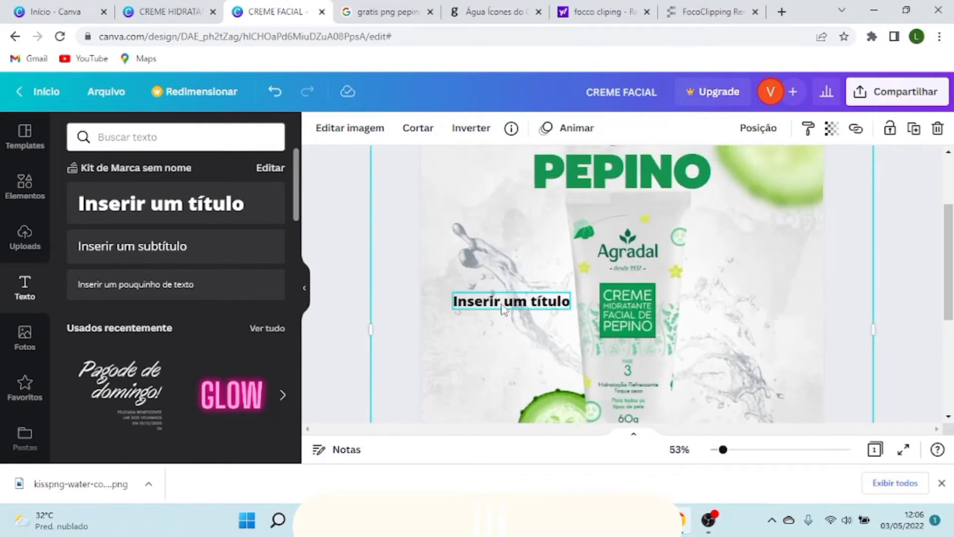
{"action": "scroll", "coordinate": [505, 310], "scroll_direction": "up", "scroll_amount": 2}
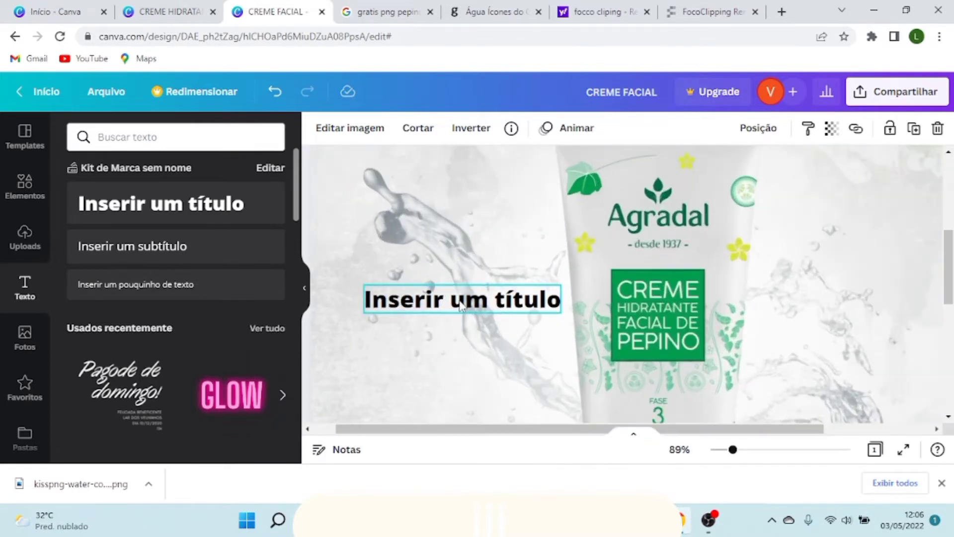
{"action": "scroll", "coordinate": [462, 306], "scroll_direction": "down", "scroll_amount": 2}
{"action": "scroll", "coordinate": [481, 310], "scroll_direction": "up", "scroll_amount": 3}
{"action": "scroll", "coordinate": [481, 310], "scroll_direction": "down", "scroll_amount": 2}
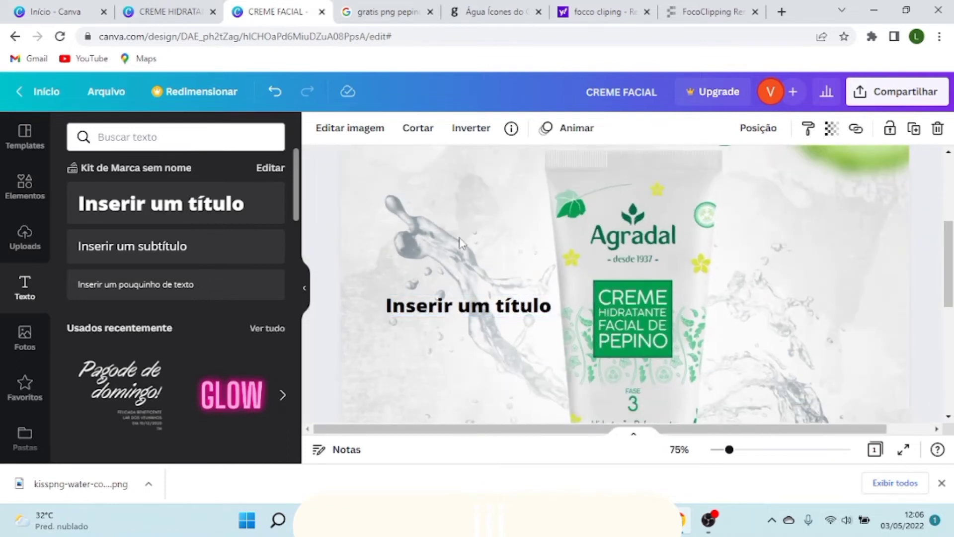
Step: Colour the placeholder heading dark green and move it up beside the tube's brand logo, at the upper end of the left water splash
{"action": "left_click", "coordinate": [445, 312]}
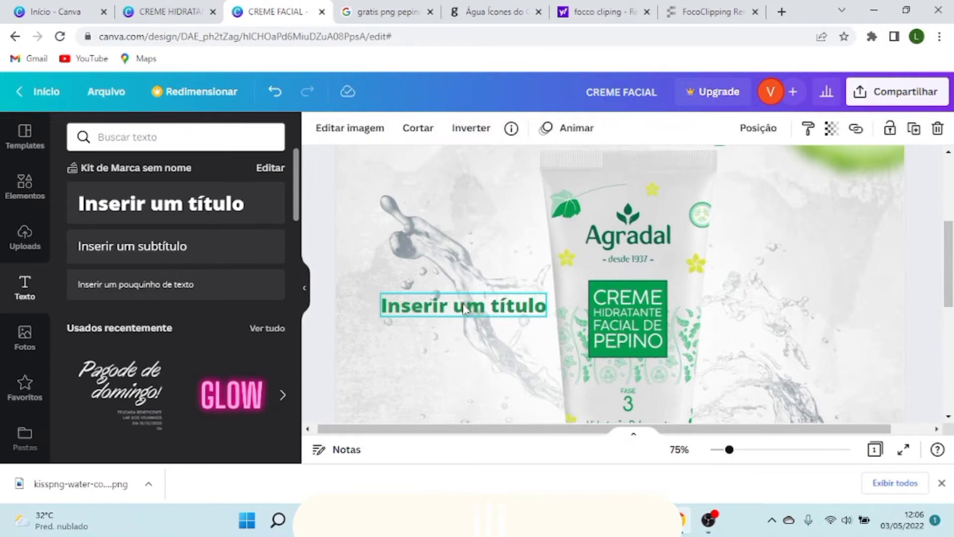
{"action": "left_click_drag", "start_coordinate": [463, 309], "coordinate": [459, 210]}
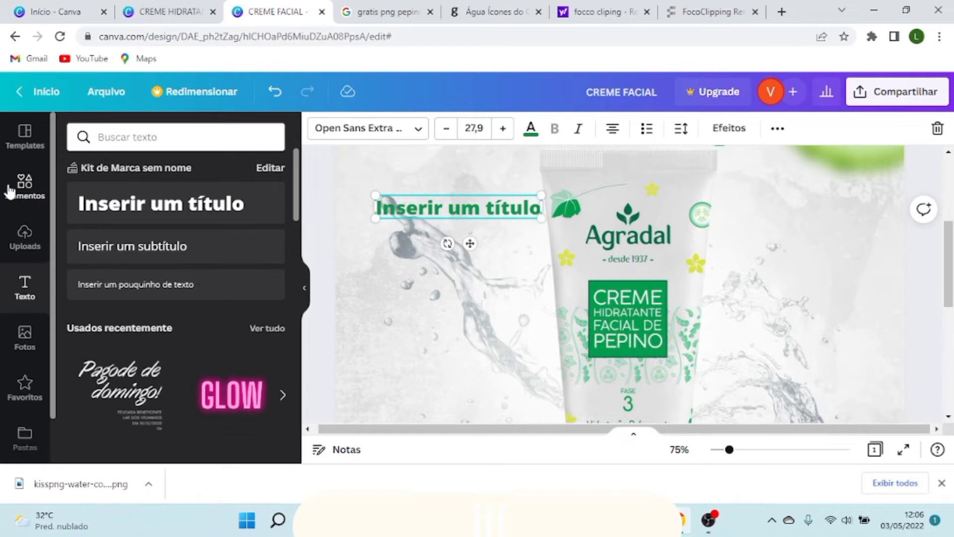
Step: Clear the pepino element search and insert a square with rounded corners from the full lines and shapes collection
{"action": "left_click", "coordinate": [11, 189]}
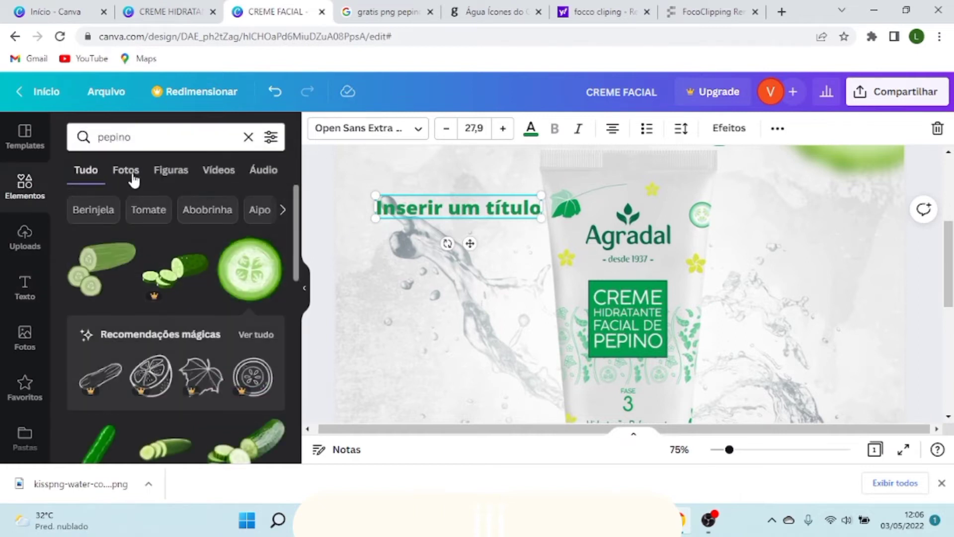
{"action": "left_click", "coordinate": [247, 136]}
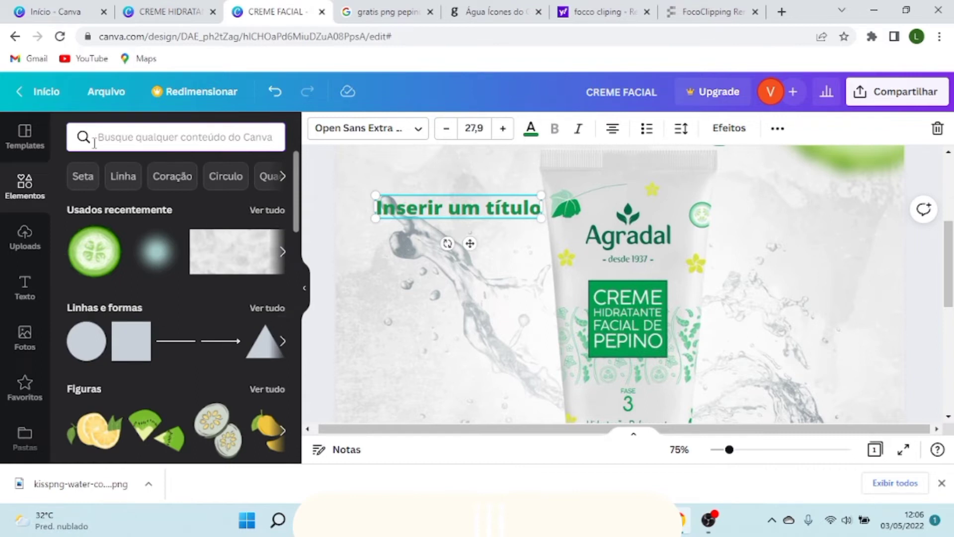
{"action": "left_click", "coordinate": [38, 192]}
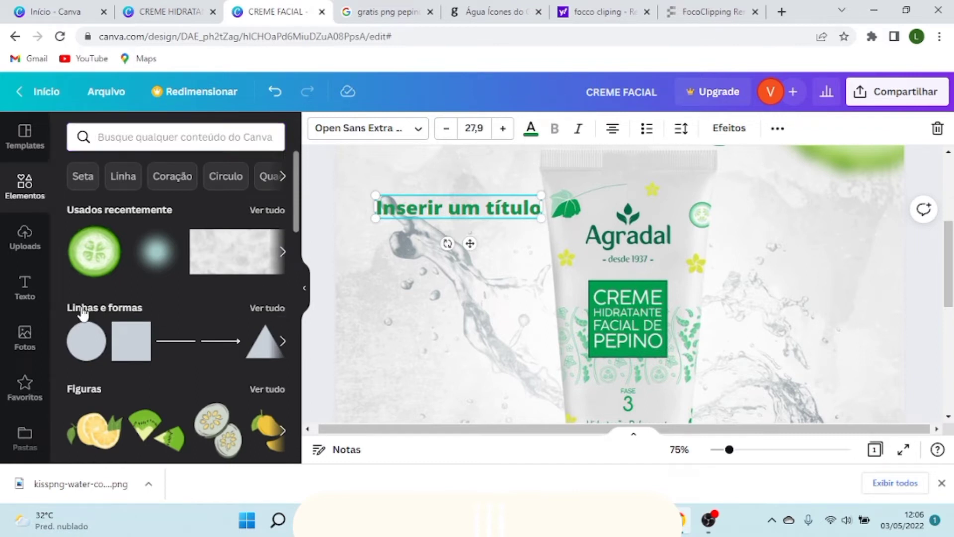
{"action": "left_click", "coordinate": [265, 310]}
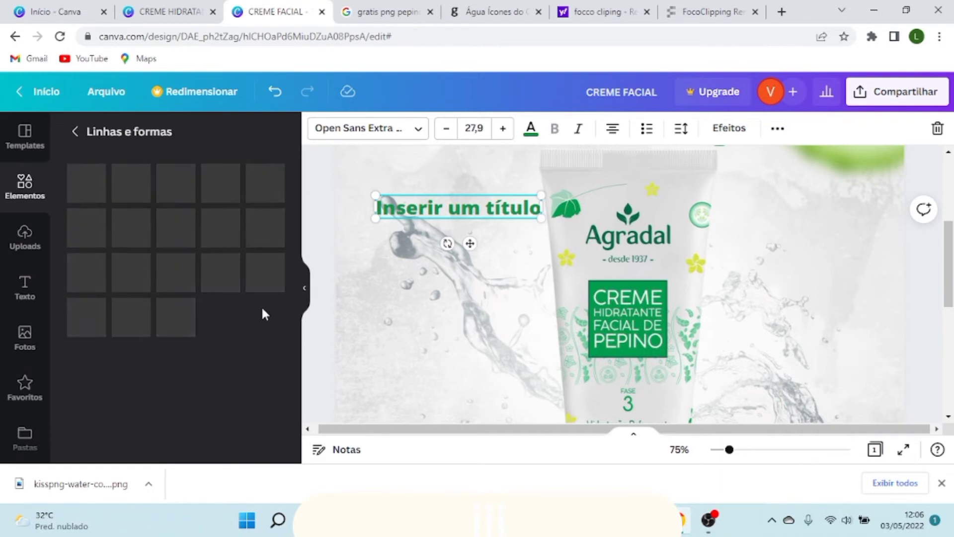
{"action": "scroll", "coordinate": [238, 279], "scroll_direction": "down", "scroll_amount": 5}
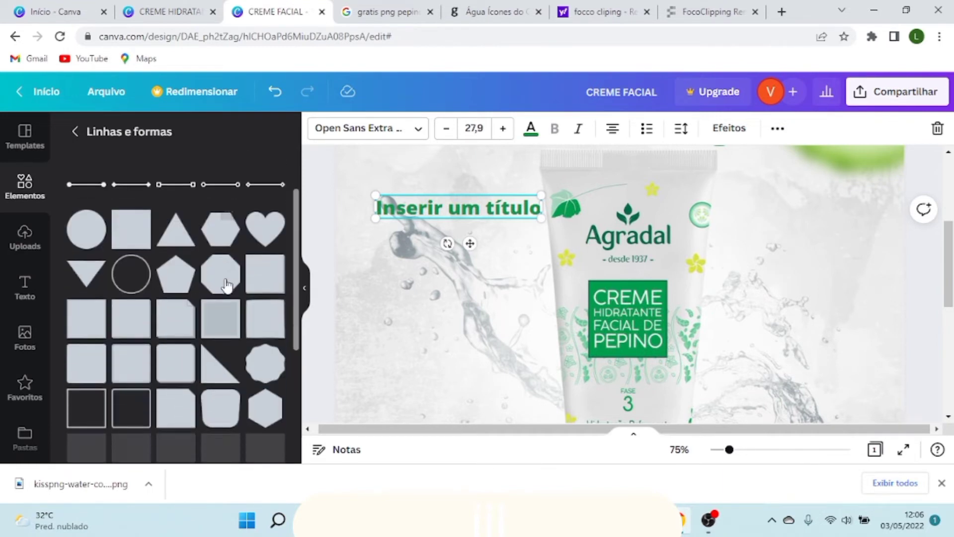
{"action": "scroll", "coordinate": [197, 267], "scroll_direction": "down", "scroll_amount": 1}
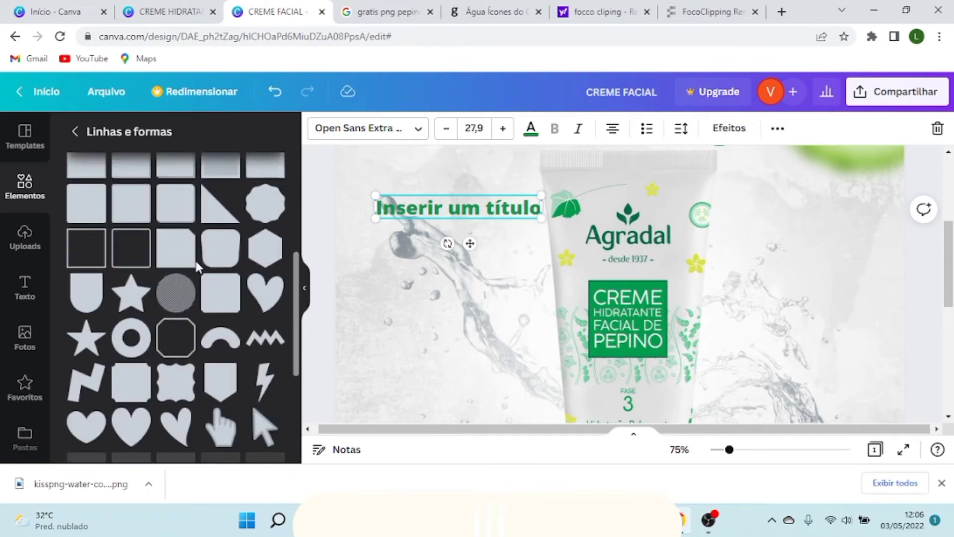
{"action": "scroll", "coordinate": [198, 268], "scroll_direction": "up", "scroll_amount": 1}
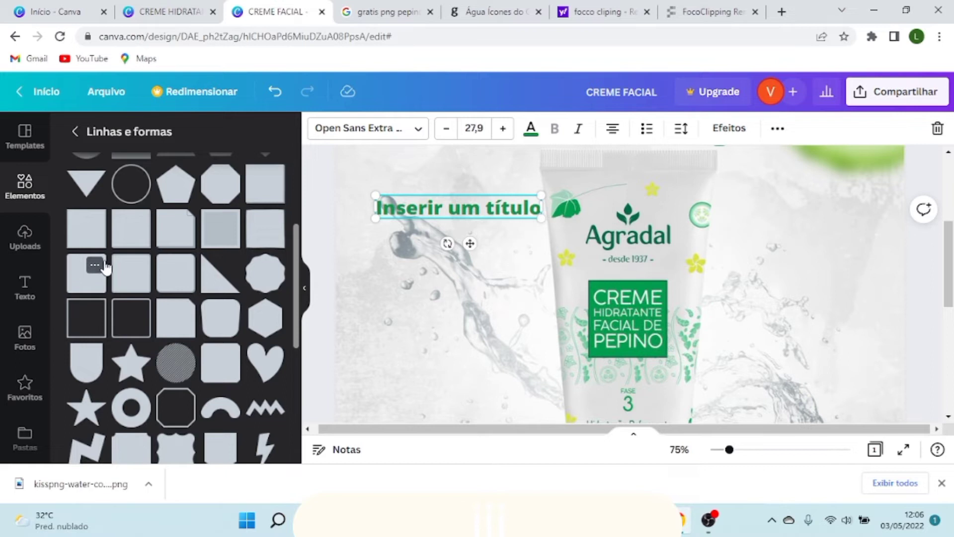
{"action": "left_click", "coordinate": [88, 284]}
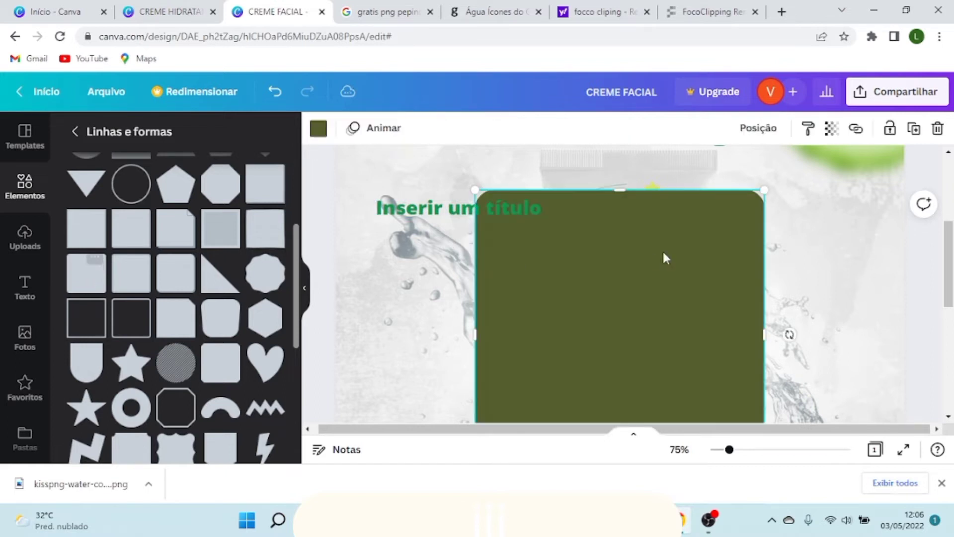
Step: Shrink the olive rounded square from its lower corner and widen it into a horizontal rectangle over the tube
{"action": "scroll", "coordinate": [655, 245], "scroll_direction": "down", "scroll_amount": 2}
{"action": "scroll", "coordinate": [728, 258], "scroll_direction": "up", "scroll_amount": 2}
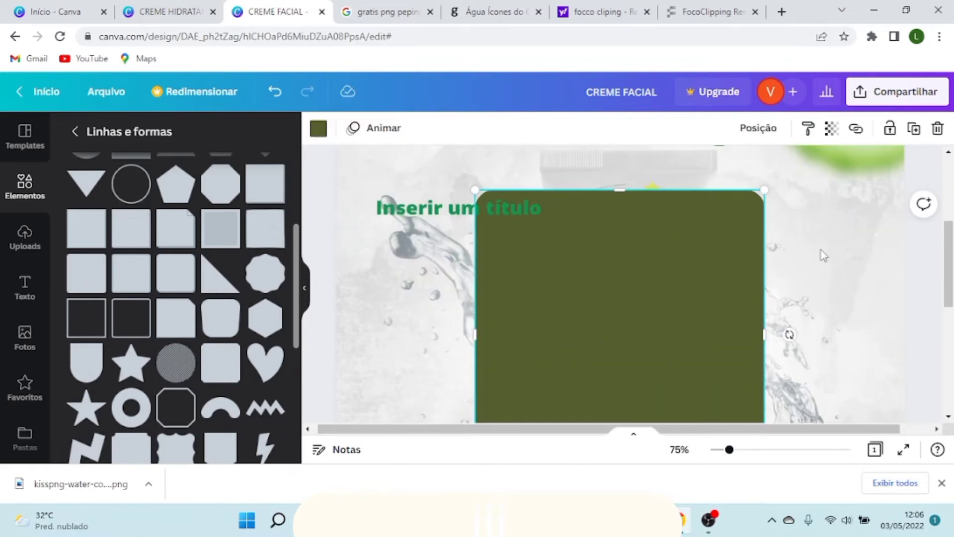
{"action": "scroll", "coordinate": [805, 253], "scroll_direction": "down", "scroll_amount": 3}
{"action": "left_click", "coordinate": [814, 257]}
{"action": "scroll", "coordinate": [820, 259], "scroll_direction": "up", "scroll_amount": 5}
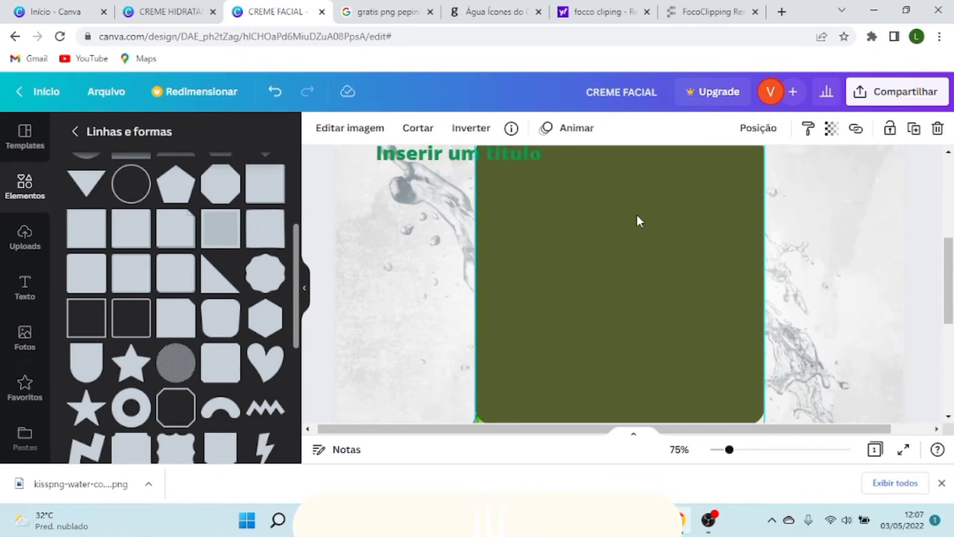
{"action": "scroll", "coordinate": [527, 272], "scroll_direction": "up", "scroll_amount": 5}
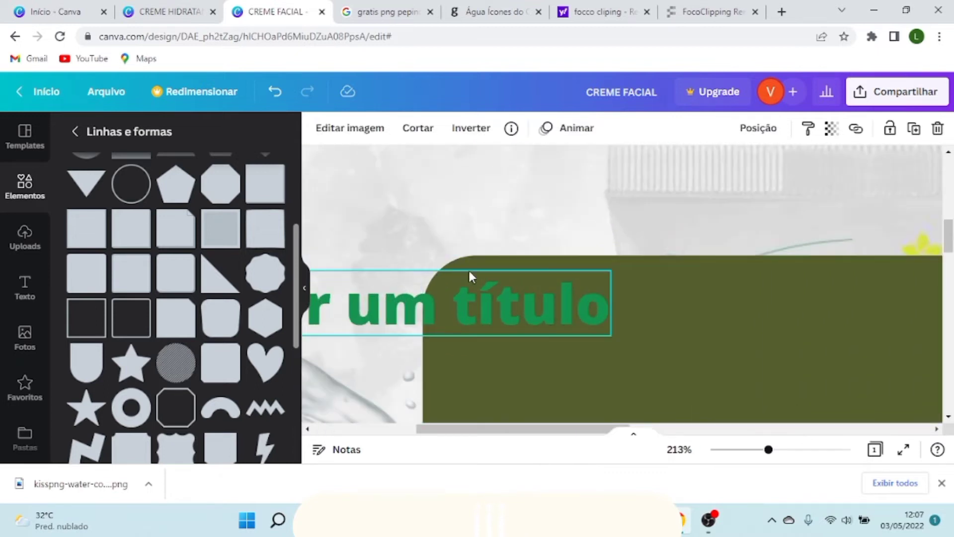
{"action": "scroll", "coordinate": [670, 281], "scroll_direction": "down", "scroll_amount": 5}
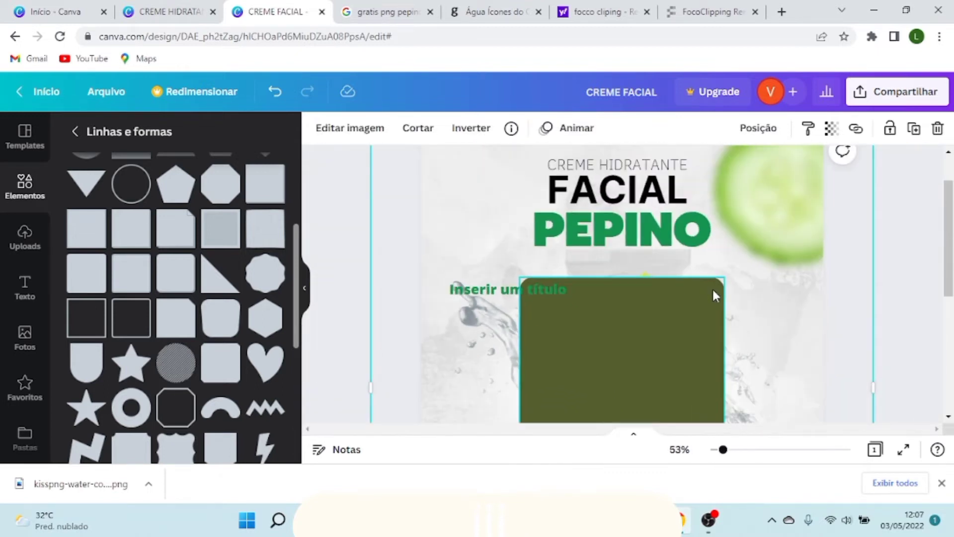
{"action": "scroll", "coordinate": [712, 293], "scroll_direction": "down", "scroll_amount": 3}
{"action": "scroll", "coordinate": [695, 284], "scroll_direction": "up", "scroll_amount": 2}
{"action": "left_click", "coordinate": [671, 272]}
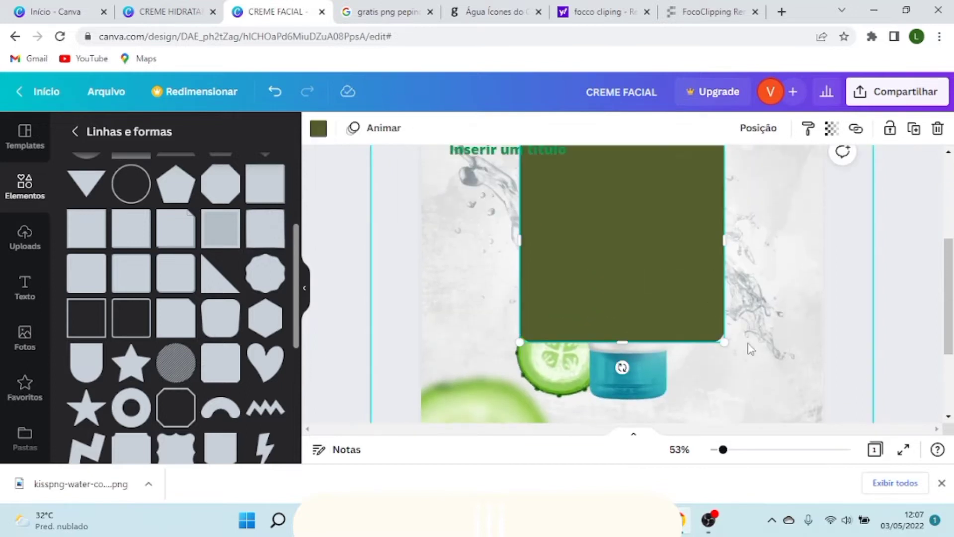
{"action": "left_click_drag", "start_coordinate": [724, 340], "coordinate": [631, 247]}
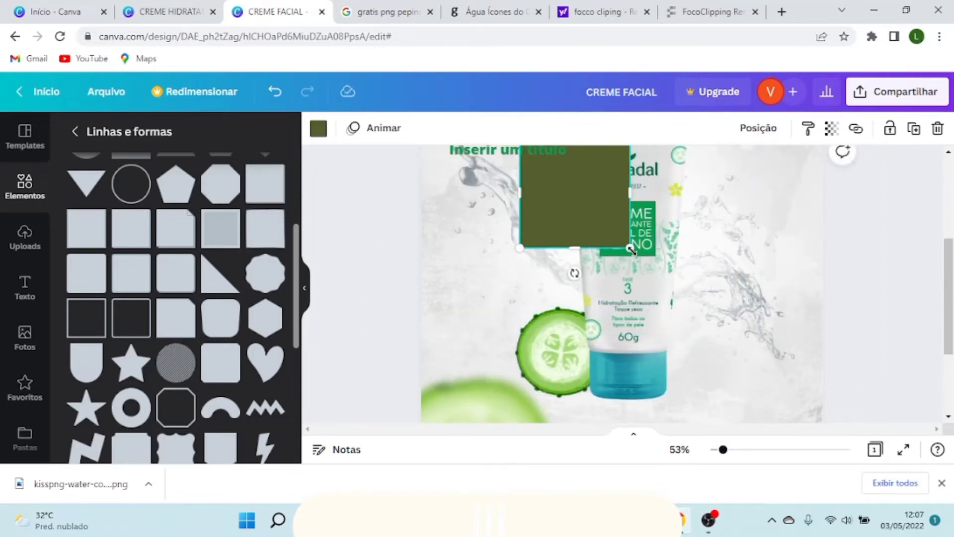
{"action": "scroll", "coordinate": [635, 321], "scroll_direction": "up", "scroll_amount": 2}
{"action": "left_click_drag", "start_coordinate": [636, 333], "coordinate": [669, 332]}
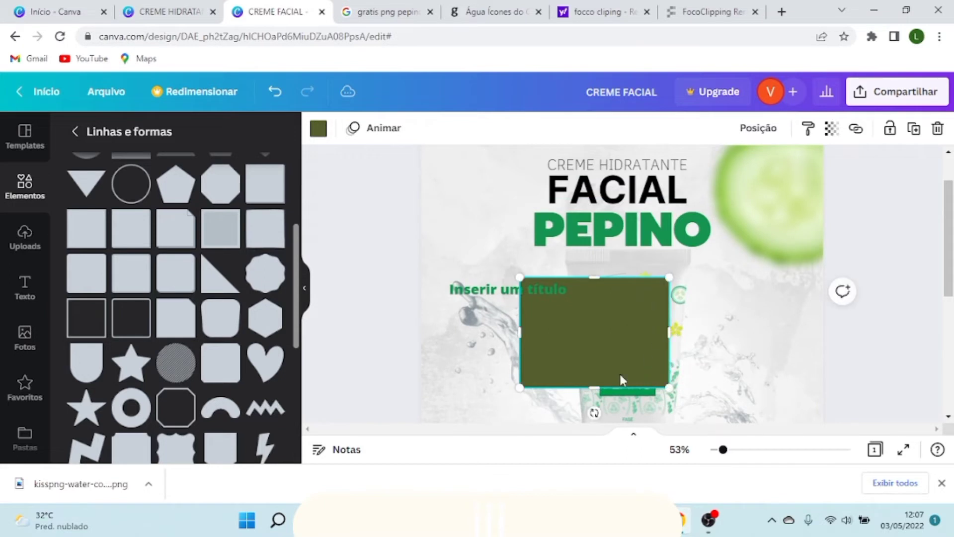
Step: Move the placeholder heading onto the rounded rectangle and check the benefit labels in the reference design
{"action": "left_click", "coordinate": [499, 296]}
{"action": "left_click_drag", "start_coordinate": [499, 295], "coordinate": [579, 320]}
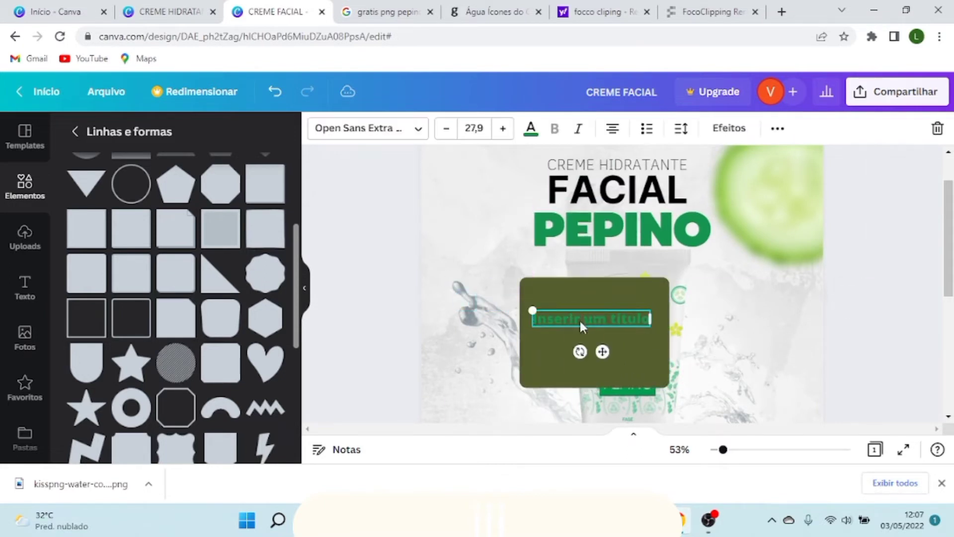
{"action": "left_click", "coordinate": [155, 11]}
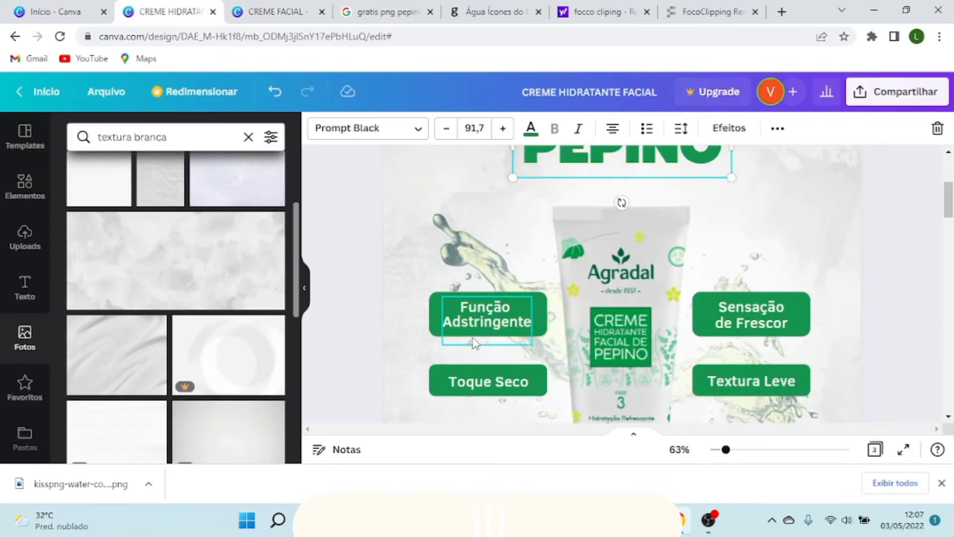
{"action": "left_click", "coordinate": [275, 11]}
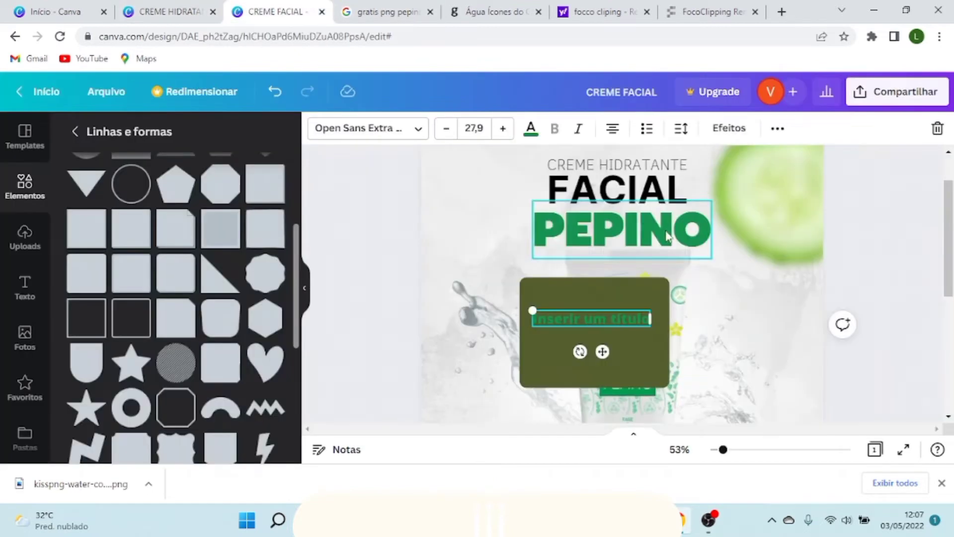
Step: Replace the placeholder heading with "Função Adstringente" and deselect it
{"action": "double_click", "coordinate": [610, 320]}
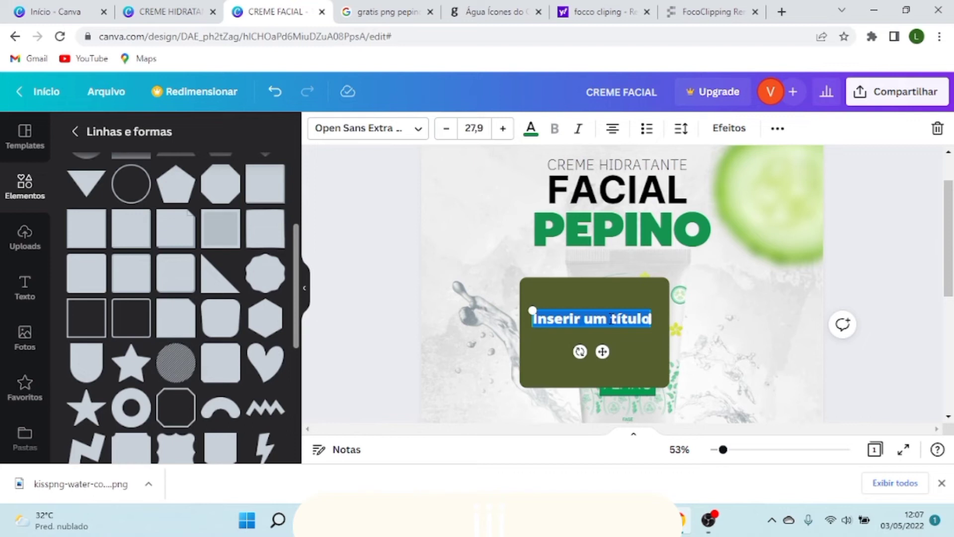
{"action": "key", "text": "Caps_Lock"}
{"action": "type", "text": "Função"}
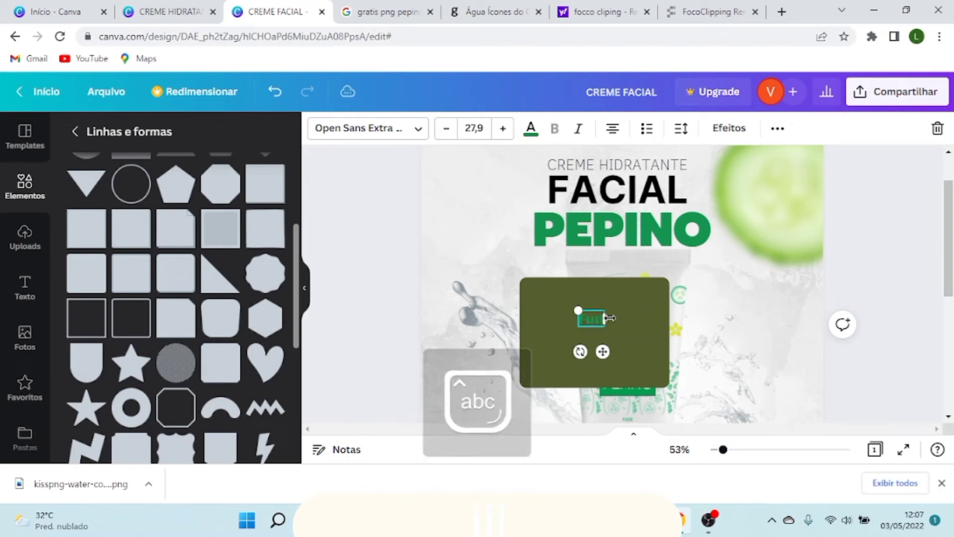
{"action": "type", "text": " Sdg"}
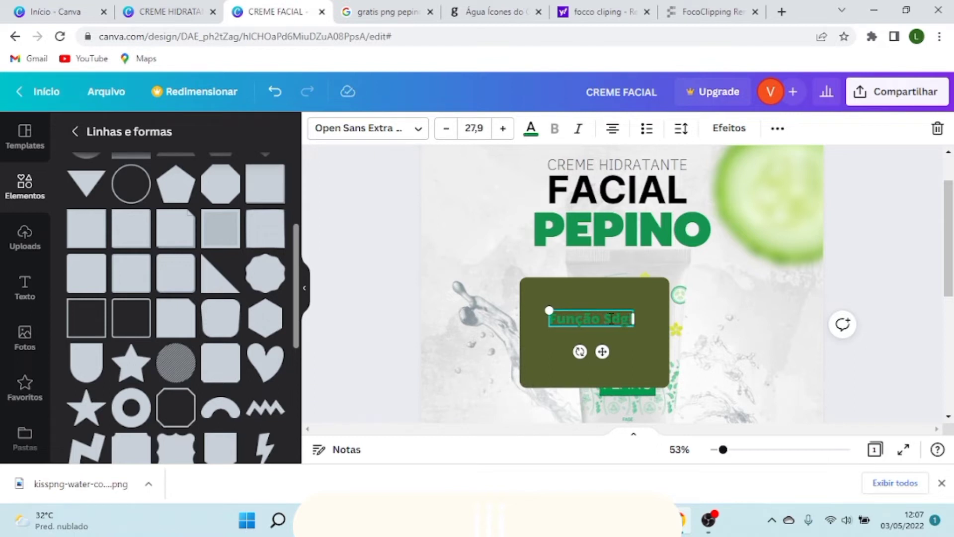
{"action": "key", "text": "BackSpace"}
{"action": "key", "text": "BackSpace"}
{"action": "key", "text": "BackSpace"}
{"action": "type", "text": "Adstringente"}
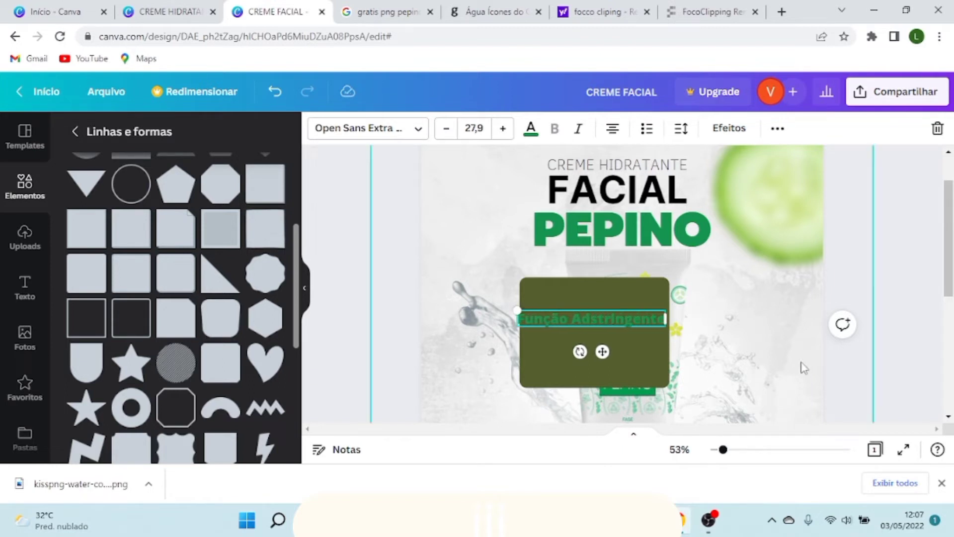
{"action": "left_click", "coordinate": [801, 343]}
Step: Shift the "Função Adstringente" text slightly down and right, and move the rounded rectangle left beside the tube's brand logo
{"action": "scroll", "coordinate": [579, 320], "scroll_direction": "up", "scroll_amount": 1}
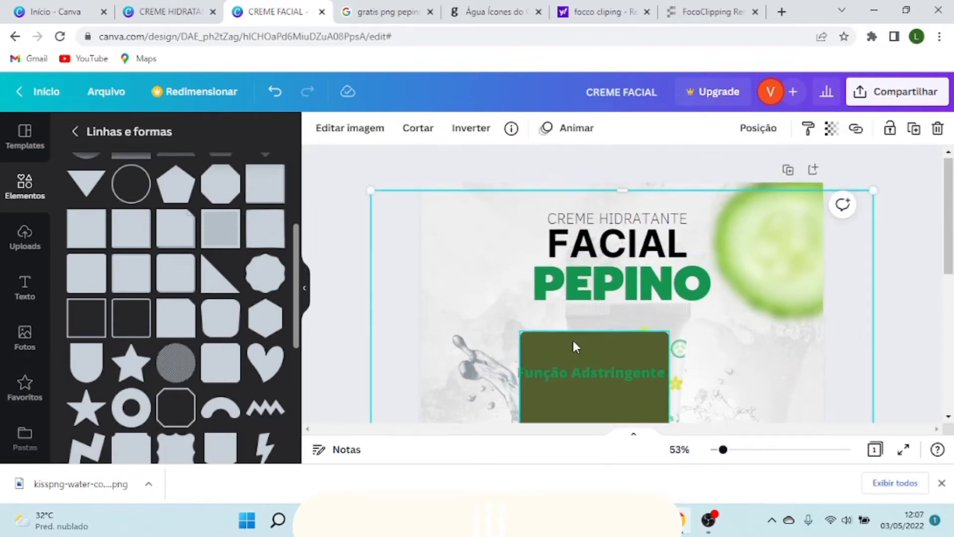
{"action": "scroll", "coordinate": [573, 338], "scroll_direction": "down", "scroll_amount": 1}
{"action": "scroll", "coordinate": [583, 316], "scroll_direction": "up", "scroll_amount": 3}
{"action": "left_click_drag", "start_coordinate": [559, 293], "coordinate": [602, 332]}
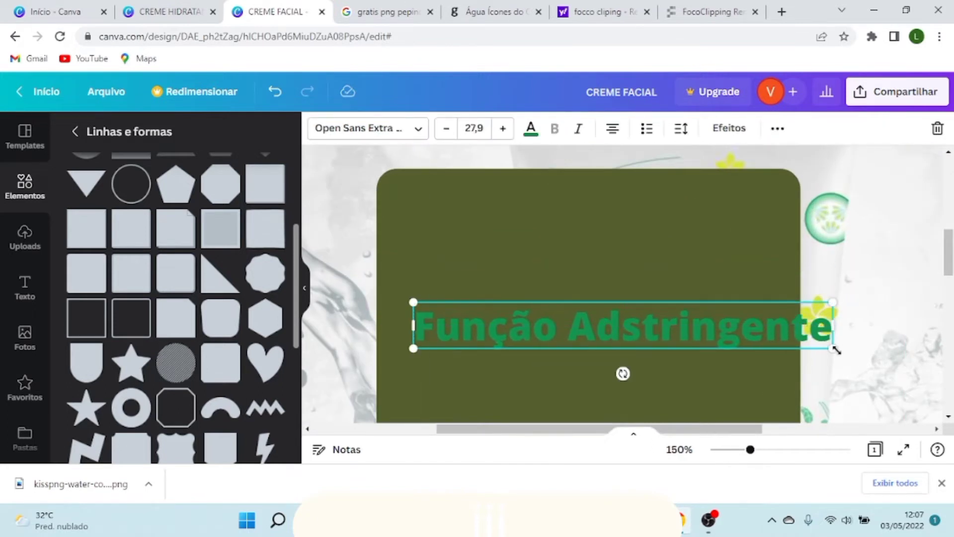
{"action": "scroll", "coordinate": [570, 330], "scroll_direction": "up", "scroll_amount": 2}
{"action": "scroll", "coordinate": [596, 304], "scroll_direction": "down", "scroll_amount": 5}
{"action": "left_click", "coordinate": [644, 271]}
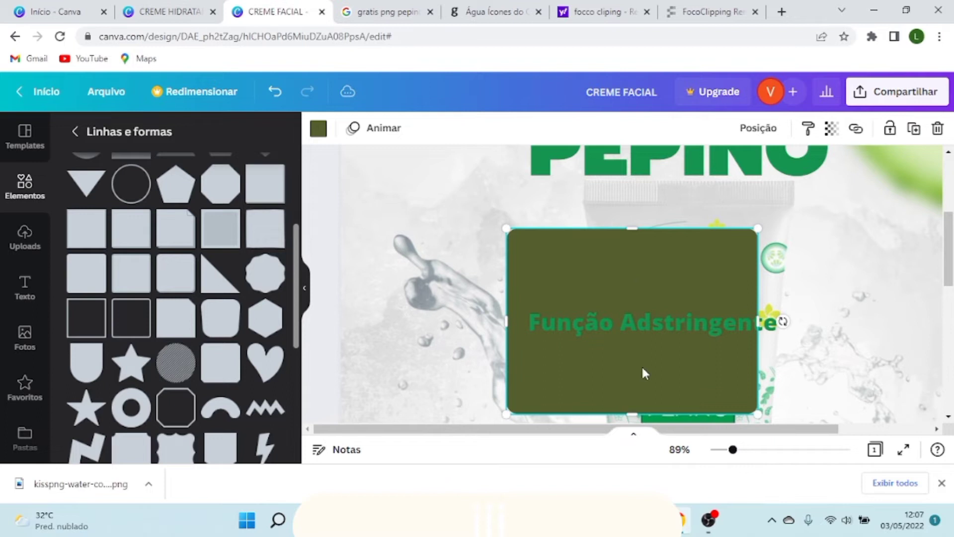
{"action": "left_click_drag", "start_coordinate": [650, 295], "coordinate": [531, 292]}
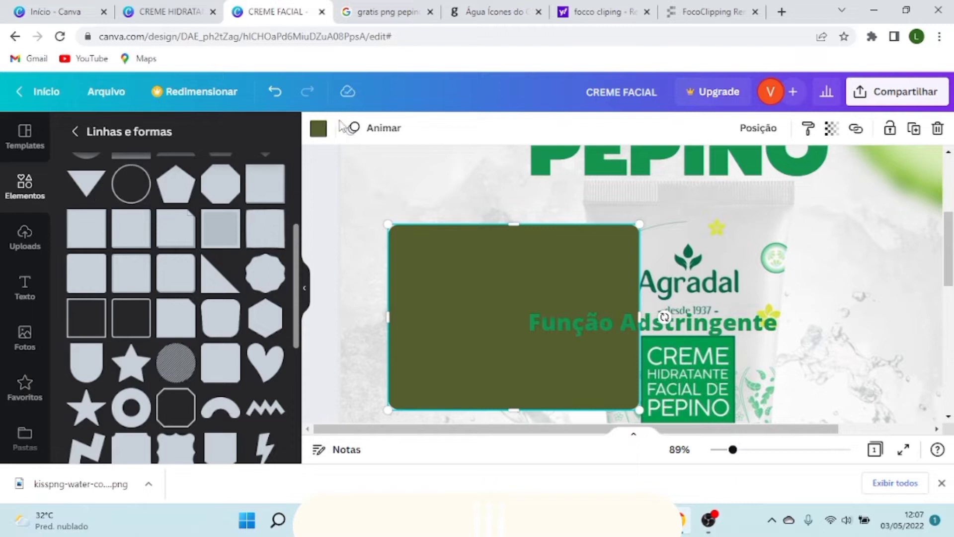
Step: Recolour the rounded rectangle with the document green #149450 and move it higher beside the tube
{"action": "left_click", "coordinate": [318, 128]}
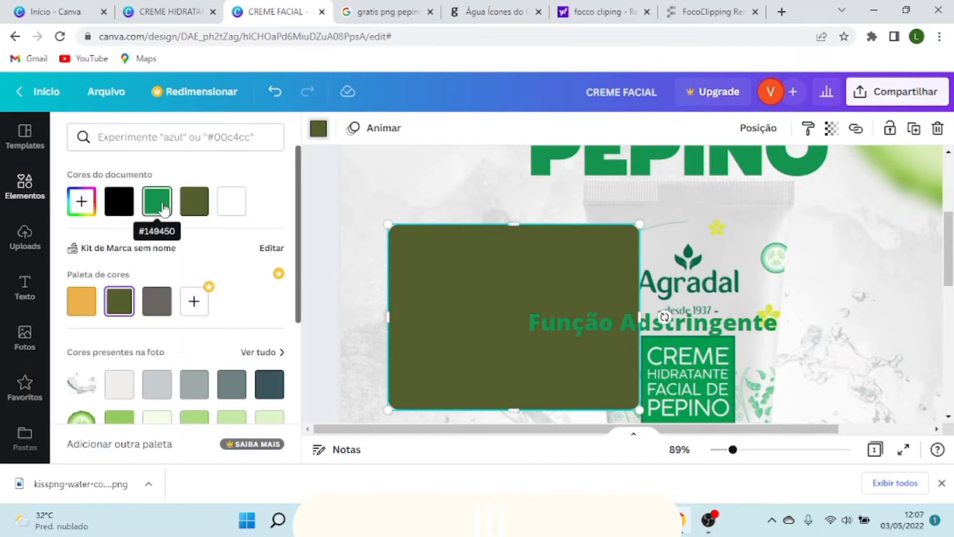
{"action": "left_click", "coordinate": [164, 209]}
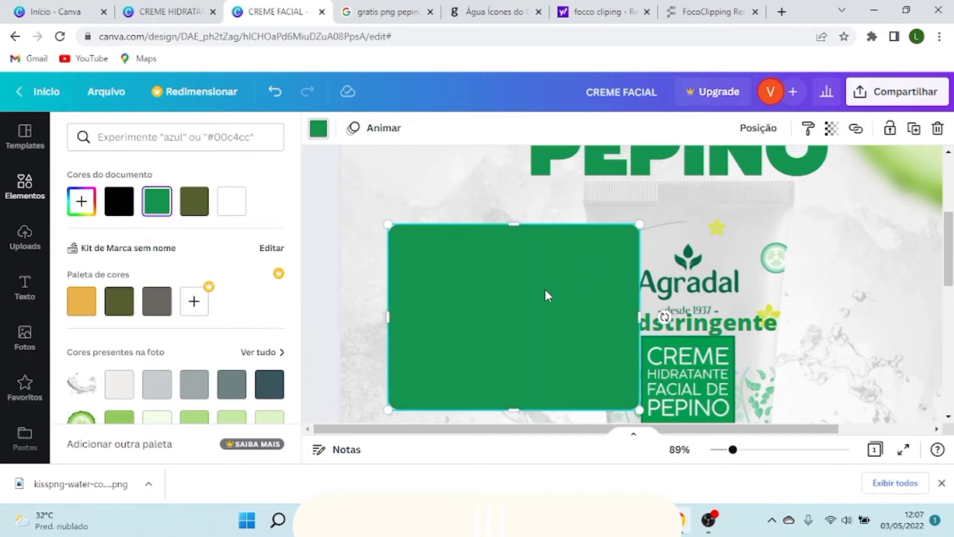
{"action": "scroll", "coordinate": [547, 296], "scroll_direction": "up", "scroll_amount": 3}
{"action": "left_click_drag", "start_coordinate": [537, 383], "coordinate": [531, 301]}
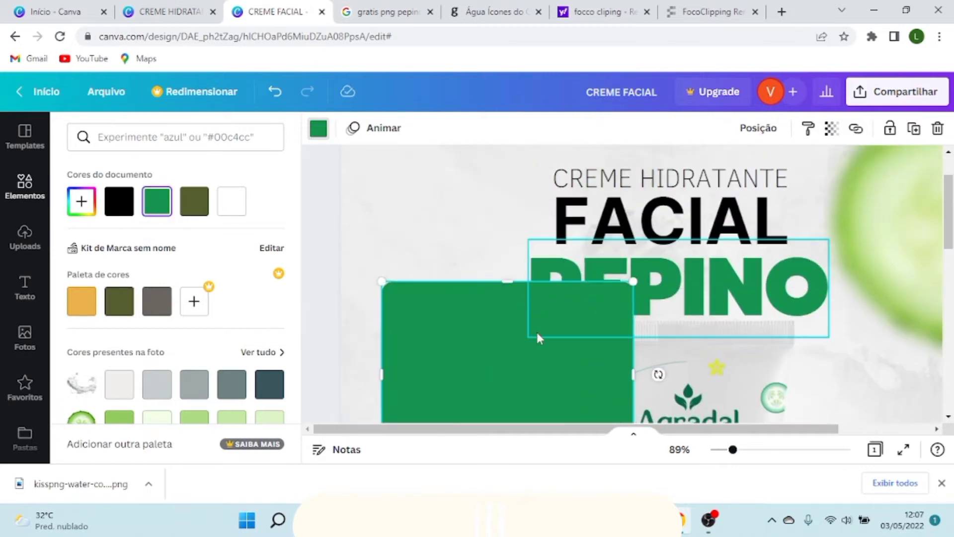
Step: Shrink the green rectangle to a small wide label and place it over the left water splash, level with the brand logo
{"action": "scroll", "coordinate": [537, 332], "scroll_direction": "down", "scroll_amount": 3}
{"action": "scroll", "coordinate": [438, 257], "scroll_direction": "down", "scroll_amount": 2, "text": "ctrl"}
{"action": "left_click", "coordinate": [429, 152]}
{"action": "left_click_drag", "start_coordinate": [463, 232], "coordinate": [450, 328]}
{"action": "scroll", "coordinate": [479, 330], "scroll_direction": "down", "scroll_amount": 2}
{"action": "left_click_drag", "start_coordinate": [578, 354], "coordinate": [477, 277]}
{"action": "left_click_drag", "start_coordinate": [477, 230], "coordinate": [513, 243]}
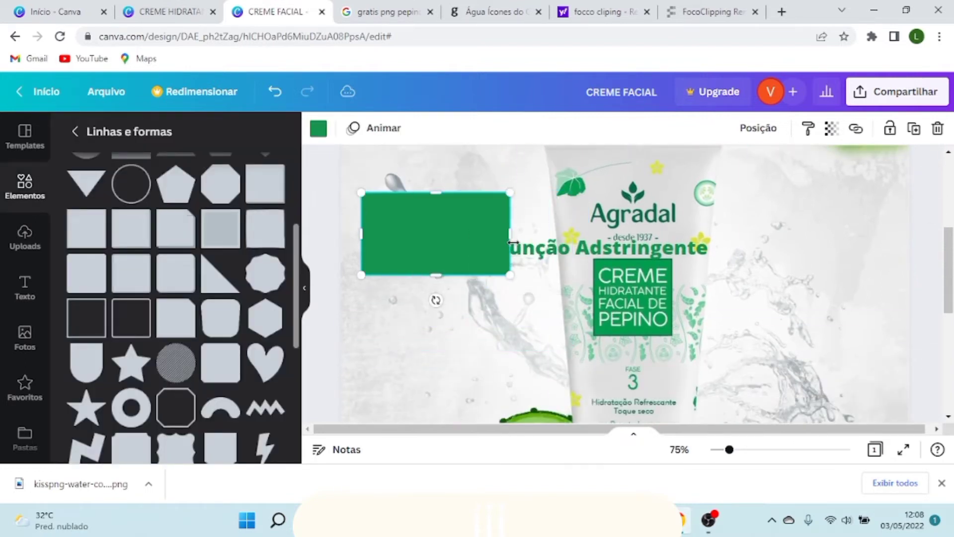
Step: Colour the "Função Adstringente" text white and move it onto the green label
{"action": "left_click", "coordinate": [585, 256]}
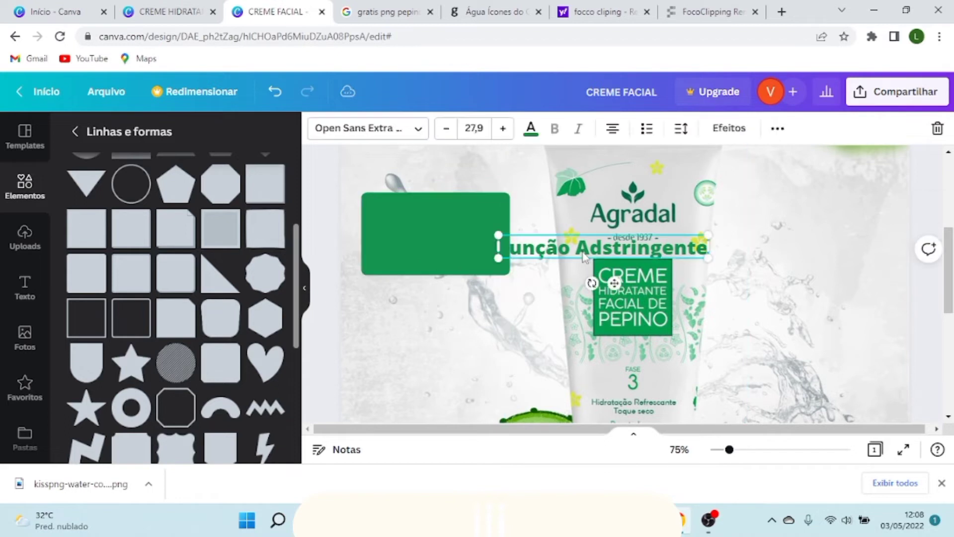
{"action": "left_click_drag", "start_coordinate": [585, 256], "coordinate": [633, 255]}
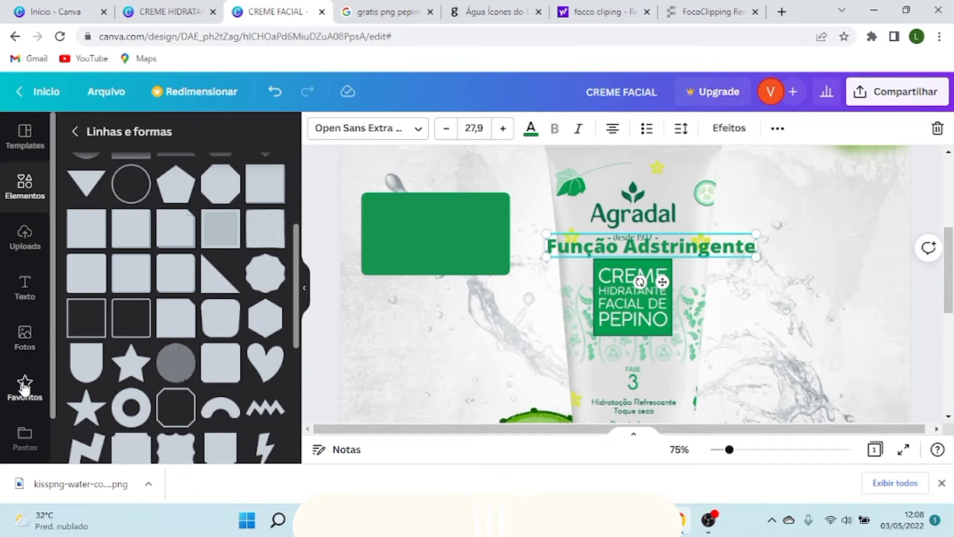
{"action": "scroll", "coordinate": [271, 228], "scroll_direction": "up", "scroll_amount": 3}
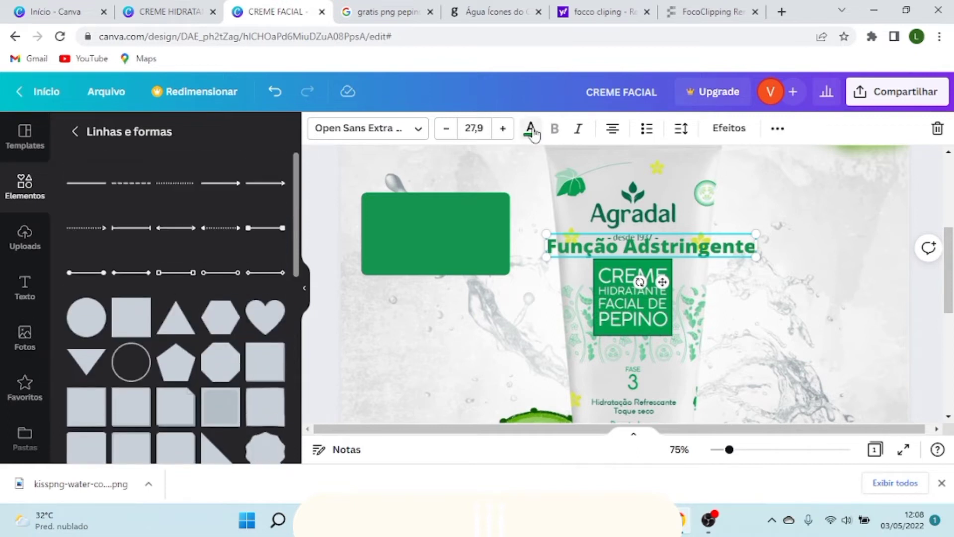
{"action": "left_click", "coordinate": [531, 128]}
{"action": "left_click", "coordinate": [194, 204]}
{"action": "left_click_drag", "start_coordinate": [611, 247], "coordinate": [446, 226]}
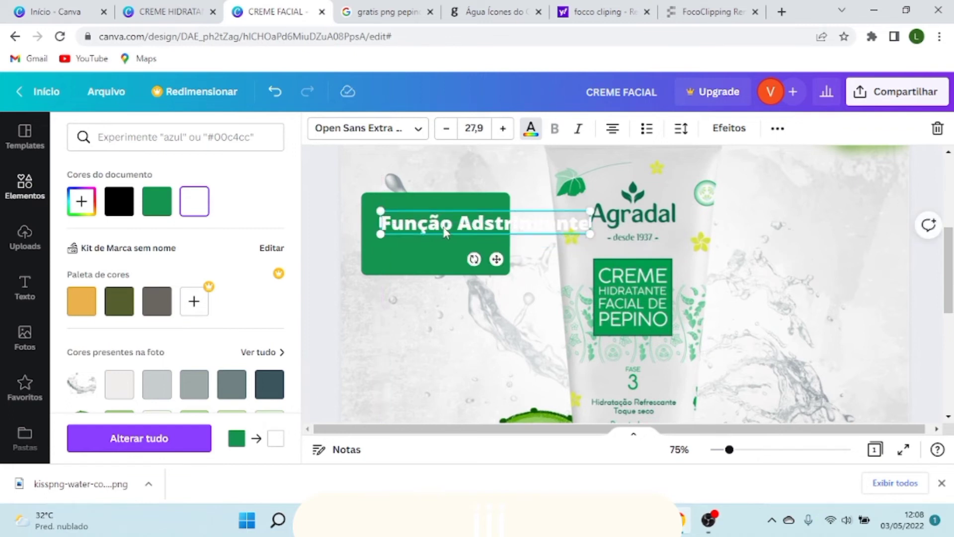
Step: Break the label text into two lines, "Função" and "Adstringente", and move it into the middle of the green label
{"action": "double_click", "coordinate": [459, 225]}
{"action": "left_click", "coordinate": [460, 224]}
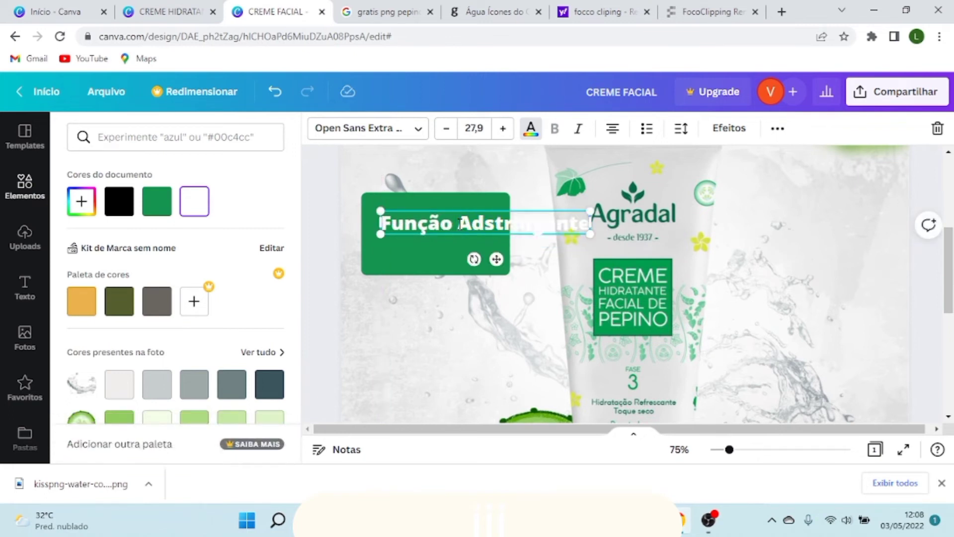
{"action": "key", "text": "Return"}
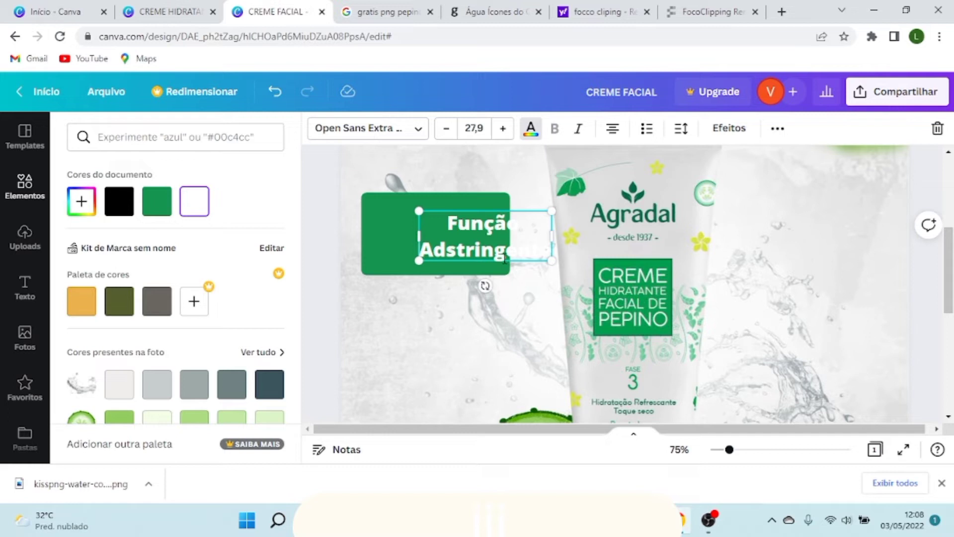
{"action": "left_click", "coordinate": [347, 182]}
{"action": "left_click", "coordinate": [476, 227]}
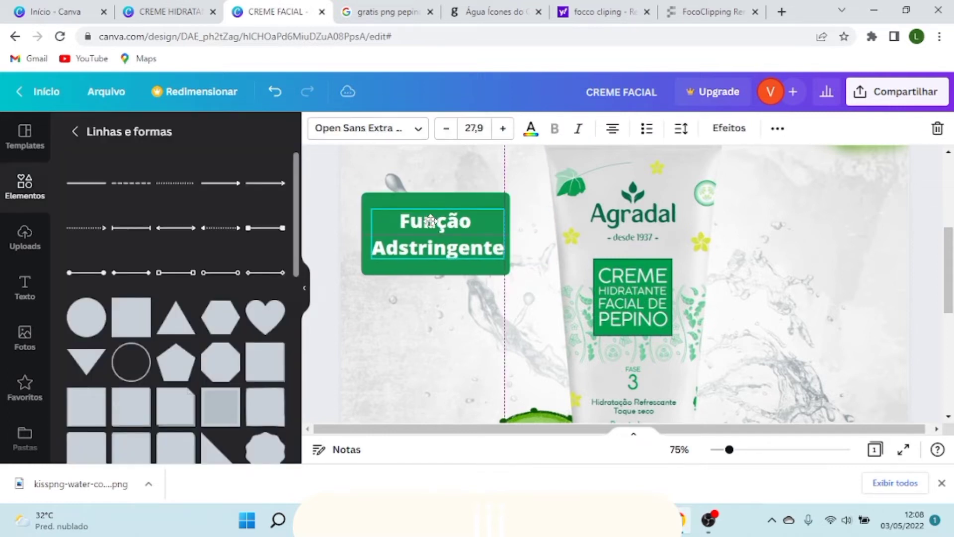
Step: Examine how the two-line text fits inside the green label, both up close and from farther out
{"action": "scroll", "coordinate": [450, 246], "scroll_direction": "up", "scroll_amount": 3, "text": "ctrl"}
{"action": "scroll", "coordinate": [452, 250], "scroll_direction": "down", "scroll_amount": 2, "text": "ctrl"}
{"action": "scroll", "coordinate": [455, 253], "scroll_direction": "up", "scroll_amount": 5, "text": "ctrl"}
{"action": "scroll", "coordinate": [464, 256], "scroll_direction": "down", "scroll_amount": 5, "text": "ctrl"}
{"action": "scroll", "coordinate": [468, 273], "scroll_direction": "up", "scroll_amount": 3, "text": "ctrl"}
{"action": "scroll", "coordinate": [468, 275], "scroll_direction": "down", "scroll_amount": 3, "text": "ctrl"}
{"action": "left_click", "coordinate": [432, 330]}
{"action": "scroll", "coordinate": [376, 354], "scroll_direction": "up", "scroll_amount": 2, "text": "ctrl"}
{"action": "left_click_drag", "start_coordinate": [435, 435], "coordinate": [405, 437]}
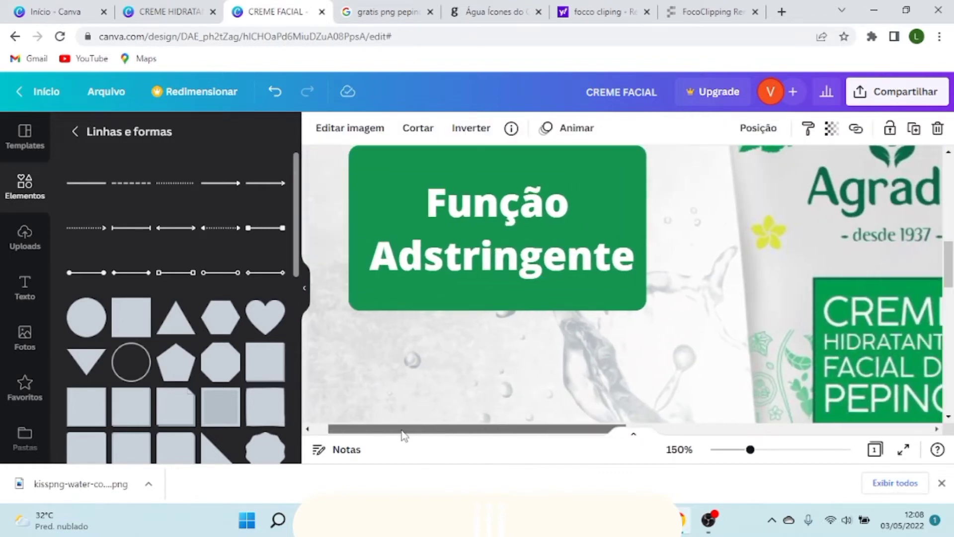
Step: Reduce the line spacing of the "Função Adstringente" text to 1,02 and deselect it
{"action": "left_click", "coordinate": [375, 184]}
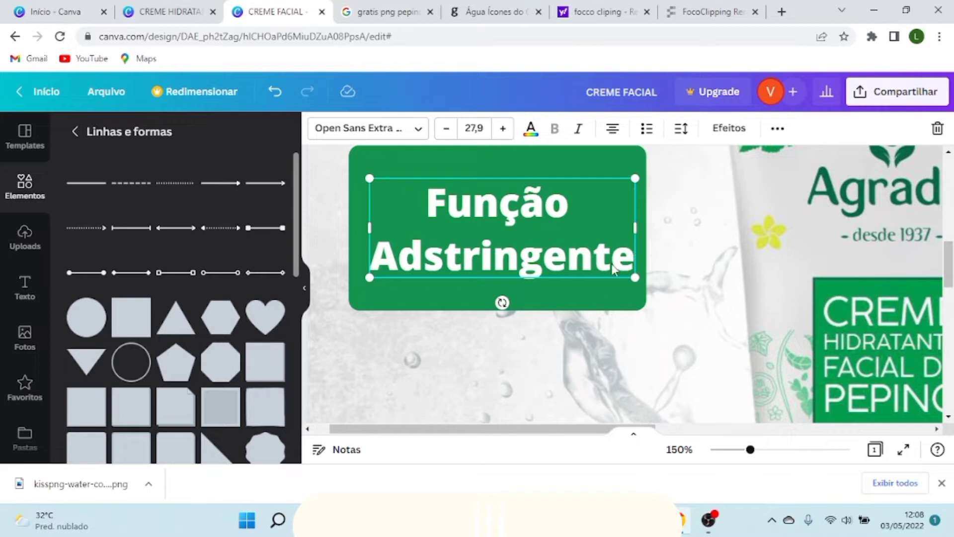
{"action": "scroll", "coordinate": [455, 228], "scroll_direction": "up", "scroll_amount": 3}
{"action": "scroll", "coordinate": [457, 233], "scroll_direction": "down", "scroll_amount": 1}
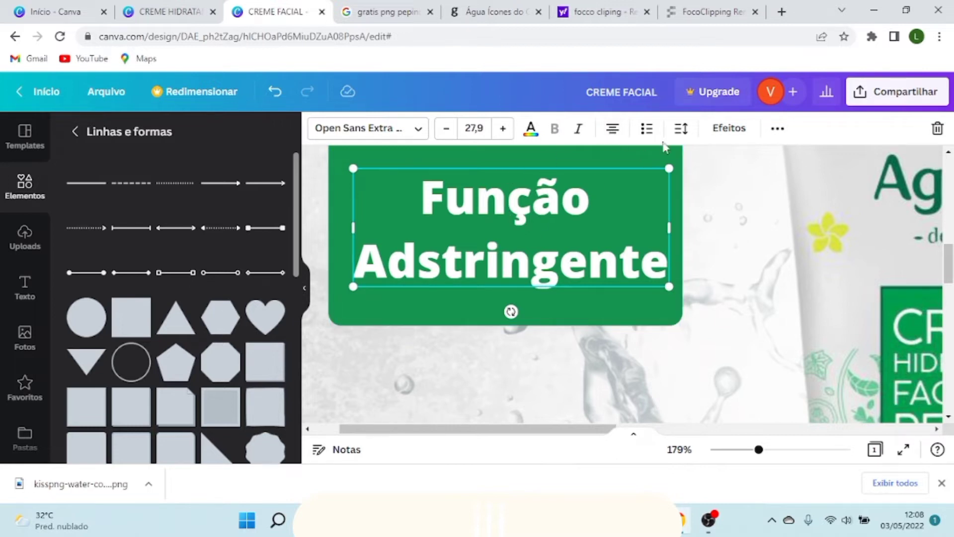
{"action": "left_click", "coordinate": [682, 130]}
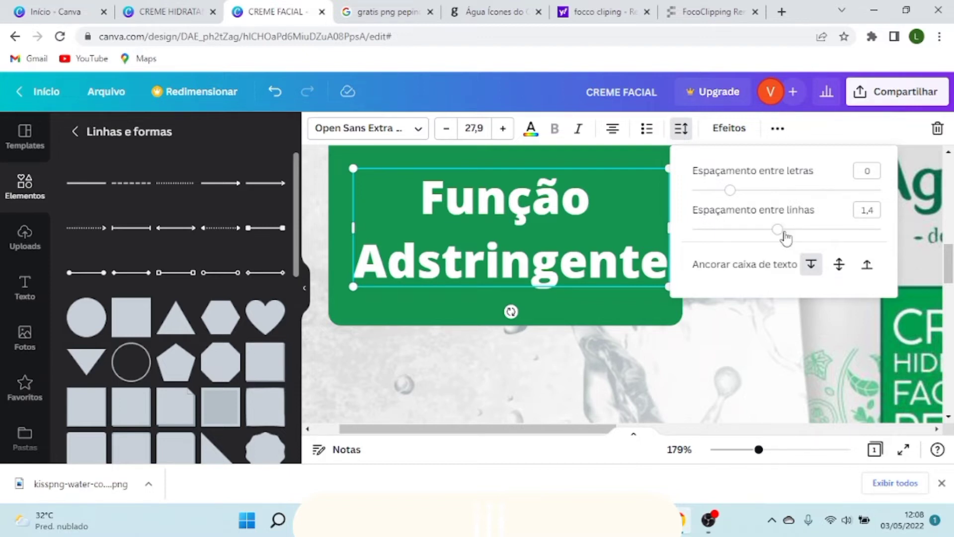
{"action": "left_click_drag", "start_coordinate": [779, 234], "coordinate": [748, 237]}
{"action": "mouse_move", "coordinate": [748, 237]}
{"action": "left_mouse_down"}
{"action": "mouse_move", "coordinate": [771, 238]}
{"action": "mouse_move", "coordinate": [703, 244]}
{"action": "mouse_move", "coordinate": [744, 243]}
{"action": "left_mouse_up"}
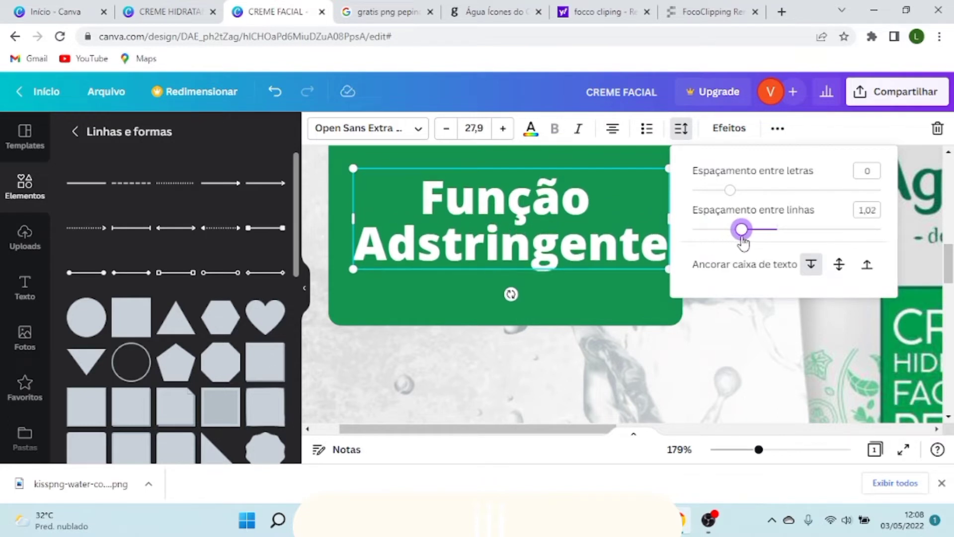
{"action": "left_click", "coordinate": [592, 300]}
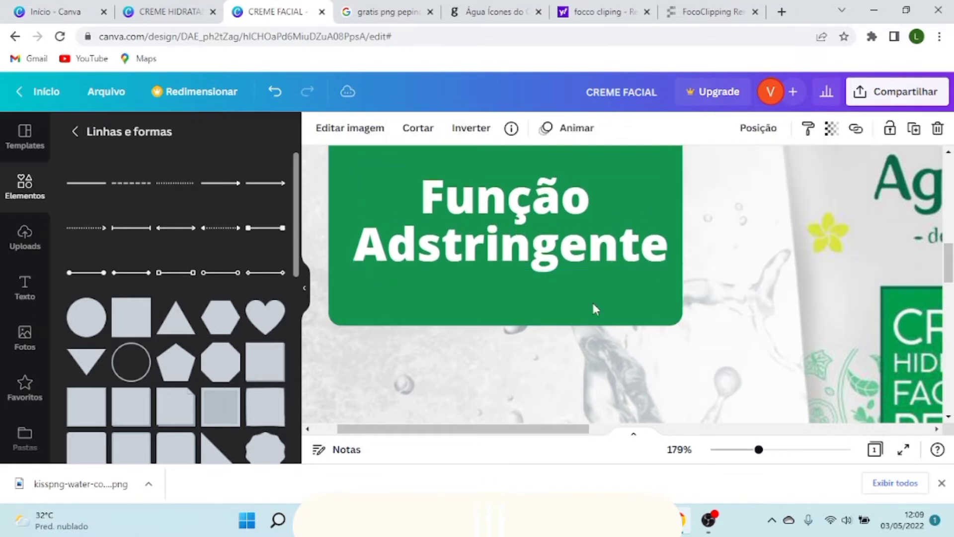
Step: Examine the margins around the "Função Adstringente" text inside the green label at different magnifications
{"action": "scroll", "coordinate": [586, 233], "scroll_direction": "down", "scroll_amount": 3}
{"action": "scroll", "coordinate": [584, 229], "scroll_direction": "down", "scroll_amount": 1}
{"action": "scroll", "coordinate": [584, 230], "scroll_direction": "up", "scroll_amount": 3}
{"action": "scroll", "coordinate": [547, 224], "scroll_direction": "down", "scroll_amount": 1}
{"action": "scroll", "coordinate": [456, 213], "scroll_direction": "up", "scroll_amount": 5}
{"action": "scroll", "coordinate": [455, 209], "scroll_direction": "down", "scroll_amount": 5}
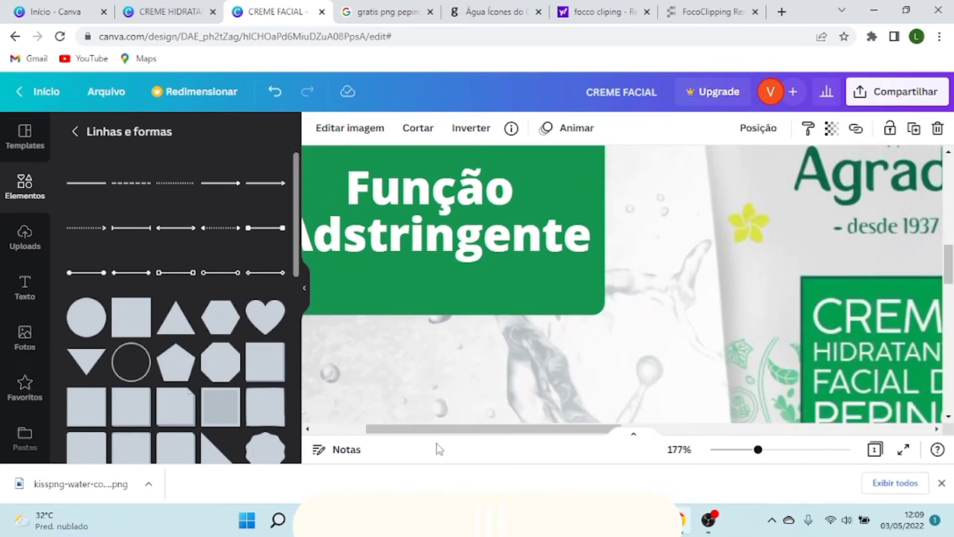
{"action": "scroll", "coordinate": [444, 431], "scroll_direction": "left", "scroll_amount": 3}
{"action": "left_click", "coordinate": [466, 252]}
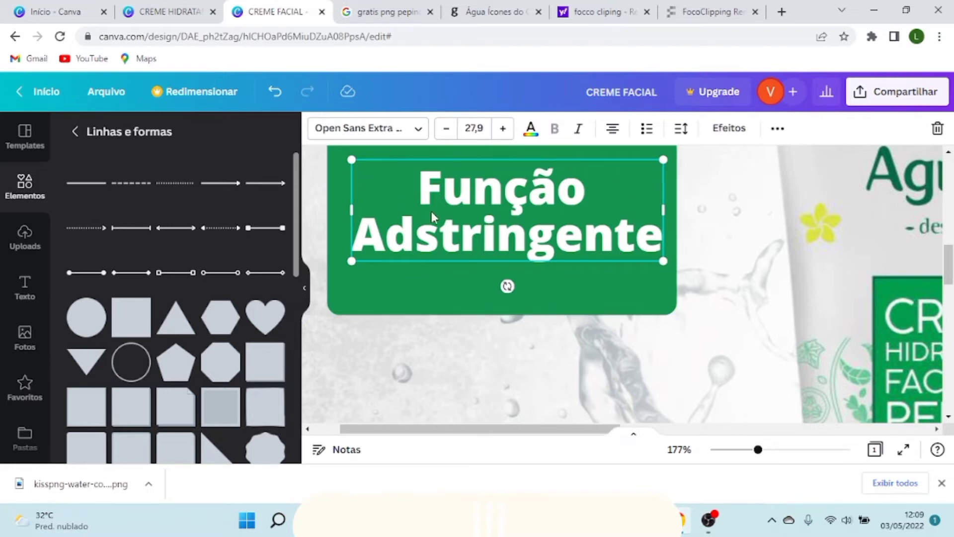
{"action": "scroll", "coordinate": [707, 245], "scroll_direction": "down", "scroll_amount": 1}
{"action": "left_click", "coordinate": [708, 245]}
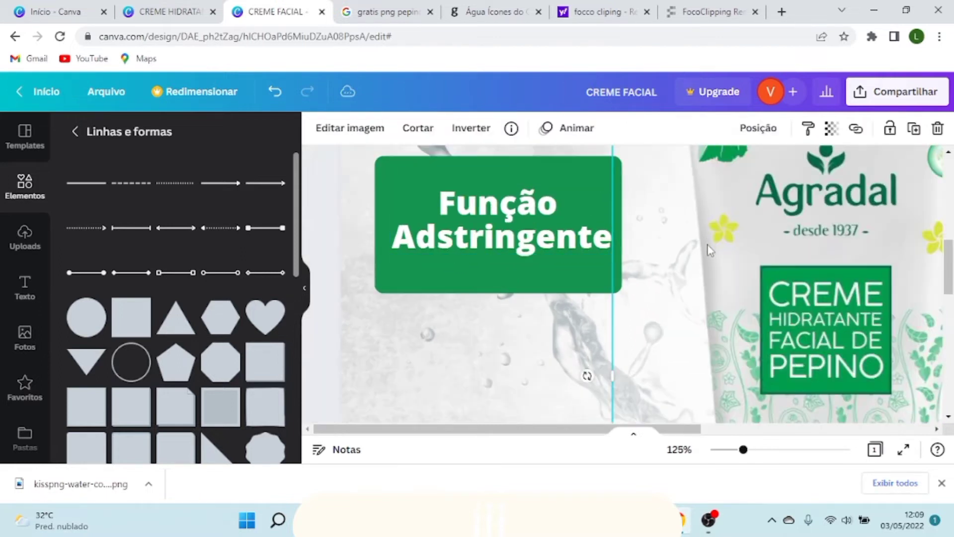
Step: Compare the text boxes and line gap of the separate "CREME HIDRATANTE" and "FACIAL" title lines
{"action": "scroll", "coordinate": [733, 231], "scroll_direction": "up", "scroll_amount": 6}
{"action": "scroll", "coordinate": [763, 245], "scroll_direction": "down", "scroll_amount": 3}
{"action": "scroll", "coordinate": [579, 220], "scroll_direction": "up", "scroll_amount": 4}
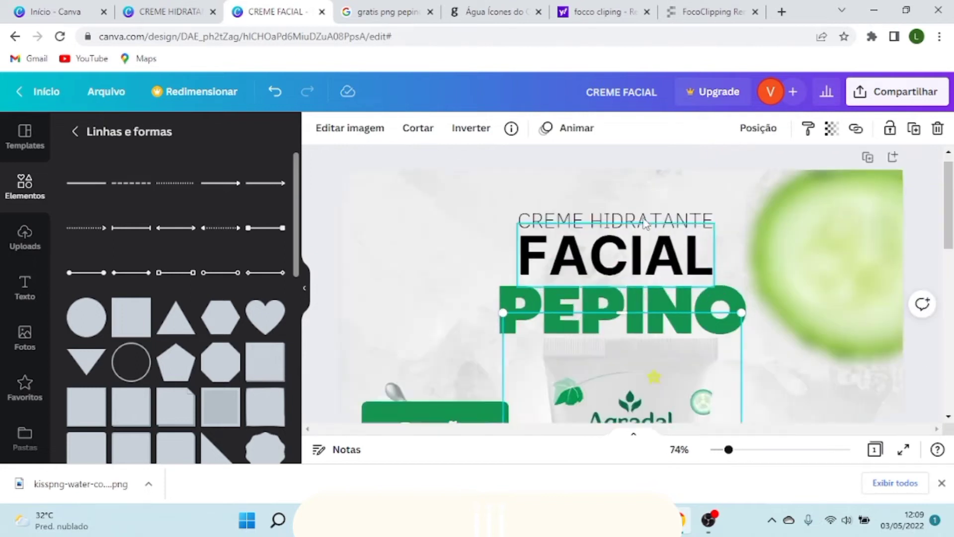
{"action": "scroll", "coordinate": [579, 220], "scroll_direction": "up", "scroll_amount": 2}
{"action": "left_click", "coordinate": [519, 226]}
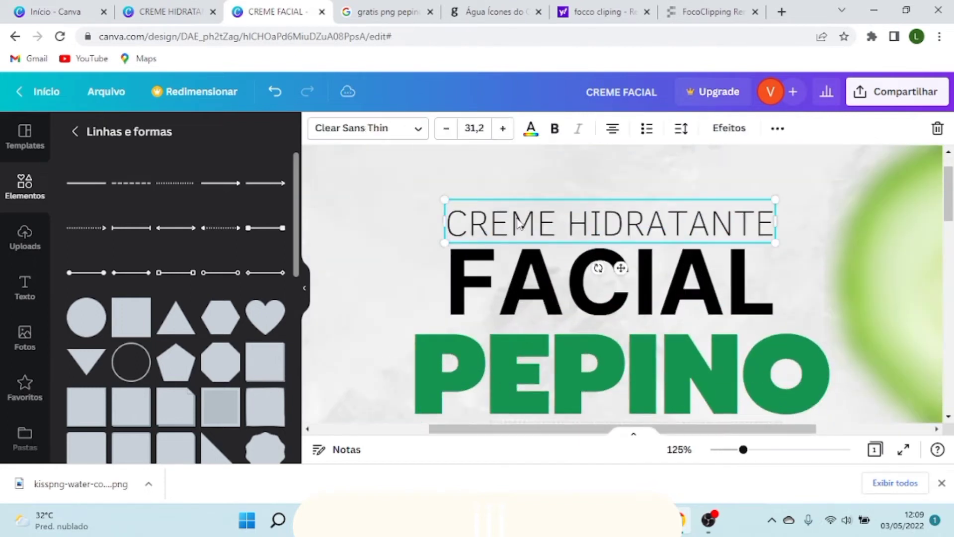
{"action": "left_click", "coordinate": [476, 287]}
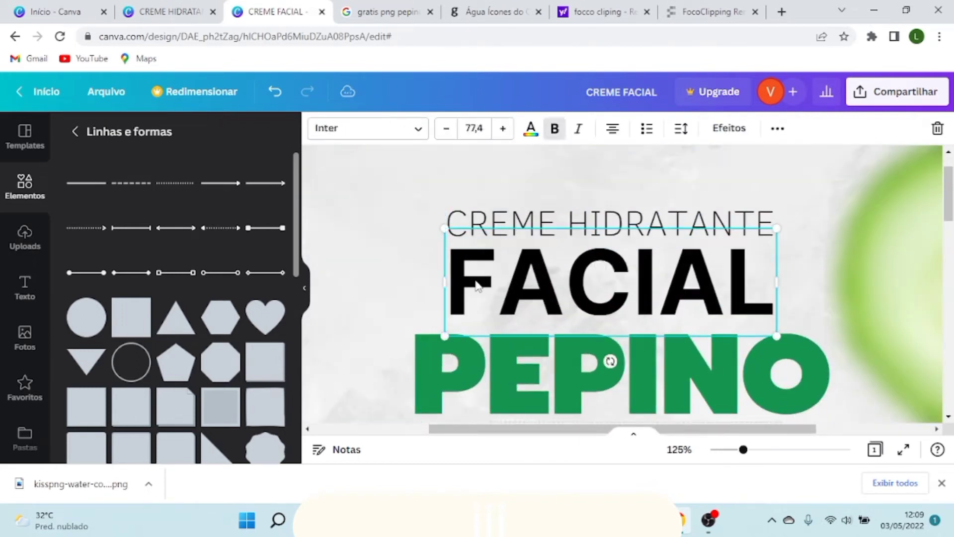
{"action": "left_click", "coordinate": [476, 224]}
{"action": "left_click", "coordinate": [475, 261]}
{"action": "left_click", "coordinate": [476, 226]}
Step: Try breaking the word "Adstringente" over extra lines in the green label, and undo the line breaks
{"action": "scroll", "coordinate": [491, 269], "scroll_direction": "down", "scroll_amount": 3}
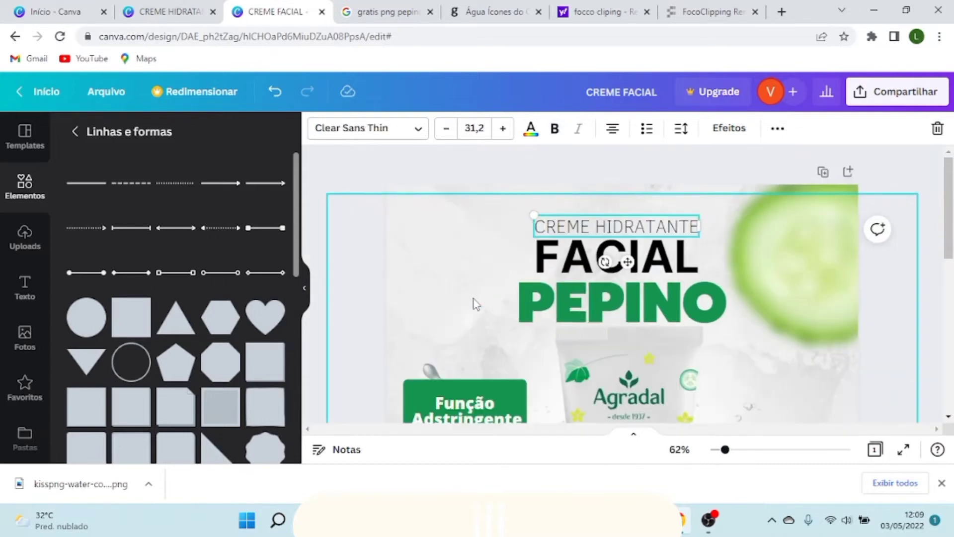
{"action": "scroll", "coordinate": [474, 300], "scroll_direction": "down", "scroll_amount": 3}
{"action": "scroll", "coordinate": [467, 213], "scroll_direction": "up", "scroll_amount": 4}
{"action": "scroll", "coordinate": [427, 196], "scroll_direction": "up", "scroll_amount": 5}
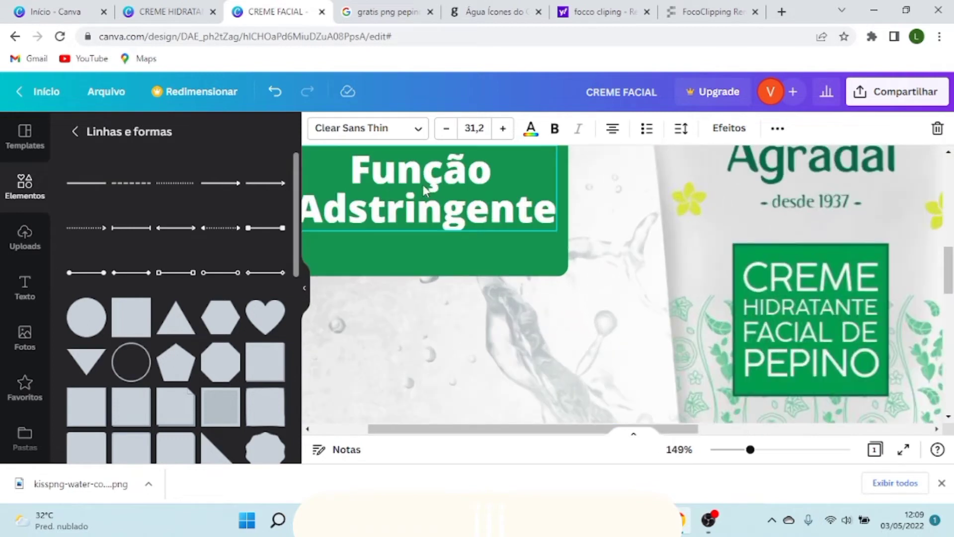
{"action": "left_click_drag", "start_coordinate": [459, 430], "coordinate": [394, 430]}
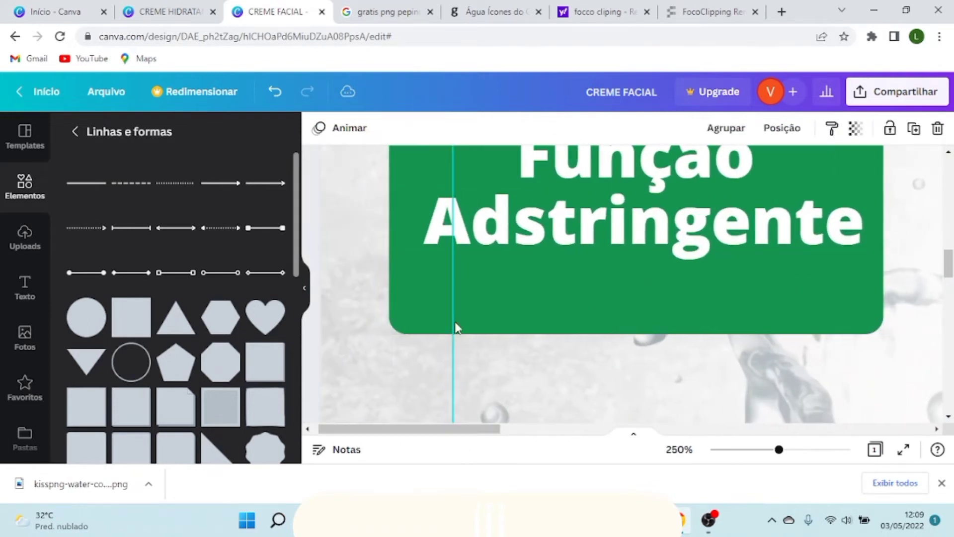
{"action": "scroll", "coordinate": [604, 281], "scroll_direction": "up", "scroll_amount": 2}
{"action": "left_click", "coordinate": [609, 303]}
{"action": "scroll", "coordinate": [757, 268], "scroll_direction": "down", "scroll_amount": 1}
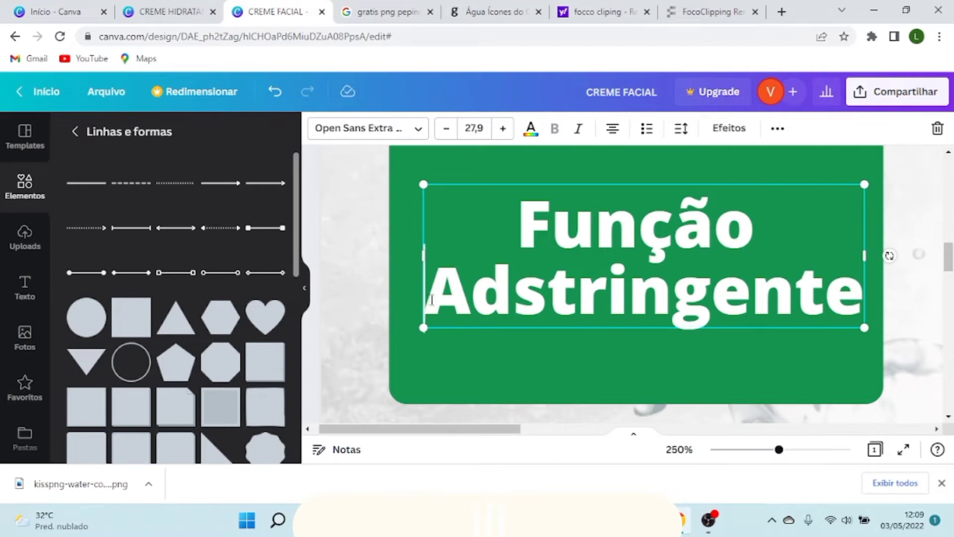
{"action": "left_click", "coordinate": [679, 301]}
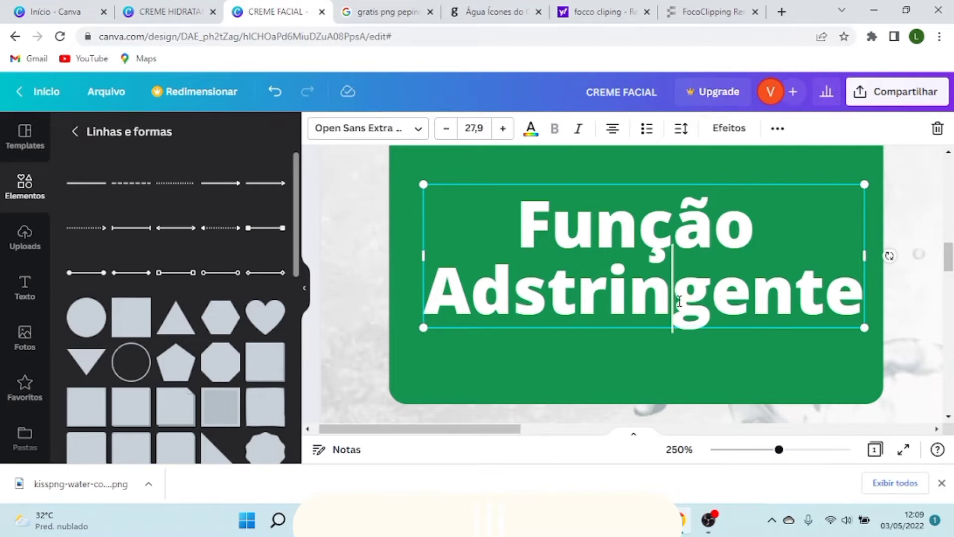
{"action": "key", "text": "Return"}
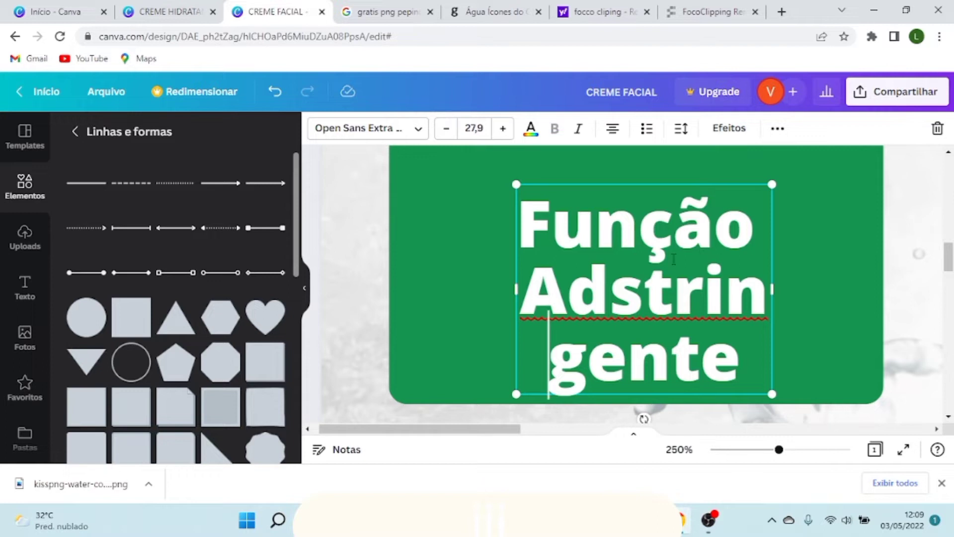
{"action": "left_click", "coordinate": [677, 361]}
{"action": "key", "text": "Return"}
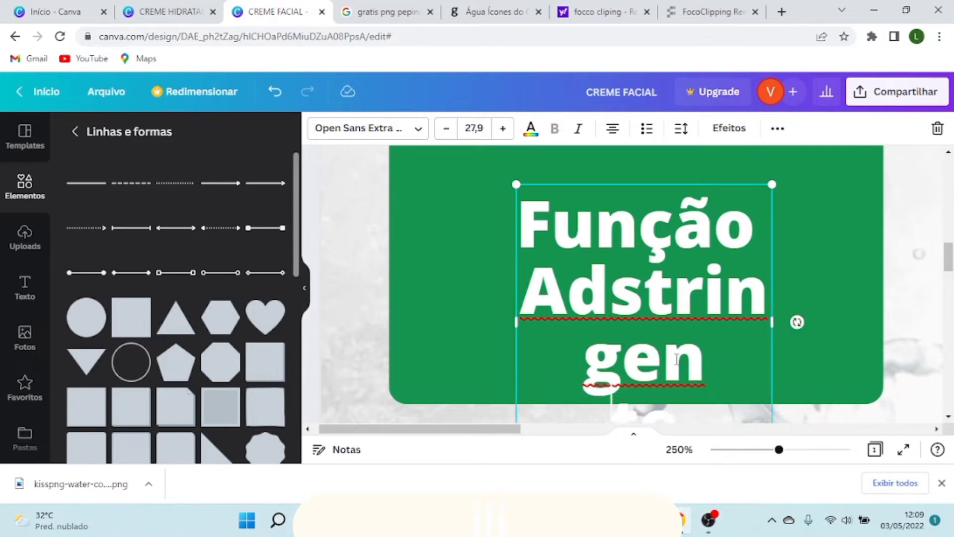
{"action": "key", "text": "ctrl+z"}
{"action": "key", "text": "ctrl+z"}
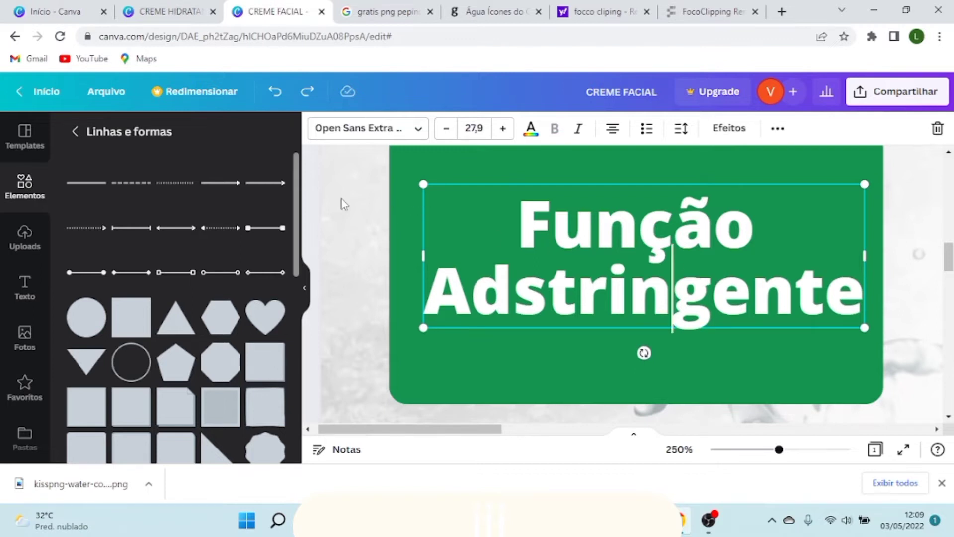
Step: Check the letter and line spacing settings of the "Função Adstringente" text
{"action": "left_click", "coordinate": [367, 205]}
{"action": "left_click", "coordinate": [648, 228]}
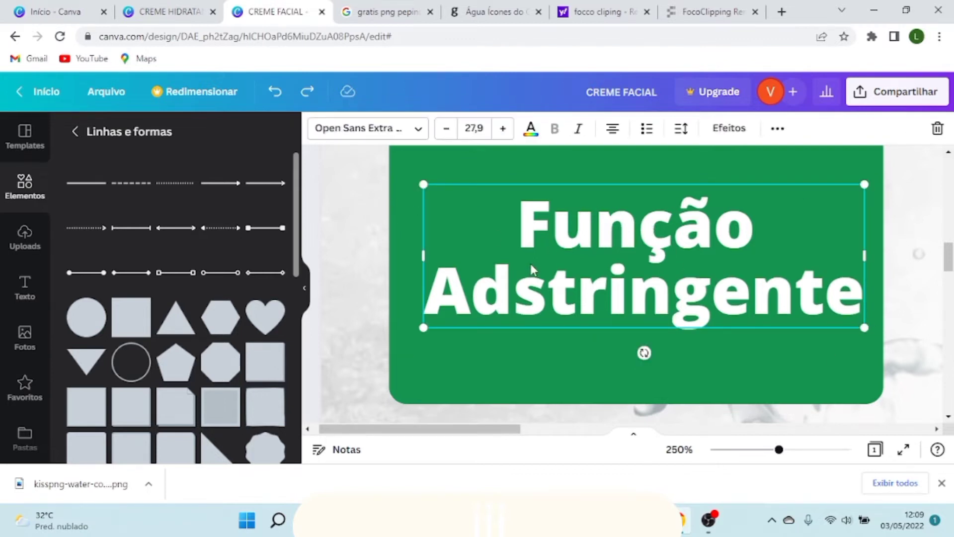
{"action": "left_click", "coordinate": [681, 128]}
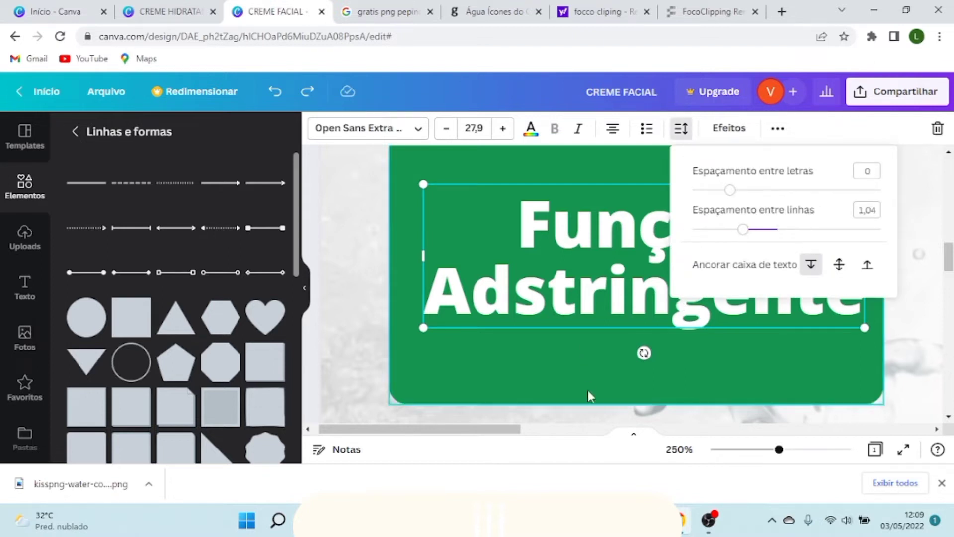
Step: Shift the green label slightly to the right and shorten it from its bottom and top edges to fit closely around the text
{"action": "left_click", "coordinate": [705, 370]}
{"action": "scroll", "coordinate": [773, 354], "scroll_direction": "down", "scroll_amount": 5}
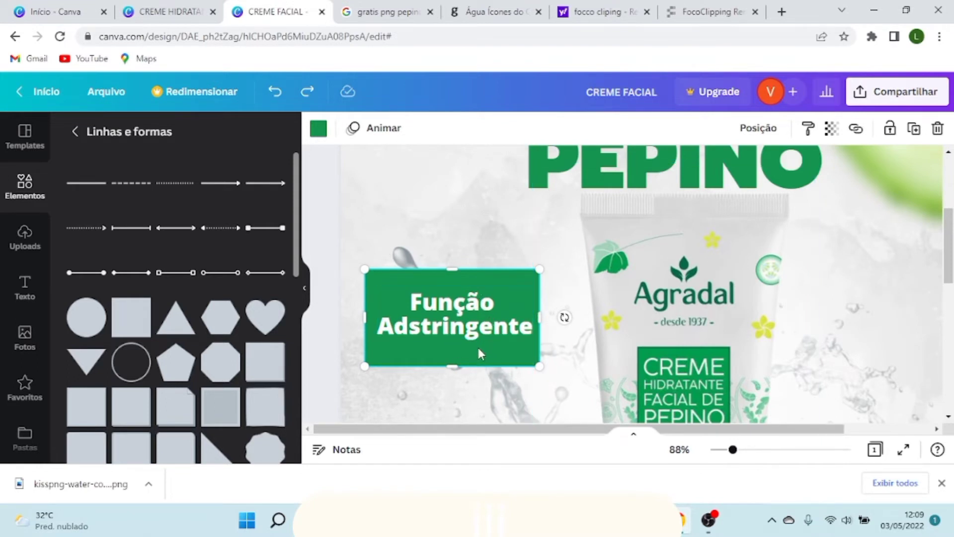
{"action": "left_click_drag", "start_coordinate": [423, 287], "coordinate": [433, 285]}
{"action": "scroll", "coordinate": [455, 328], "scroll_direction": "up", "scroll_amount": 5}
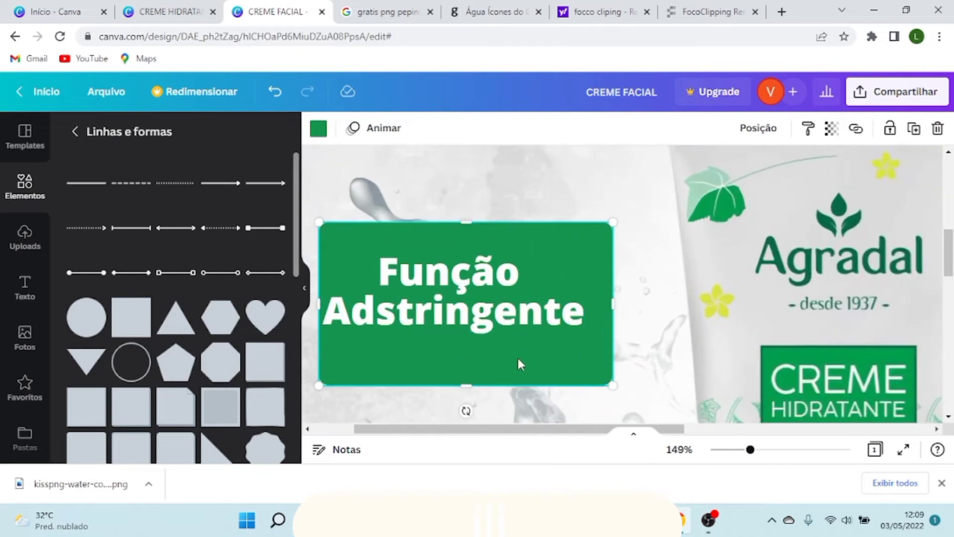
{"action": "scroll", "coordinate": [467, 328], "scroll_direction": "down", "scroll_amount": 2}
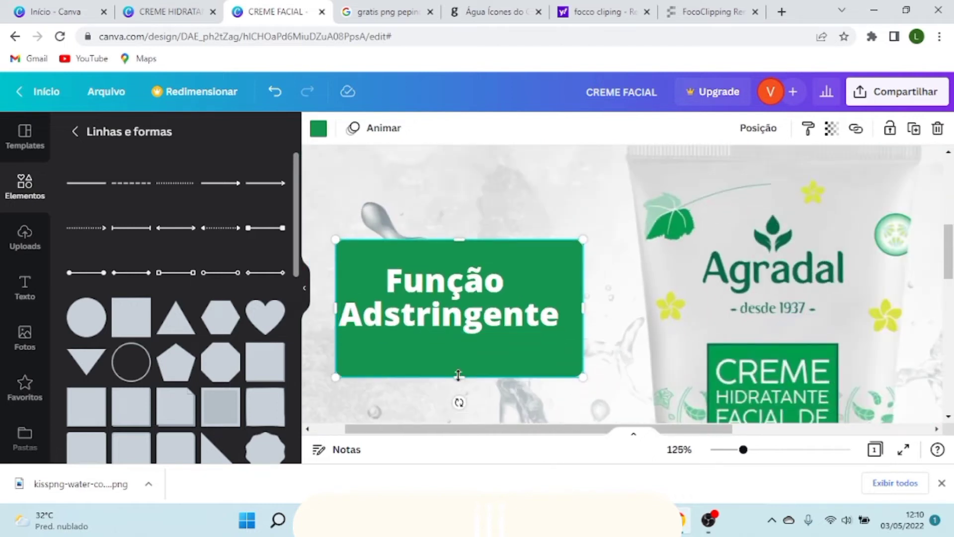
{"action": "left_click_drag", "start_coordinate": [460, 374], "coordinate": [471, 343]}
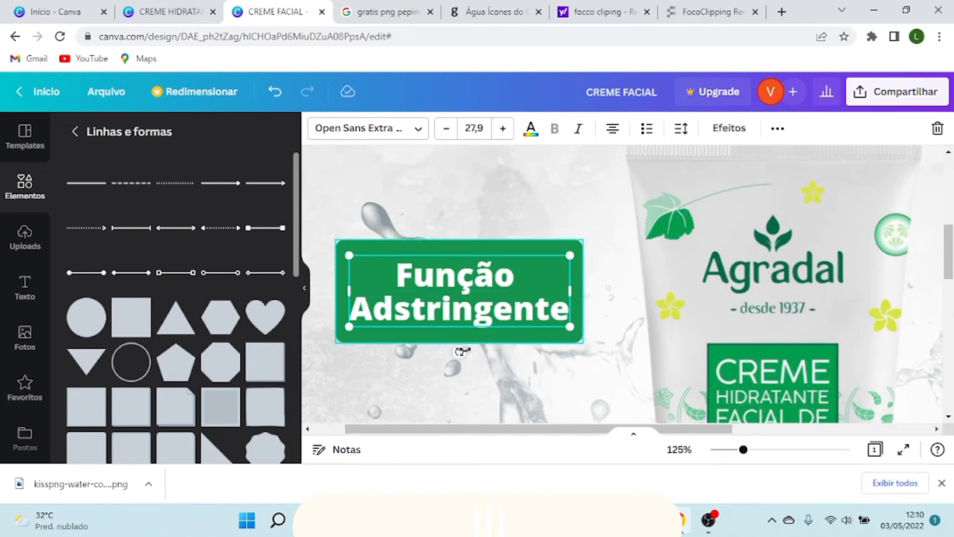
{"action": "left_click", "coordinate": [468, 241]}
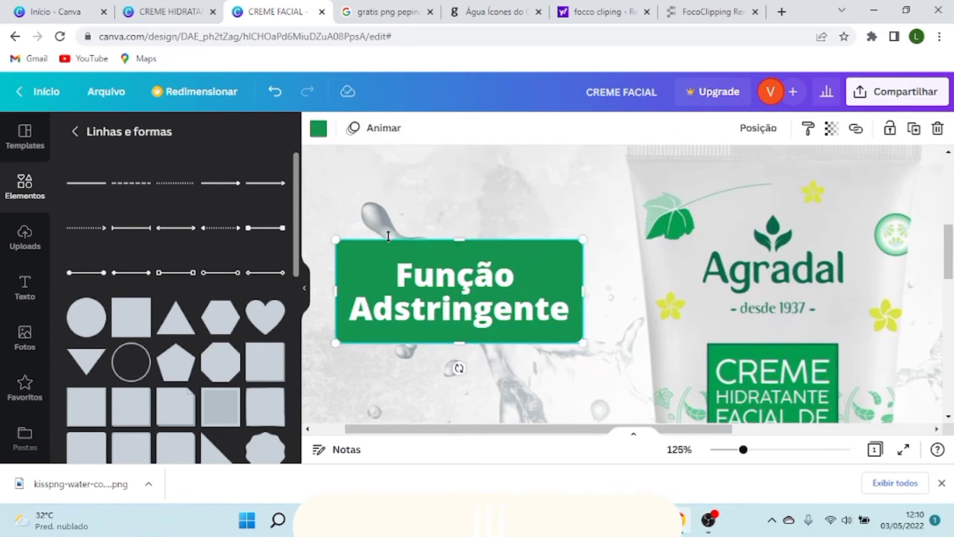
{"action": "mouse_move", "coordinate": [460, 240]}
{"action": "left_mouse_down"}
{"action": "mouse_move", "coordinate": [455, 199]}
{"action": "mouse_move", "coordinate": [454, 236]}
{"action": "left_mouse_up"}
{"action": "left_click_drag", "start_coordinate": [593, 283], "coordinate": [585, 283]}
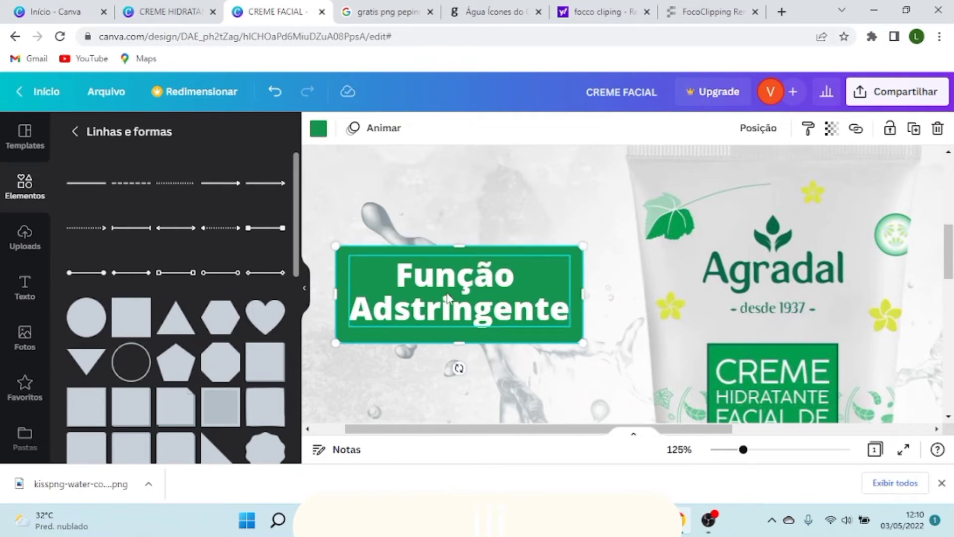
Step: Widen the green label slightly at its right edge to leave more room beside "Adstringente"
{"action": "scroll", "coordinate": [448, 285], "scroll_direction": "up", "scroll_amount": 3}
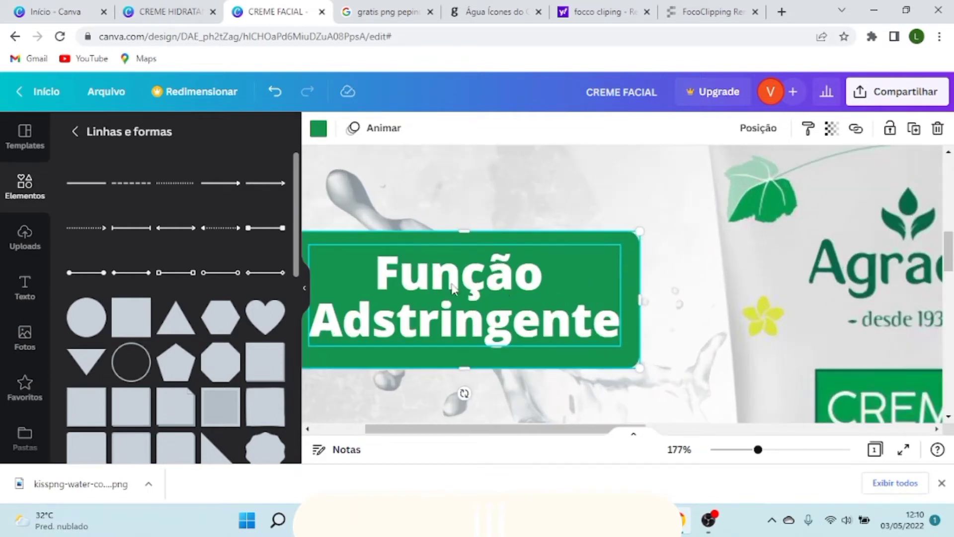
{"action": "left_click_drag", "start_coordinate": [476, 430], "coordinate": [462, 434]}
{"action": "left_click", "coordinate": [499, 298]}
{"action": "left_click", "coordinate": [502, 278]}
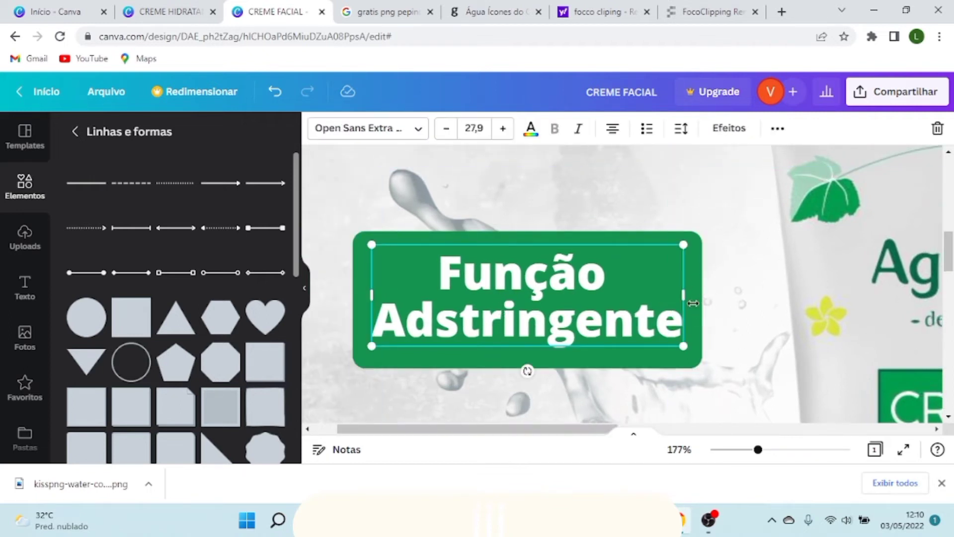
{"action": "scroll", "coordinate": [714, 323], "scroll_direction": "up", "scroll_amount": 2}
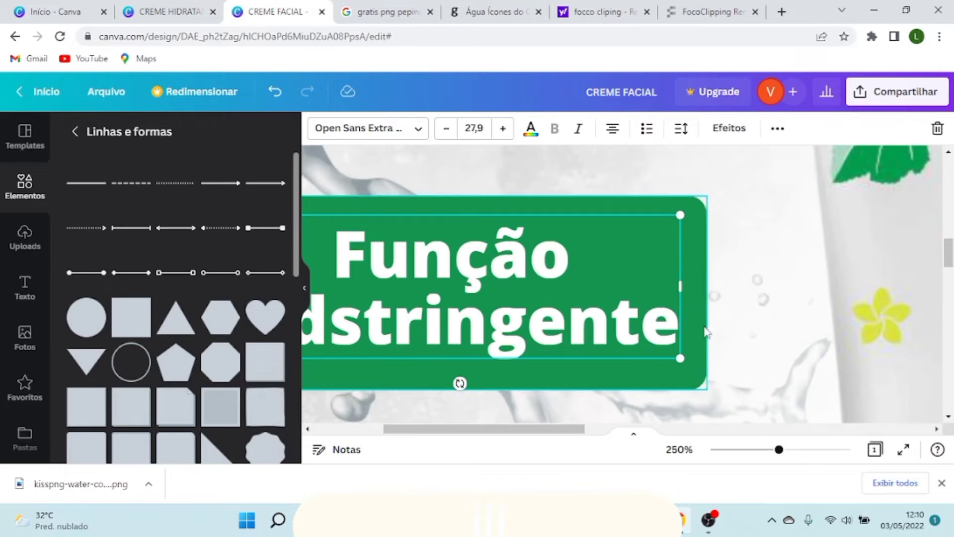
{"action": "left_click", "coordinate": [696, 323]}
{"action": "scroll", "coordinate": [714, 326], "scroll_direction": "down", "scroll_amount": 1}
{"action": "scroll", "coordinate": [529, 286], "scroll_direction": "down", "scroll_amount": 2}
{"action": "mouse_move", "coordinate": [348, 287]}
{"action": "left_mouse_down"}
{"action": "mouse_move", "coordinate": [337, 290]}
{"action": "mouse_move", "coordinate": [361, 297]}
{"action": "left_mouse_up"}
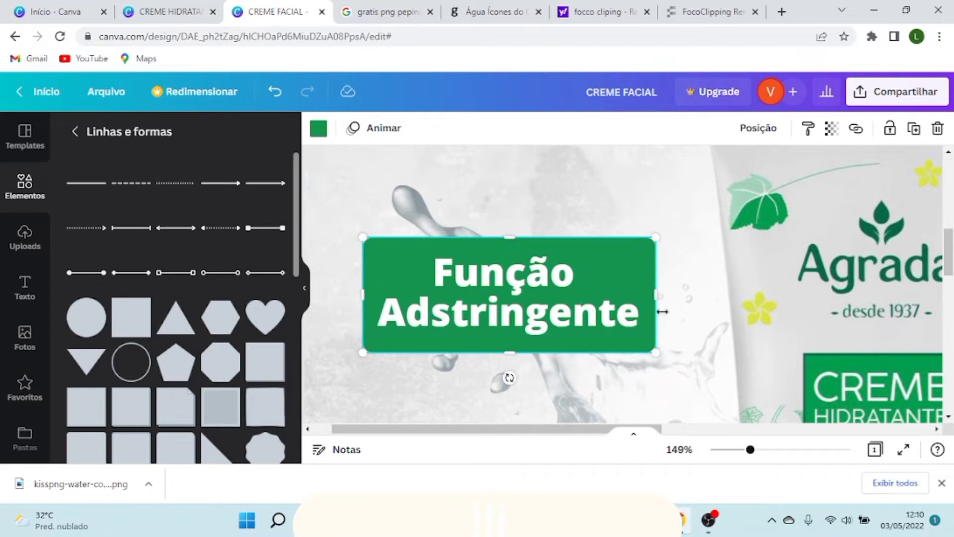
{"action": "left_click_drag", "start_coordinate": [664, 298], "coordinate": [675, 329]}
Step: Reposition the "Função Adstringente" text so it sits centred horizontally and vertically in the widened green label
{"action": "left_click", "coordinate": [499, 213]}
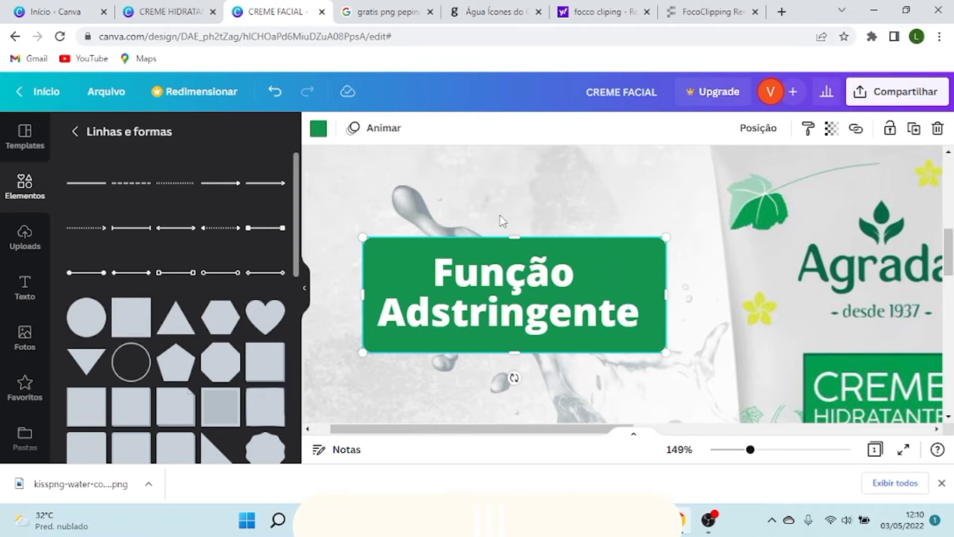
{"action": "left_click", "coordinate": [490, 279]}
{"action": "mouse_move", "coordinate": [495, 279]}
{"action": "left_mouse_down"}
{"action": "mouse_move", "coordinate": [499, 266]}
{"action": "mouse_move", "coordinate": [500, 276]}
{"action": "left_mouse_up"}
{"action": "scroll", "coordinate": [518, 298], "scroll_direction": "up", "scroll_amount": 2}
{"action": "scroll", "coordinate": [518, 298], "scroll_direction": "up", "scroll_amount": 2}
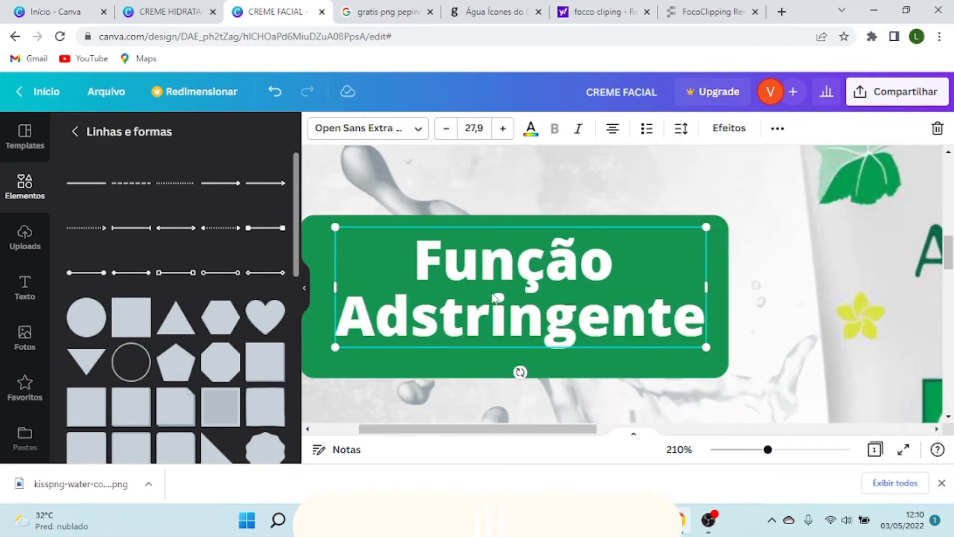
{"action": "mouse_move", "coordinate": [575, 260]}
{"action": "left_mouse_down"}
{"action": "mouse_move", "coordinate": [570, 268]}
{"action": "mouse_move", "coordinate": [590, 259]}
{"action": "mouse_move", "coordinate": [552, 253]}
{"action": "mouse_move", "coordinate": [562, 265]}
{"action": "mouse_move", "coordinate": [578, 259]}
{"action": "mouse_move", "coordinate": [557, 266]}
{"action": "mouse_move", "coordinate": [589, 264]}
{"action": "mouse_move", "coordinate": [559, 231]}
{"action": "mouse_move", "coordinate": [512, 239]}
{"action": "mouse_move", "coordinate": [519, 262]}
{"action": "mouse_move", "coordinate": [566, 268]}
{"action": "left_mouse_up"}
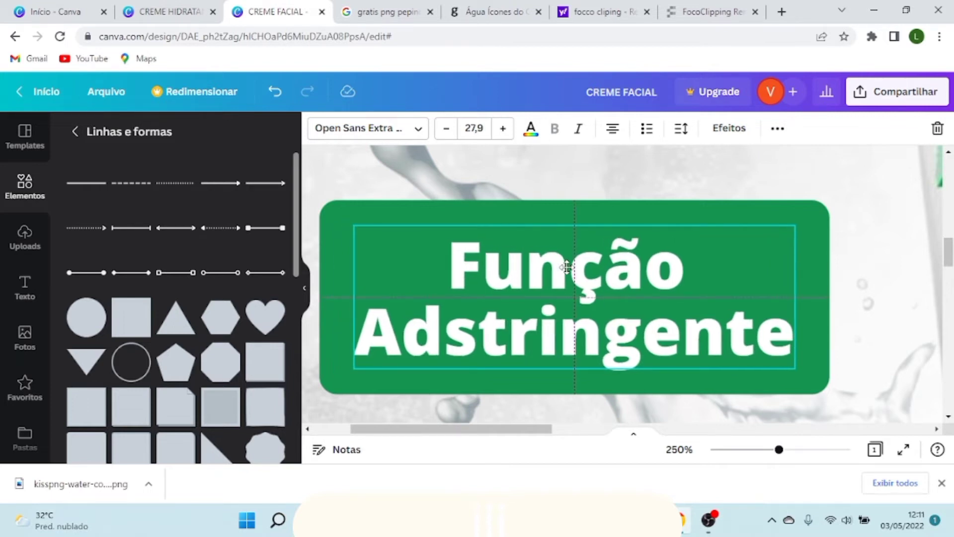
{"action": "mouse_move", "coordinate": [567, 267]}
{"action": "left_mouse_down"}
{"action": "mouse_move", "coordinate": [596, 277]}
{"action": "mouse_move", "coordinate": [558, 273]}
{"action": "mouse_move", "coordinate": [611, 279]}
{"action": "mouse_move", "coordinate": [574, 286]}
{"action": "mouse_move", "coordinate": [564, 254]}
{"action": "mouse_move", "coordinate": [625, 264]}
{"action": "mouse_move", "coordinate": [546, 255]}
{"action": "mouse_move", "coordinate": [599, 259]}
{"action": "mouse_move", "coordinate": [558, 268]}
{"action": "mouse_move", "coordinate": [582, 270]}
{"action": "left_mouse_up"}
{"action": "left_click", "coordinate": [849, 239]}
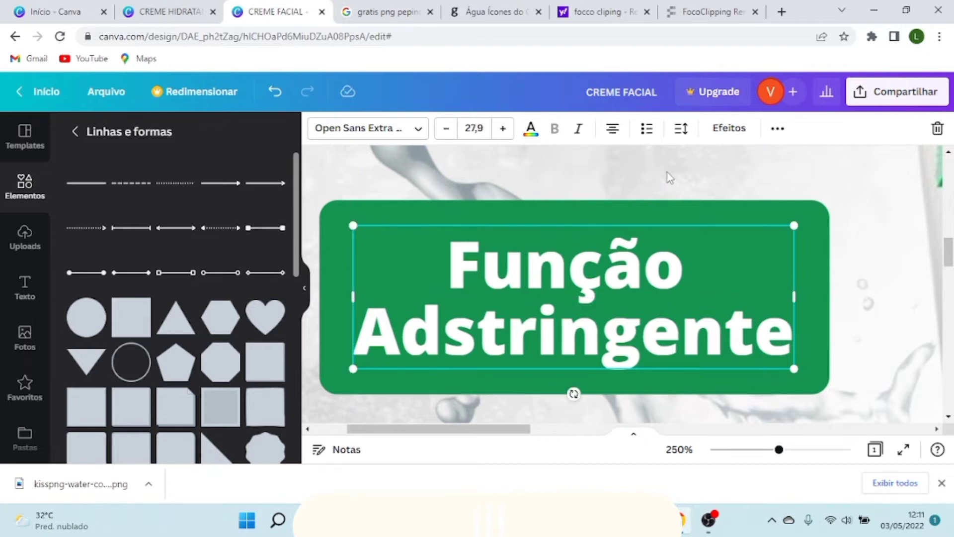
Step: Centre the "Função Adstringente" text horizontally on the green label with the Ao centro element alignment
{"action": "left_click", "coordinate": [335, 219]}
{"action": "left_click", "coordinate": [338, 207]}
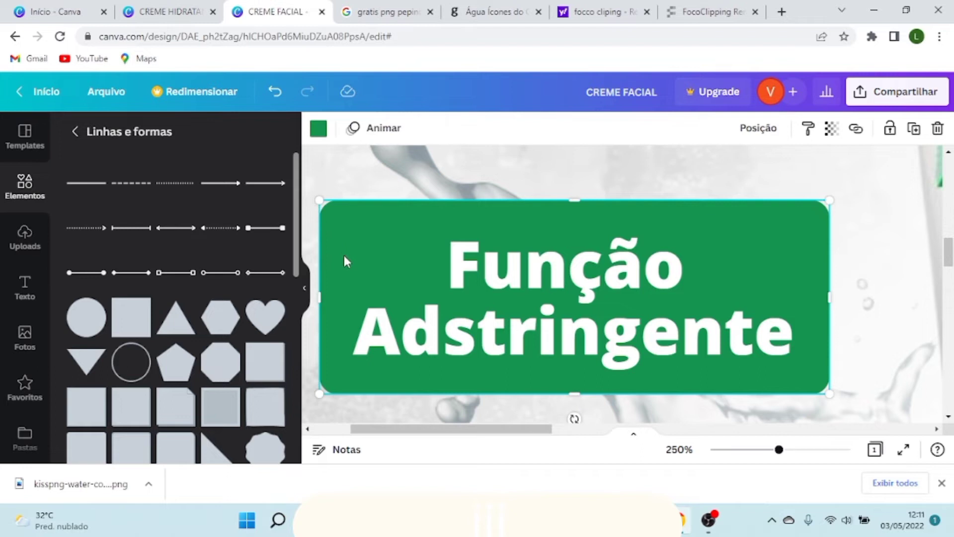
{"action": "left_click", "coordinate": [351, 223]}
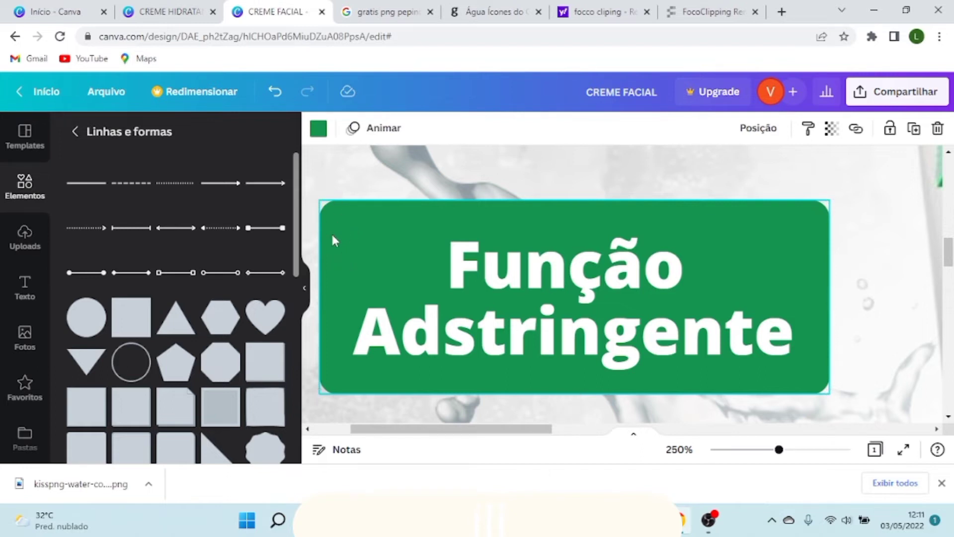
{"action": "left_click", "coordinate": [528, 283]}
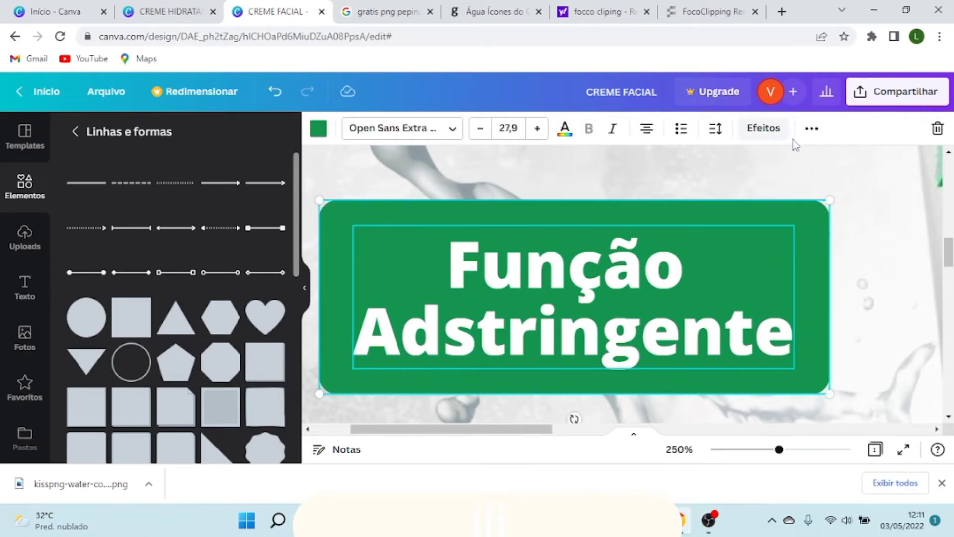
{"action": "left_click", "coordinate": [812, 130]}
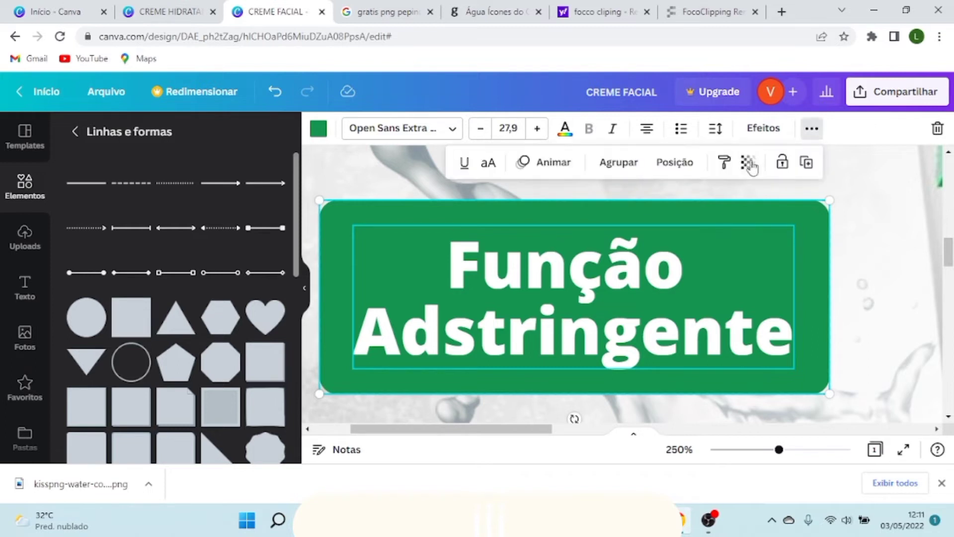
{"action": "left_click", "coordinate": [684, 168]}
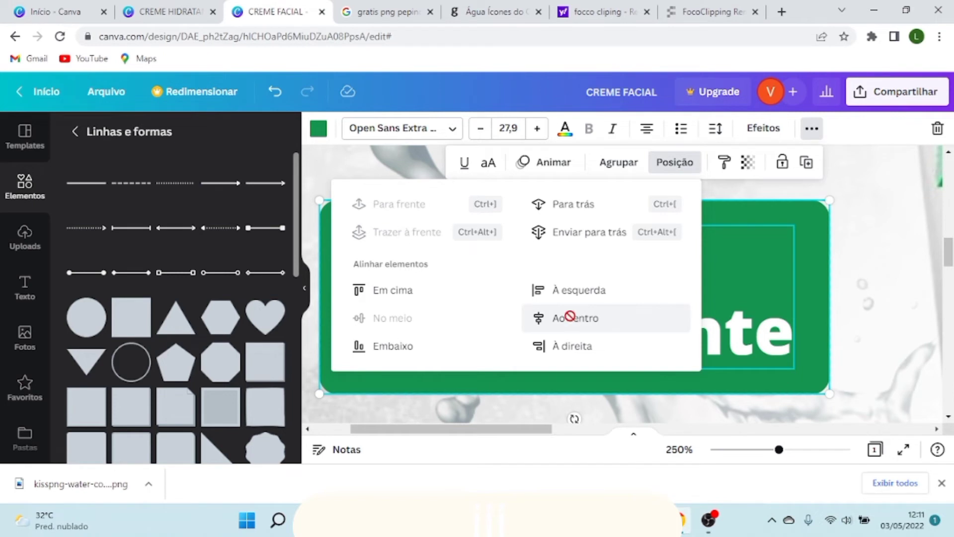
{"action": "left_click", "coordinate": [518, 268]}
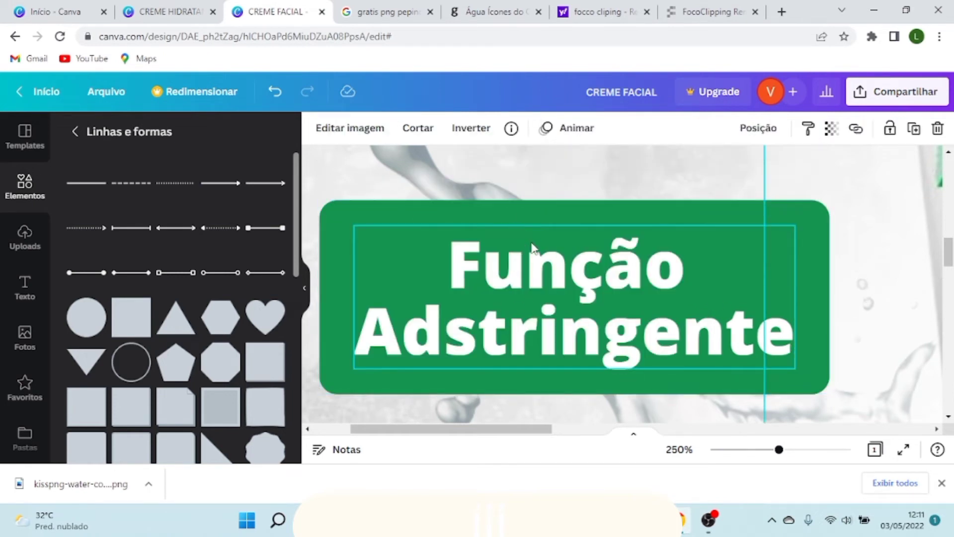
Step: Try the Ao centro alignment with only the "Função Adstringente" text selected, and undo the resulting move to the page centre
{"action": "scroll", "coordinate": [532, 246], "scroll_direction": "down", "scroll_amount": 5}
{"action": "scroll", "coordinate": [485, 228], "scroll_direction": "up", "scroll_amount": 3}
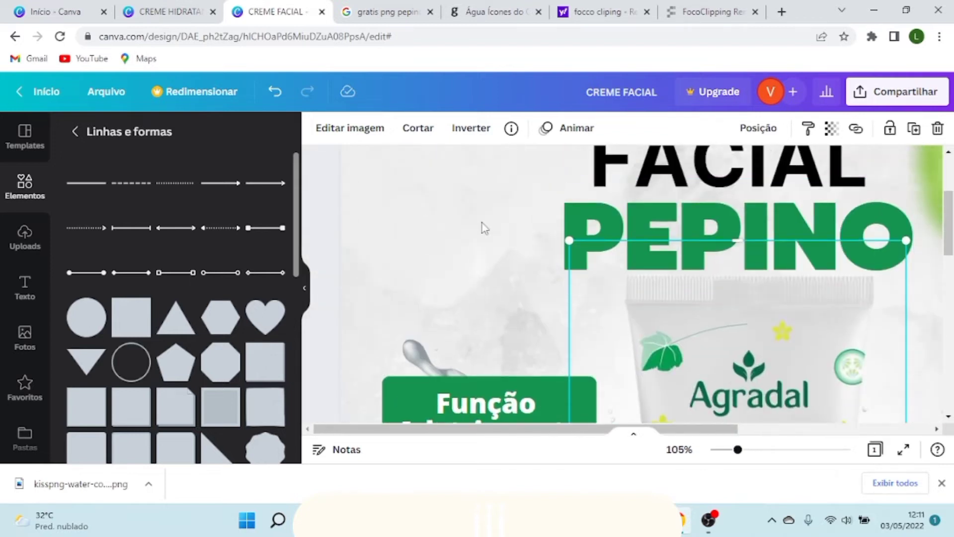
{"action": "scroll", "coordinate": [477, 225], "scroll_direction": "down", "scroll_amount": 5}
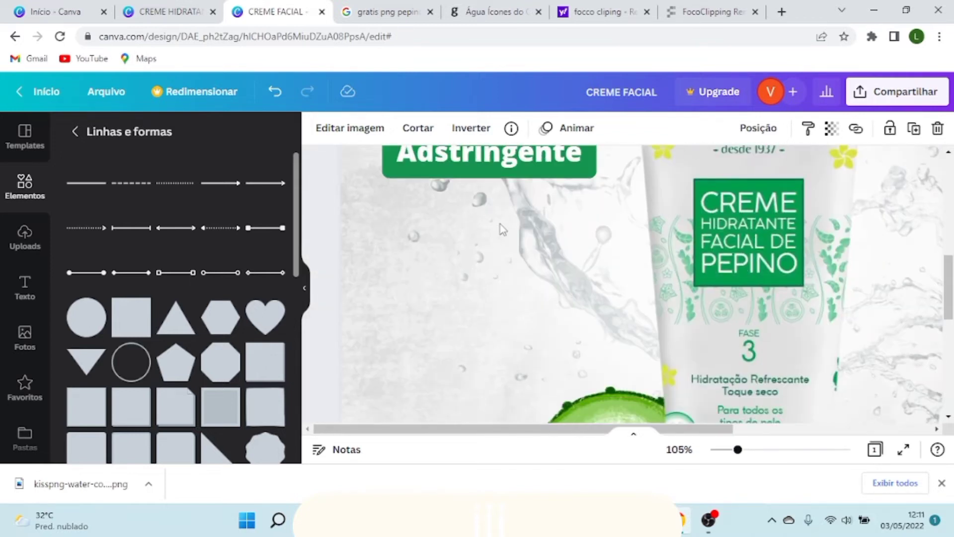
{"action": "scroll", "coordinate": [503, 230], "scroll_direction": "up", "scroll_amount": 3}
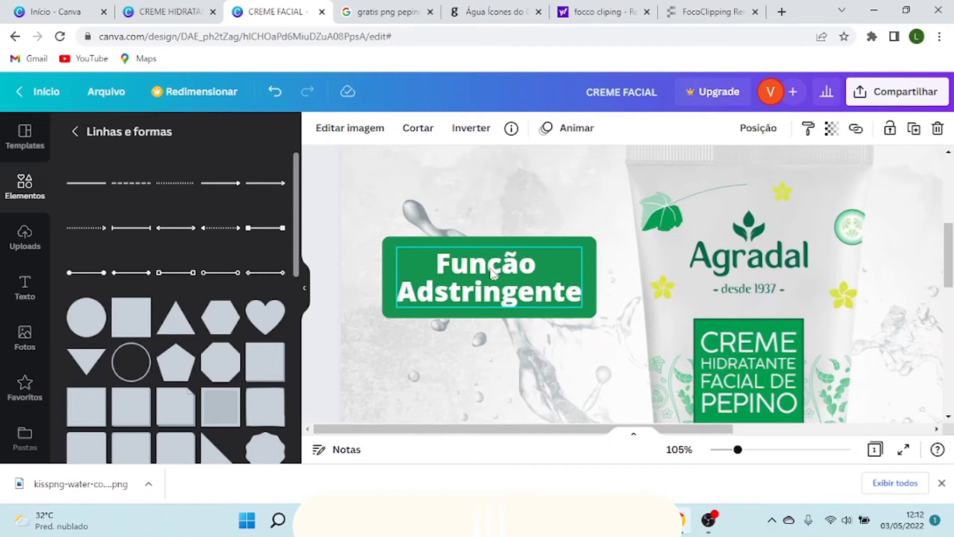
{"action": "left_click", "coordinate": [491, 274]}
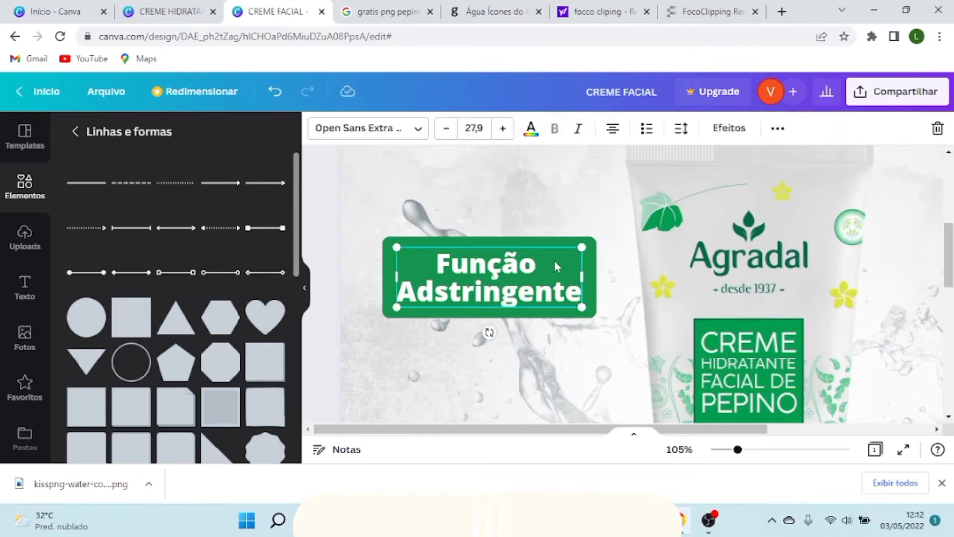
{"action": "left_click", "coordinate": [777, 128]}
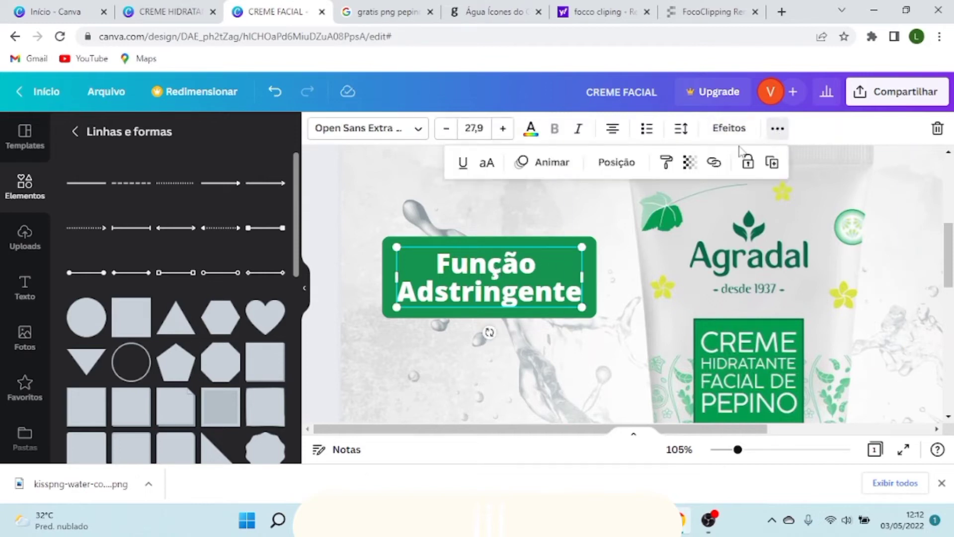
{"action": "left_click", "coordinate": [617, 162]}
{"action": "left_click", "coordinate": [519, 318]}
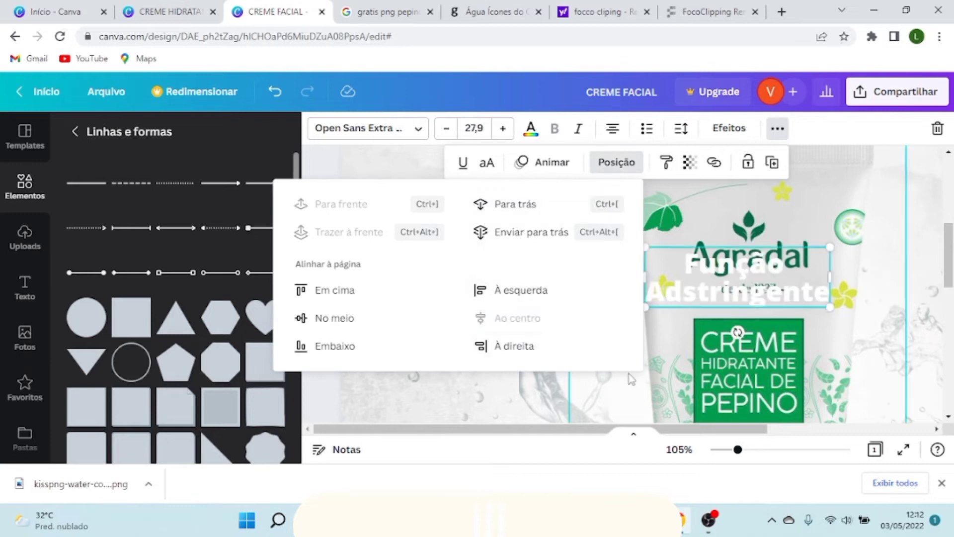
{"action": "left_click", "coordinate": [722, 368]}
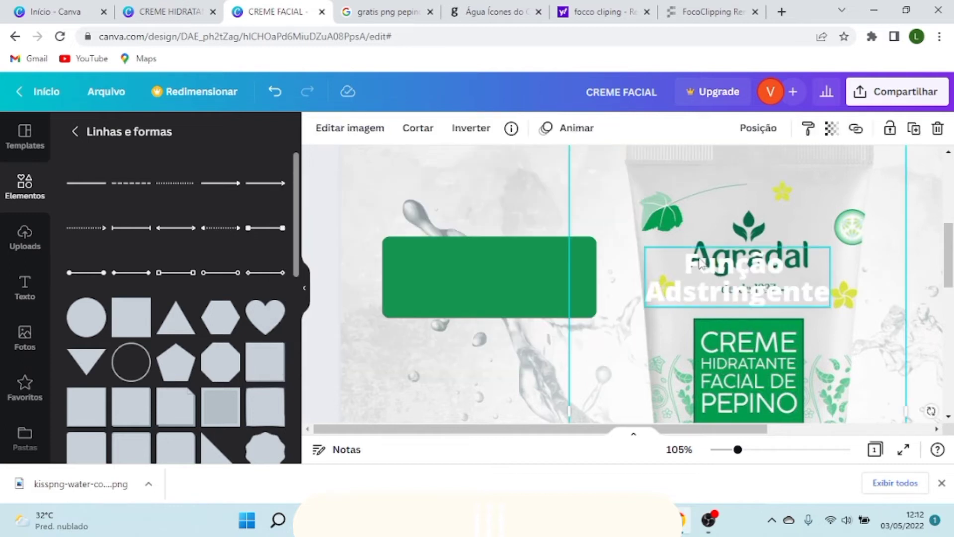
{"action": "key", "text": "ctrl+z"}
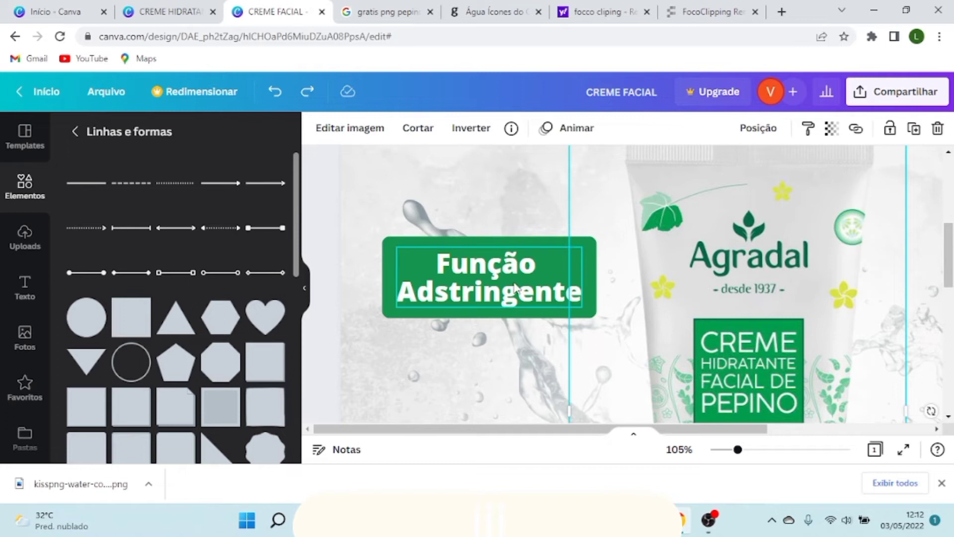
Step: Move the text flush with the green label's left edge and re-centre it horizontally by aligning both elements Ao centro
{"action": "left_click_drag", "start_coordinate": [481, 297], "coordinate": [467, 298]}
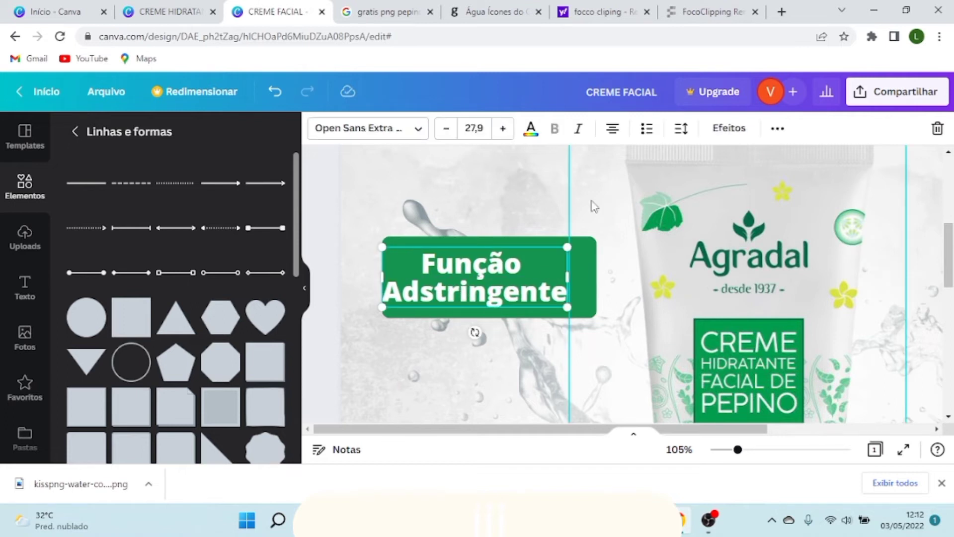
{"action": "left_click", "coordinate": [522, 220]}
{"action": "scroll", "coordinate": [557, 240], "scroll_direction": "up", "scroll_amount": 4, "text": "ctrl"}
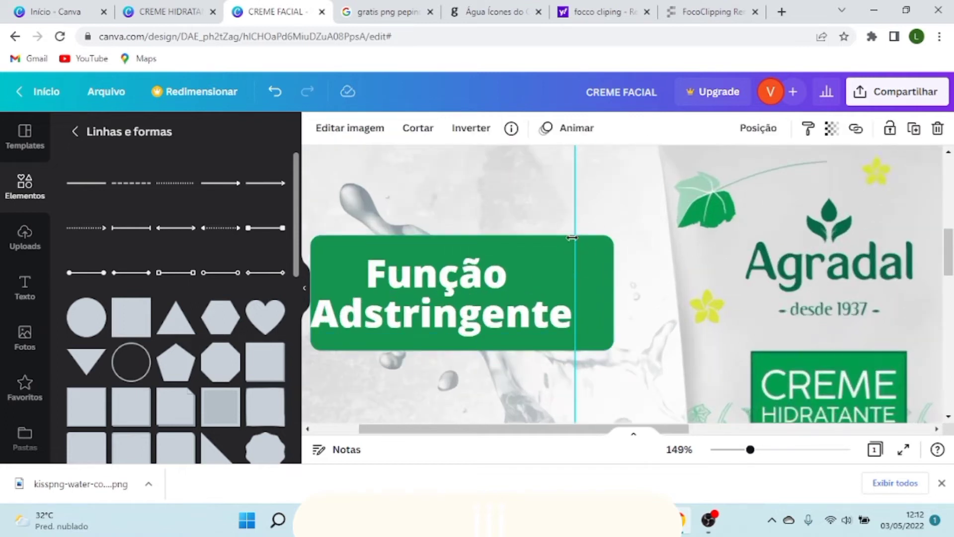
{"action": "left_click", "coordinate": [557, 242]}
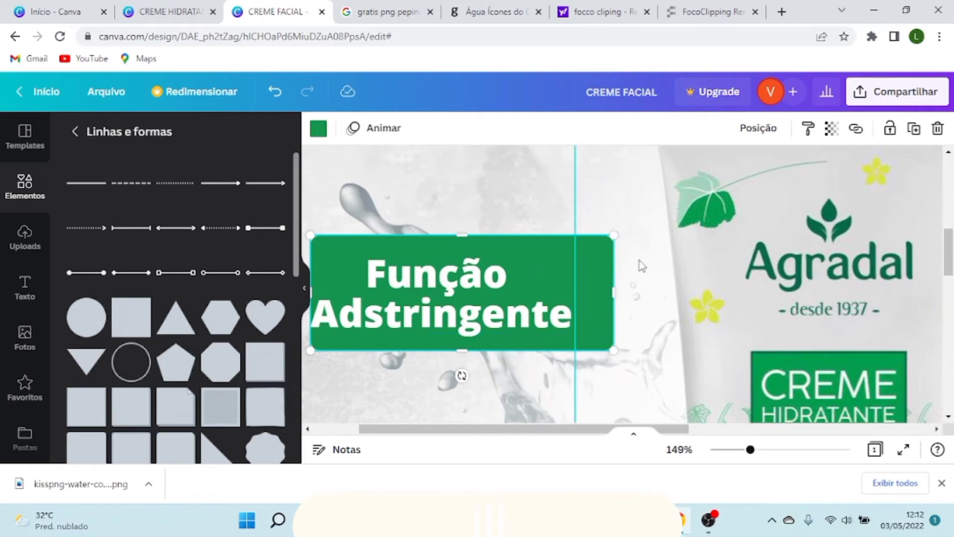
{"action": "left_click", "coordinate": [442, 316]}
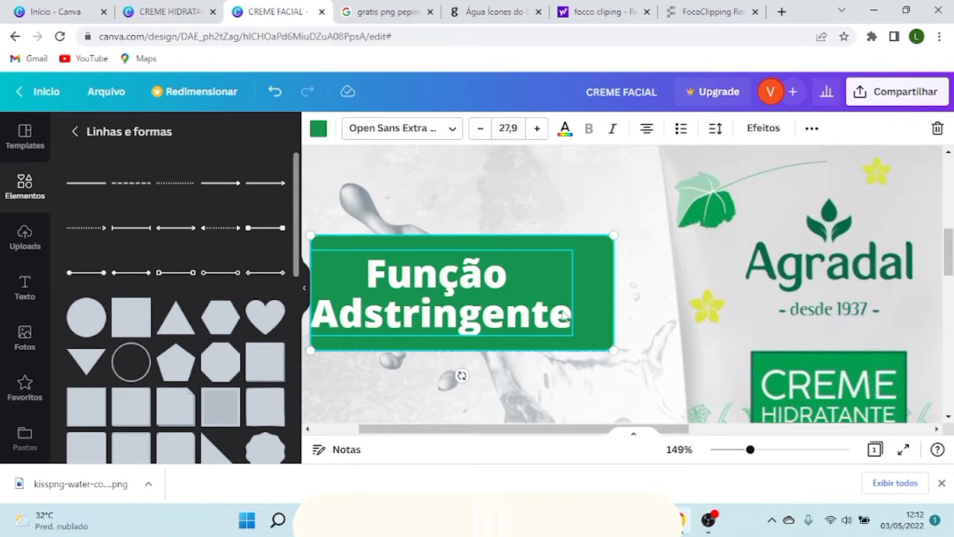
{"action": "left_click", "coordinate": [811, 129]}
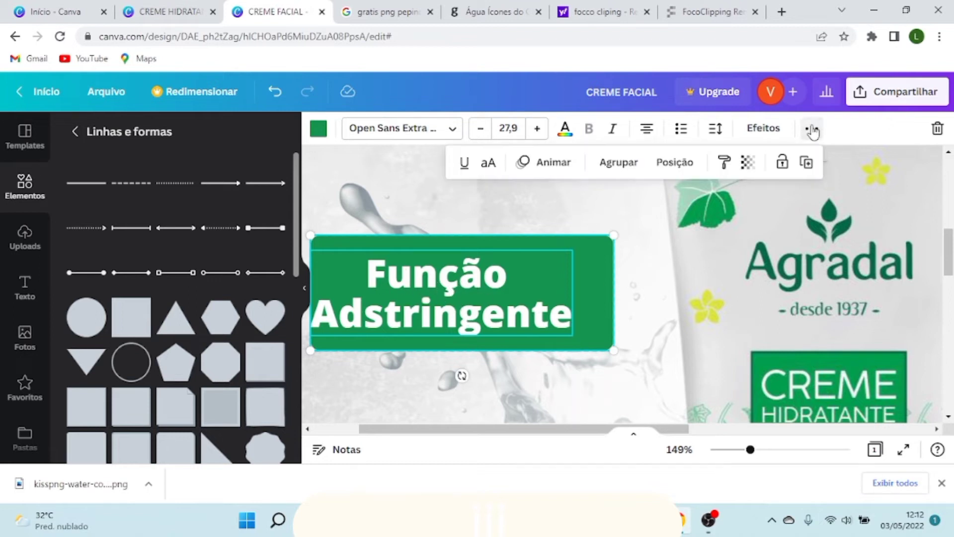
{"action": "left_click", "coordinate": [673, 164]}
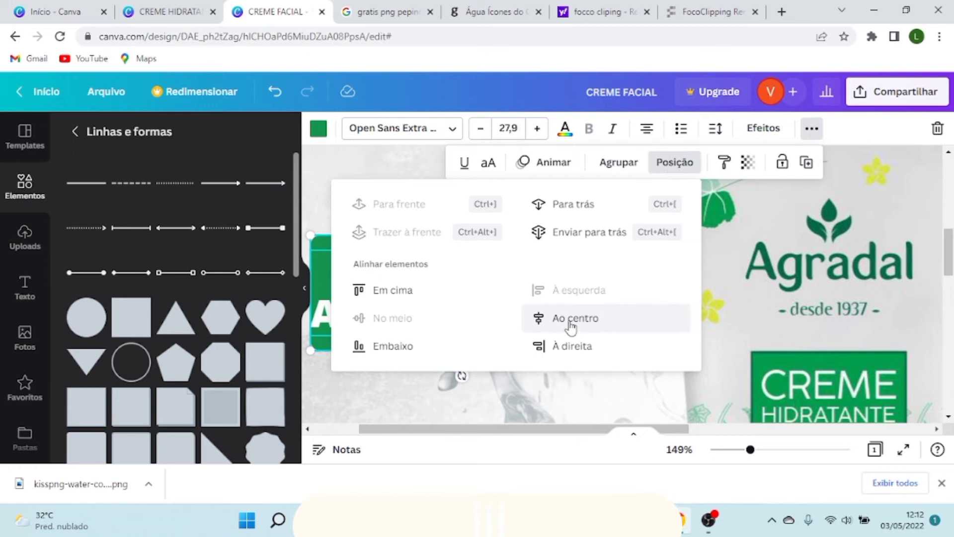
{"action": "left_click", "coordinate": [628, 275]}
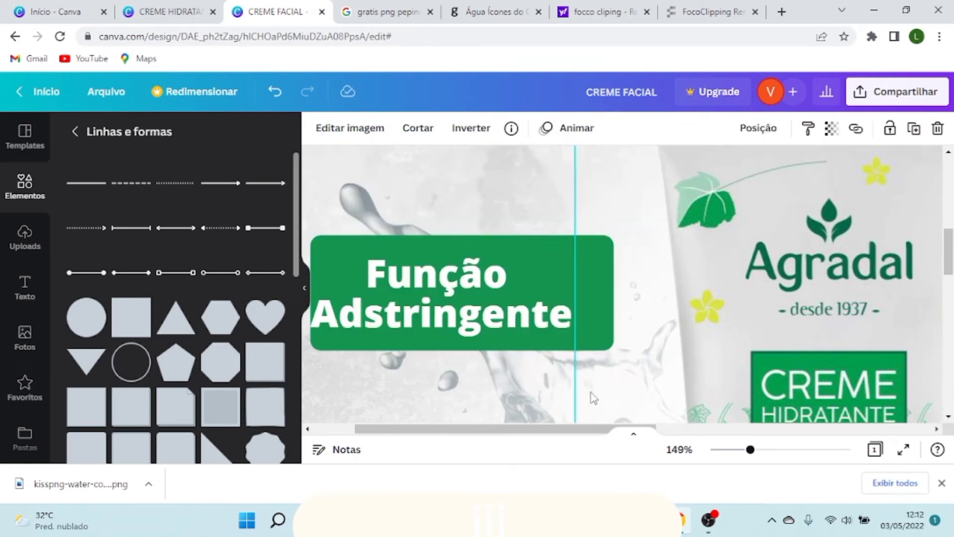
{"action": "left_click", "coordinate": [304, 287]}
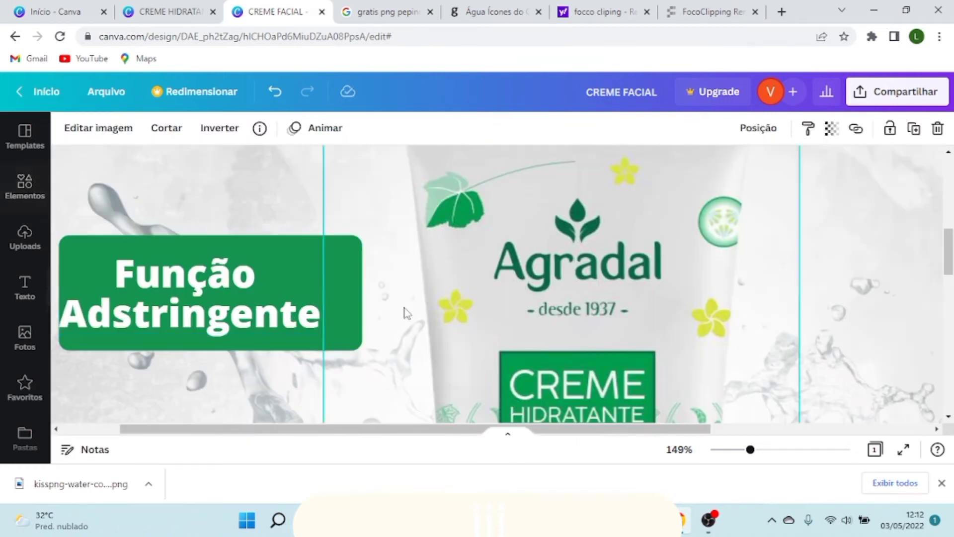
{"action": "left_click", "coordinate": [250, 277]}
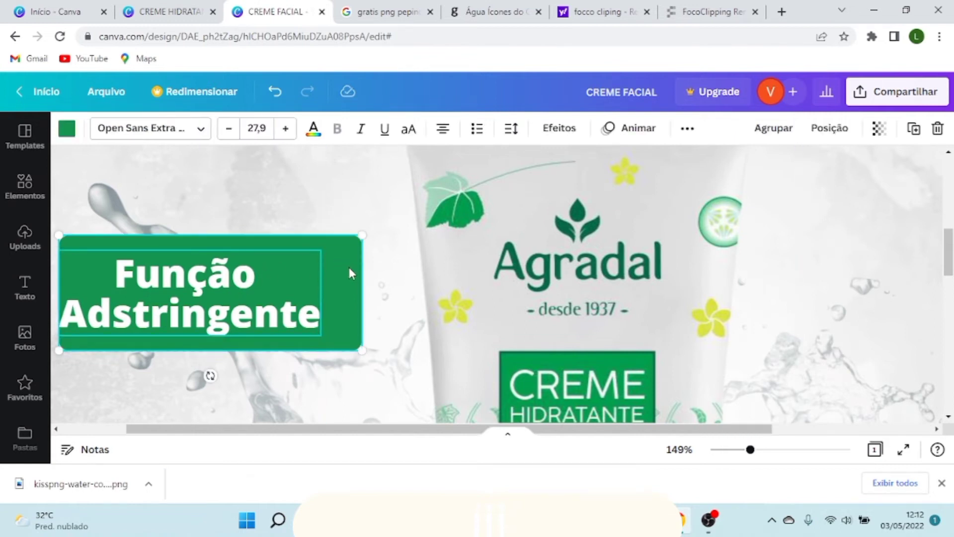
{"action": "left_click", "coordinate": [833, 131]}
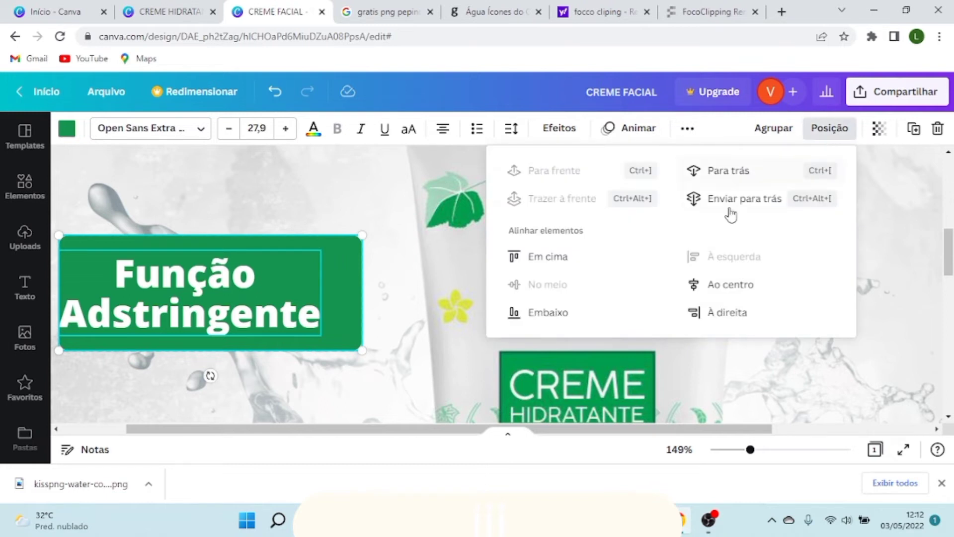
{"action": "left_click", "coordinate": [731, 284]}
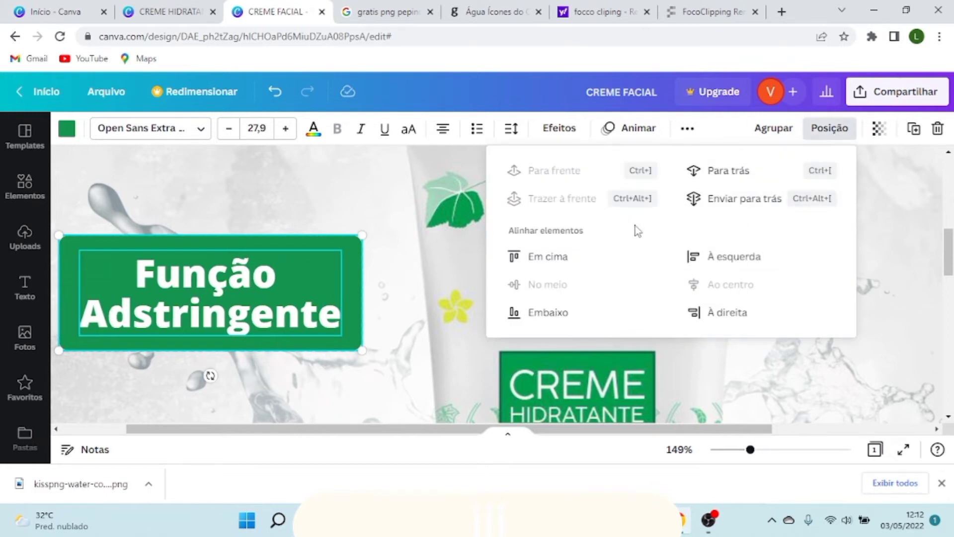
Step: Move the text up to the green label's top edge and re-centre it on the label with Ao centro and No meio
{"action": "left_click", "coordinate": [321, 204]}
{"action": "left_click_drag", "start_coordinate": [239, 278], "coordinate": [239, 263]}
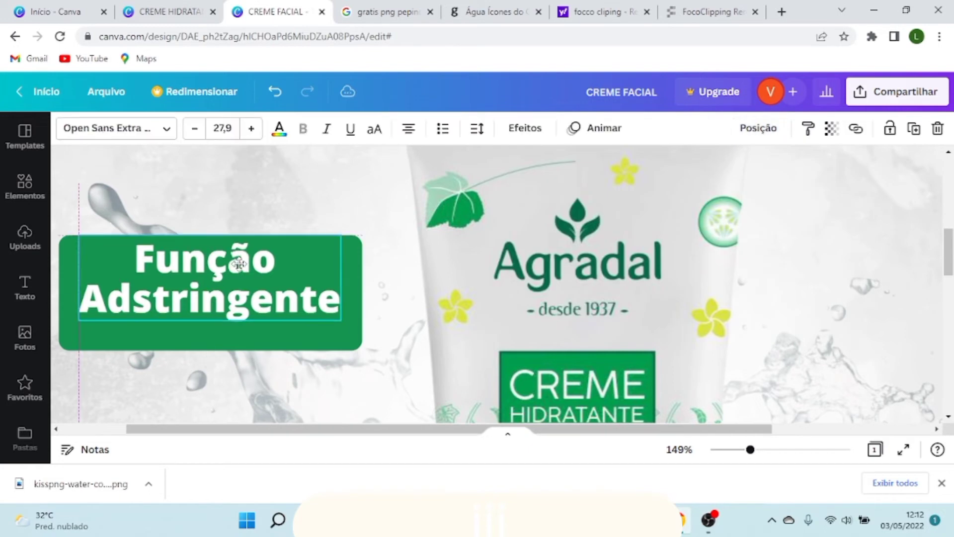
{"action": "left_click", "coordinate": [314, 343], "text": "shift"}
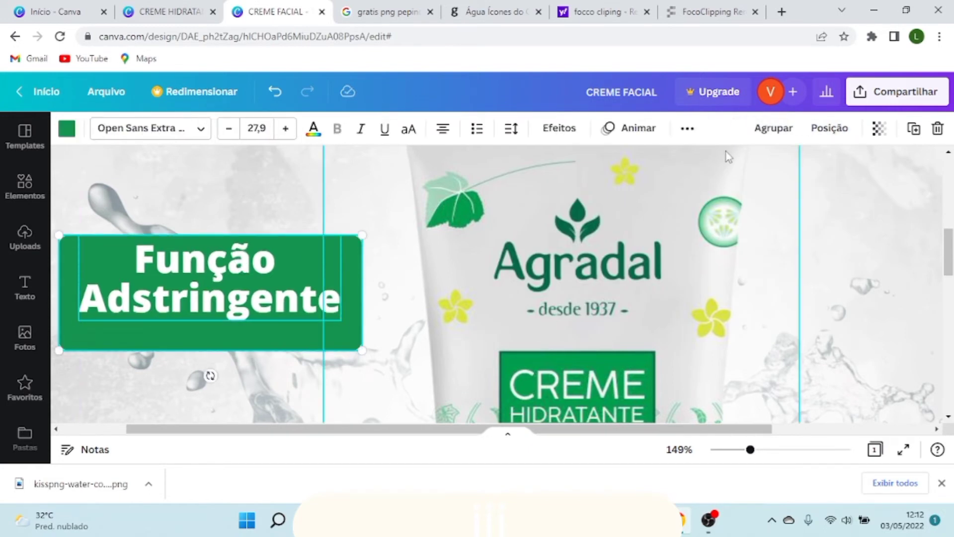
{"action": "left_click", "coordinate": [687, 128]}
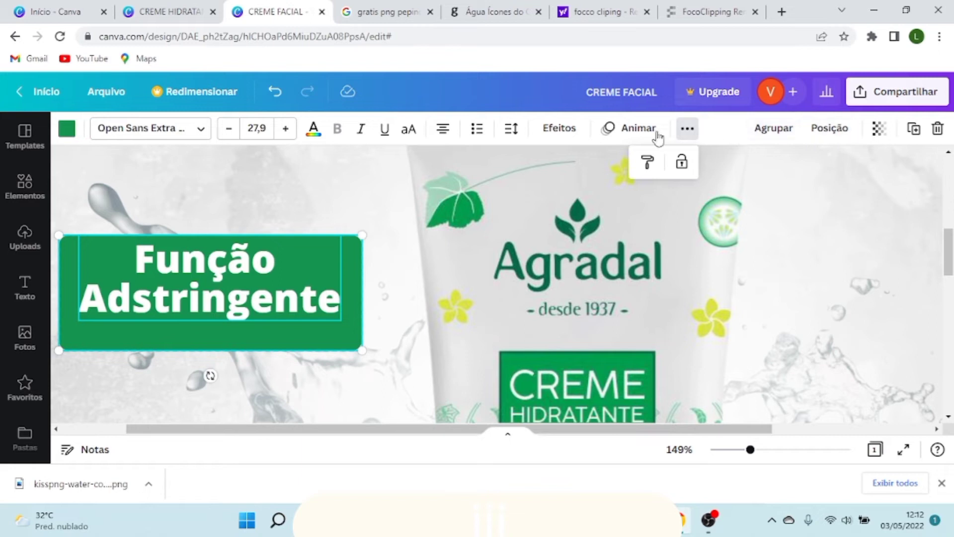
{"action": "left_click", "coordinate": [838, 130]}
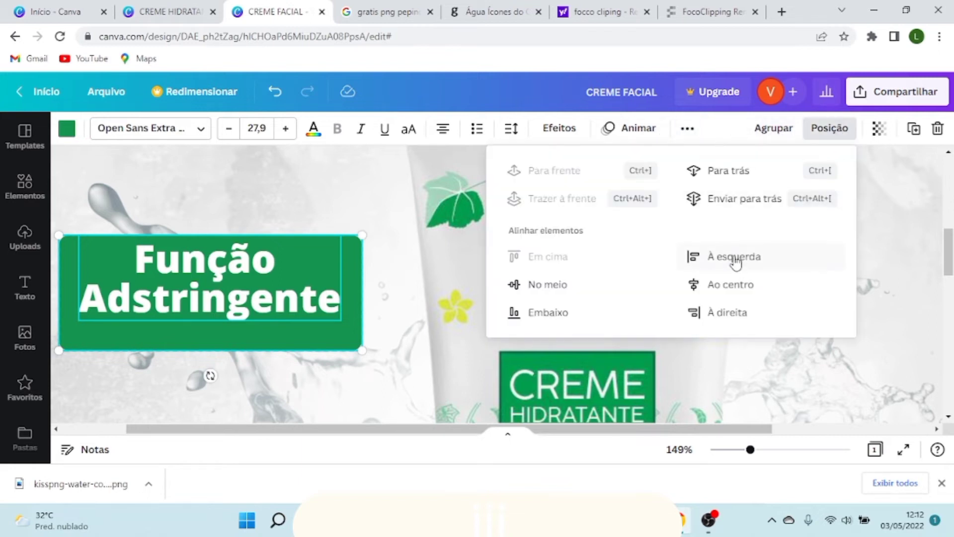
{"action": "left_click", "coordinate": [731, 291]}
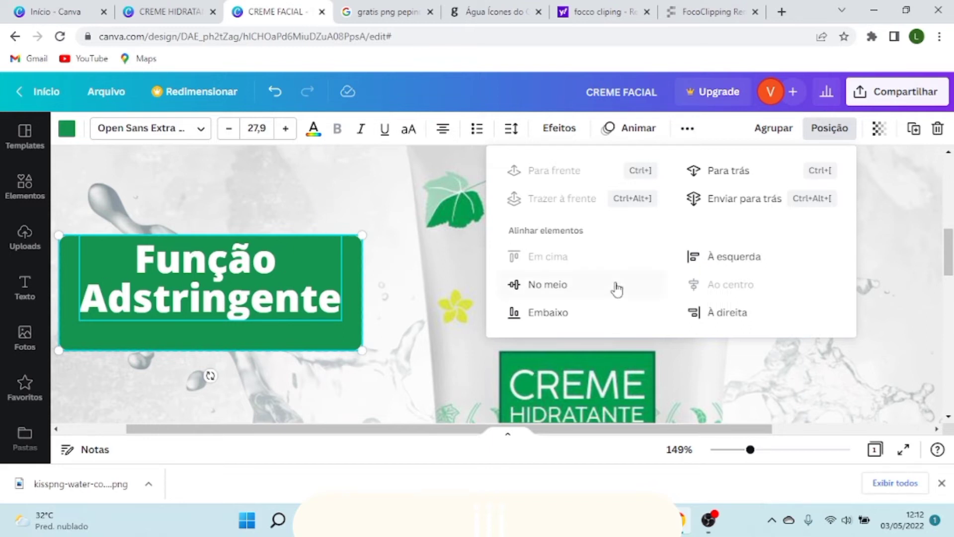
{"action": "left_click", "coordinate": [560, 291]}
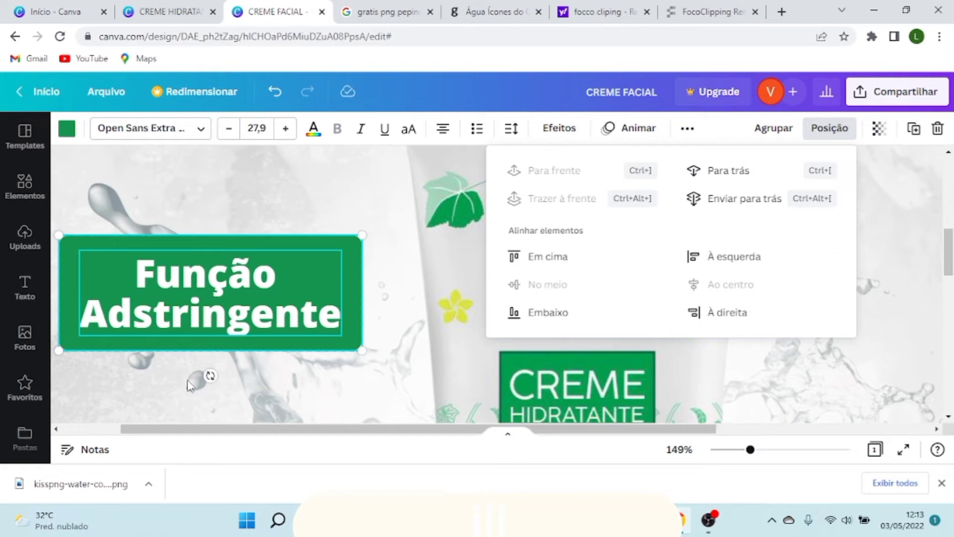
{"action": "left_click", "coordinate": [242, 219]}
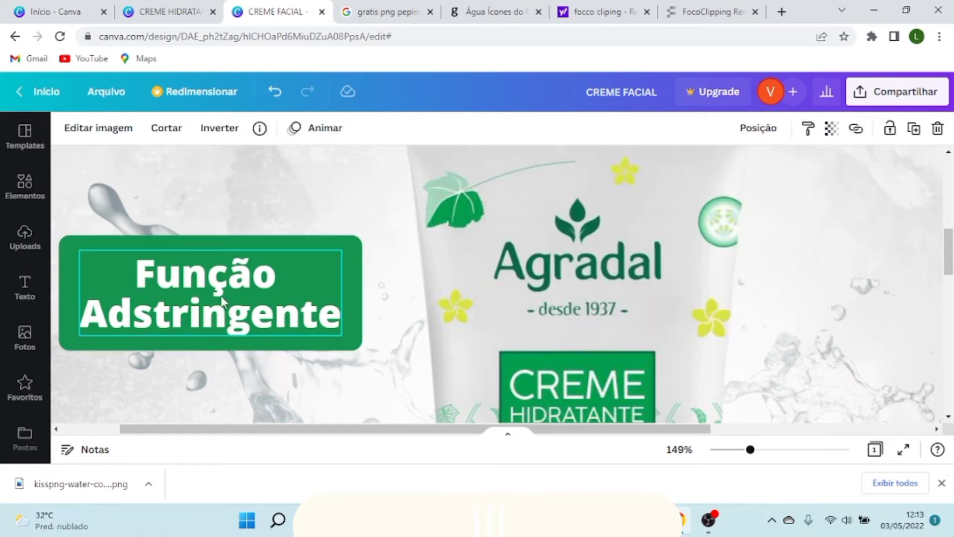
{"action": "scroll", "coordinate": [251, 302], "scroll_direction": "down", "scroll_amount": 3, "text": "ctrl"}
{"action": "scroll", "coordinate": [251, 293], "scroll_direction": "down", "scroll_amount": 3}
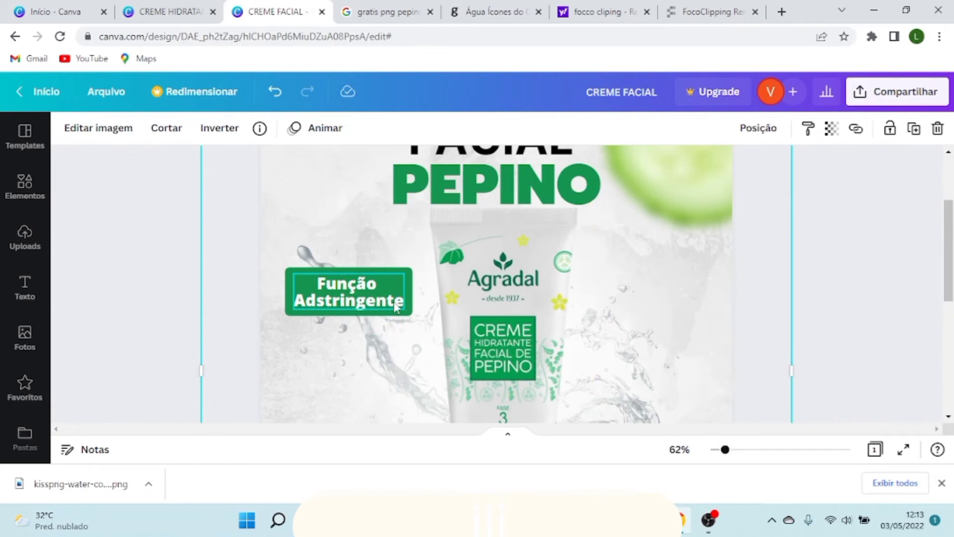
{"action": "scroll", "coordinate": [285, 298], "scroll_direction": "up", "scroll_amount": 3, "text": "ctrl"}
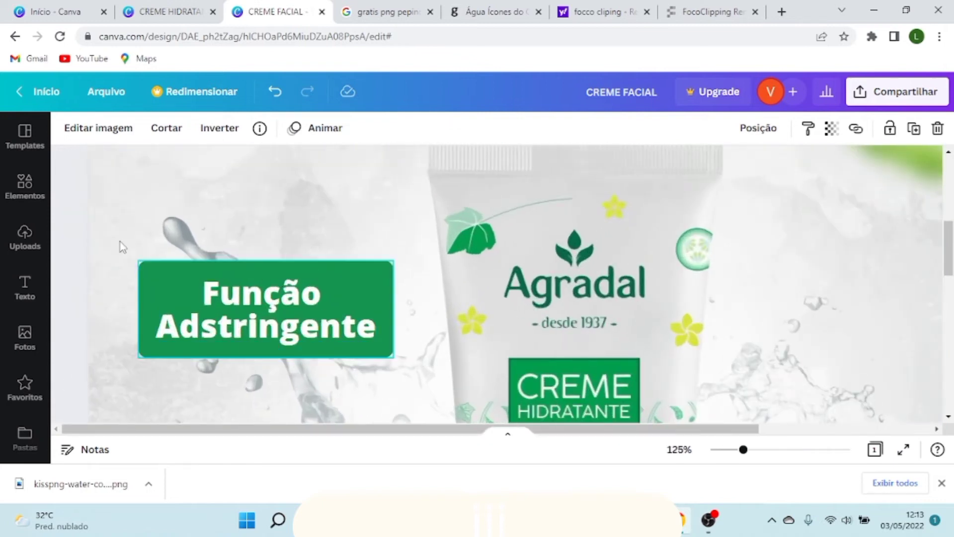
{"action": "left_click", "coordinate": [269, 293]}
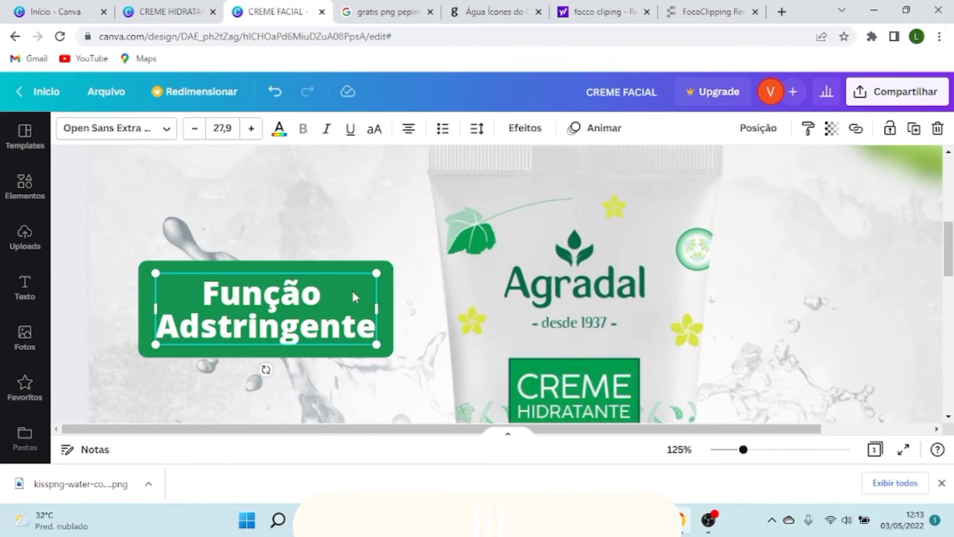
{"action": "left_click", "coordinate": [96, 241]}
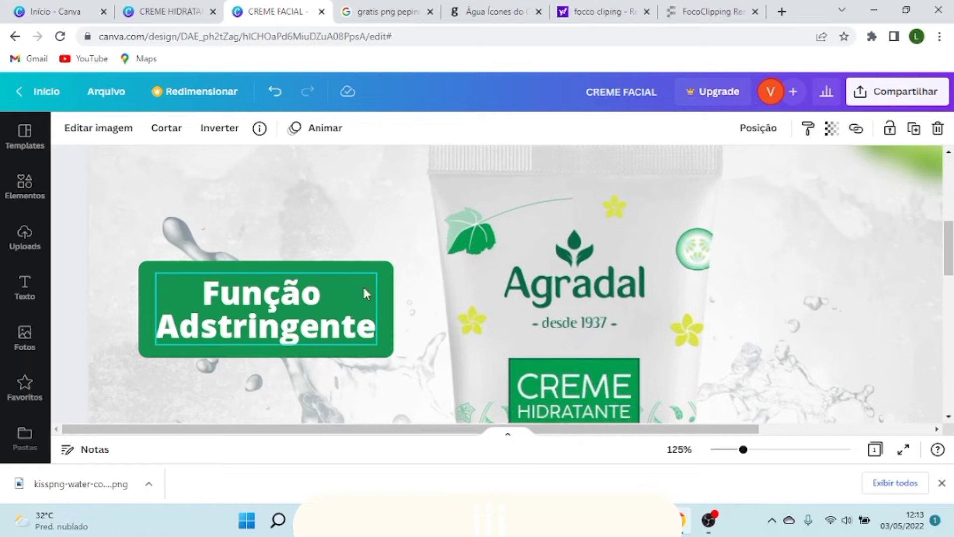
Step: Select the green label together with its "Função Adstringente" text and move both slightly right and down, closer to the tube
{"action": "scroll", "coordinate": [250, 310], "scroll_direction": "up", "scroll_amount": 5}
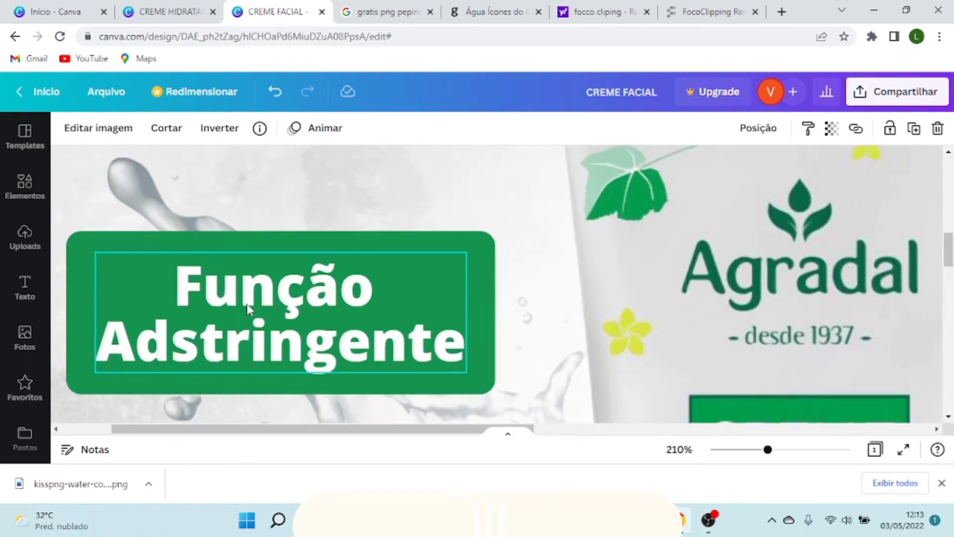
{"action": "left_click", "coordinate": [146, 243]}
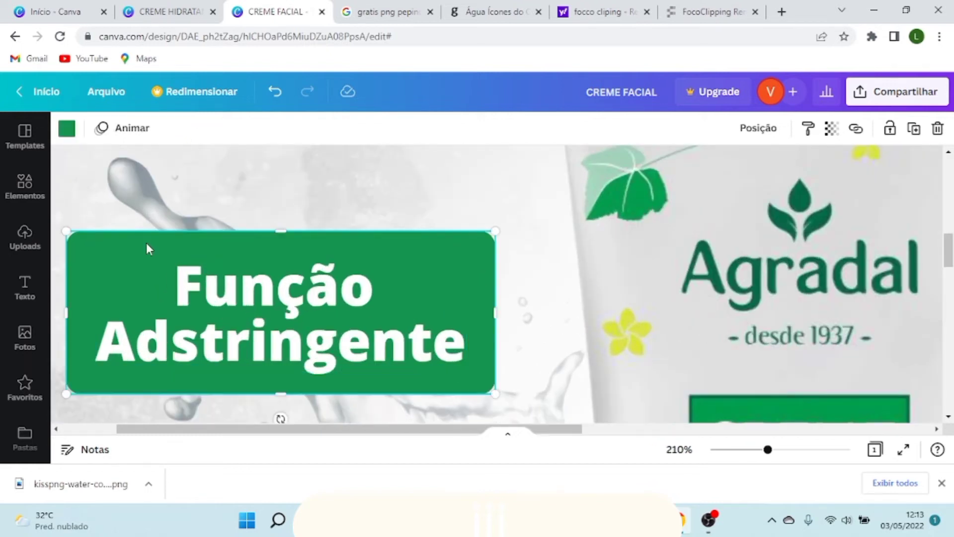
{"action": "left_click", "coordinate": [249, 302], "text": "shift"}
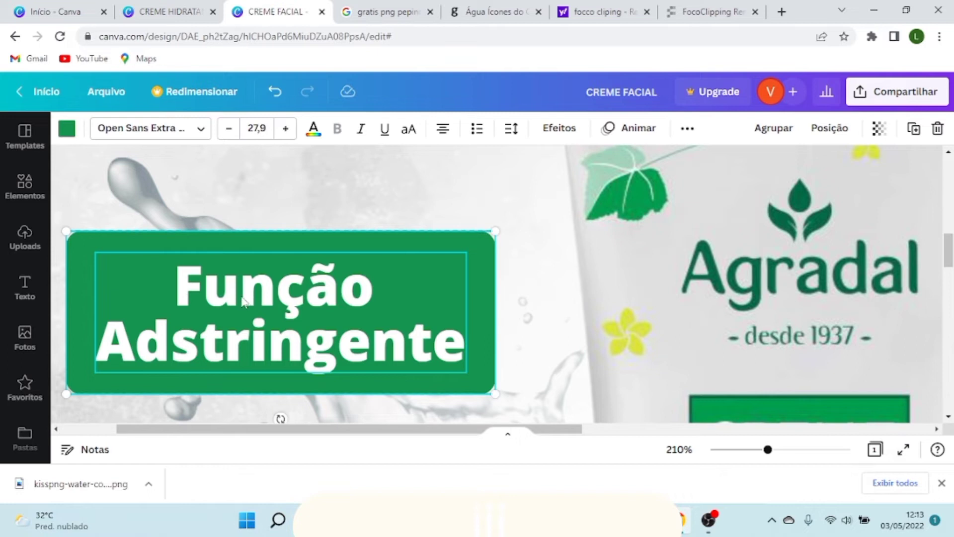
{"action": "left_click_drag", "start_coordinate": [236, 296], "coordinate": [288, 298]}
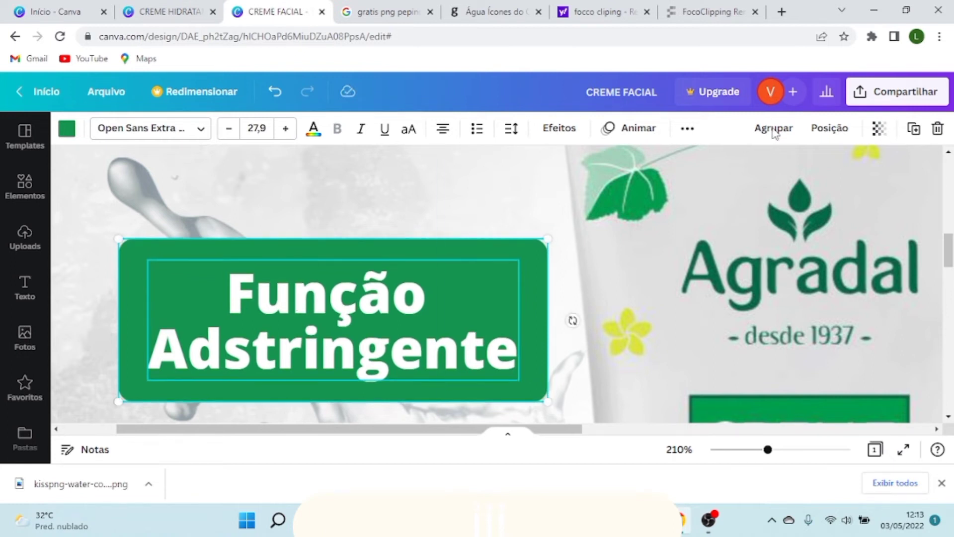
{"action": "left_click", "coordinate": [413, 194]}
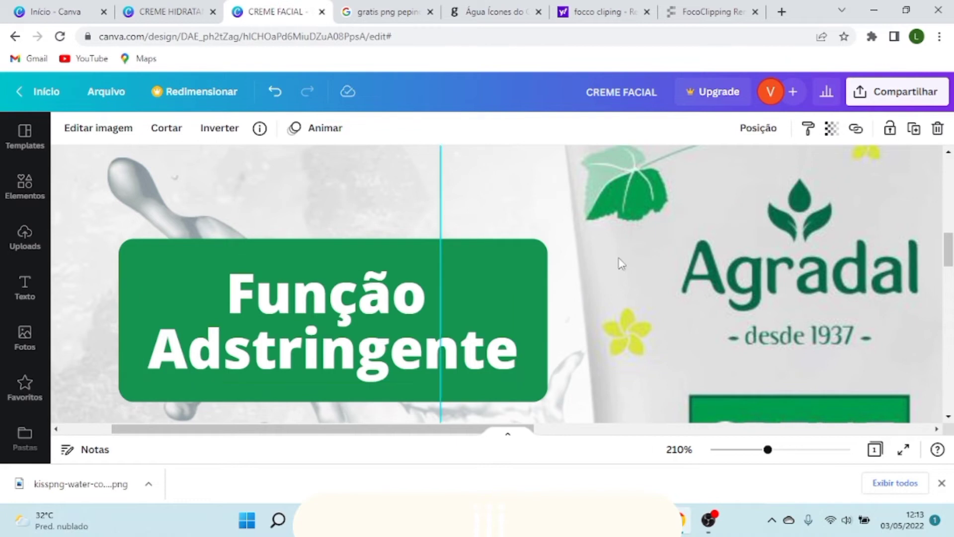
Step: Move only the "Função Adstringente" text up and to the right, partly off its green label
{"action": "left_click_drag", "start_coordinate": [344, 342], "coordinate": [384, 273]}
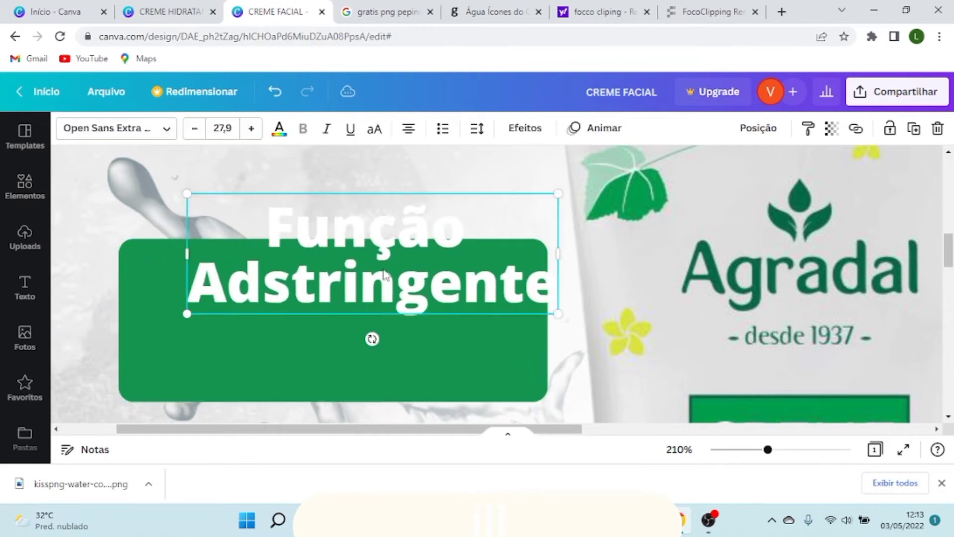
Step: Undo the last move of the "Função Adstringente" text on its green rectangle
{"action": "key", "text": "ctrl+z"}
{"action": "left_click", "coordinate": [286, 306]}
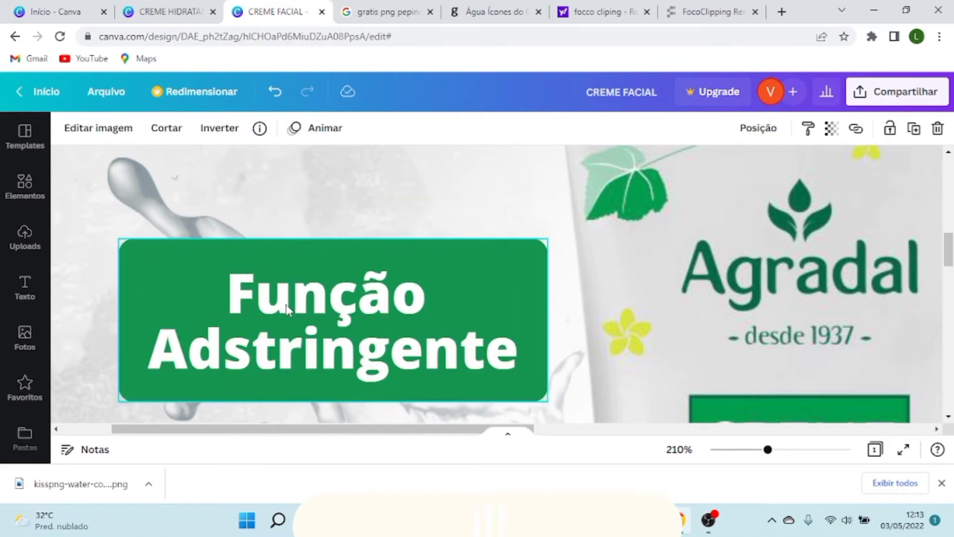
{"action": "left_click_drag", "start_coordinate": [313, 305], "coordinate": [285, 297]}
{"action": "left_click", "coordinate": [288, 228]}
{"action": "left_click", "coordinate": [430, 187]}
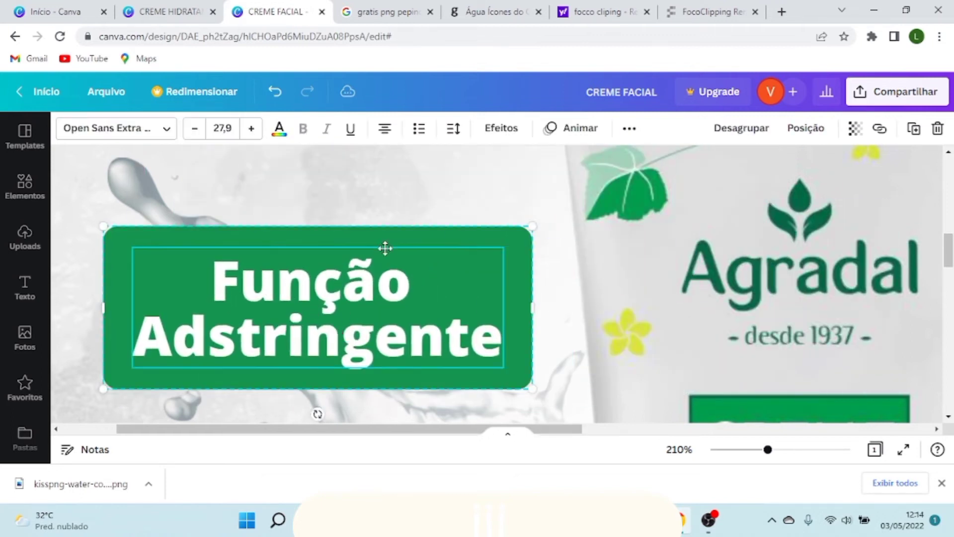
{"action": "left_click_drag", "start_coordinate": [386, 249], "coordinate": [589, 259]}
{"action": "left_click", "coordinate": [740, 217]}
{"action": "left_click_drag", "start_coordinate": [540, 374], "coordinate": [277, 345]}
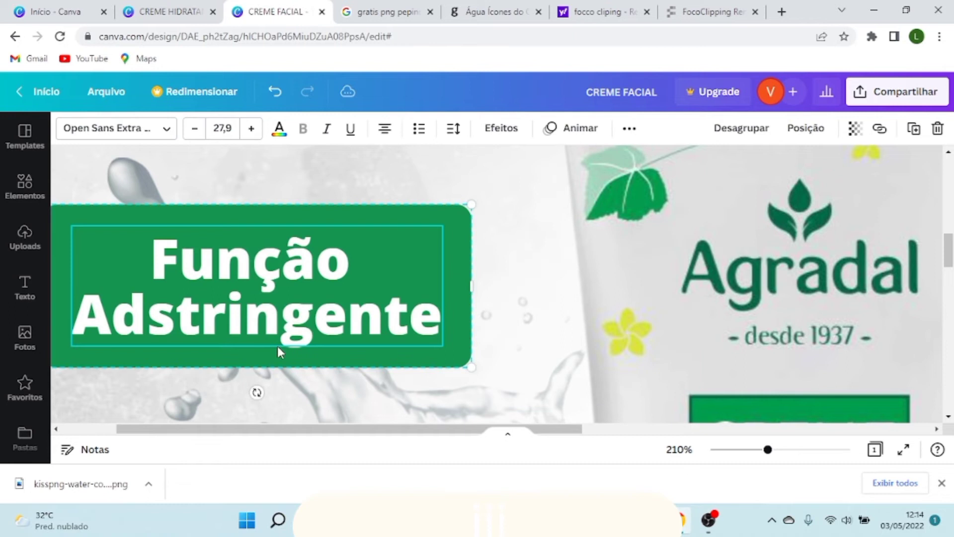
{"action": "key", "text": "ctrl+z"}
{"action": "left_click_drag", "start_coordinate": [687, 312], "coordinate": [482, 303]}
{"action": "left_click", "coordinate": [450, 190]}
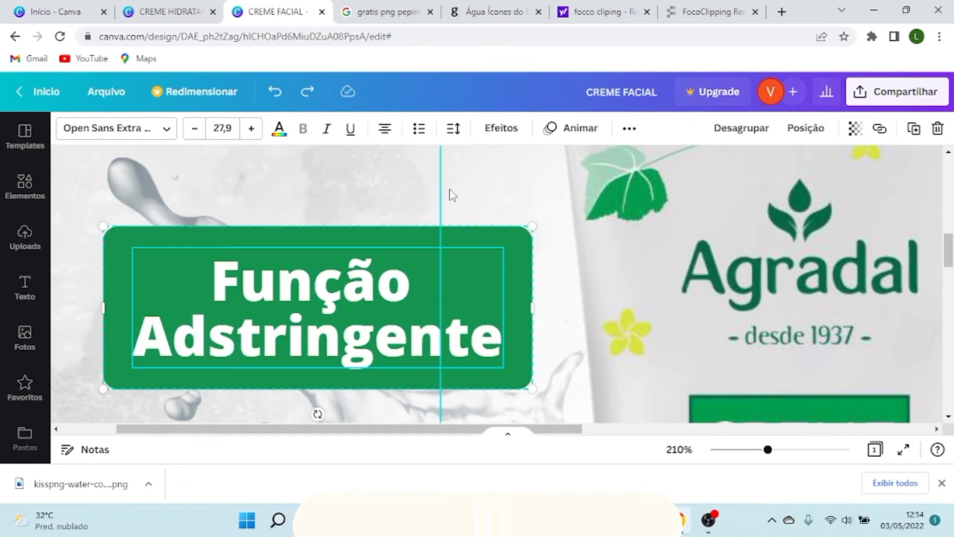
{"action": "left_click_drag", "start_coordinate": [383, 253], "coordinate": [746, 229]}
{"action": "left_click", "coordinate": [437, 295]}
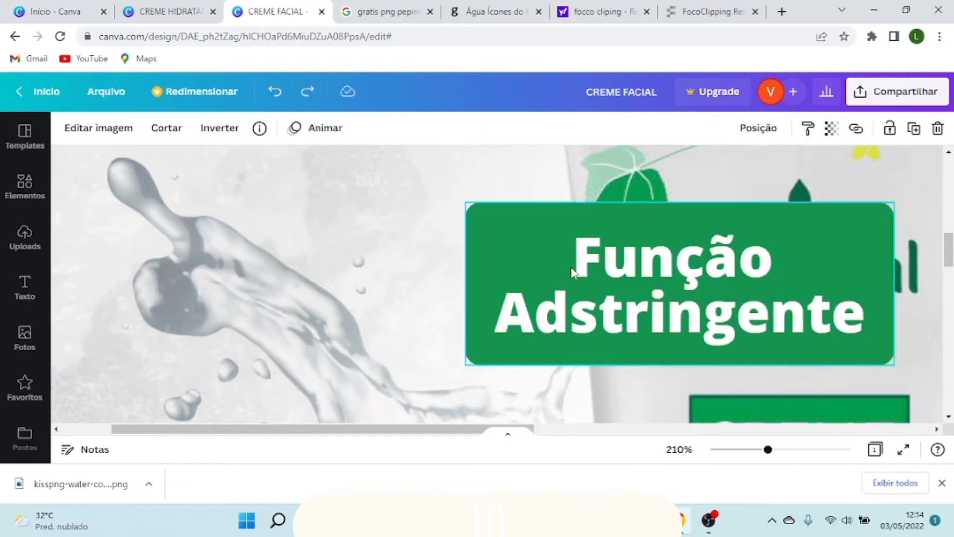
{"action": "left_click_drag", "start_coordinate": [841, 246], "coordinate": [494, 281]}
{"action": "left_click", "coordinate": [418, 204]}
{"action": "left_click", "coordinate": [296, 277]}
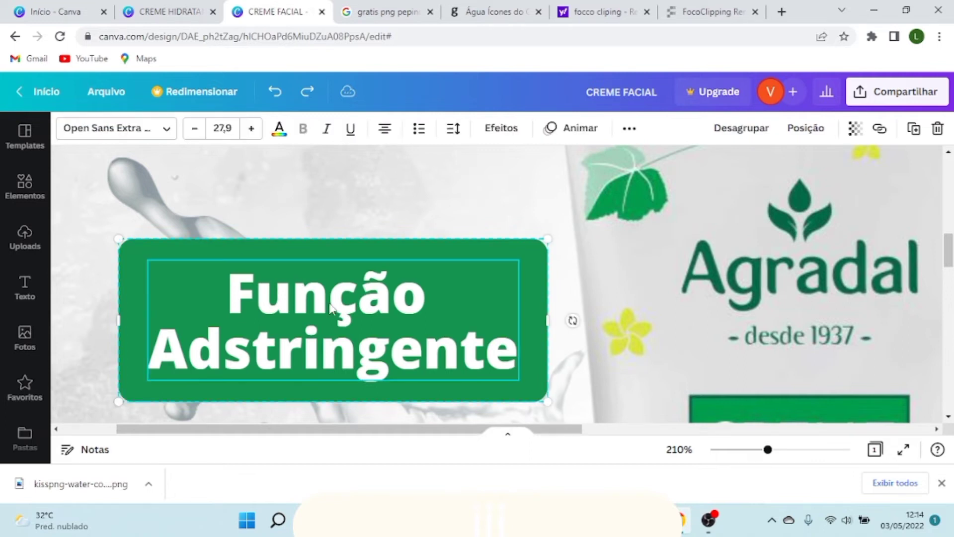
{"action": "left_click", "coordinate": [318, 205]}
{"action": "left_click", "coordinate": [308, 261]}
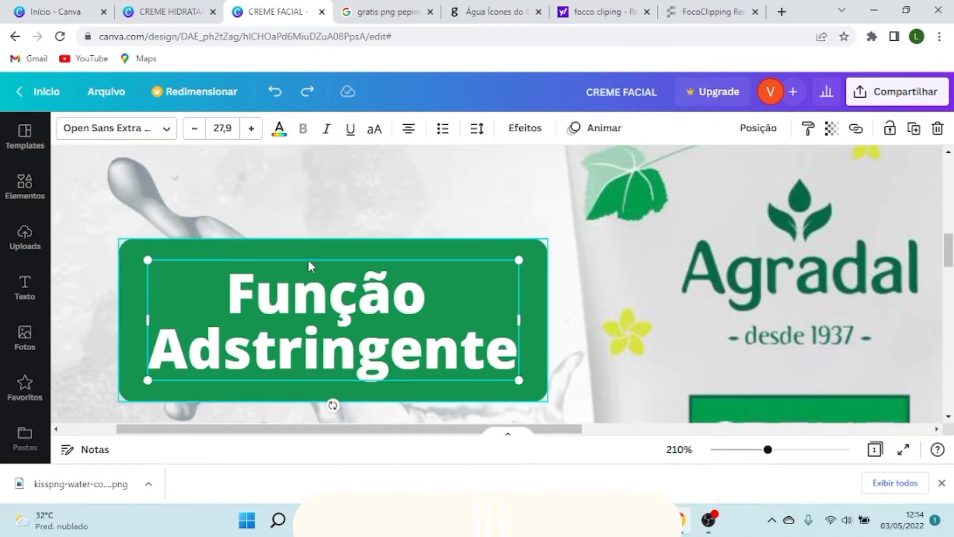
{"action": "left_click", "coordinate": [305, 304]}
{"action": "left_click", "coordinate": [305, 304]}
{"action": "left_click", "coordinate": [296, 215]}
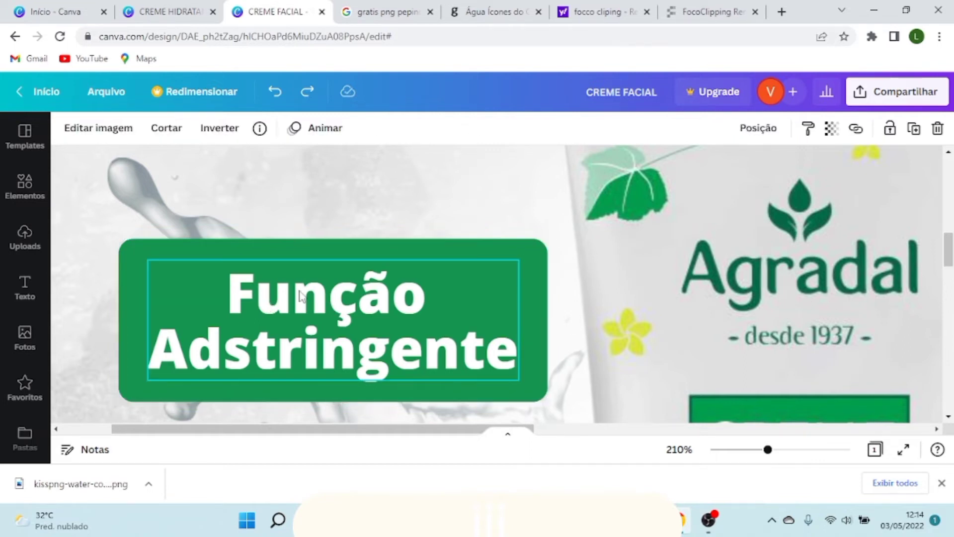
Step: Duplicate the green rectangle together with its "Função Adstringente" text and place the copy to the right of the tube
{"action": "left_click", "coordinate": [136, 252]}
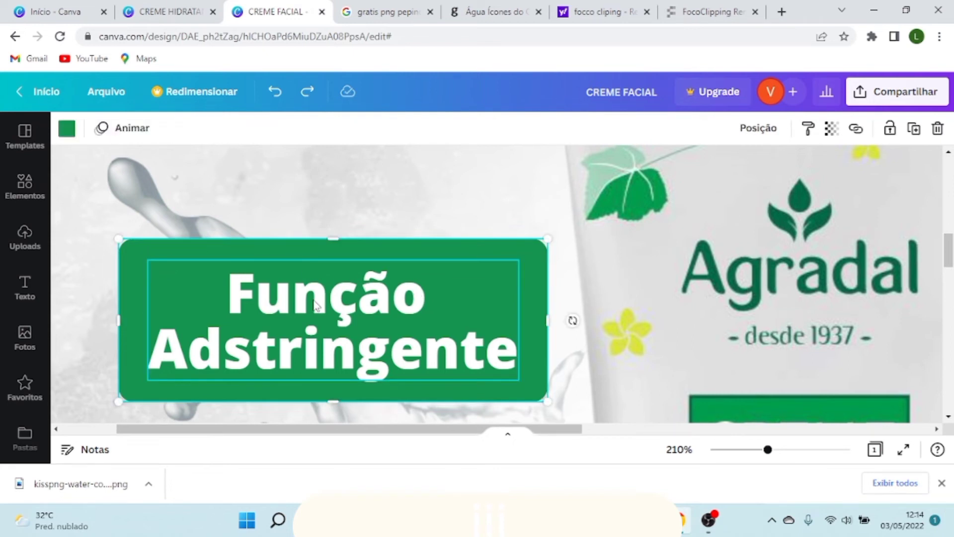
{"action": "left_click", "coordinate": [365, 315]}
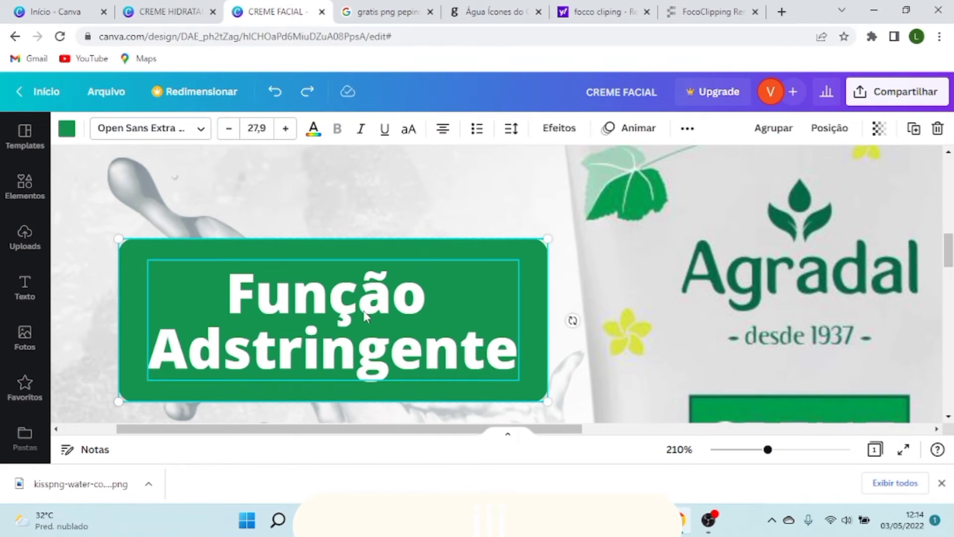
{"action": "key", "text": "ctrl+d"}
{"action": "scroll", "coordinate": [351, 318], "scroll_direction": "down", "scroll_amount": 5, "text": "ctrl"}
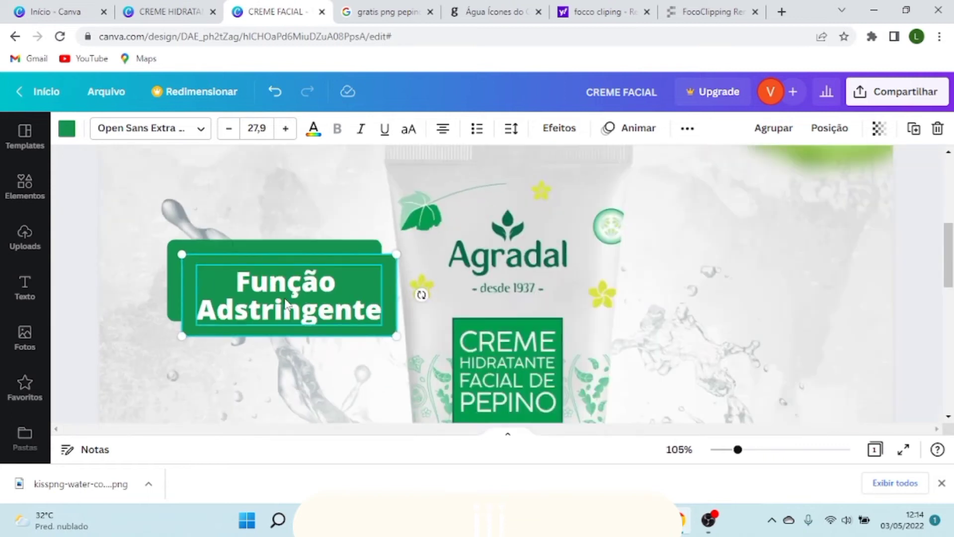
{"action": "left_click_drag", "start_coordinate": [285, 304], "coordinate": [739, 279]}
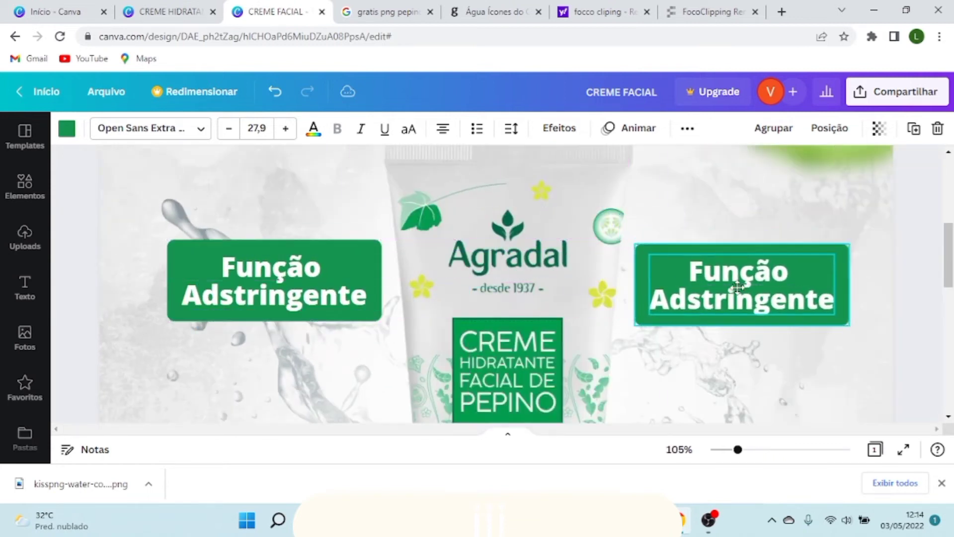
Step: Paste two more copies of the green label, one below the label on each side of the tube
{"action": "scroll", "coordinate": [730, 265], "scroll_direction": "down", "scroll_amount": 2}
{"action": "scroll", "coordinate": [731, 265], "scroll_direction": "down", "scroll_amount": 2}
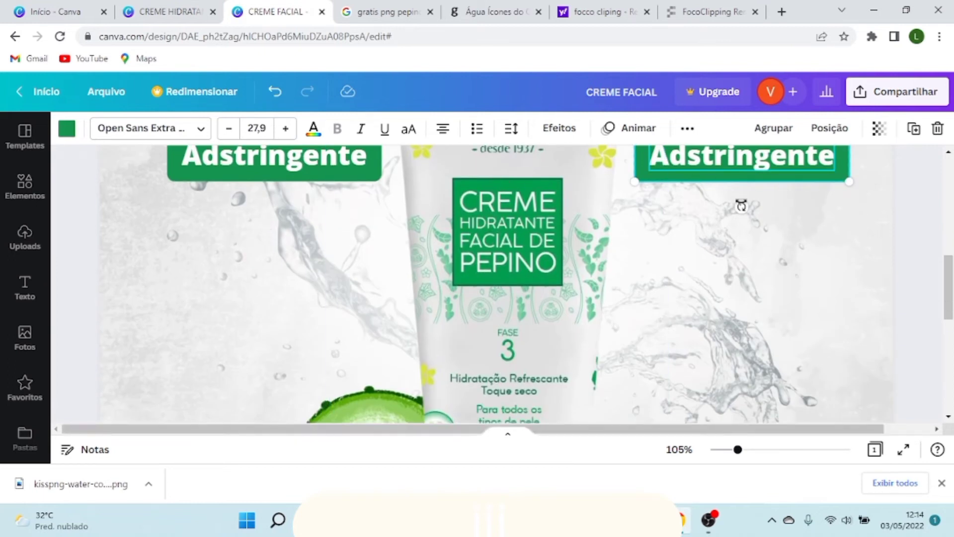
{"action": "key", "text": "ctrl+v"}
{"action": "left_click_drag", "start_coordinate": [309, 175], "coordinate": [289, 305]}
{"action": "key", "text": "ctrl+v"}
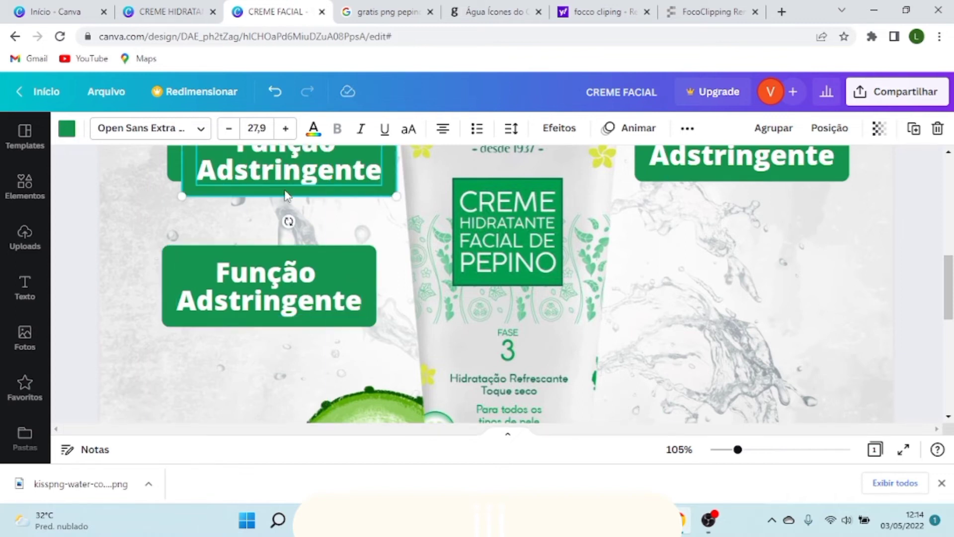
{"action": "left_click_drag", "start_coordinate": [286, 171], "coordinate": [728, 287]}
{"action": "left_click", "coordinate": [300, 307]}
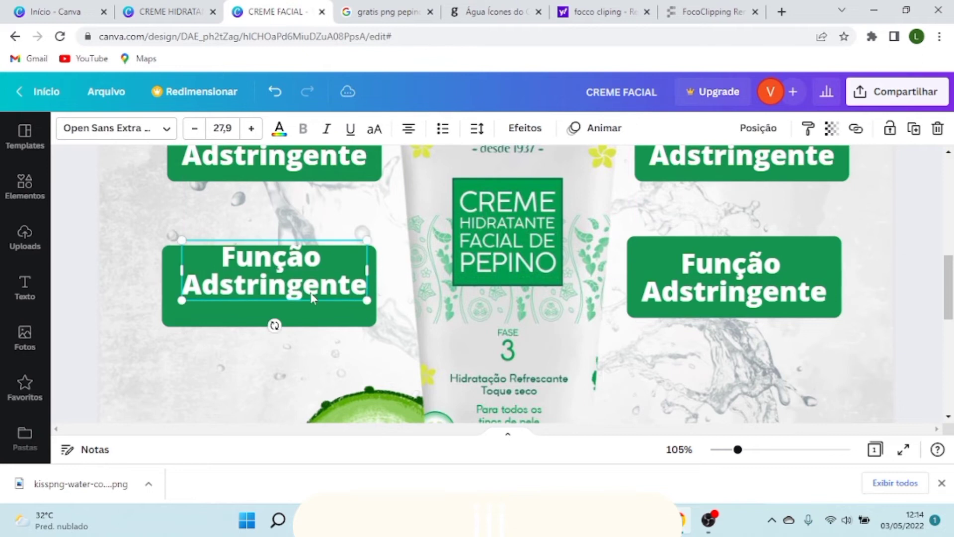
{"action": "scroll", "coordinate": [716, 288], "scroll_direction": "up", "scroll_amount": 3}
{"action": "scroll", "coordinate": [643, 308], "scroll_direction": "down", "scroll_amount": 3, "text": "ctrl"}
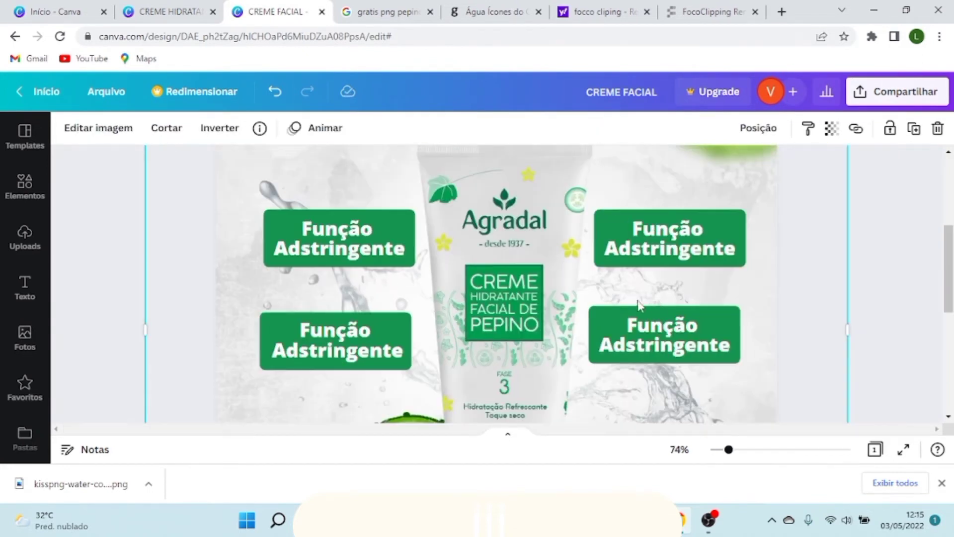
Step: Check the label wording in the CREME HIDRATANTE FACIAL design, and change the text of the upper label right of the tube to "Sensação de Frescor"
{"action": "left_click", "coordinate": [169, 11]}
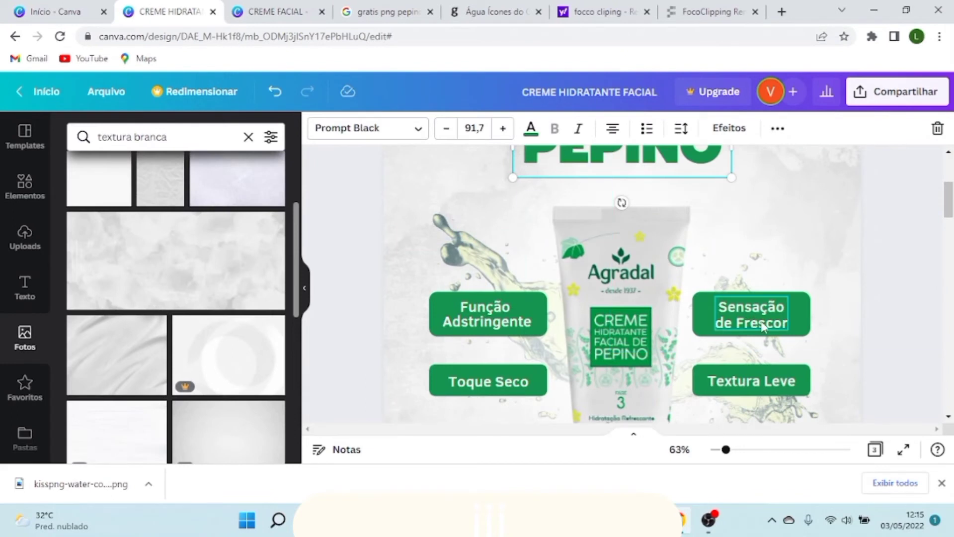
{"action": "left_click", "coordinate": [276, 12]}
{"action": "scroll", "coordinate": [653, 236], "scroll_direction": "up", "scroll_amount": 4}
{"action": "left_click", "coordinate": [662, 223]}
{"action": "left_click_drag", "start_coordinate": [657, 224], "coordinate": [810, 252]}
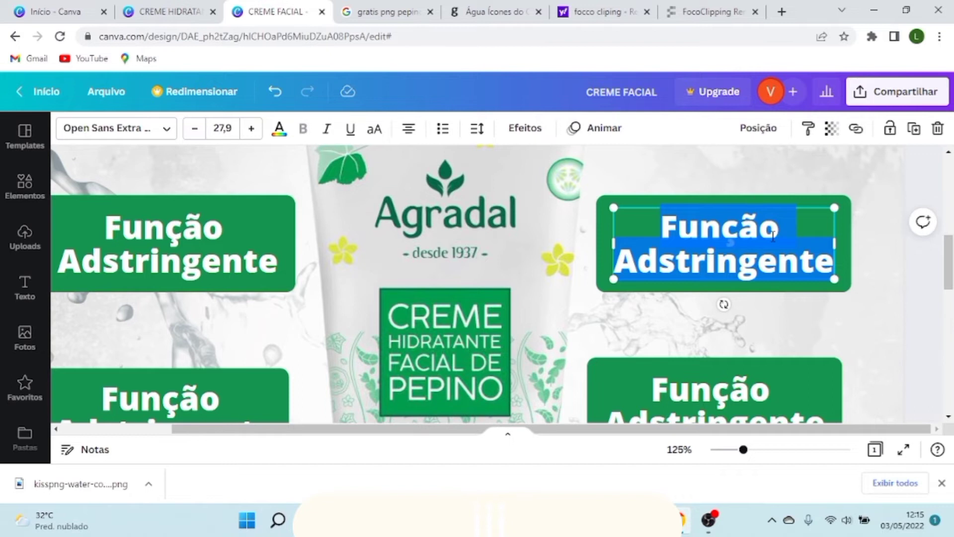
{"action": "left_click", "coordinate": [723, 257]}
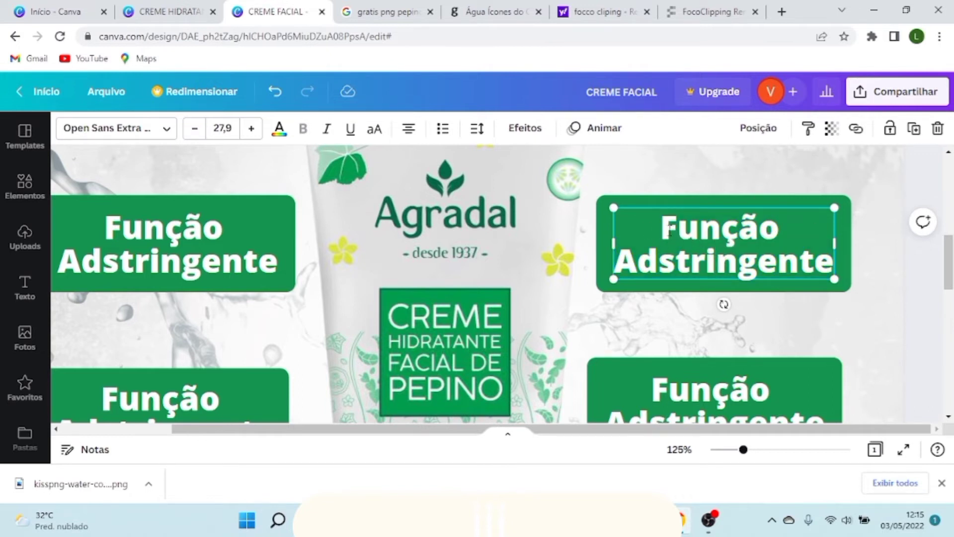
{"action": "left_click_drag", "start_coordinate": [664, 228], "coordinate": [815, 261]}
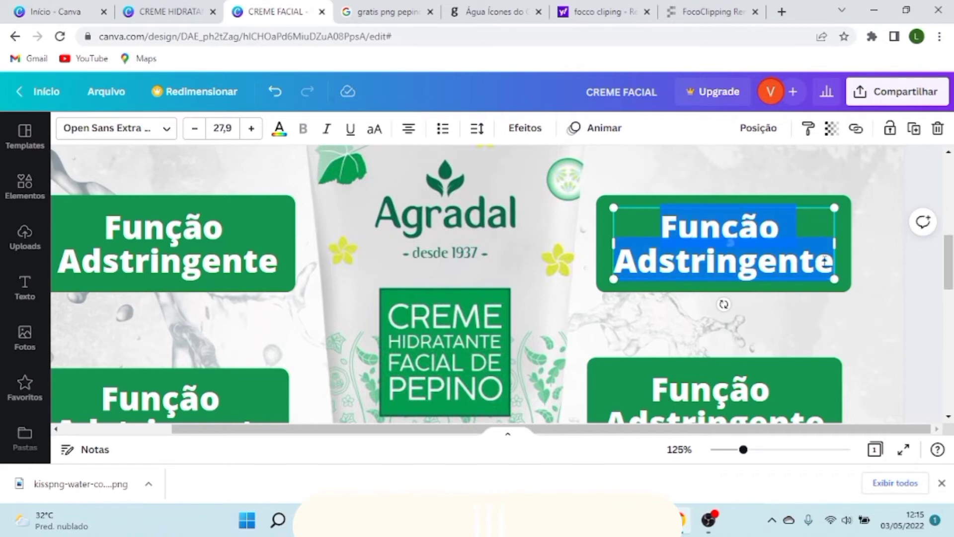
{"action": "type", "text": "Sens"}
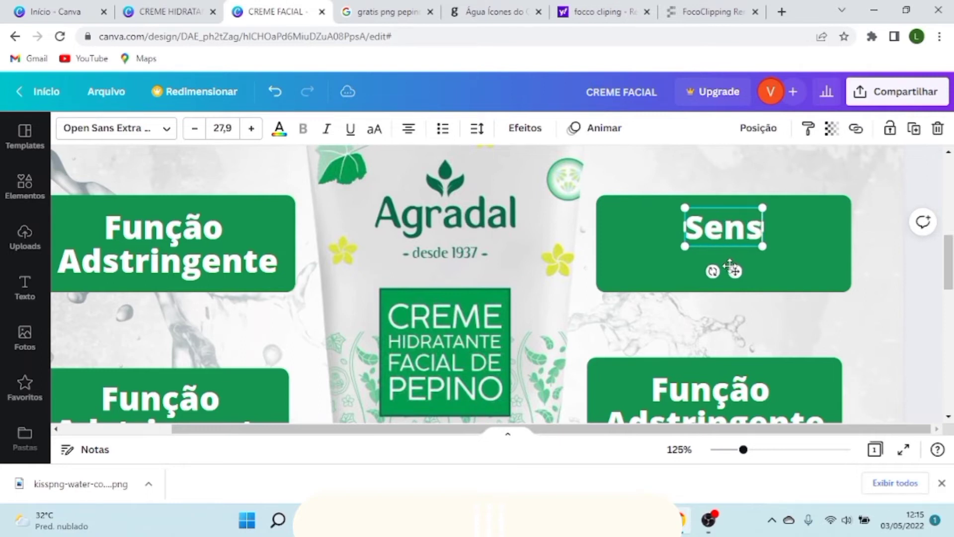
{"action": "type", "text": "ação"}
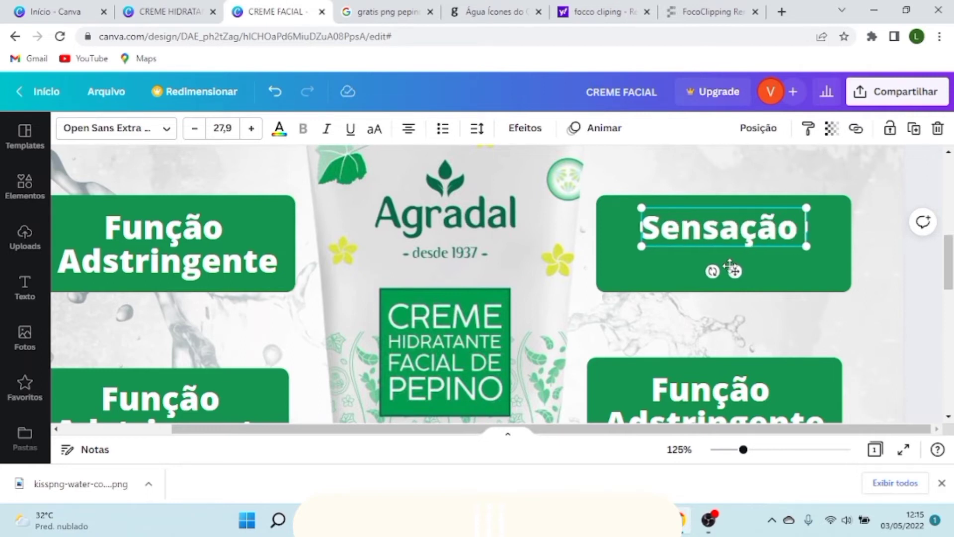
{"action": "type", "text": " de "}
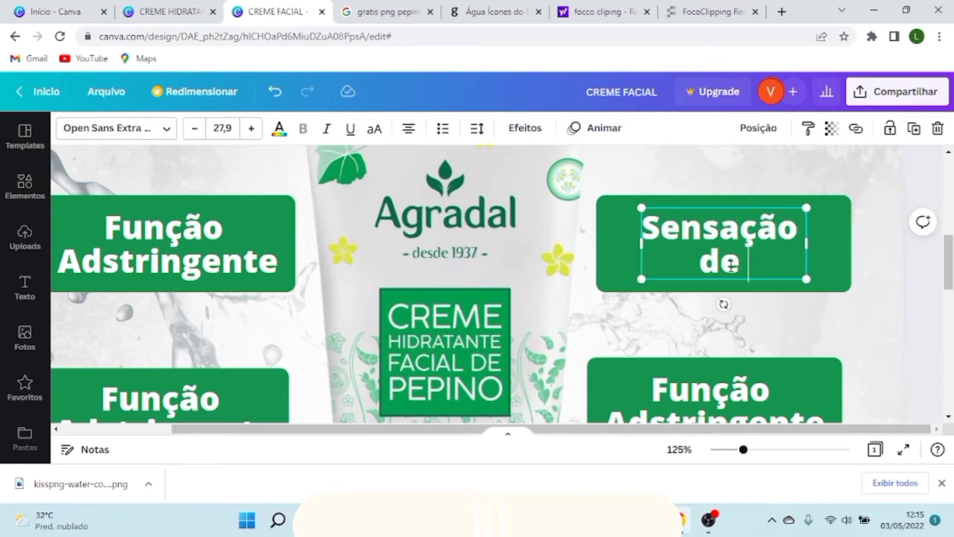
{"action": "type", "text": "Frescor"}
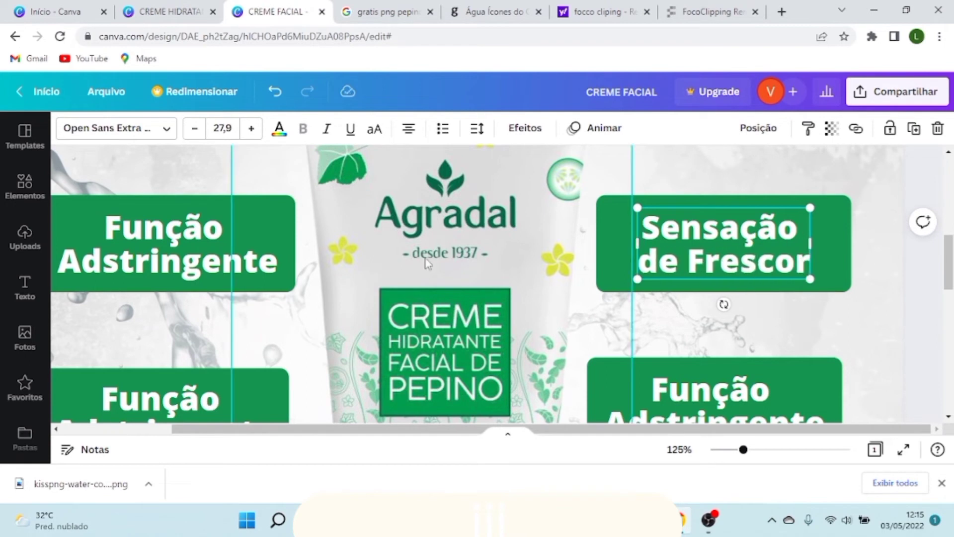
Step: Replace the text of the lower label left of the tube with "Toque Seco"
{"action": "left_click", "coordinate": [174, 11]}
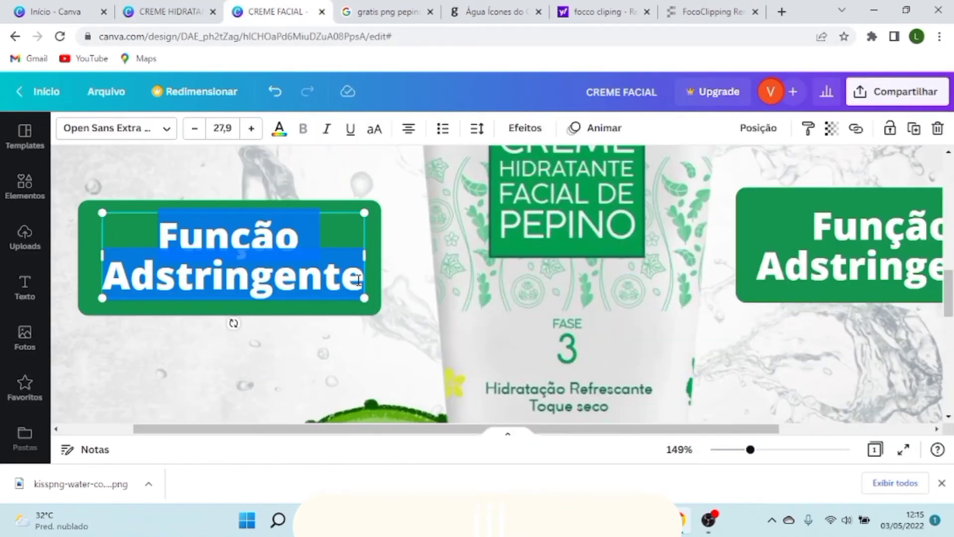
{"action": "key", "text": "BackSpace"}
{"action": "type", "text": "Toque "}
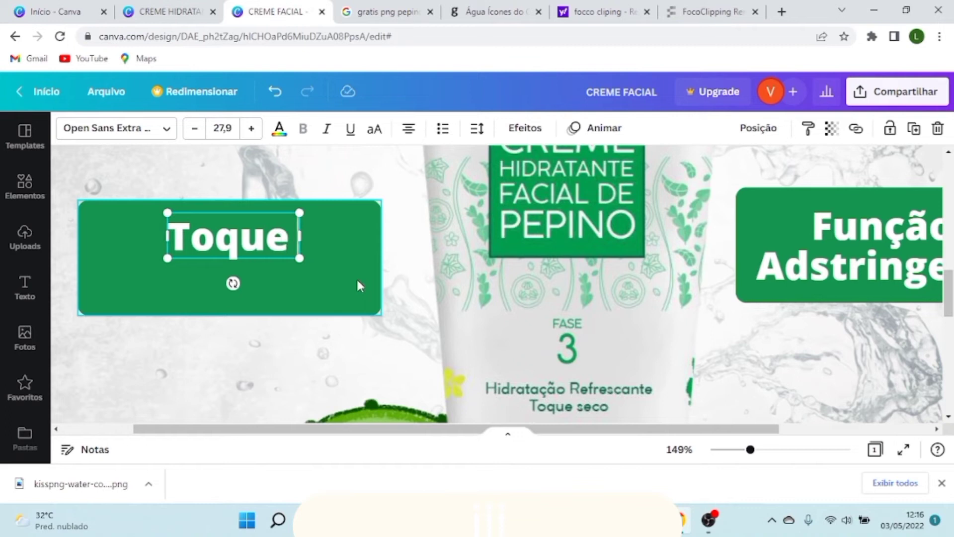
{"action": "type", "text": "Seco"}
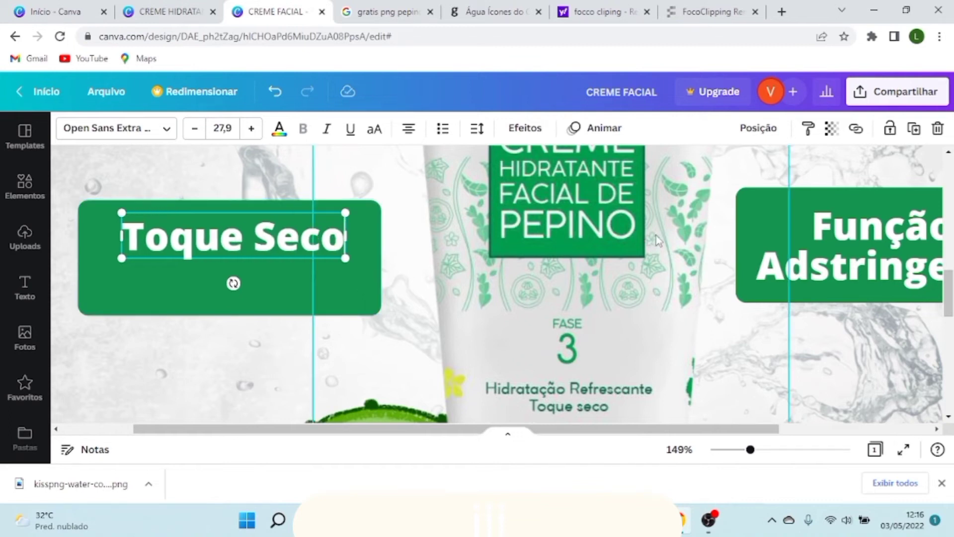
Step: Replace the text of the lower label right of the tube with "Textura Leve" and deselect it
{"action": "scroll", "coordinate": [858, 230], "scroll_direction": "down", "scroll_amount": 3}
{"action": "double_click", "coordinate": [766, 256]}
{"action": "key", "text": "BackSpace"}
{"action": "type", "text": "Te"}
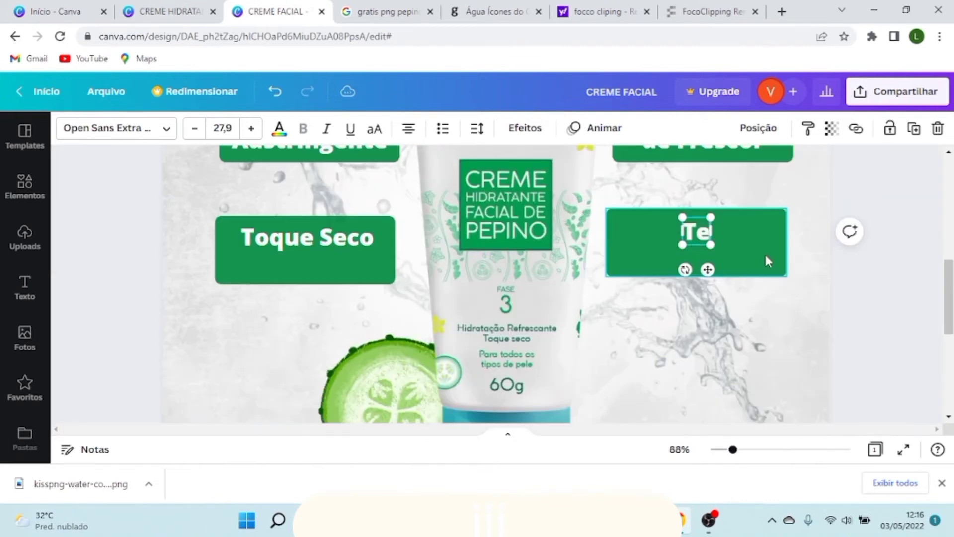
{"action": "type", "text": "xtura"}
{"action": "key", "text": "BackSpace"}
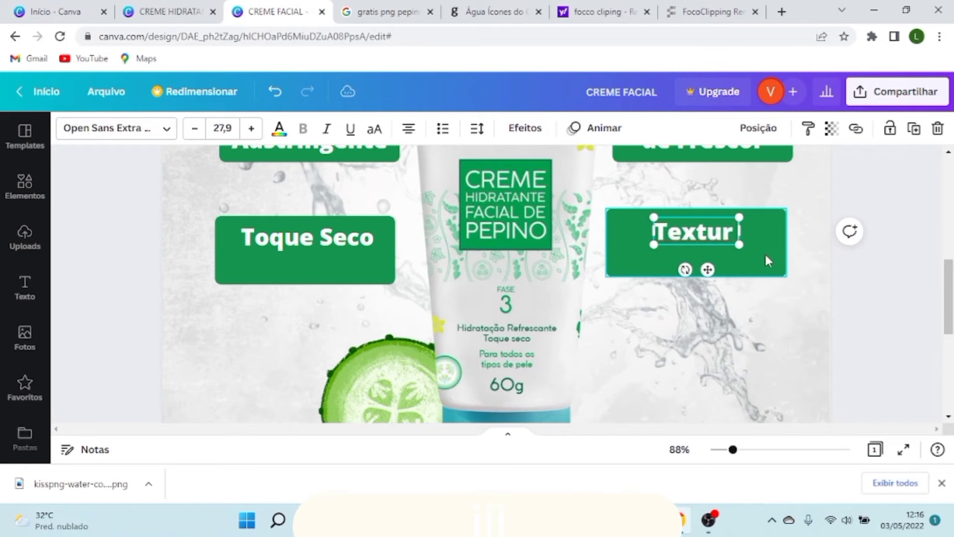
{"action": "type", "text": "a leve"}
{"action": "key", "text": "BackSpace"}
{"action": "key", "text": "BackSpace"}
{"action": "key", "text": "BackSpace"}
{"action": "key", "text": "BackSpace"}
{"action": "type", "text": "Leve"}
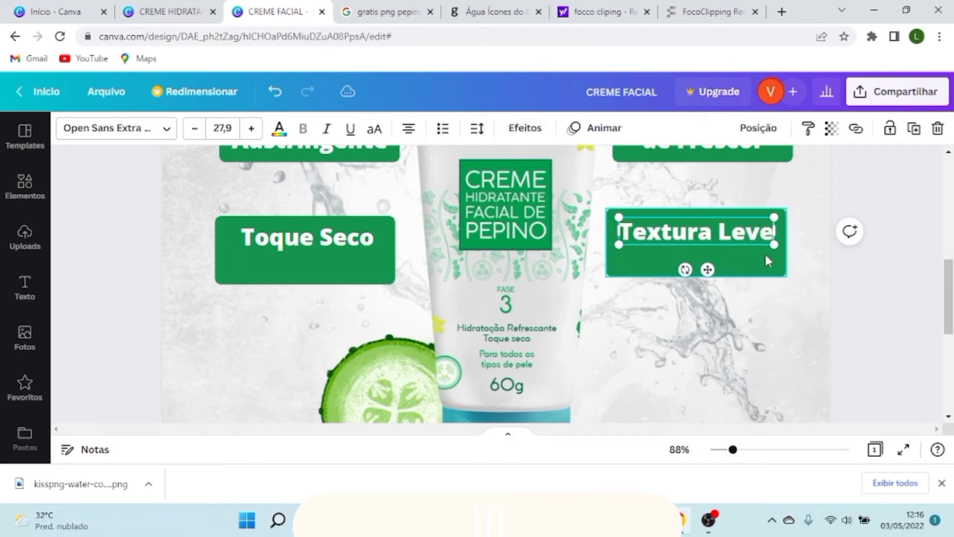
{"action": "left_click", "coordinate": [917, 366]}
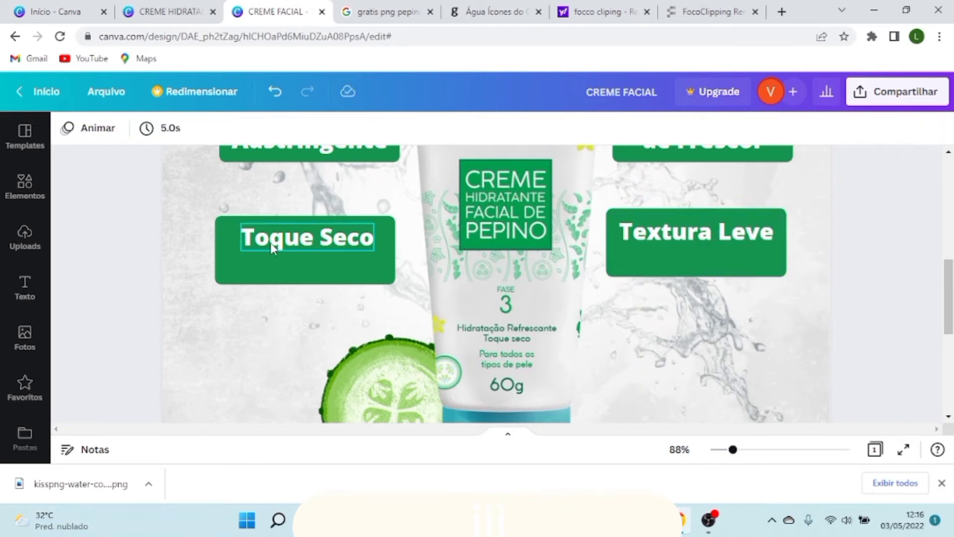
Step: Shorten the green rectangle behind the "Toque Seco" text so it fits a single line
{"action": "scroll", "coordinate": [327, 254], "scroll_direction": "up", "scroll_amount": 1}
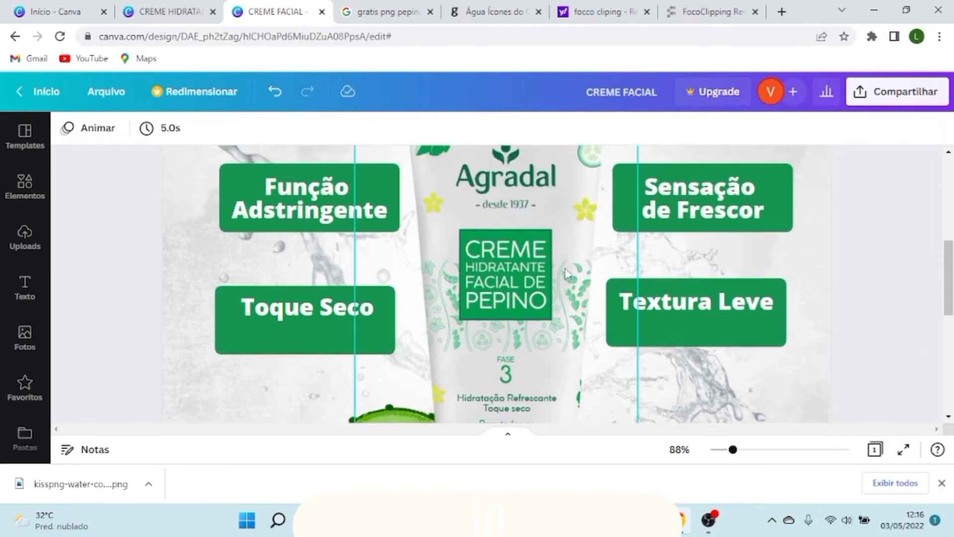
{"action": "scroll", "coordinate": [566, 272], "scroll_direction": "down", "scroll_amount": 1}
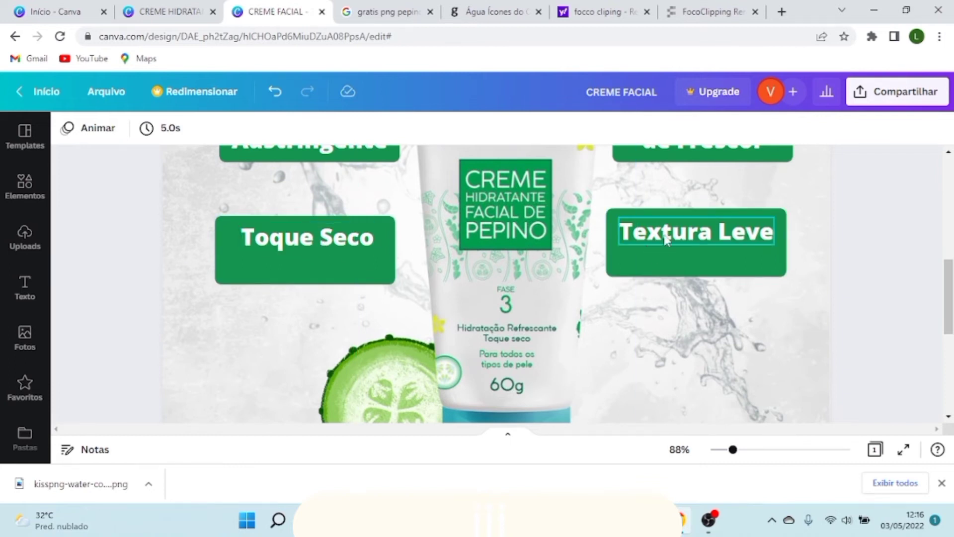
{"action": "left_click", "coordinate": [344, 246]}
{"action": "scroll", "coordinate": [338, 243], "scroll_direction": "up", "scroll_amount": 1}
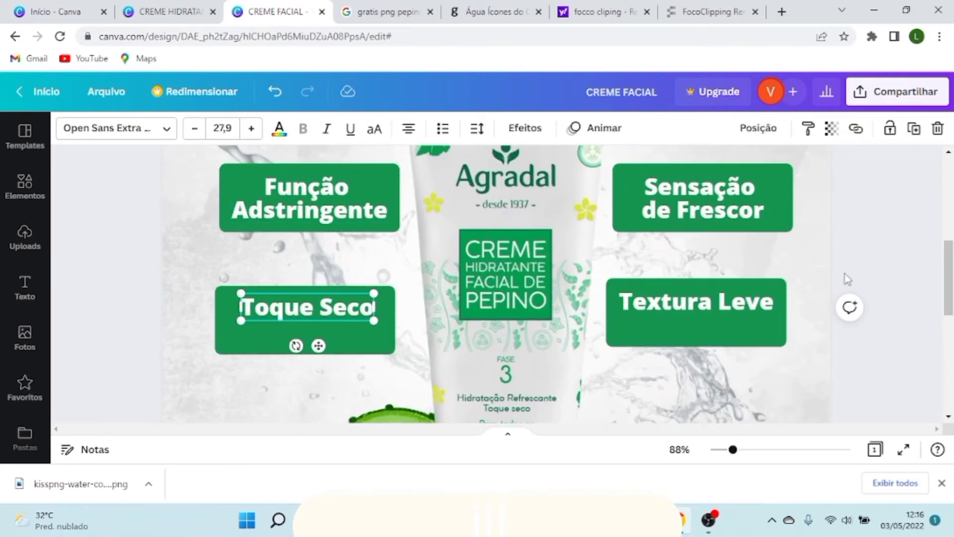
{"action": "left_click", "coordinate": [234, 343]}
{"action": "scroll", "coordinate": [236, 347], "scroll_direction": "up", "scroll_amount": 3}
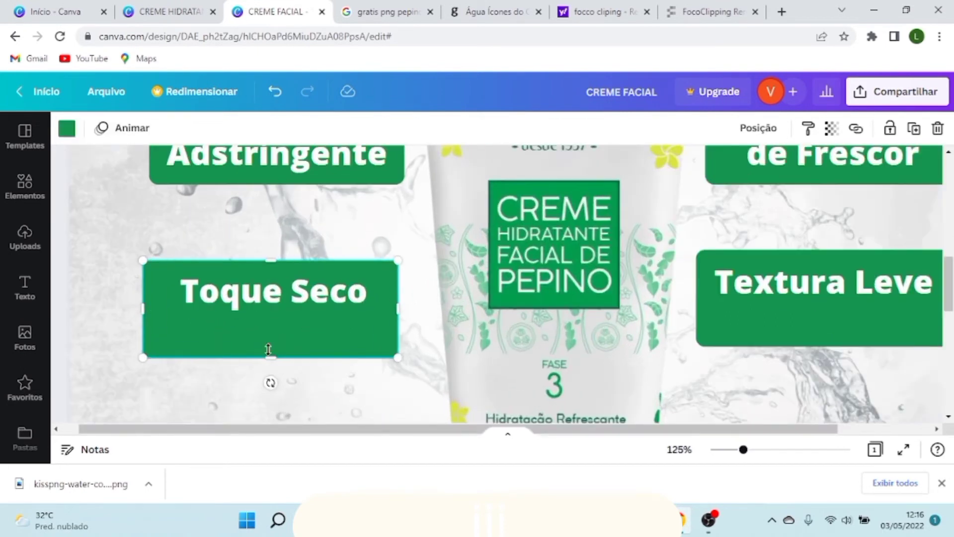
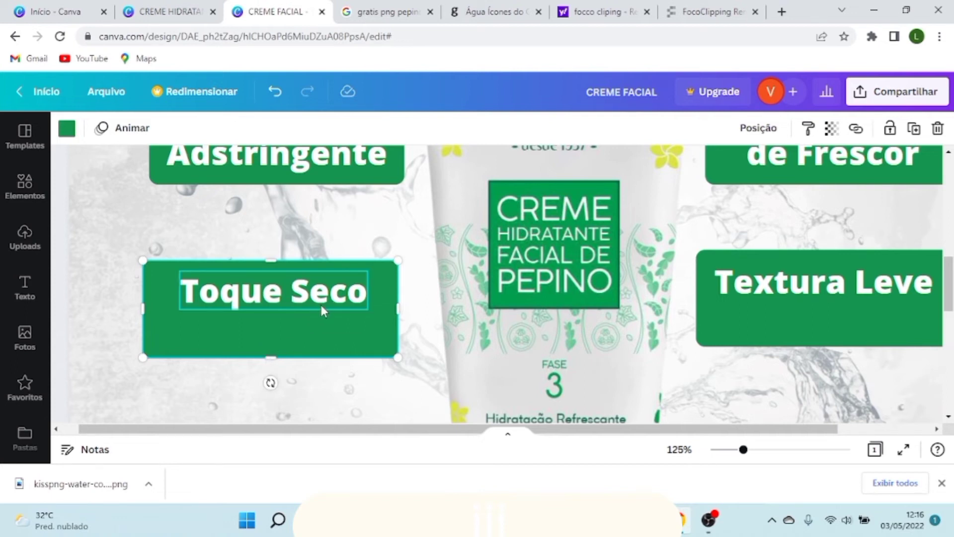
{"action": "left_click_drag", "start_coordinate": [273, 356], "coordinate": [276, 319]}
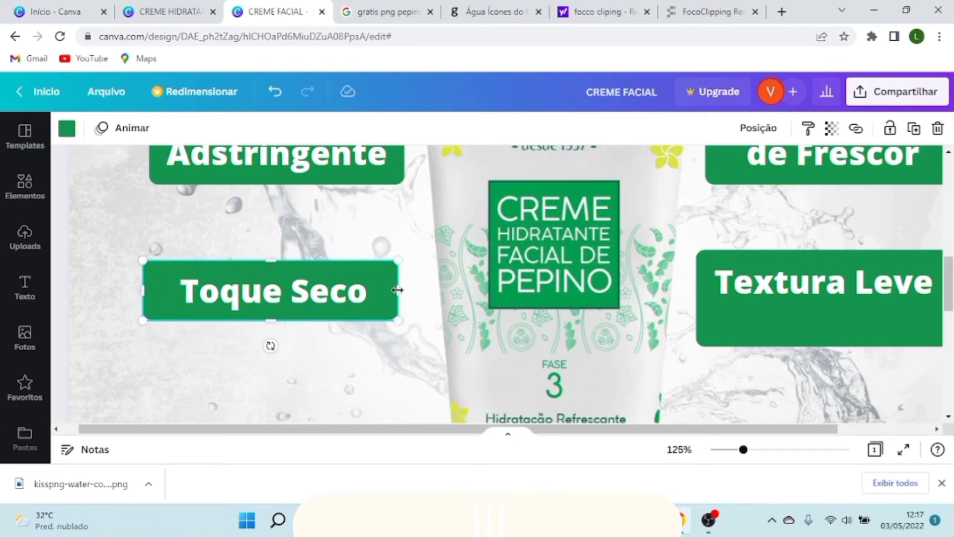
Step: Delete the taller green rectangle behind the "Textura Leve" text
{"action": "left_click", "coordinate": [794, 320]}
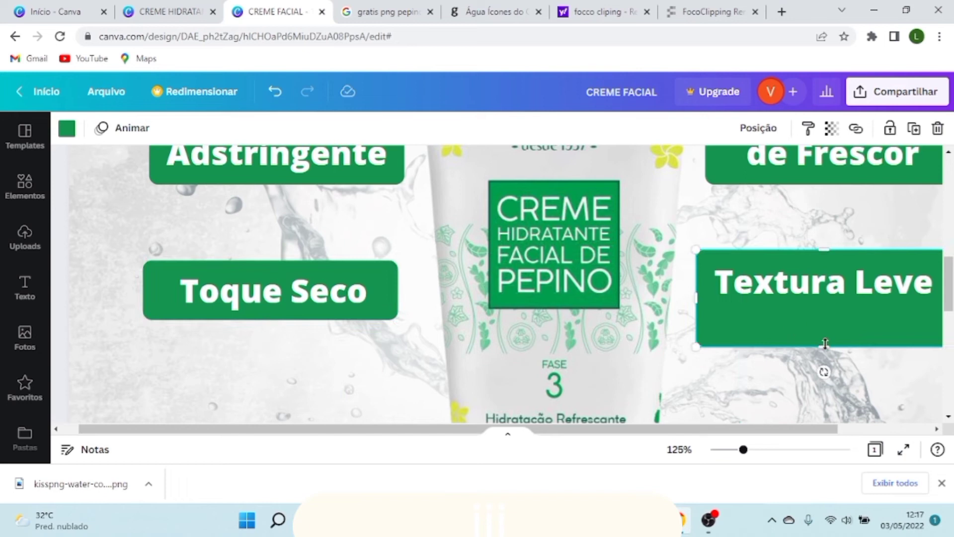
{"action": "left_click", "coordinate": [241, 263]}
{"action": "left_click", "coordinate": [793, 324]}
{"action": "key", "text": "Delete"}
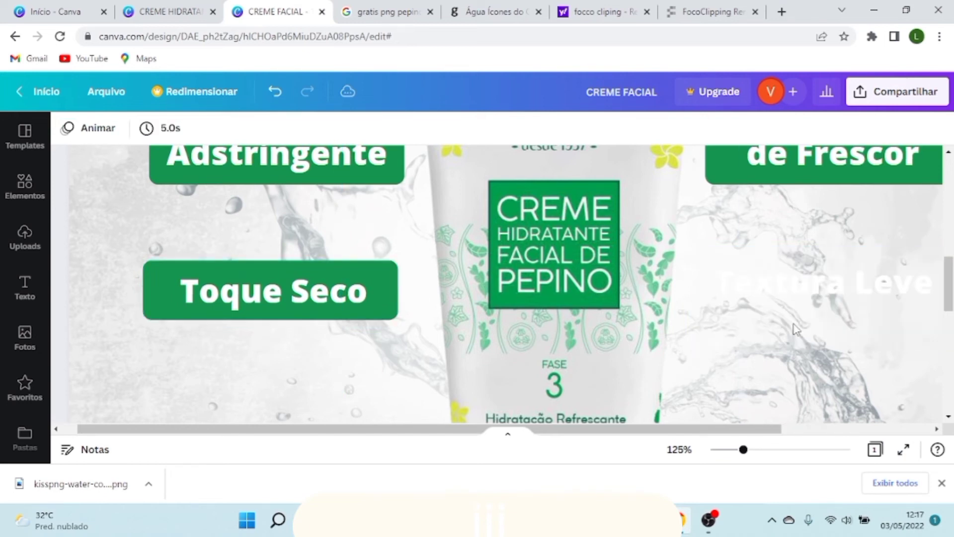
Step: Duplicate the shortened "Toque Seco" rectangle and move the copy to the right side of the tube
{"action": "left_click", "coordinate": [229, 270]}
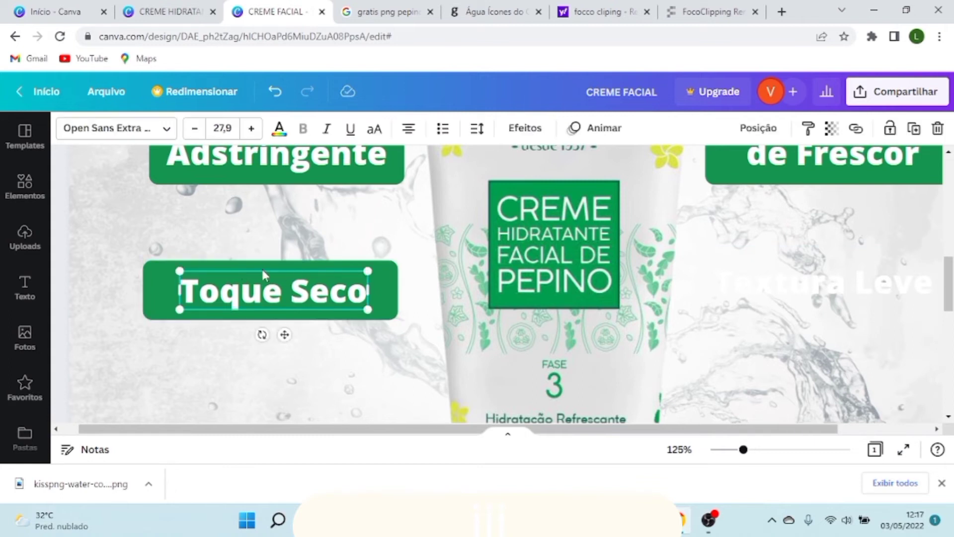
{"action": "left_click", "coordinate": [151, 282]}
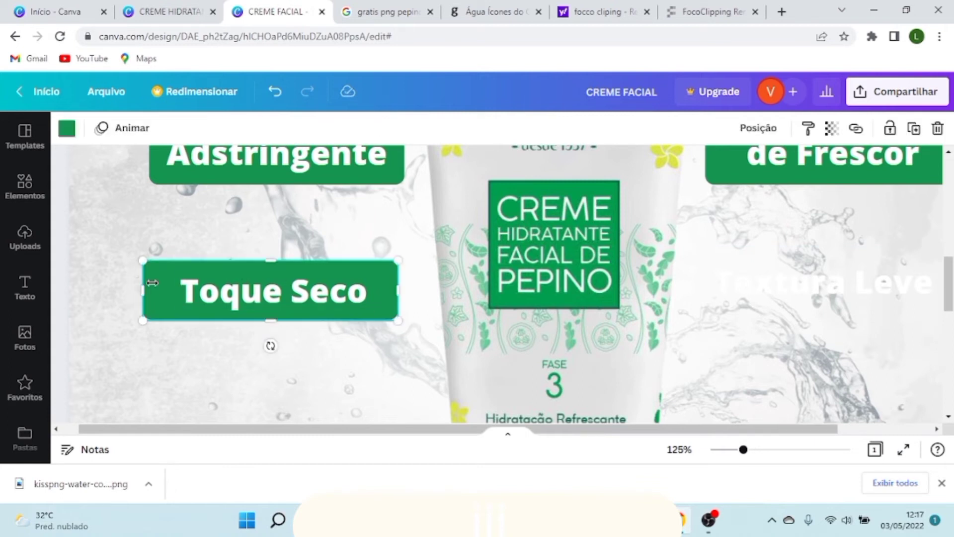
{"action": "key", "text": "ctrl+d"}
{"action": "left_click_drag", "start_coordinate": [219, 311], "coordinate": [715, 298]}
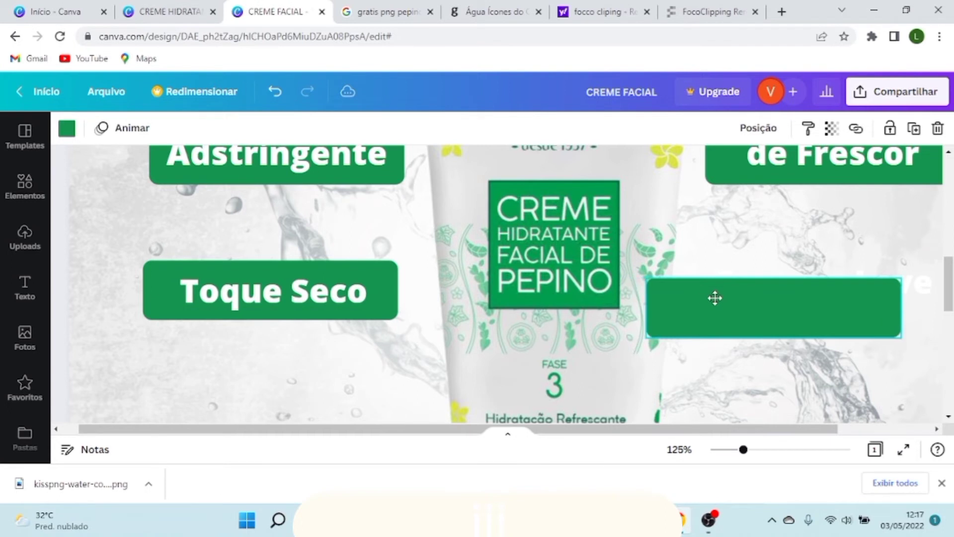
Step: Position the copied green rectangle over the "Textura Leve" text and send it backward behind the text
{"action": "scroll", "coordinate": [745, 318], "scroll_direction": "up", "scroll_amount": 2}
{"action": "scroll", "coordinate": [747, 341], "scroll_direction": "down", "scroll_amount": 2}
{"action": "scroll", "coordinate": [764, 246], "scroll_direction": "down", "scroll_amount": 3}
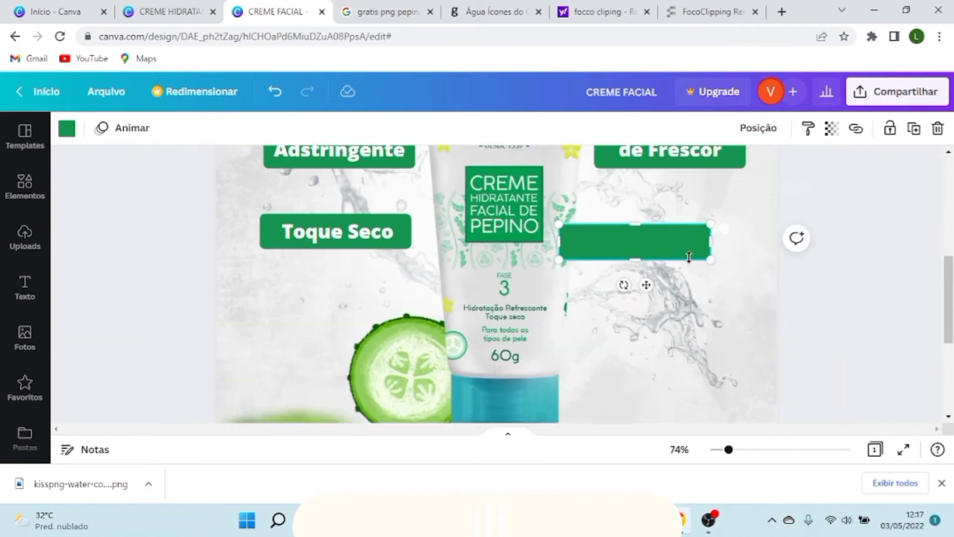
{"action": "scroll", "coordinate": [689, 257], "scroll_direction": "up", "scroll_amount": 1}
{"action": "left_click_drag", "start_coordinate": [693, 257], "coordinate": [744, 247]}
{"action": "key", "text": "ctrl+z"}
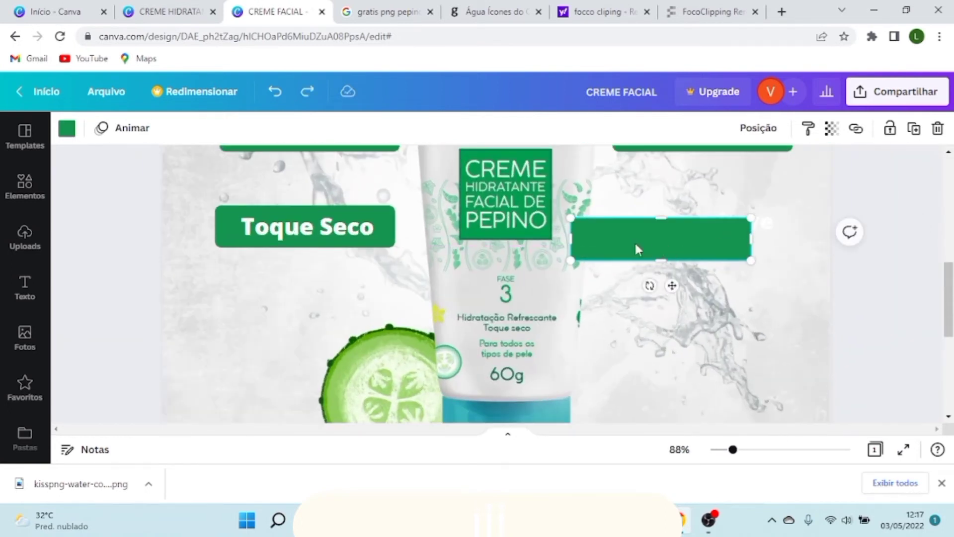
{"action": "left_click_drag", "start_coordinate": [637, 248], "coordinate": [662, 227]}
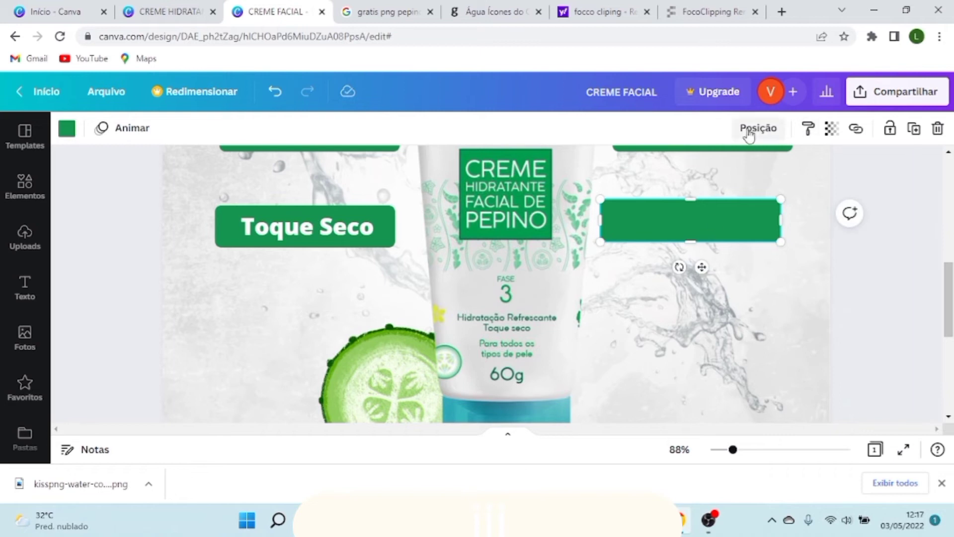
{"action": "left_click", "coordinate": [749, 134]}
{"action": "left_click", "coordinate": [691, 180]}
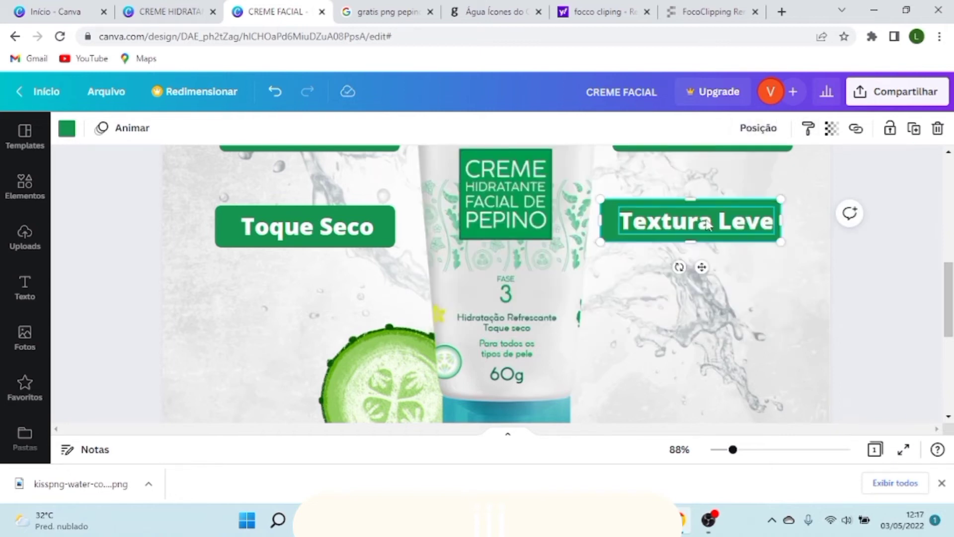
Step: Align the green rectangles of "Função Adstringente" and "Toque Seco" to each other's horizontal centre
{"action": "scroll", "coordinate": [708, 226], "scroll_direction": "up", "scroll_amount": 1}
{"action": "scroll", "coordinate": [708, 225], "scroll_direction": "up", "scroll_amount": 1}
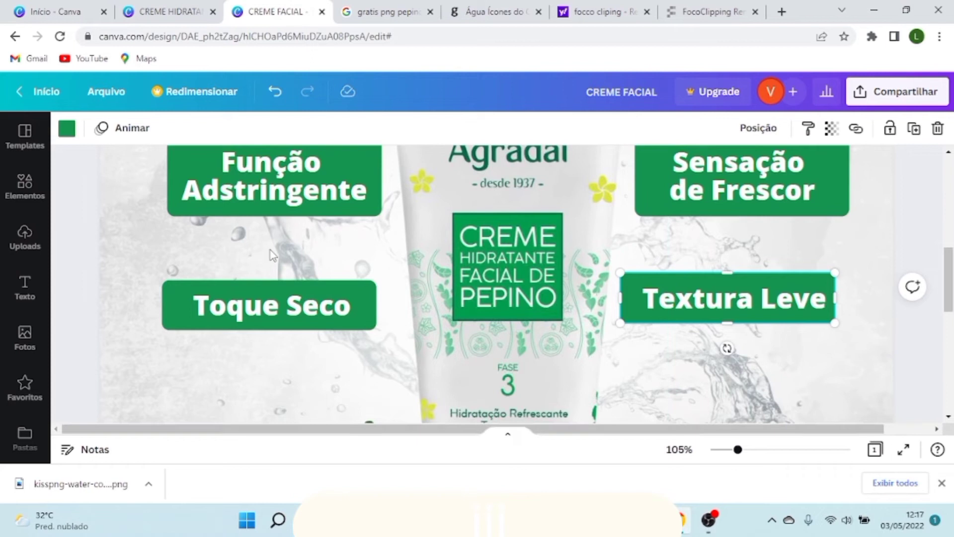
{"action": "scroll", "coordinate": [181, 200], "scroll_direction": "up", "scroll_amount": 2}
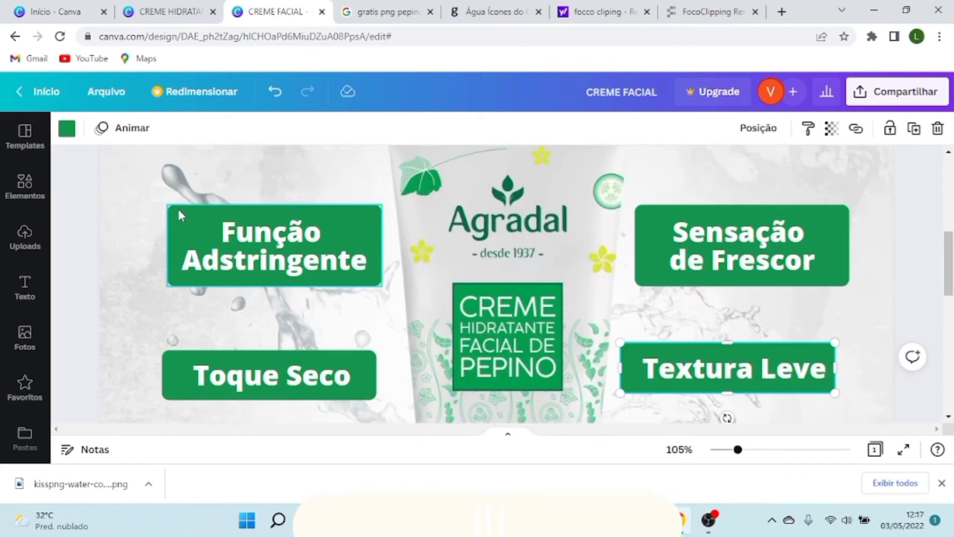
{"action": "left_click", "coordinate": [172, 371]}
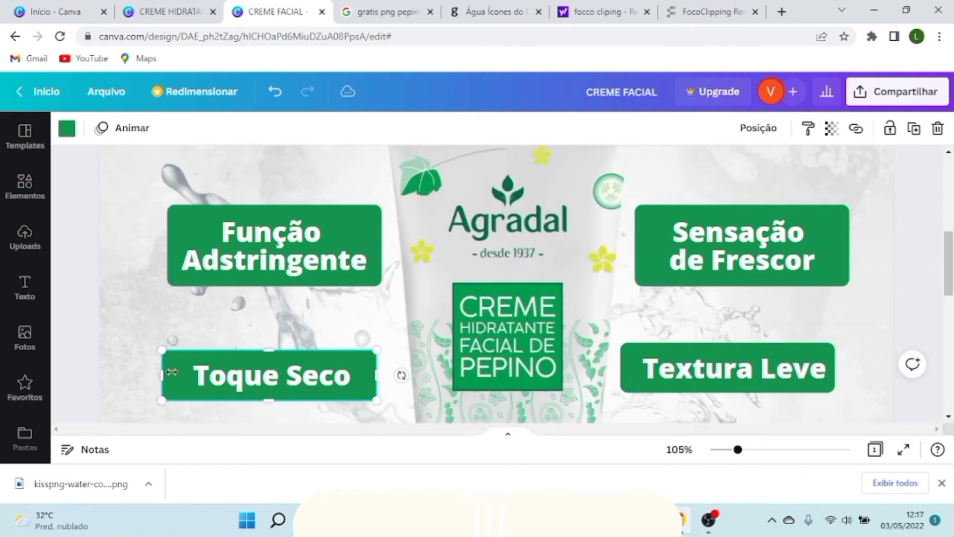
{"action": "left_click", "coordinate": [179, 220]}
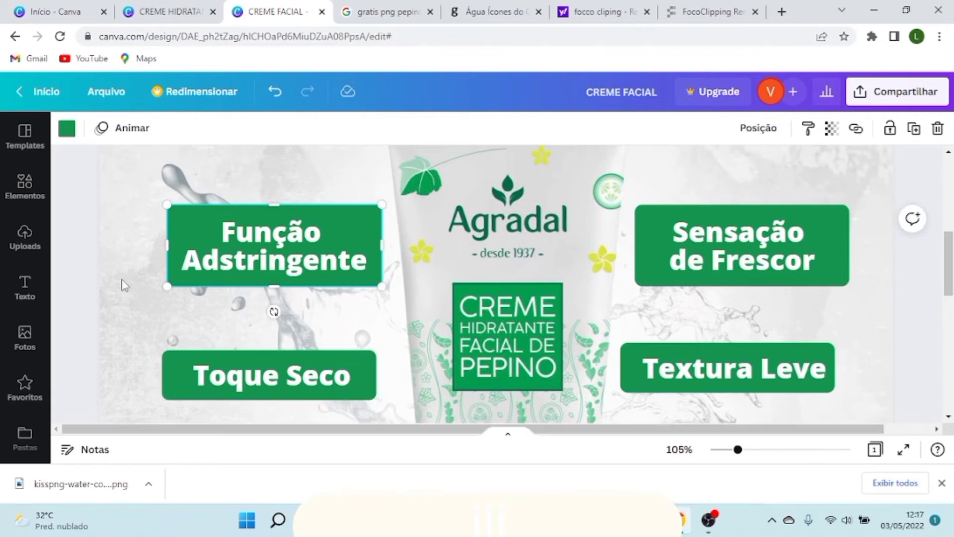
{"action": "left_click", "coordinate": [166, 219]}
{"action": "left_click", "coordinate": [178, 219]}
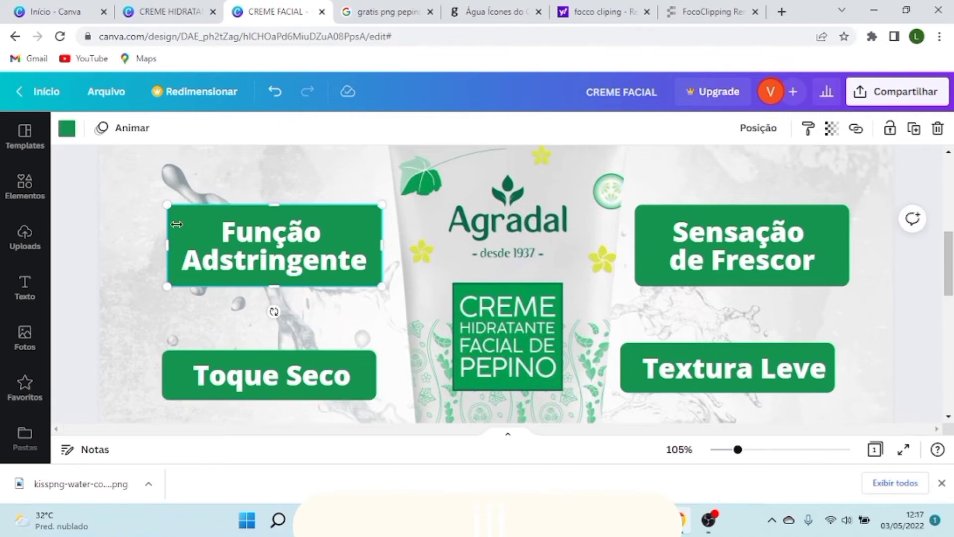
{"action": "left_click", "coordinate": [174, 362], "text": "shift"}
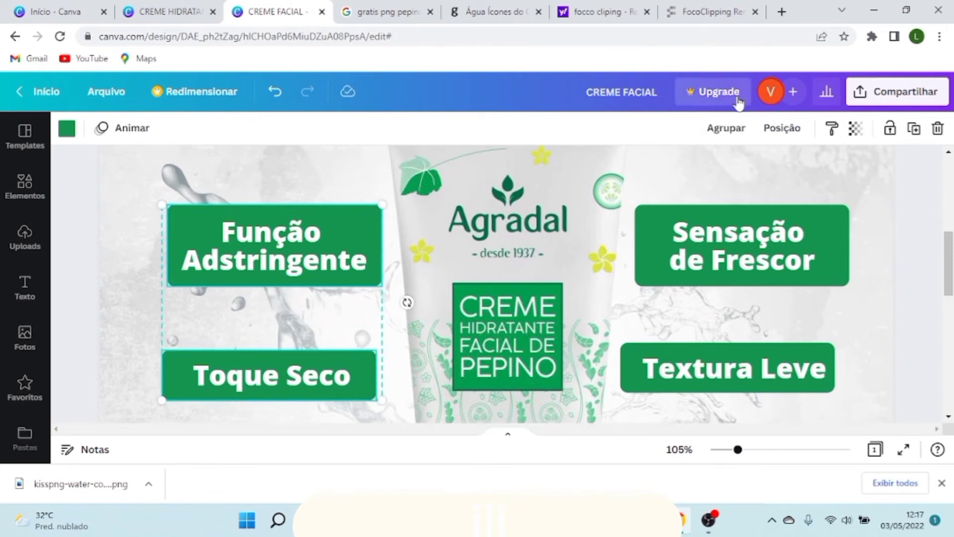
{"action": "left_click", "coordinate": [786, 130]}
{"action": "left_click", "coordinate": [680, 287]}
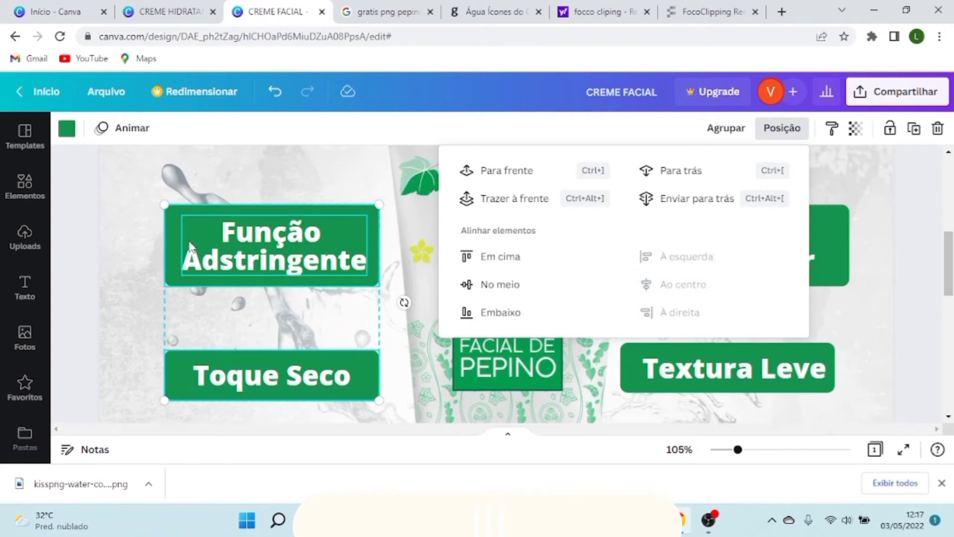
{"action": "left_click", "coordinate": [325, 194]}
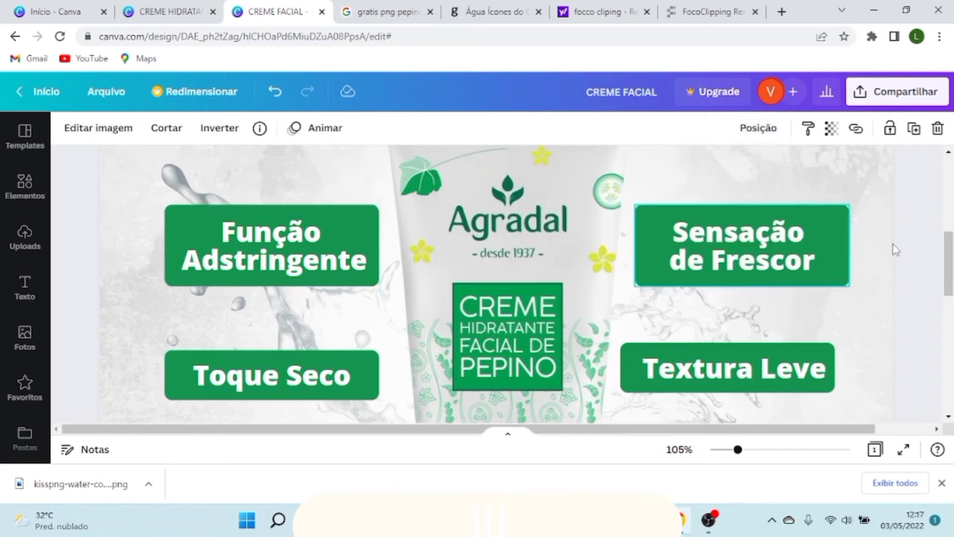
Step: Align the green rectangles of "Sensação de Frescor" and "Textura Leve" to each other's horizontal centre
{"action": "left_click", "coordinate": [842, 251]}
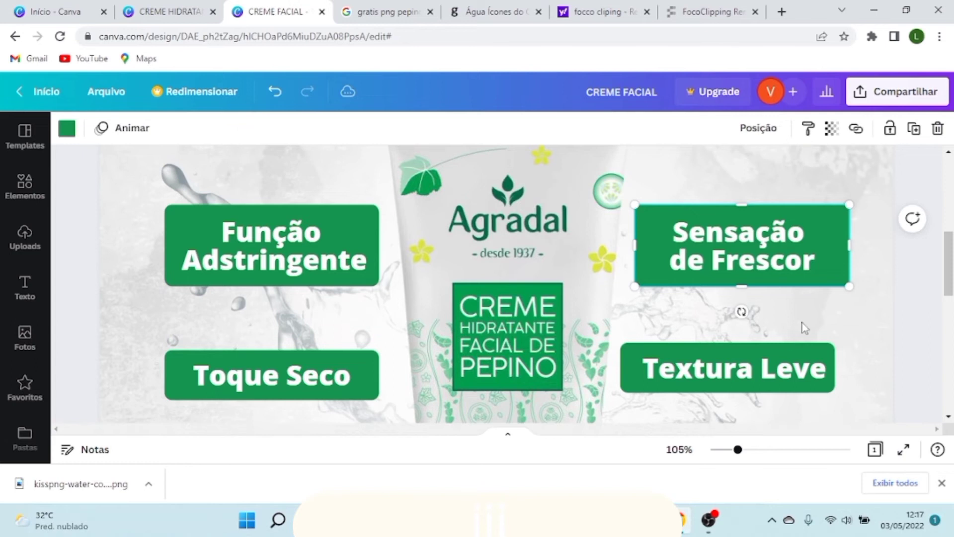
{"action": "left_click", "coordinate": [629, 365], "text": "shift"}
{"action": "left_click", "coordinate": [782, 128]}
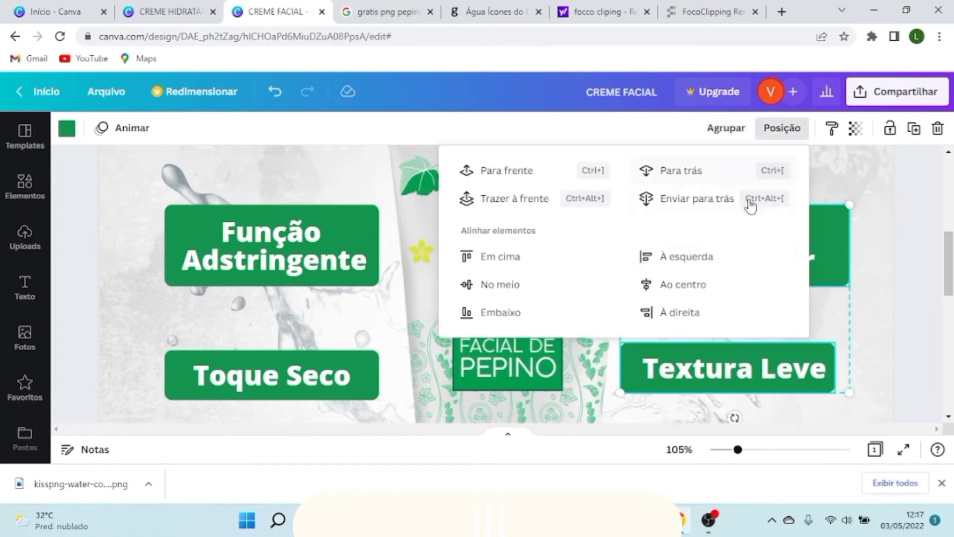
{"action": "left_click", "coordinate": [677, 284]}
{"action": "left_click", "coordinate": [869, 311]}
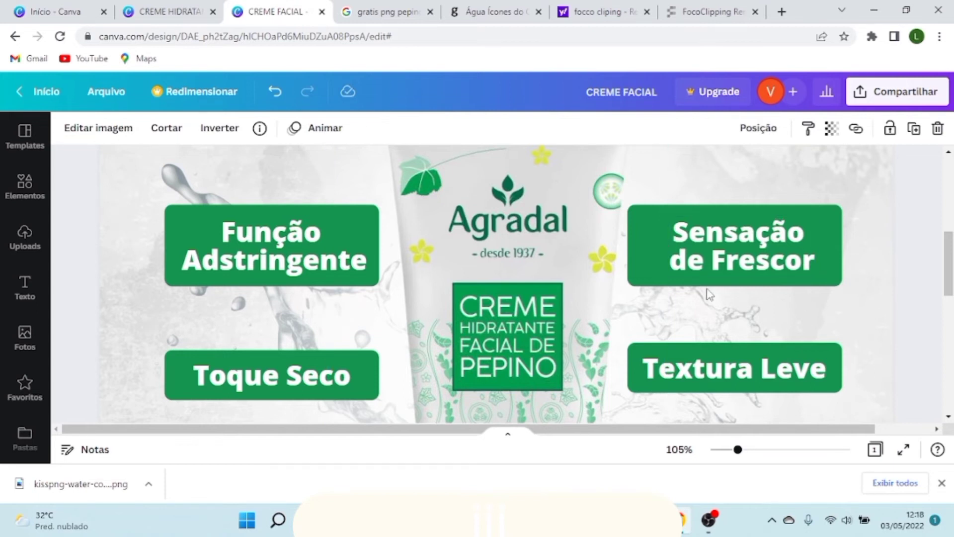
Step: Review the overall layout, from the title and benefit labels down to the blurred cucumber slice in the lower-left corner
{"action": "scroll", "coordinate": [746, 244], "scroll_direction": "down", "scroll_amount": 6}
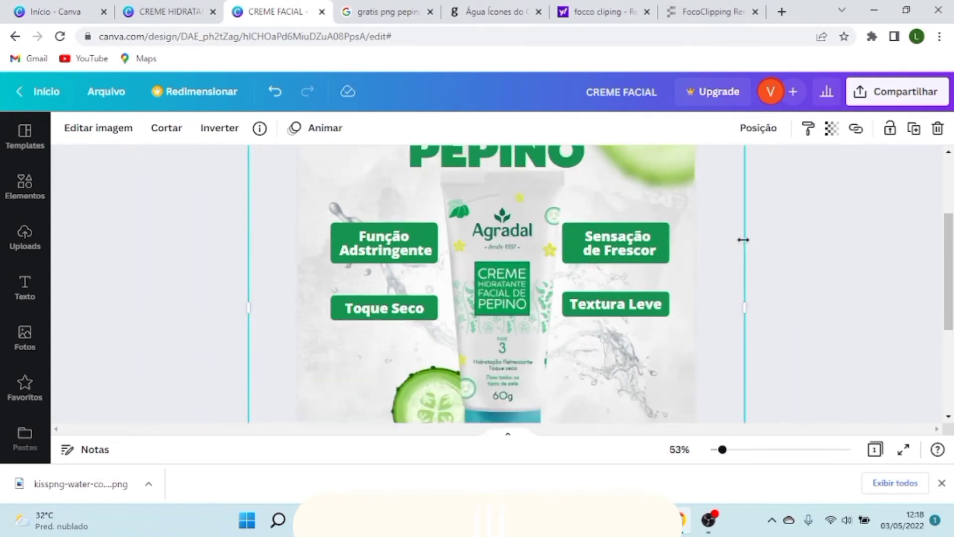
{"action": "left_click", "coordinate": [777, 317]}
{"action": "scroll", "coordinate": [779, 317], "scroll_direction": "down", "scroll_amount": 2}
{"action": "left_click_drag", "start_coordinate": [422, 345], "coordinate": [416, 341]}
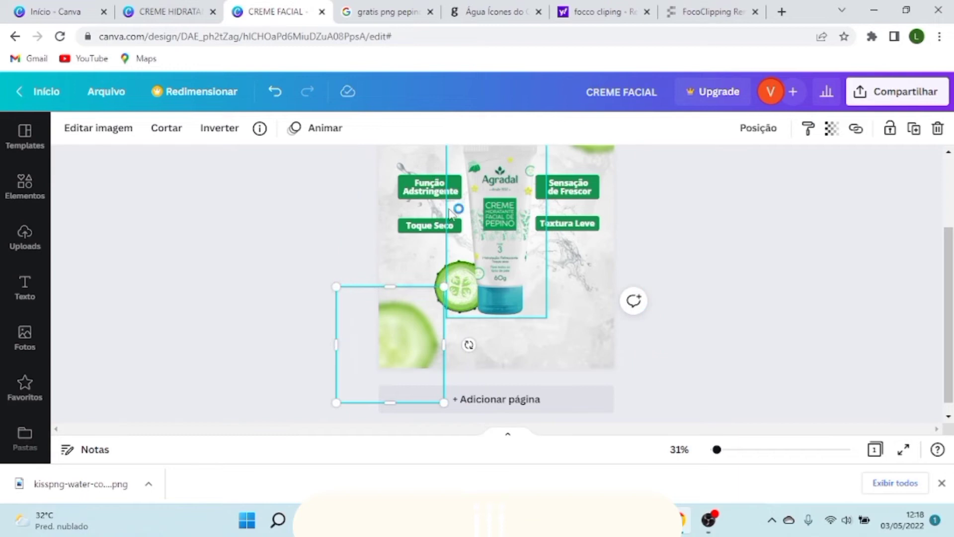
{"action": "scroll", "coordinate": [523, 219], "scroll_direction": "up", "scroll_amount": 2}
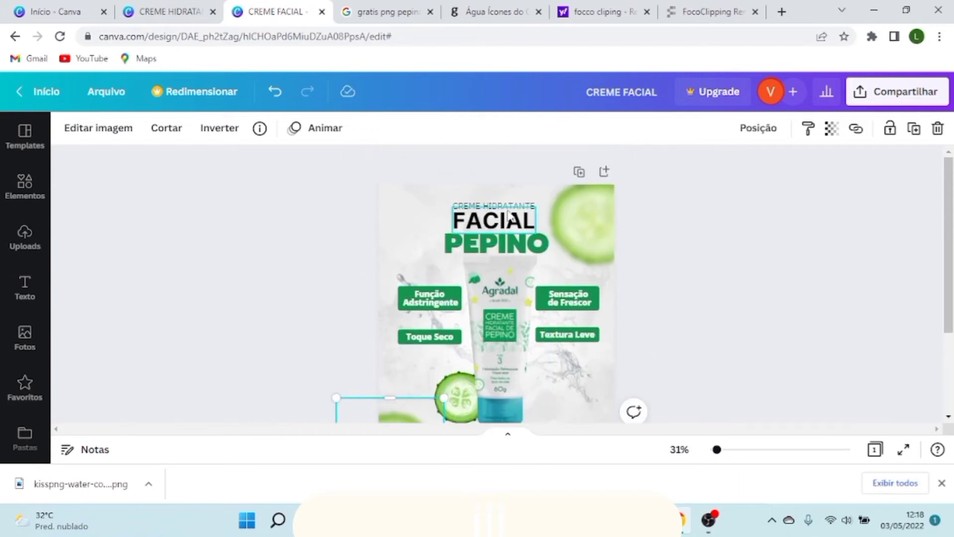
{"action": "scroll", "coordinate": [508, 218], "scroll_direction": "up", "scroll_amount": 3}
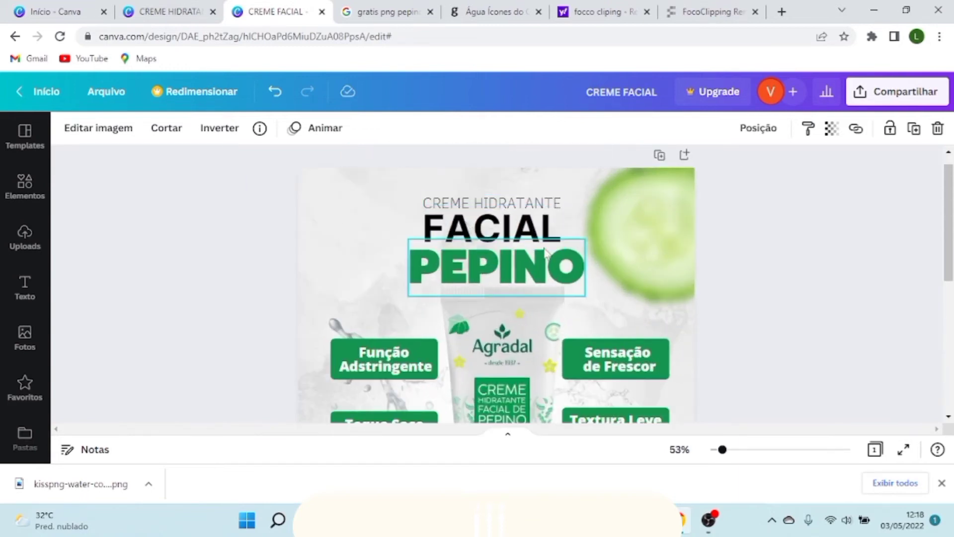
{"action": "scroll", "coordinate": [720, 356], "scroll_direction": "down", "scroll_amount": 3}
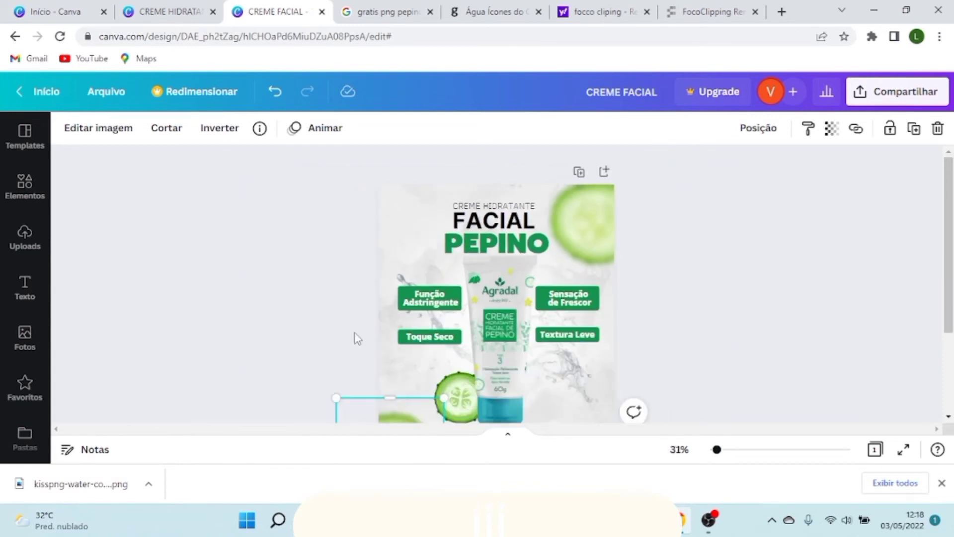
{"action": "scroll", "coordinate": [357, 338], "scroll_direction": "down", "scroll_amount": 2}
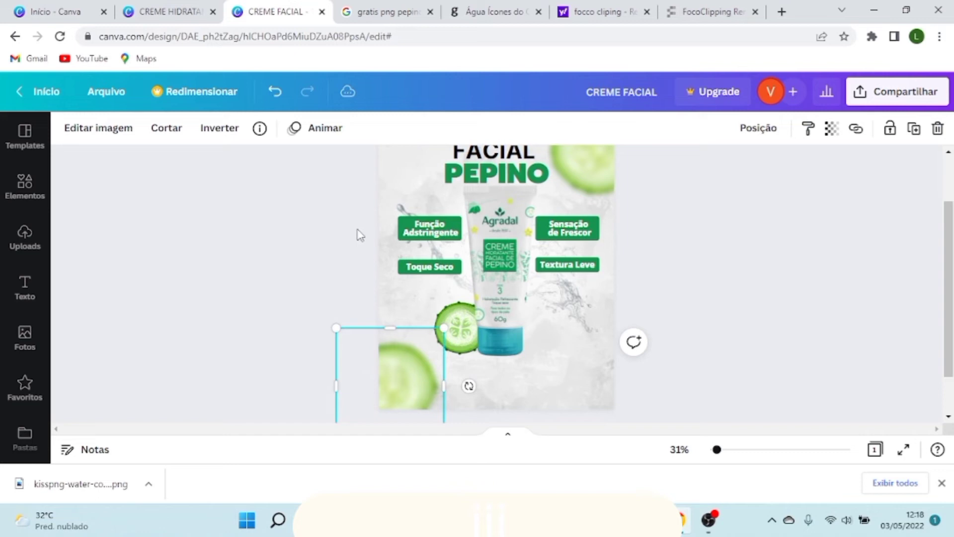
{"action": "left_click", "coordinate": [353, 214]}
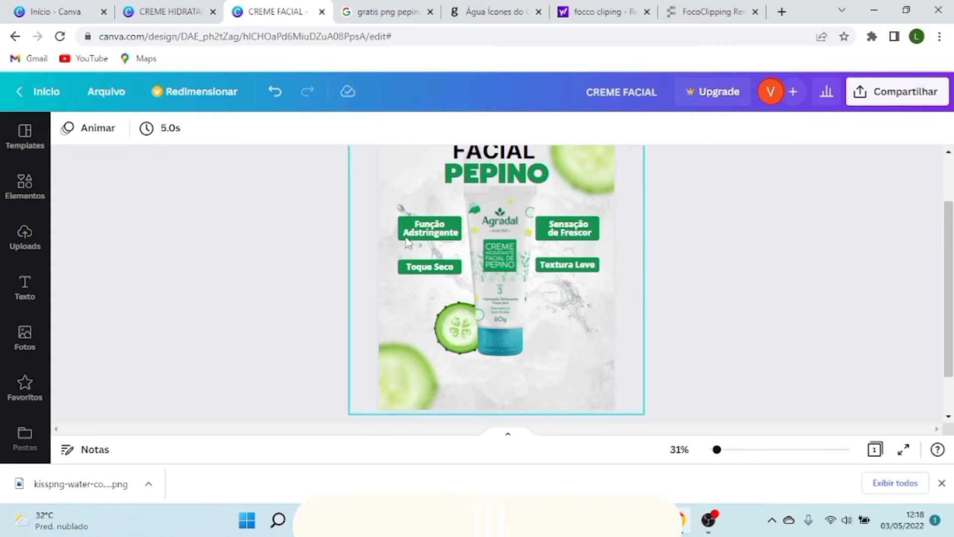
{"action": "left_click_drag", "start_coordinate": [349, 212], "coordinate": [675, 325]}
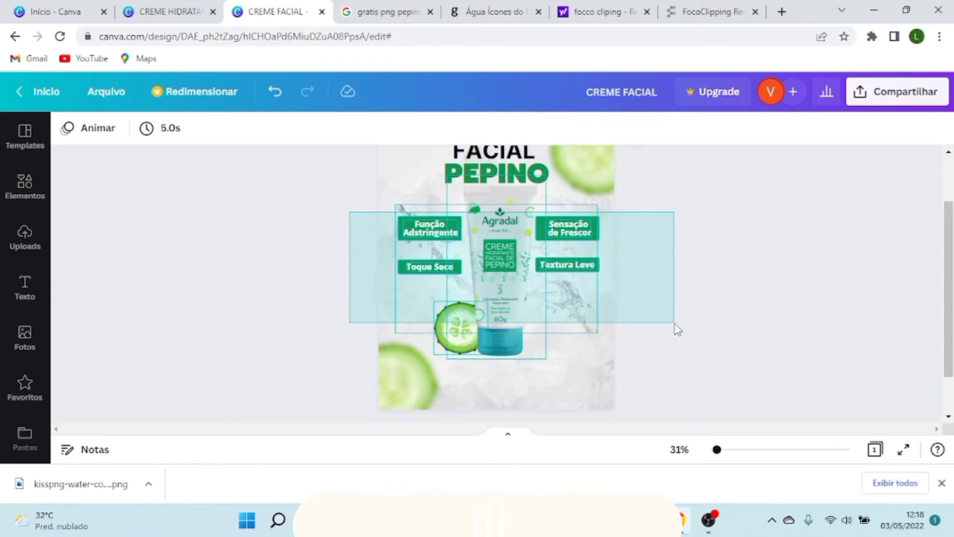
{"action": "left_click_drag", "start_coordinate": [675, 324], "coordinate": [676, 325]}
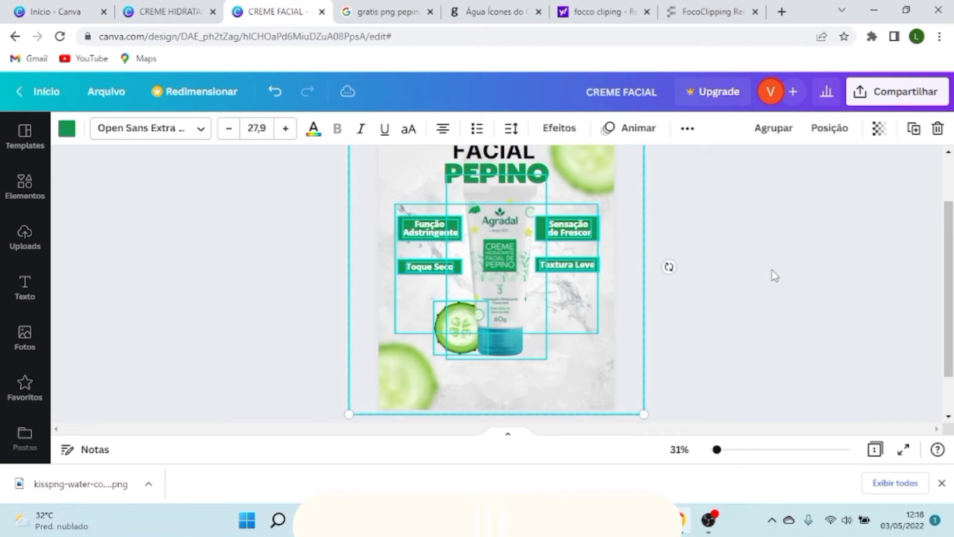
{"action": "left_click", "coordinate": [774, 276]}
{"action": "scroll", "coordinate": [361, 191], "scroll_direction": "up", "scroll_amount": 2}
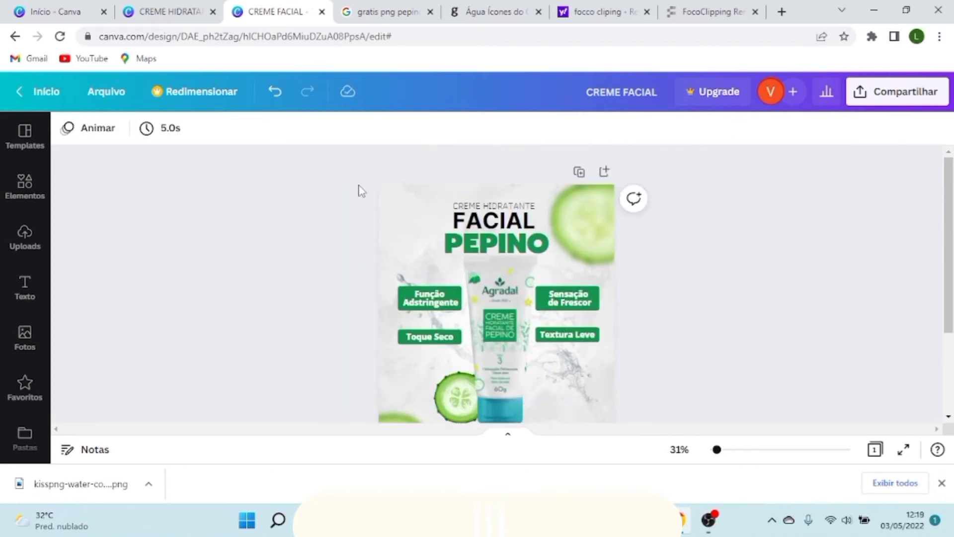
{"action": "left_click_drag", "start_coordinate": [343, 208], "coordinate": [600, 247]}
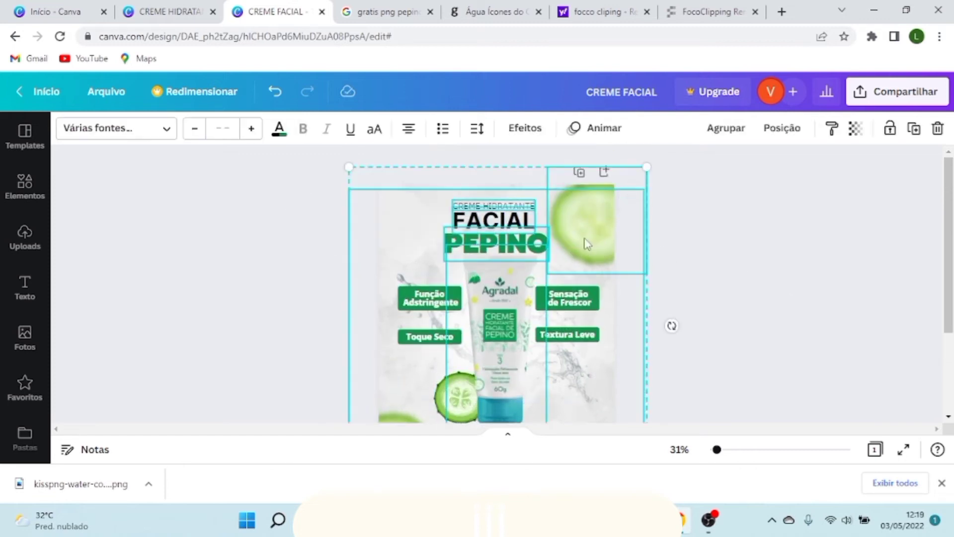
{"action": "left_click", "coordinate": [764, 253]}
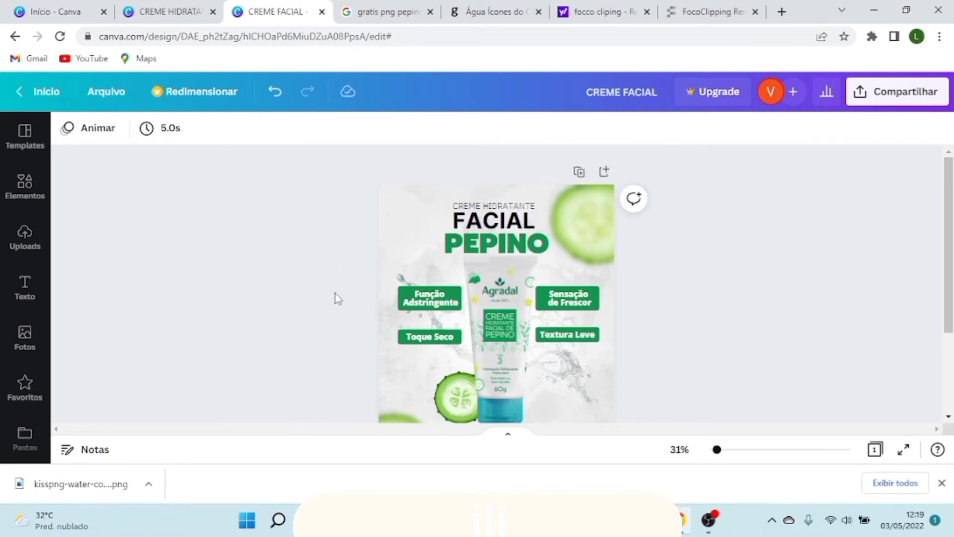
Step: Move the tube, benefit labels, sharp cucumber slice, water splash and background texture together down the page, keeping them horizontally centred
{"action": "left_click_drag", "start_coordinate": [372, 312], "coordinate": [645, 386]}
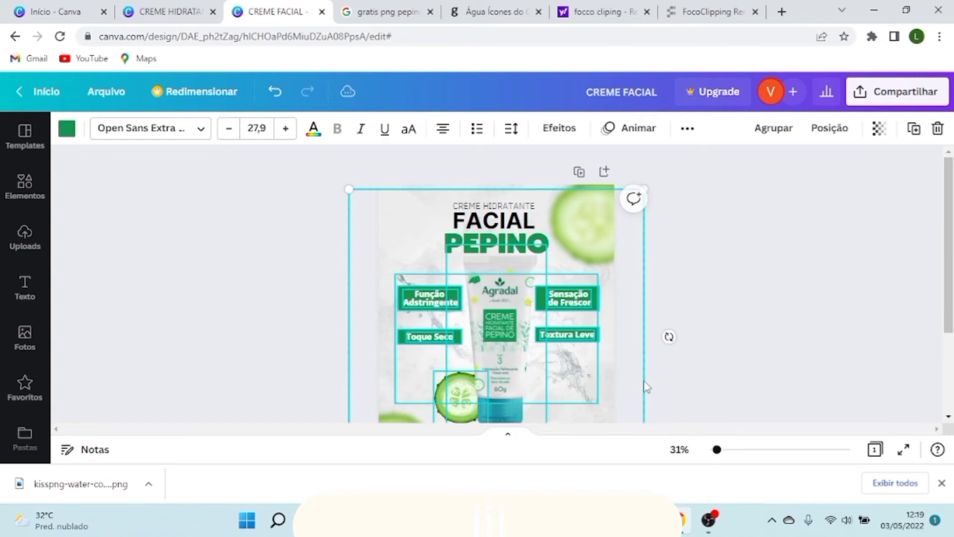
{"action": "scroll", "coordinate": [833, 224], "scroll_direction": "down", "scroll_amount": 3}
{"action": "scroll", "coordinate": [647, 245], "scroll_direction": "up", "scroll_amount": 2}
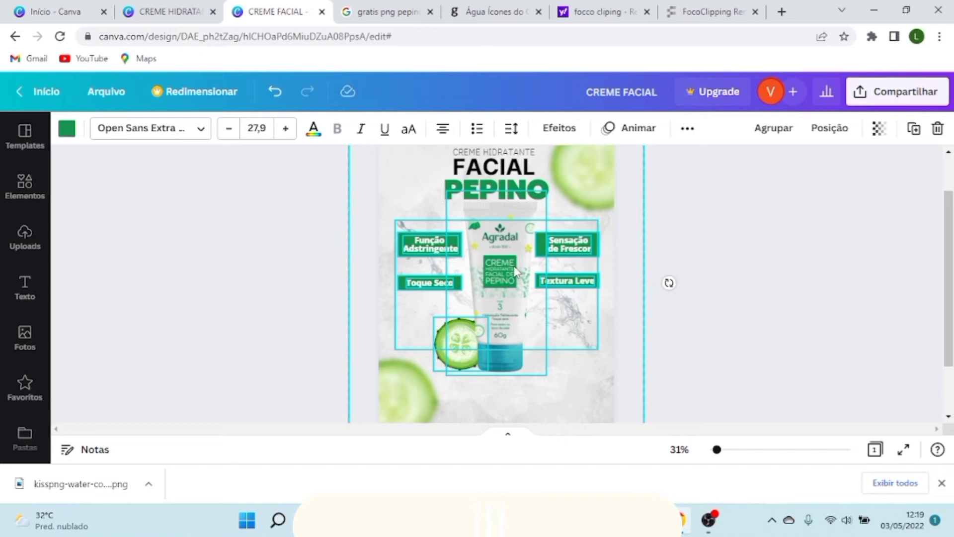
{"action": "left_click_drag", "start_coordinate": [503, 262], "coordinate": [503, 287]}
{"action": "scroll", "coordinate": [505, 247], "scroll_direction": "down", "scroll_amount": 2}
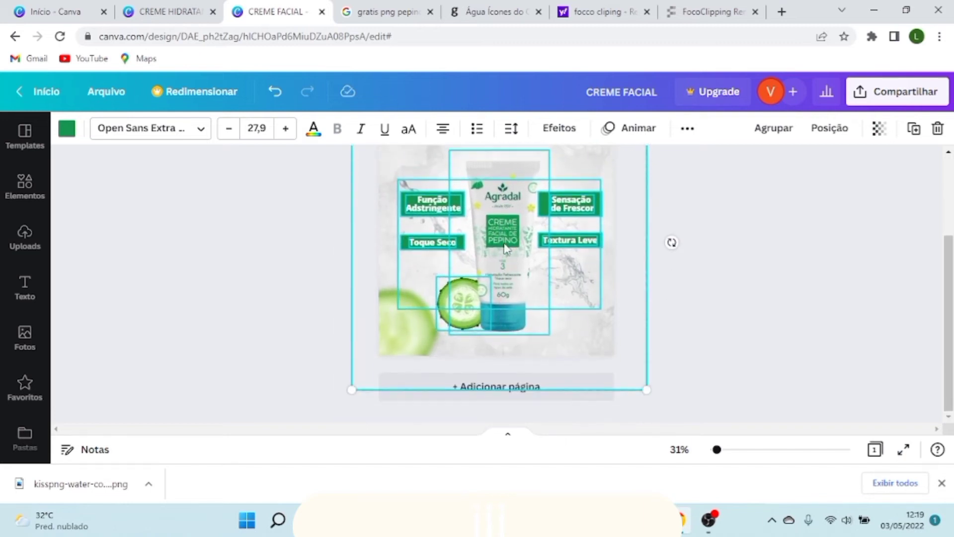
{"action": "left_click_drag", "start_coordinate": [503, 234], "coordinate": [500, 239]}
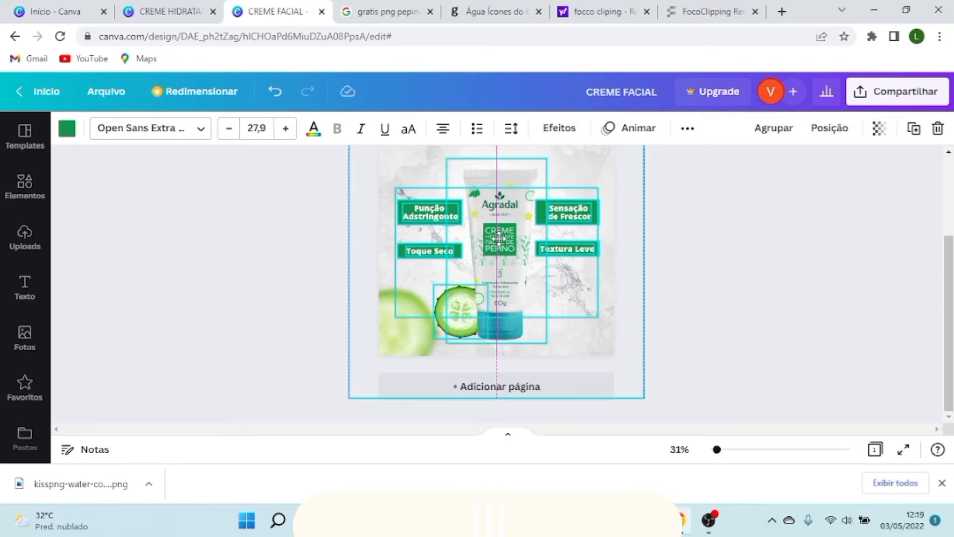
Step: Fine-tune the selected group's height on the page, keeping it snapped to the vertical centre line
{"action": "scroll", "coordinate": [499, 239], "scroll_direction": "up", "scroll_amount": 5}
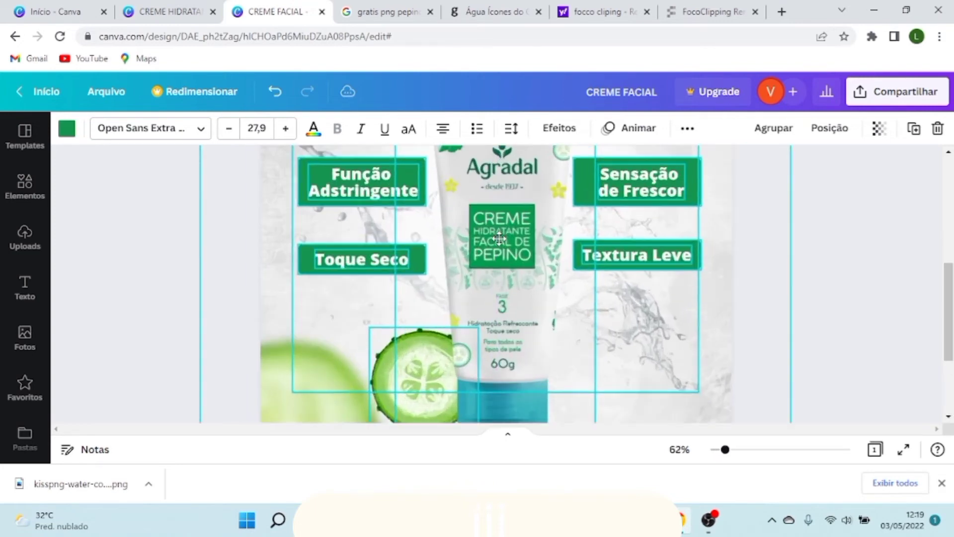
{"action": "scroll", "coordinate": [500, 238], "scroll_direction": "up", "scroll_amount": 3}
{"action": "left_click_drag", "start_coordinate": [500, 239], "coordinate": [502, 259]}
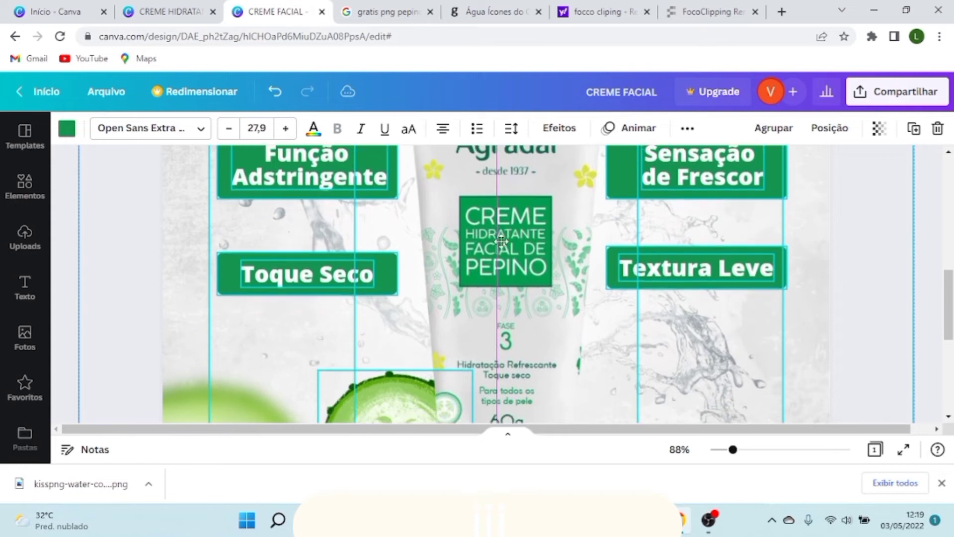
{"action": "left_click_drag", "start_coordinate": [501, 258], "coordinate": [502, 236]}
{"action": "scroll", "coordinate": [747, 252], "scroll_direction": "down", "scroll_amount": 5}
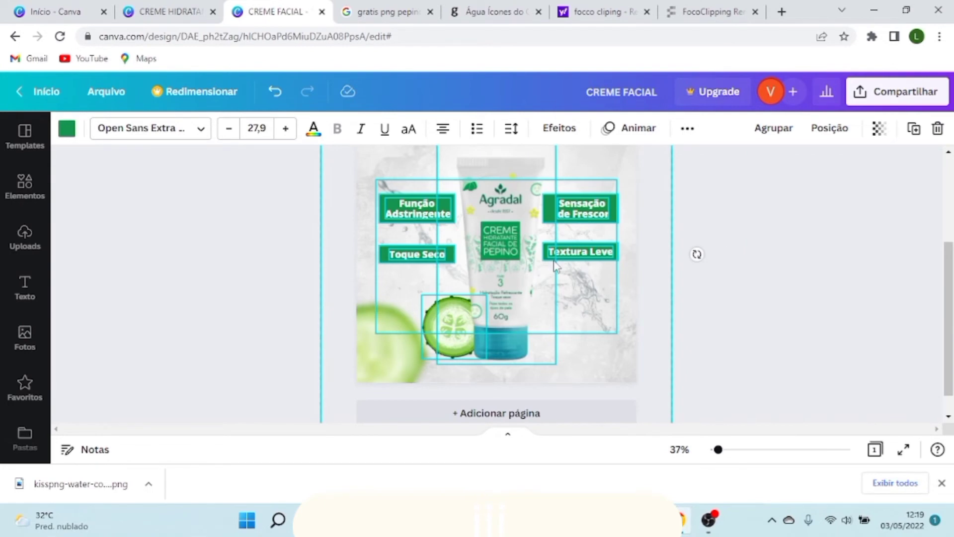
Step: Raise the tube, labels, slice and splash slightly to leave more space below the tube, and clear the selection
{"action": "scroll", "coordinate": [499, 272], "scroll_direction": "down", "scroll_amount": 5}
{"action": "scroll", "coordinate": [499, 273], "scroll_direction": "up", "scroll_amount": 3}
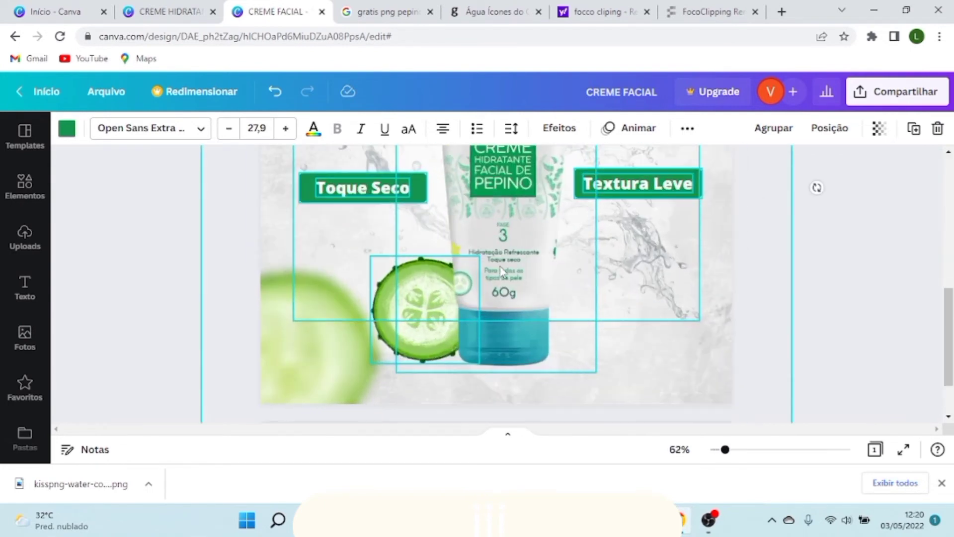
{"action": "scroll", "coordinate": [499, 300], "scroll_direction": "up", "scroll_amount": 2}
{"action": "left_click_drag", "start_coordinate": [510, 293], "coordinate": [507, 269]}
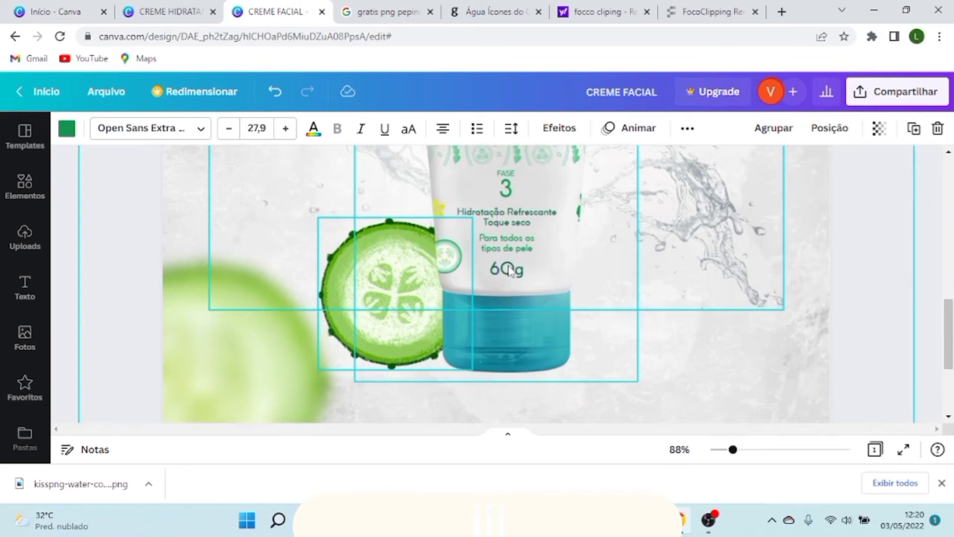
{"action": "scroll", "coordinate": [570, 278], "scroll_direction": "down", "scroll_amount": 4}
{"action": "scroll", "coordinate": [479, 293], "scroll_direction": "up", "scroll_amount": 2}
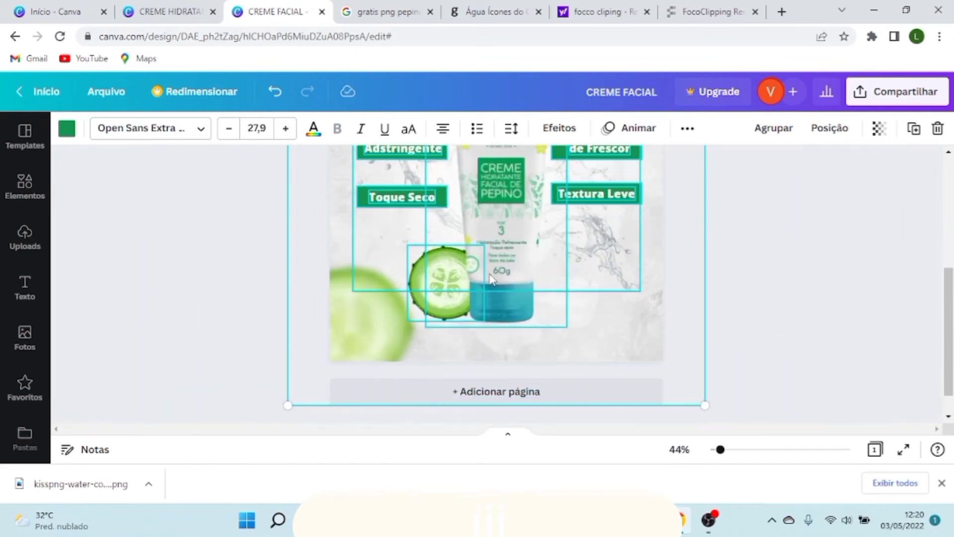
{"action": "scroll", "coordinate": [491, 278], "scroll_direction": "up", "scroll_amount": 3}
{"action": "scroll", "coordinate": [571, 276], "scroll_direction": "down", "scroll_amount": 2}
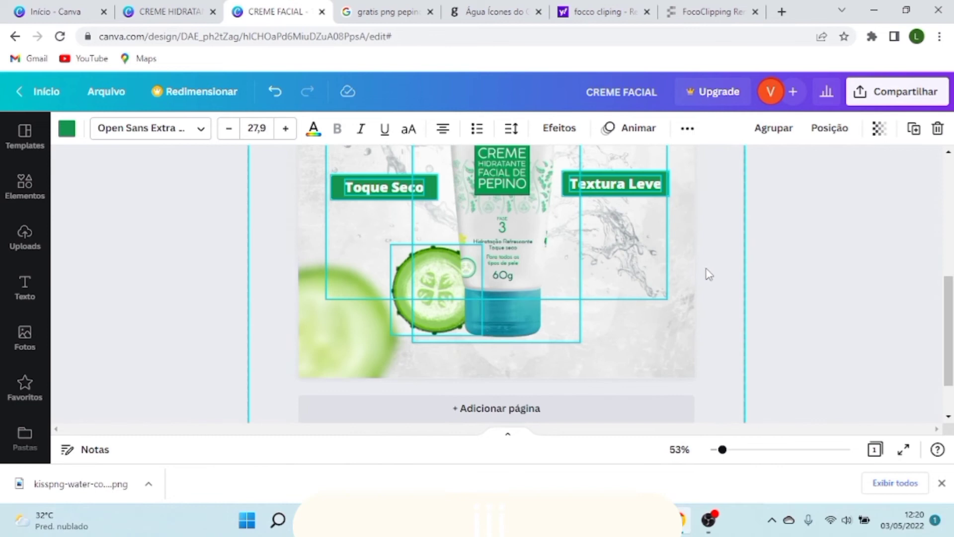
{"action": "scroll", "coordinate": [709, 274], "scroll_direction": "down", "scroll_amount": 1}
{"action": "scroll", "coordinate": [772, 258], "scroll_direction": "up", "scroll_amount": 5}
{"action": "left_click", "coordinate": [255, 211]}
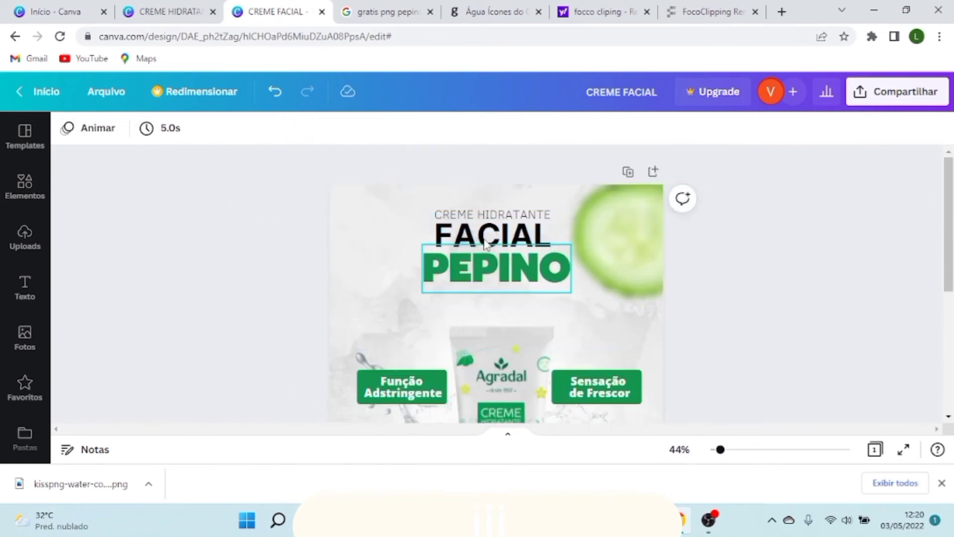
Step: Move the title lines "CREME HIDRATANTE", "FACIAL" and "PEPINO" together slightly down the page
{"action": "left_click", "coordinate": [445, 215]}
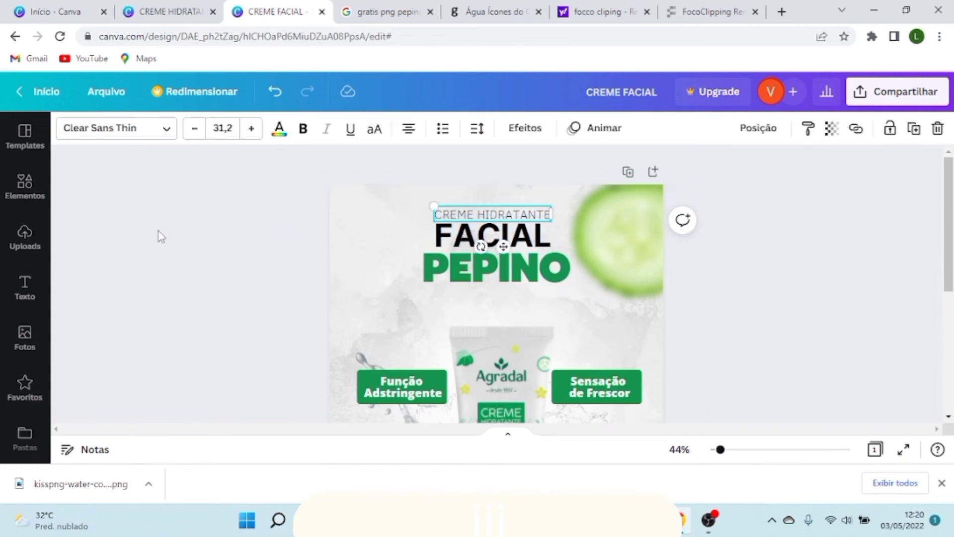
{"action": "left_click", "coordinate": [447, 278], "text": "shift"}
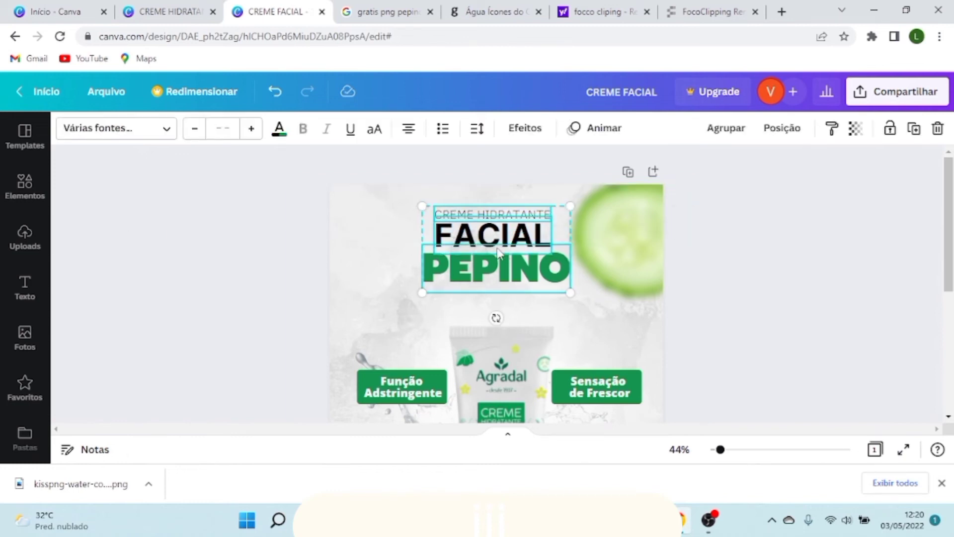
{"action": "left_click_drag", "start_coordinate": [497, 237], "coordinate": [495, 243]}
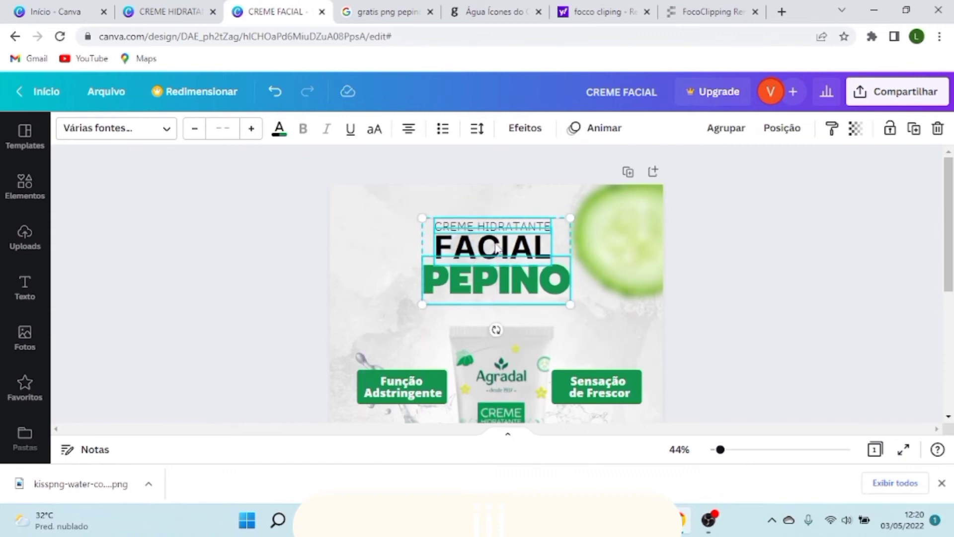
Step: Switch to the reference design CREME HIDRATANTE FACIAL and examine its brand logo and spacing above the title
{"action": "left_click", "coordinate": [167, 8]}
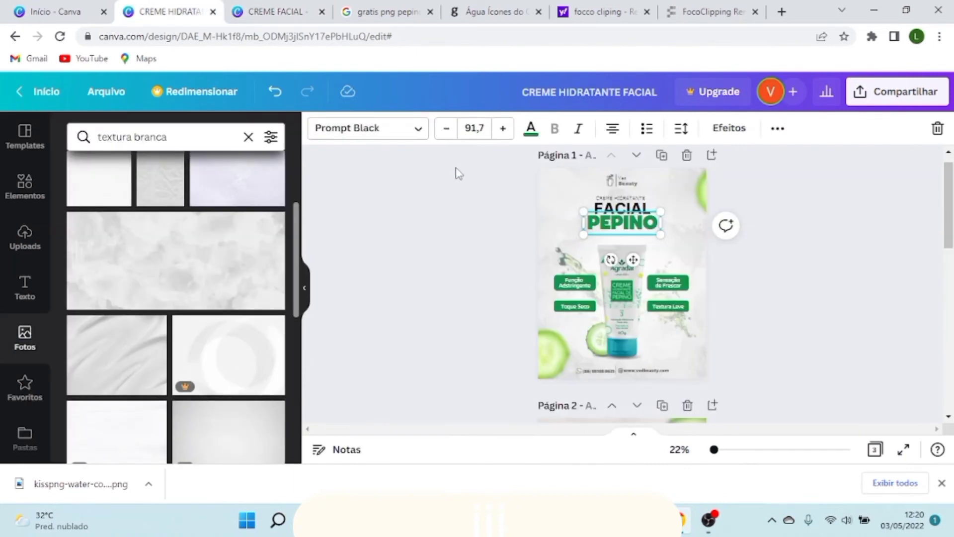
{"action": "scroll", "coordinate": [611, 258], "scroll_direction": "up", "scroll_amount": 5, "text": "ctrl"}
{"action": "scroll", "coordinate": [631, 211], "scroll_direction": "up", "scroll_amount": 4, "text": "ctrl"}
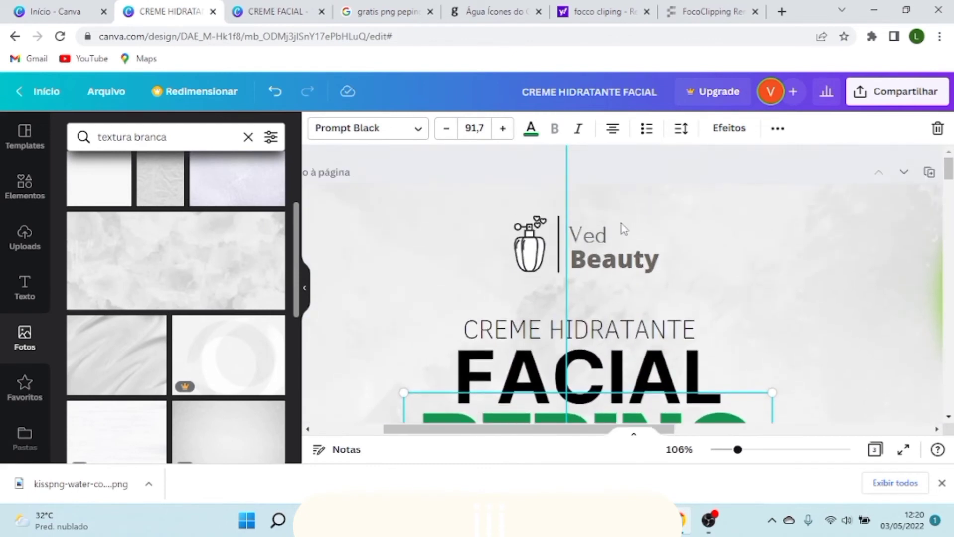
{"action": "scroll", "coordinate": [614, 234], "scroll_direction": "down", "scroll_amount": 1, "text": "ctrl"}
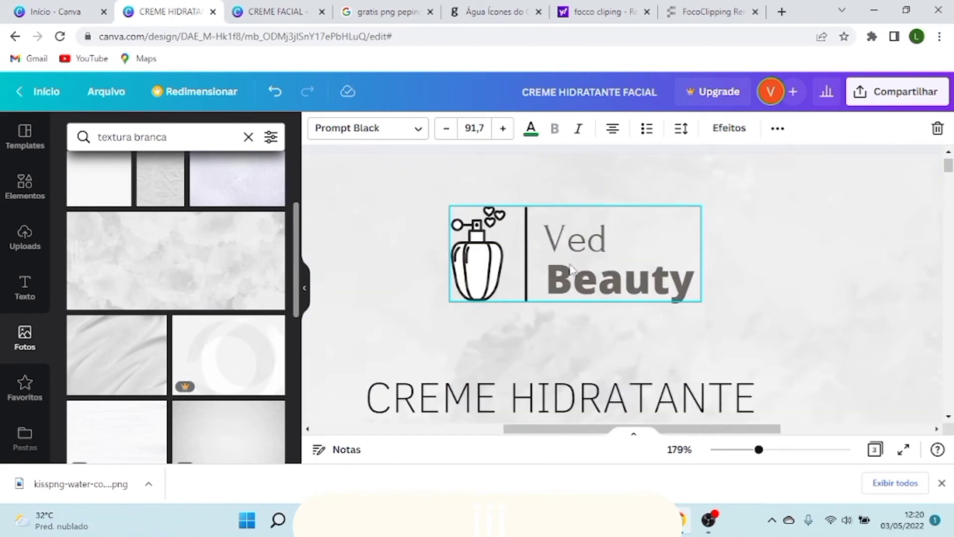
{"action": "scroll", "coordinate": [571, 268], "scroll_direction": "down", "scroll_amount": 4, "text": "ctrl"}
{"action": "scroll", "coordinate": [614, 258], "scroll_direction": "up", "scroll_amount": 2, "text": "ctrl"}
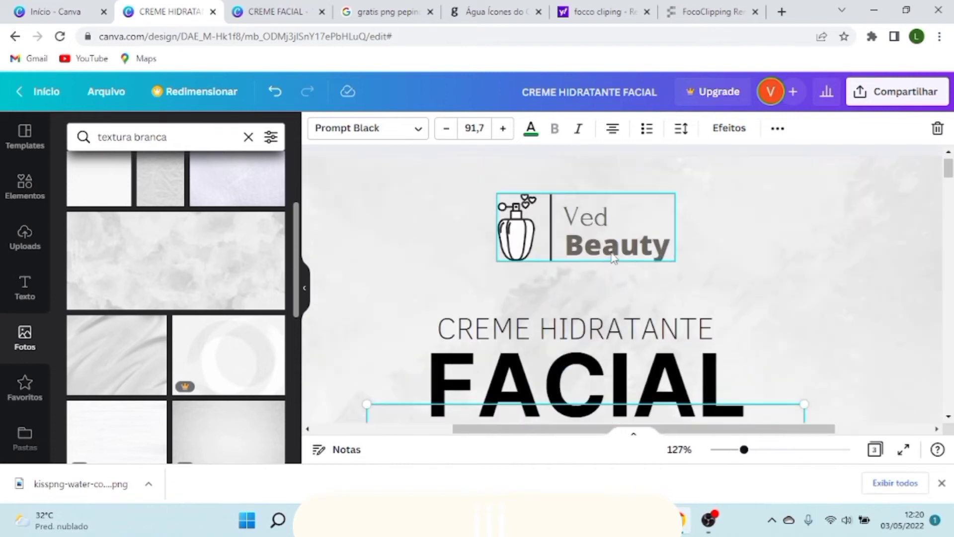
{"action": "scroll", "coordinate": [614, 258], "scroll_direction": "up", "scroll_amount": 1}
{"action": "scroll", "coordinate": [591, 272], "scroll_direction": "down", "scroll_amount": 4, "text": "ctrl"}
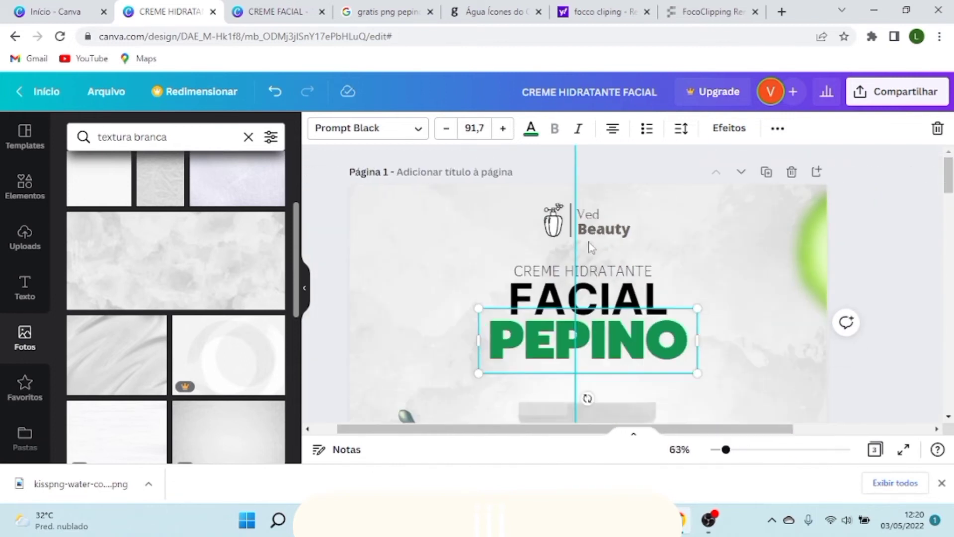
{"action": "scroll", "coordinate": [509, 190], "scroll_direction": "up", "scroll_amount": 2, "text": "ctrl"}
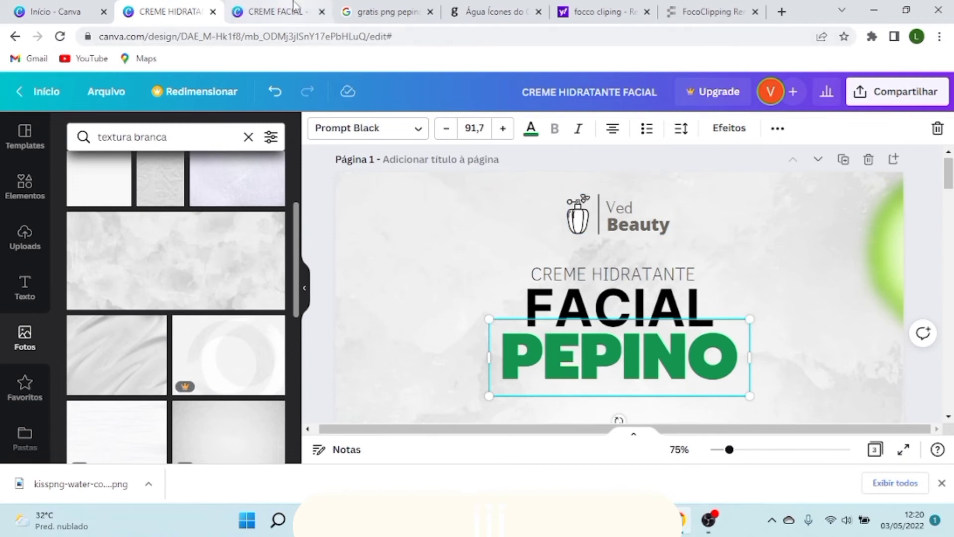
{"action": "scroll", "coordinate": [537, 239], "scroll_direction": "down", "scroll_amount": 2}
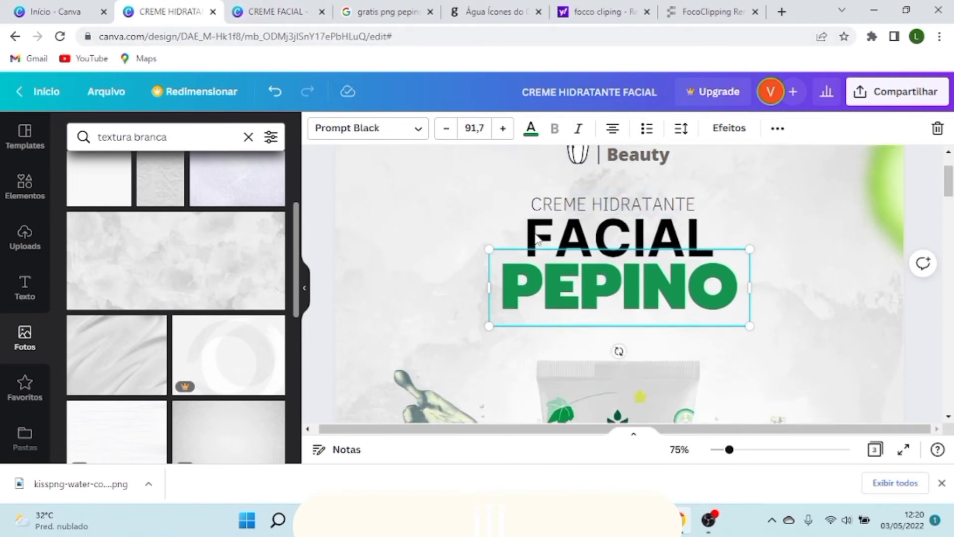
Step: Return to the CREME FACIAL design and move the three title lines further down, leaving empty space above them
{"action": "left_click", "coordinate": [278, 11]}
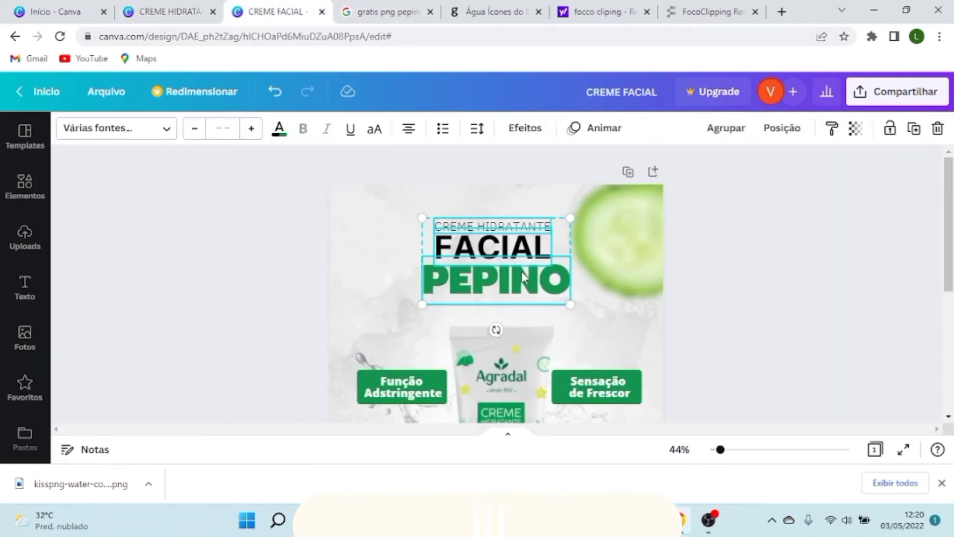
{"action": "scroll", "coordinate": [495, 332], "scroll_direction": "up", "scroll_amount": 2, "text": "ctrl"}
{"action": "mouse_move", "coordinate": [484, 253]}
{"action": "left_mouse_down"}
{"action": "mouse_move", "coordinate": [478, 264]}
{"action": "mouse_move", "coordinate": [490, 244]}
{"action": "left_mouse_up"}
{"action": "left_click", "coordinate": [532, 187]}
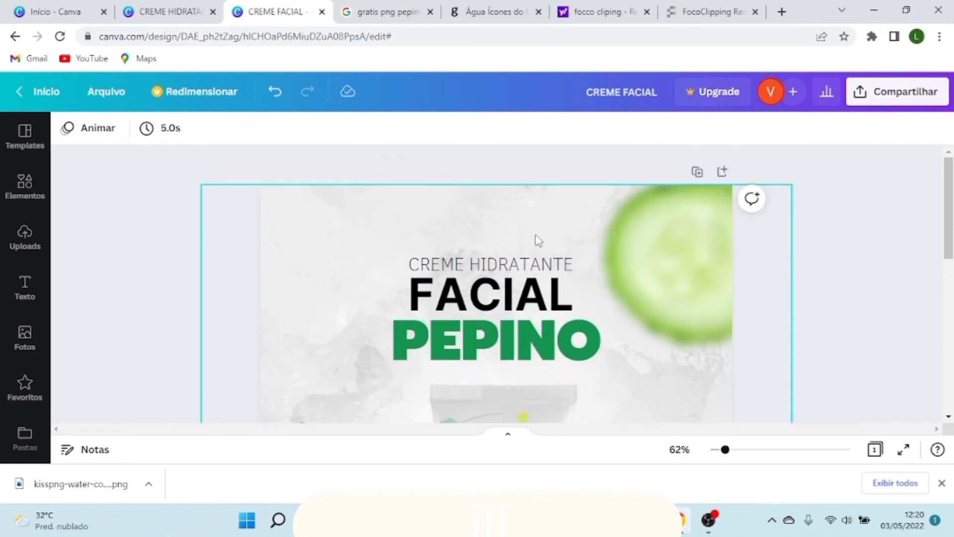
Step: Compare the empty area below the tube with the contact footer on page 1 of the reference design, and return to CREME FACIAL
{"action": "scroll", "coordinate": [538, 248], "scroll_direction": "down", "scroll_amount": 4}
{"action": "scroll", "coordinate": [537, 254], "scroll_direction": "down", "scroll_amount": 4}
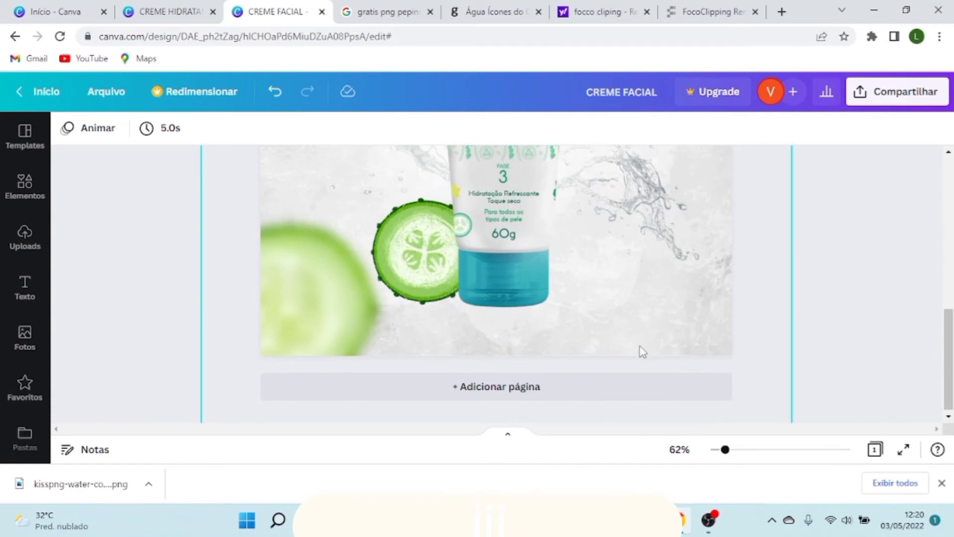
{"action": "left_click", "coordinate": [171, 12]}
{"action": "scroll", "coordinate": [437, 337], "scroll_direction": "down", "scroll_amount": 10}
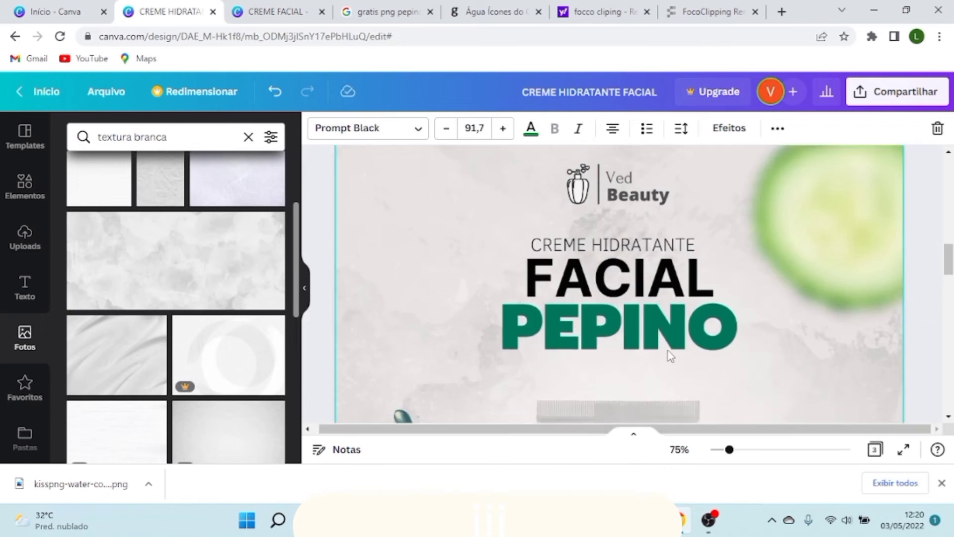
{"action": "scroll", "coordinate": [666, 353], "scroll_direction": "up", "scroll_amount": 7}
{"action": "scroll", "coordinate": [677, 299], "scroll_direction": "down", "scroll_amount": 6}
{"action": "scroll", "coordinate": [677, 299], "scroll_direction": "up", "scroll_amount": 3}
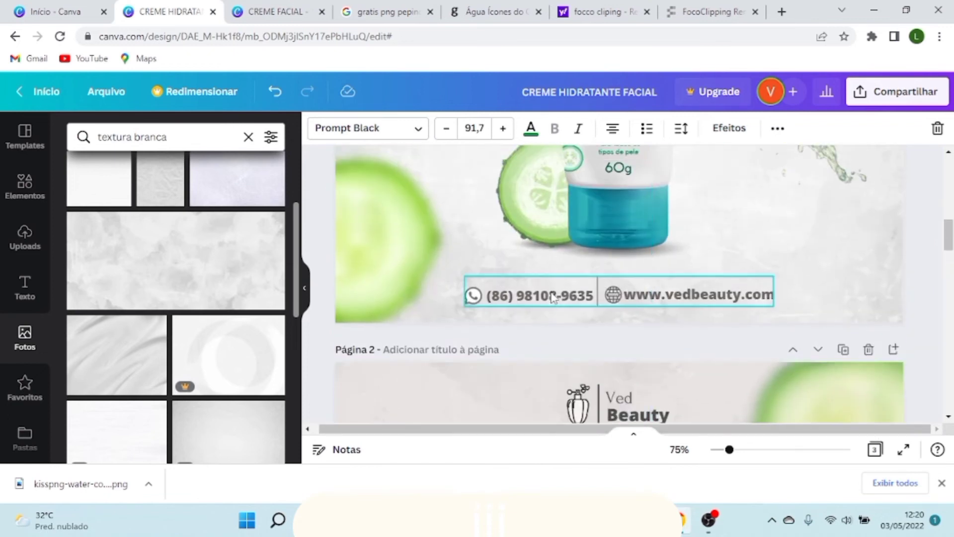
{"action": "left_click", "coordinate": [678, 299]}
{"action": "left_click", "coordinate": [566, 300]}
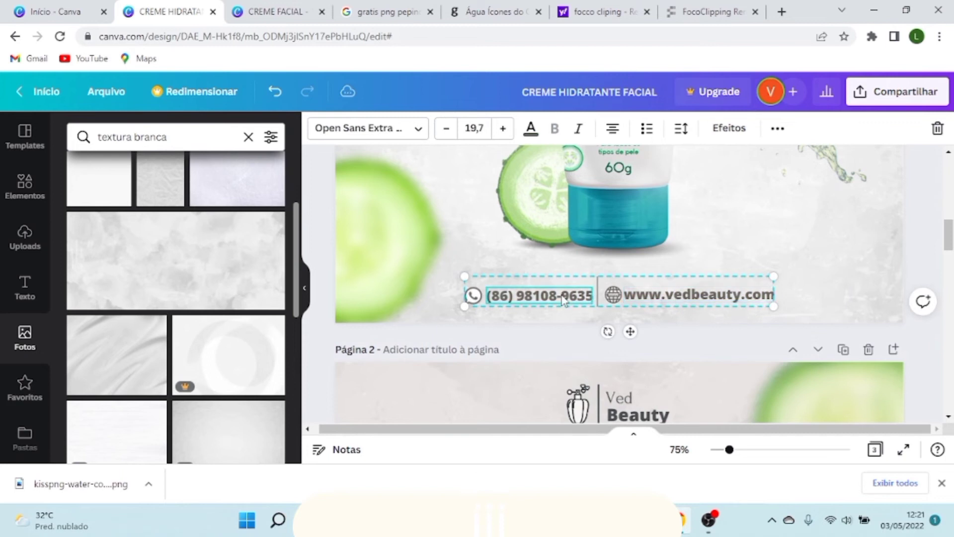
{"action": "left_click", "coordinate": [270, 7]}
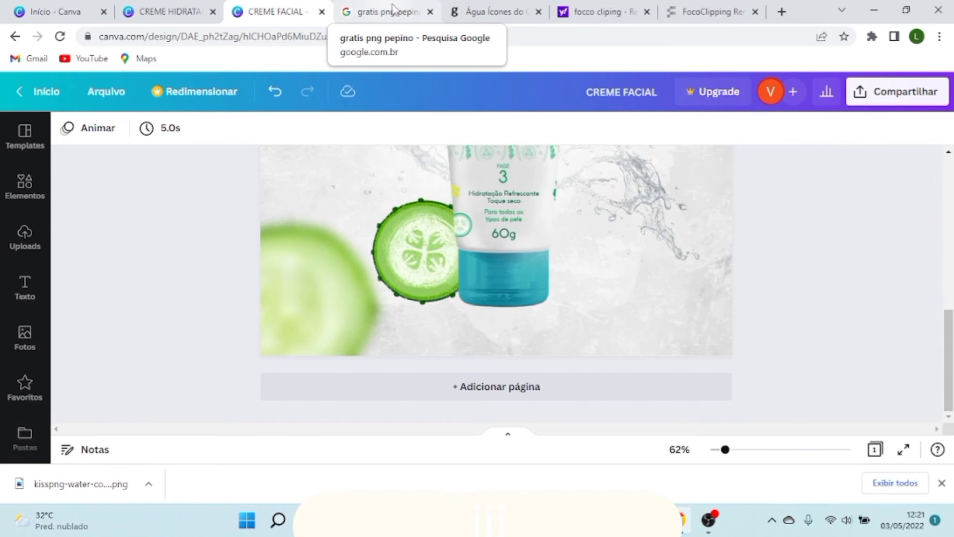
Step: Search the elements for "whatsapp" and add the dark grey and white WhatsApp icon to the page
{"action": "left_click", "coordinate": [31, 190]}
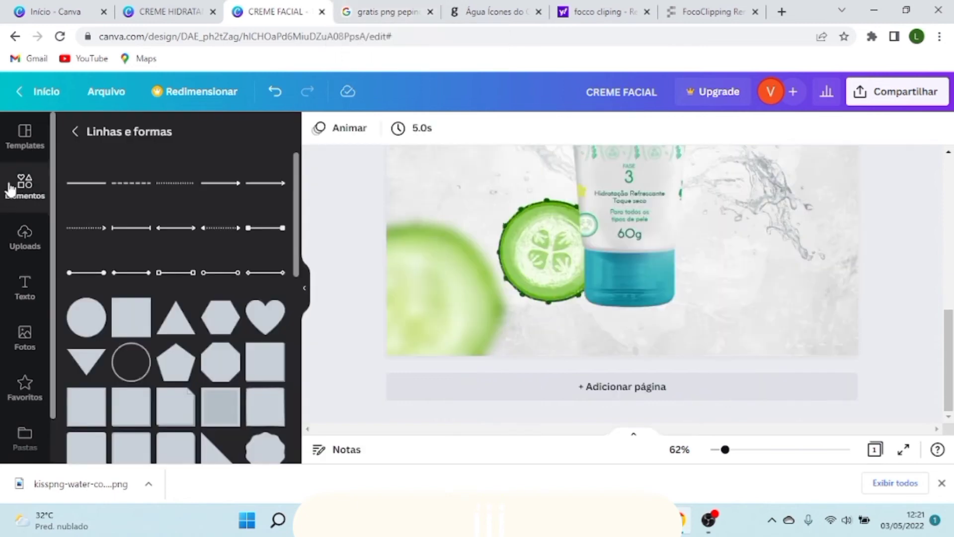
{"action": "left_click", "coordinate": [30, 187]}
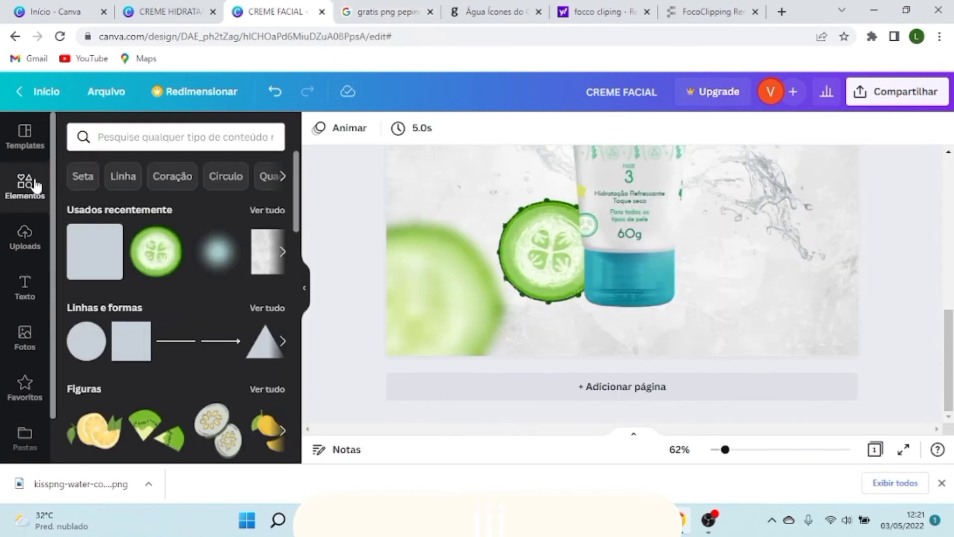
{"action": "left_click", "coordinate": [159, 136]}
{"action": "type", "text": "what"}
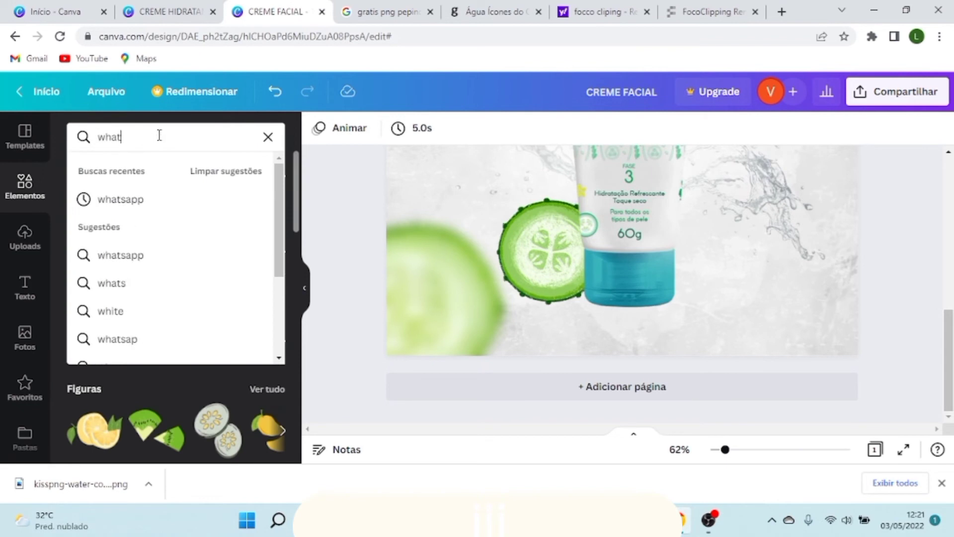
{"action": "left_click", "coordinate": [159, 255]}
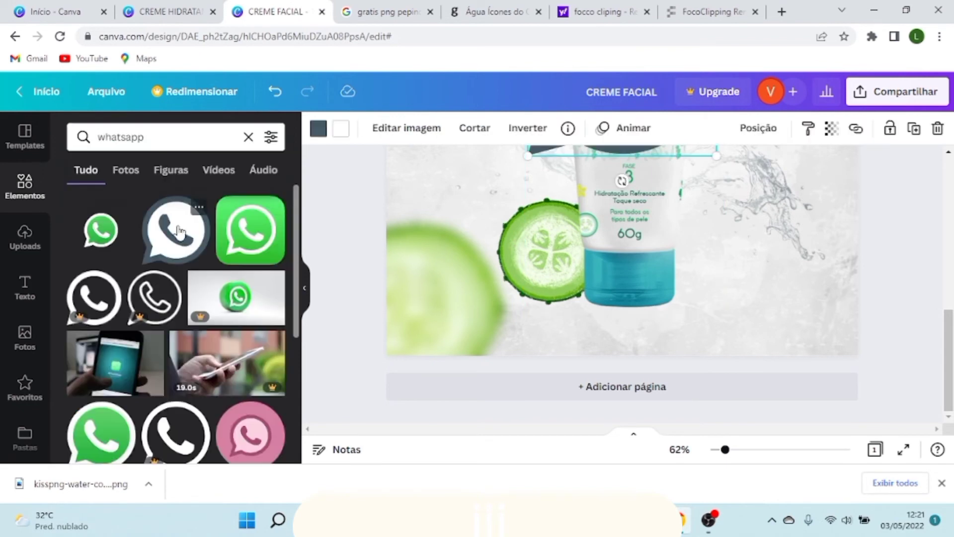
Step: Shrink the WhatsApp icon to a small size and place it over the cucumber slice beside the tube
{"action": "scroll", "coordinate": [587, 217], "scroll_direction": "up", "scroll_amount": 2}
{"action": "left_click_drag", "start_coordinate": [613, 187], "coordinate": [617, 282]}
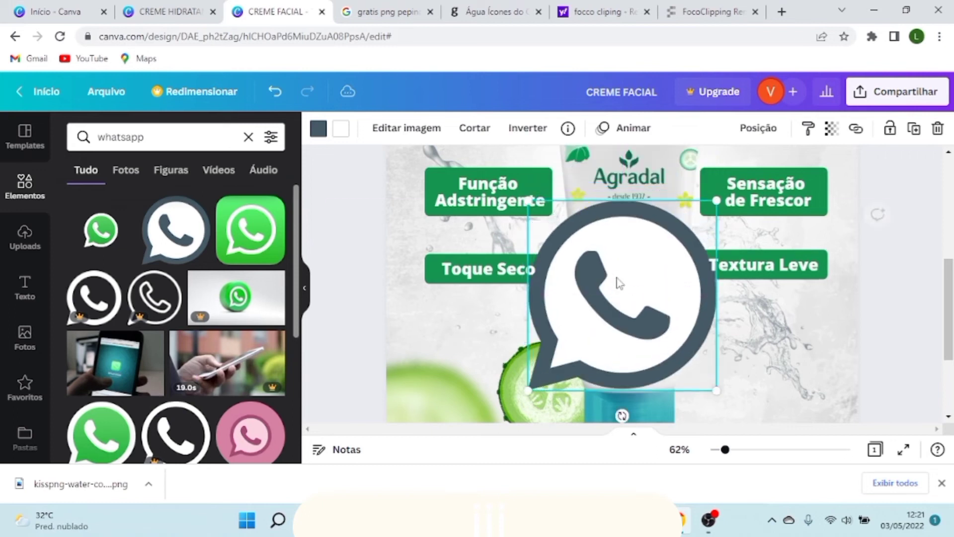
{"action": "scroll", "coordinate": [619, 283], "scroll_direction": "down", "scroll_amount": 2}
{"action": "left_click_drag", "start_coordinate": [649, 203], "coordinate": [650, 201]}
{"action": "left_click_drag", "start_coordinate": [600, 161], "coordinate": [604, 289]}
{"action": "left_click_drag", "start_coordinate": [658, 312], "coordinate": [580, 234]}
Step: Search the elements for "internet" and add the black outlined globe icon to the page
{"action": "left_click", "coordinate": [166, 143]}
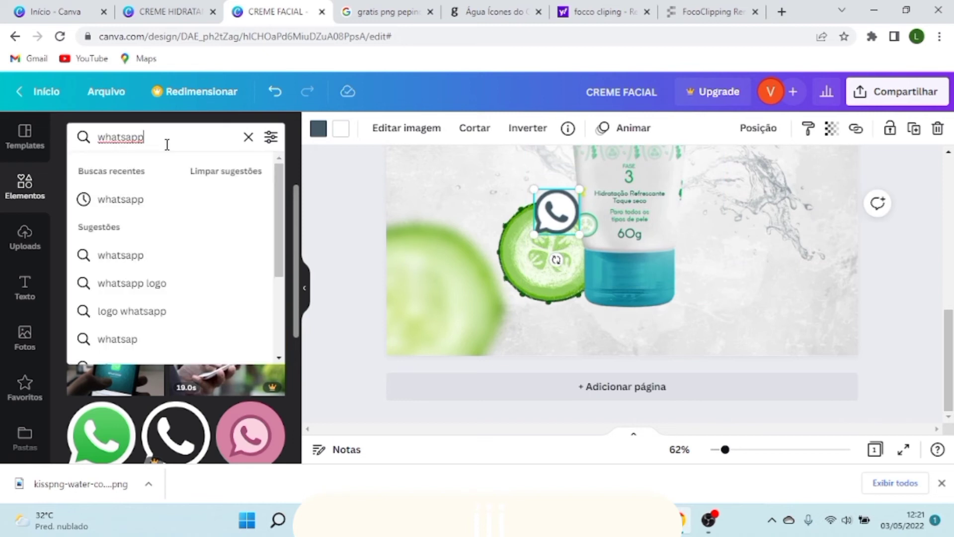
{"action": "key", "text": "BackSpace"}
{"action": "type", "text": "internet"}
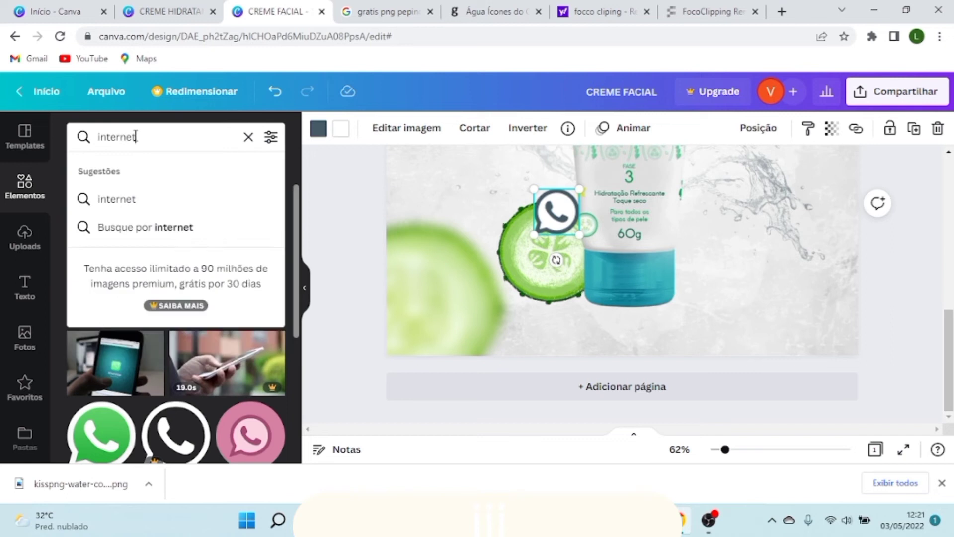
{"action": "key", "text": "Return"}
{"action": "left_click", "coordinate": [101, 241]}
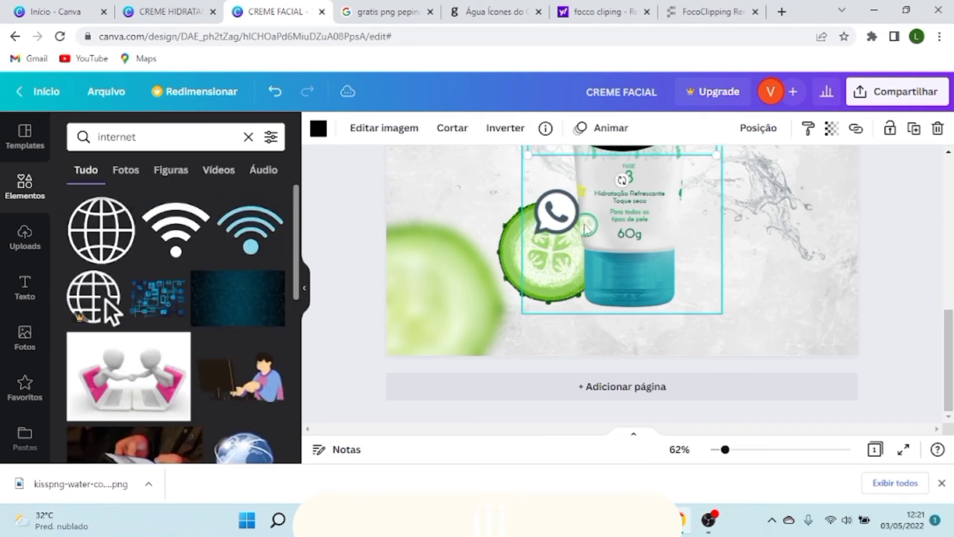
Step: Move the globe icon away from the centre and shrink it over the lower right part of the tube
{"action": "scroll", "coordinate": [641, 218], "scroll_direction": "up", "scroll_amount": 3}
{"action": "left_click_drag", "start_coordinate": [641, 224], "coordinate": [743, 354]}
{"action": "left_click_drag", "start_coordinate": [814, 264], "coordinate": [700, 381]}
{"action": "scroll", "coordinate": [699, 381], "scroll_direction": "down", "scroll_amount": 3}
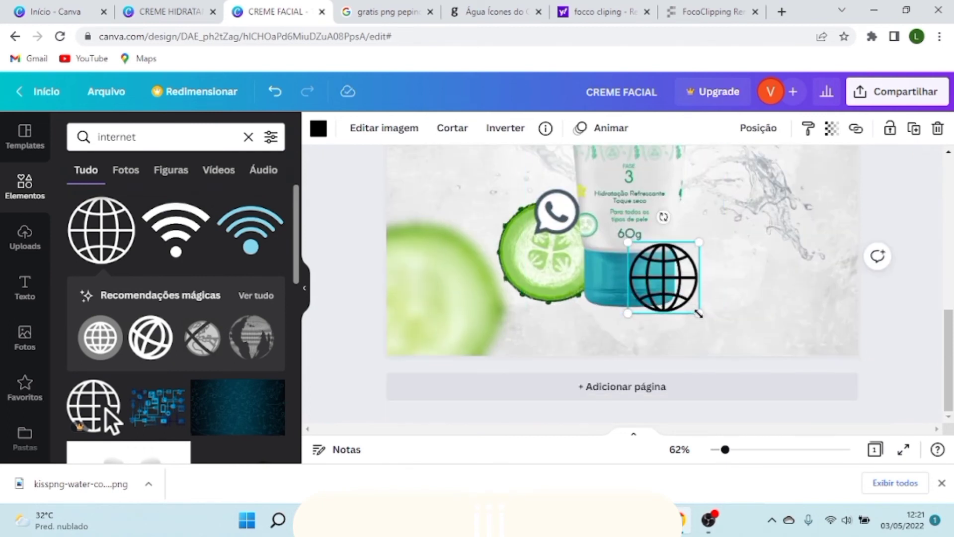
Step: Check the contact footer in the reference design, and place the globe icon smaller below the tube in CREME FACIAL
{"action": "key", "text": "ctrl+shift+Tab"}
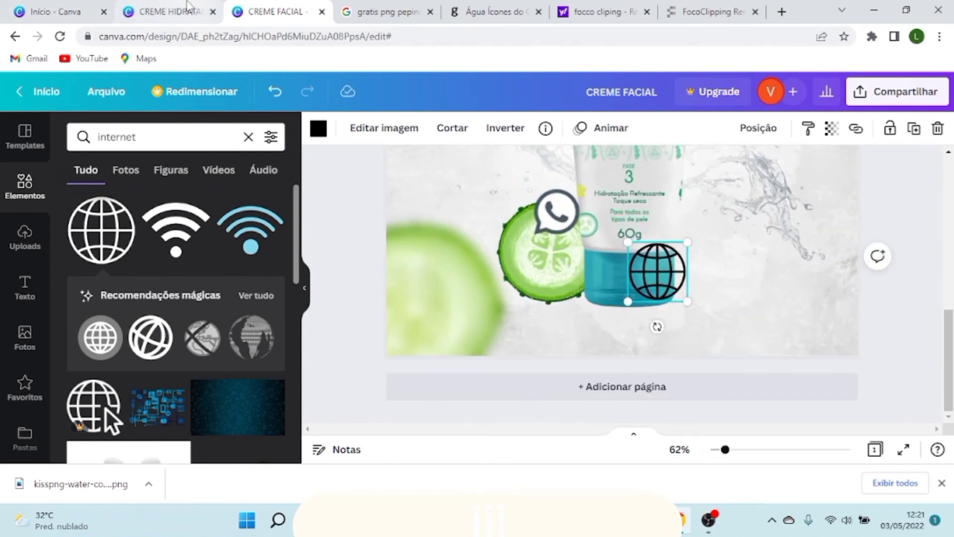
{"action": "left_click", "coordinate": [721, 243]}
{"action": "key", "text": "ctrl+Tab"}
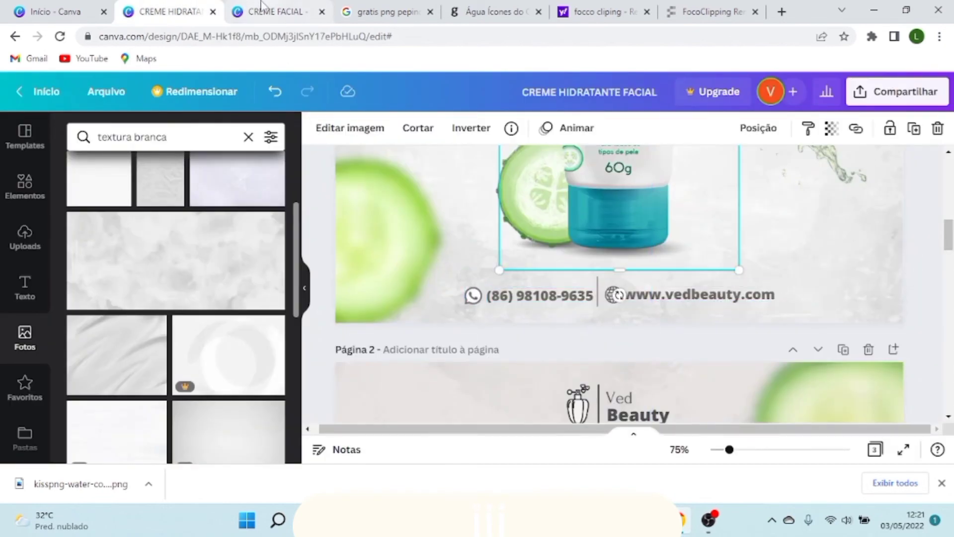
{"action": "left_click_drag", "start_coordinate": [662, 283], "coordinate": [672, 322]}
{"action": "left_click_drag", "start_coordinate": [659, 309], "coordinate": [660, 327]}
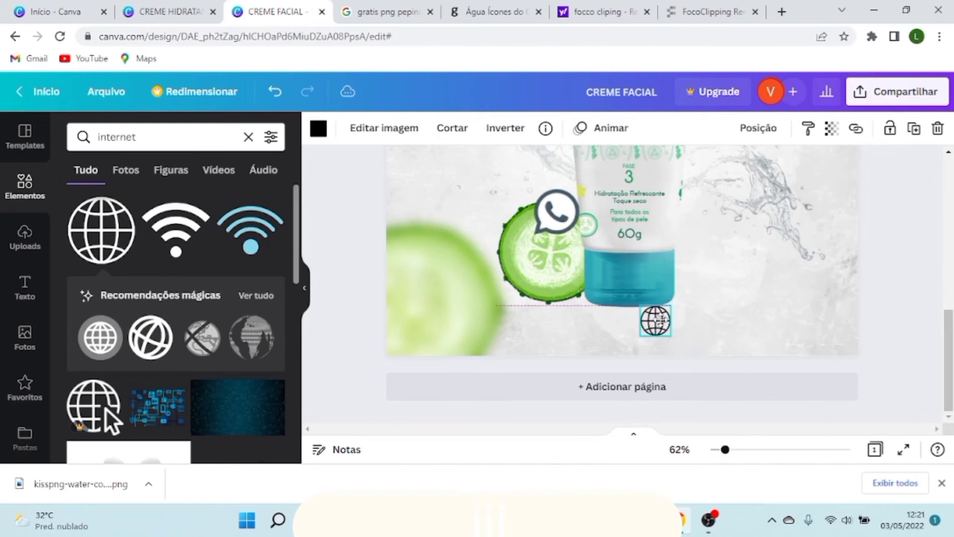
Step: Move the WhatsApp icon below the cucumber slice, shrink it, and line it up with the globe icon
{"action": "left_click", "coordinate": [556, 225]}
{"action": "left_click_drag", "start_coordinate": [556, 225], "coordinate": [533, 340]}
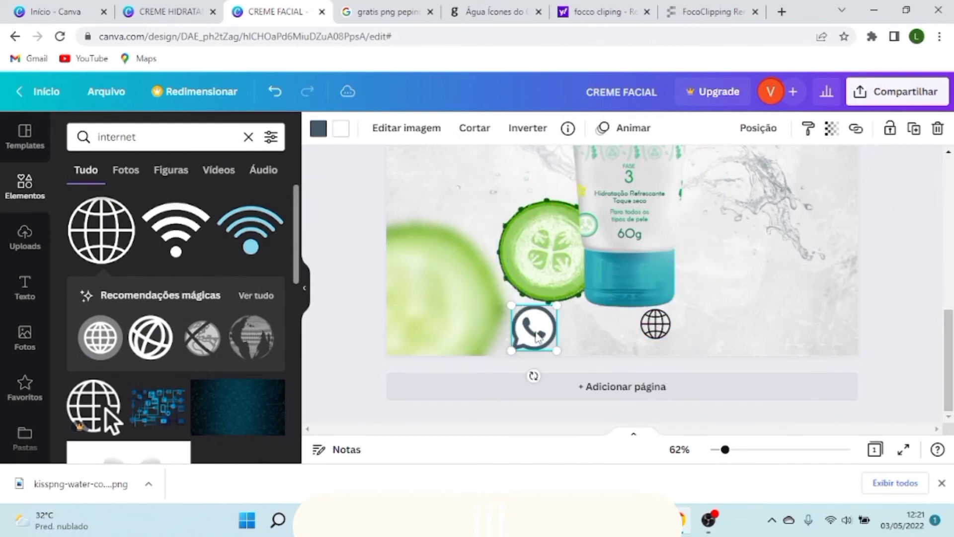
{"action": "left_click_drag", "start_coordinate": [556, 306], "coordinate": [531, 330]}
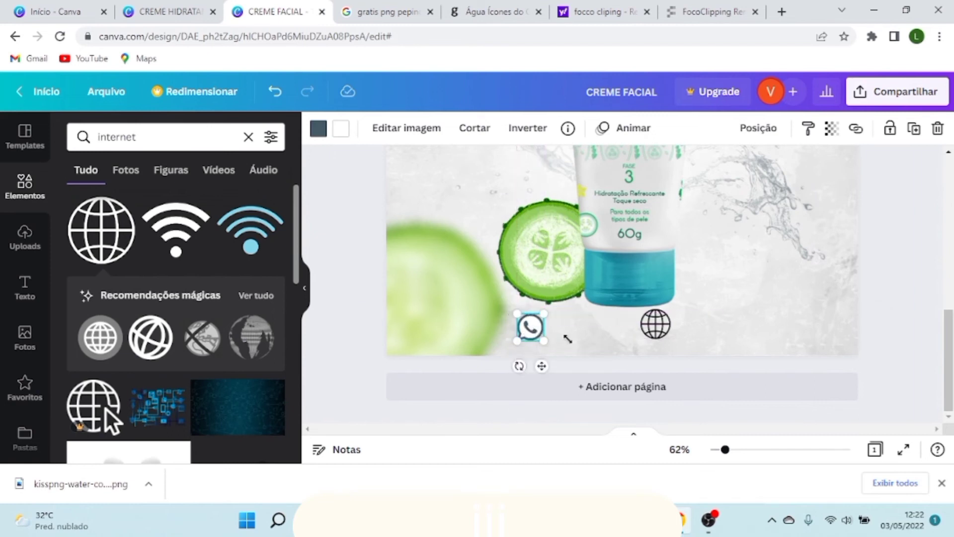
{"action": "mouse_move", "coordinate": [660, 326]}
{"action": "left_mouse_down"}
{"action": "mouse_move", "coordinate": [687, 340]}
{"action": "mouse_move", "coordinate": [675, 328]}
{"action": "left_mouse_up"}
{"action": "left_click_drag", "start_coordinate": [545, 333], "coordinate": [552, 342]}
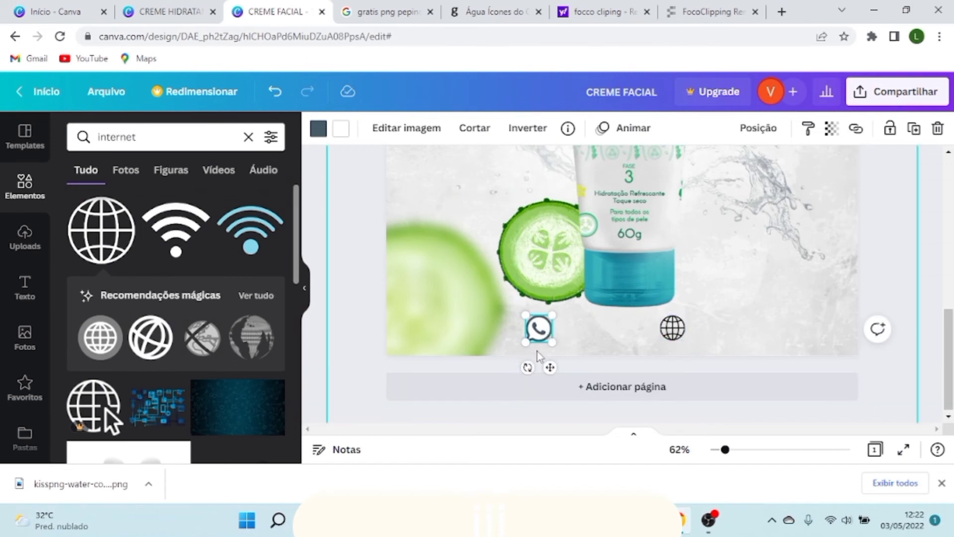
Step: Nudge the WhatsApp icon slightly to the left and examine its spacing from the globe icon
{"action": "scroll", "coordinate": [547, 341], "scroll_direction": "up", "scroll_amount": 5, "text": "ctrl"}
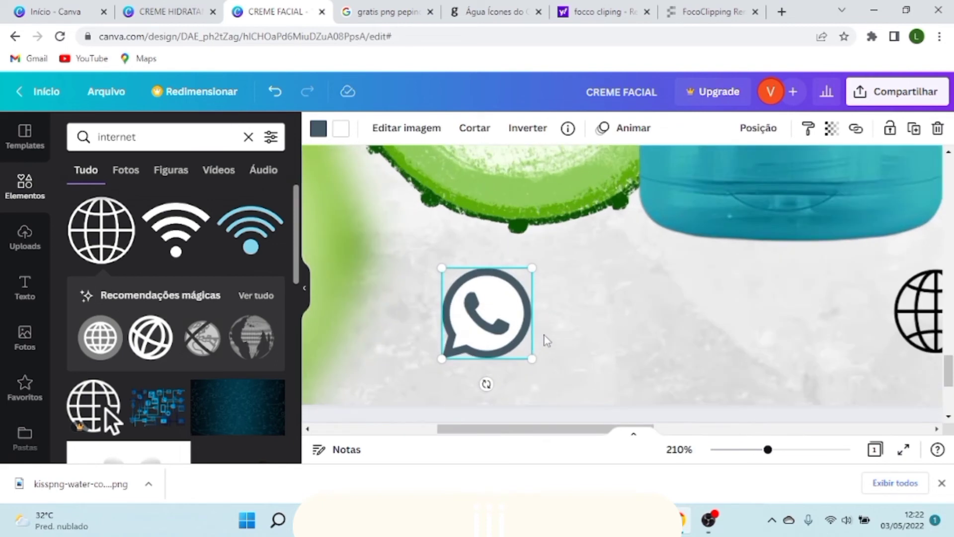
{"action": "scroll", "coordinate": [506, 290], "scroll_direction": "down", "scroll_amount": 1}
{"action": "scroll", "coordinate": [506, 290], "scroll_direction": "down", "scroll_amount": 1}
{"action": "mouse_move", "coordinate": [493, 271]}
{"action": "left_mouse_down"}
{"action": "mouse_move", "coordinate": [487, 327]}
{"action": "mouse_move", "coordinate": [487, 275]}
{"action": "left_mouse_up"}
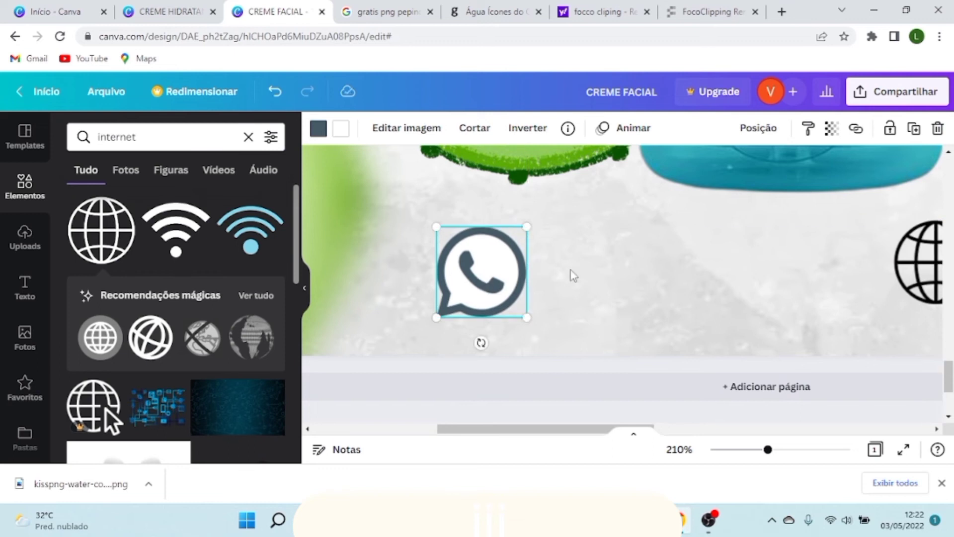
{"action": "scroll", "coordinate": [571, 273], "scroll_direction": "down", "scroll_amount": 3, "text": "ctrl"}
{"action": "scroll", "coordinate": [552, 286], "scroll_direction": "up", "scroll_amount": 3, "text": "ctrl"}
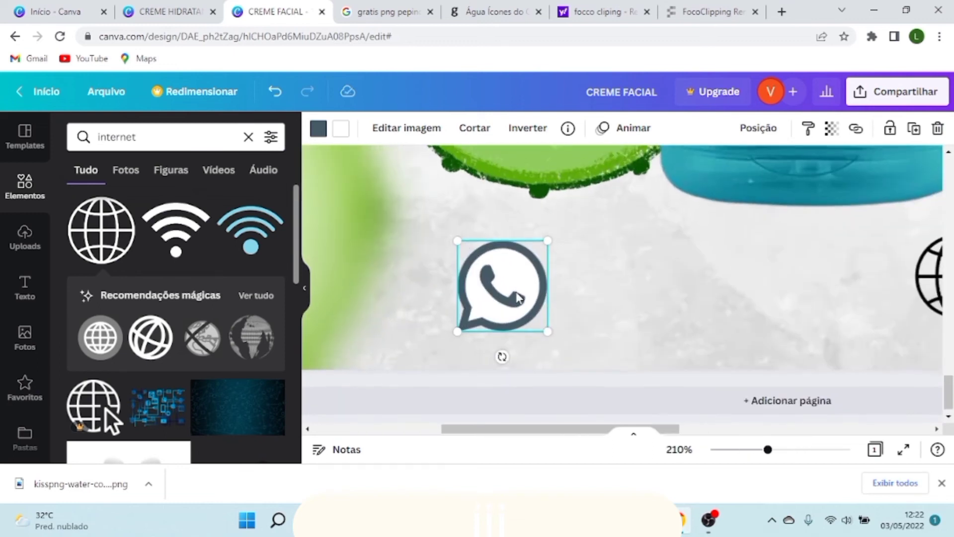
{"action": "scroll", "coordinate": [515, 298], "scroll_direction": "up", "scroll_amount": 2, "text": "ctrl"}
{"action": "scroll", "coordinate": [575, 279], "scroll_direction": "down", "scroll_amount": 4, "text": "ctrl"}
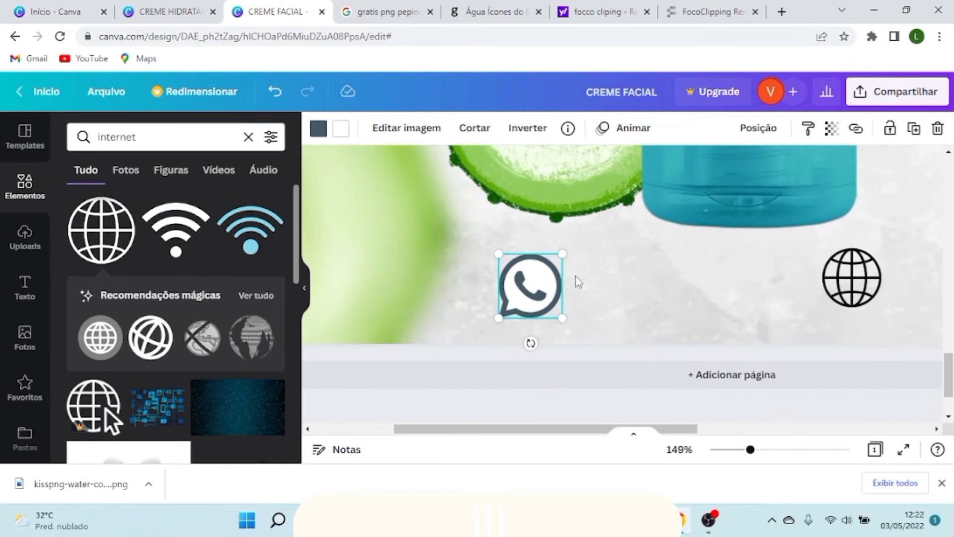
{"action": "scroll", "coordinate": [683, 326], "scroll_direction": "down", "scroll_amount": 1, "text": "ctrl"}
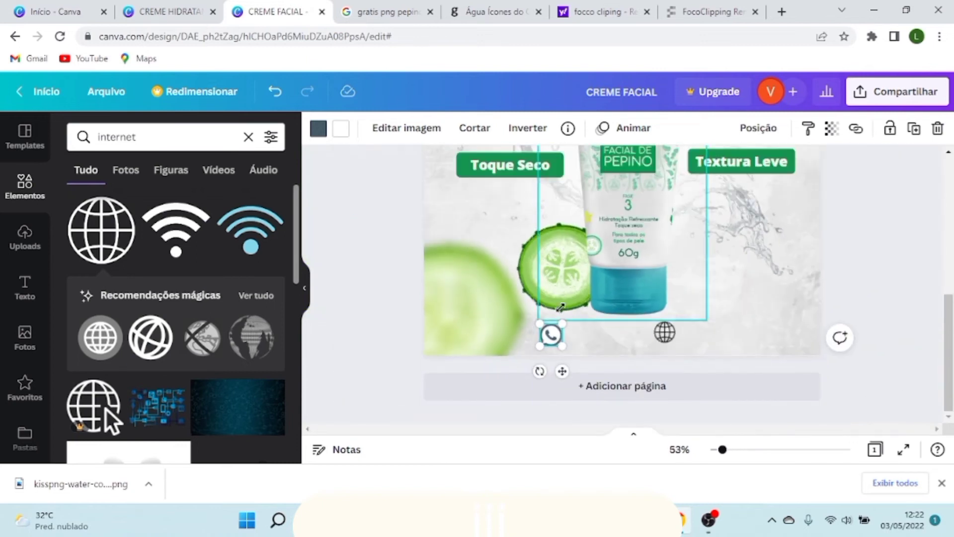
{"action": "scroll", "coordinate": [647, 344], "scroll_direction": "up", "scroll_amount": 1}
Step: Copy the contact footer from the CREME HIDRATANTE FACIAL design and paste it below the tube in CREME FACIAL
{"action": "left_click", "coordinate": [184, 13]}
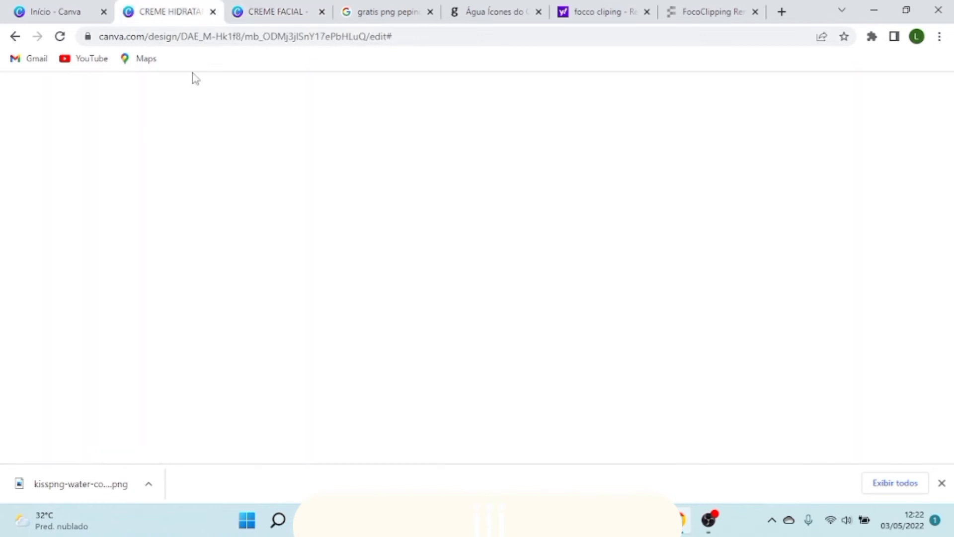
{"action": "left_click", "coordinate": [592, 304]}
{"action": "key", "text": "ctrl+c"}
{"action": "key", "text": "ctrl+Tab"}
{"action": "key", "text": "ctrl+v"}
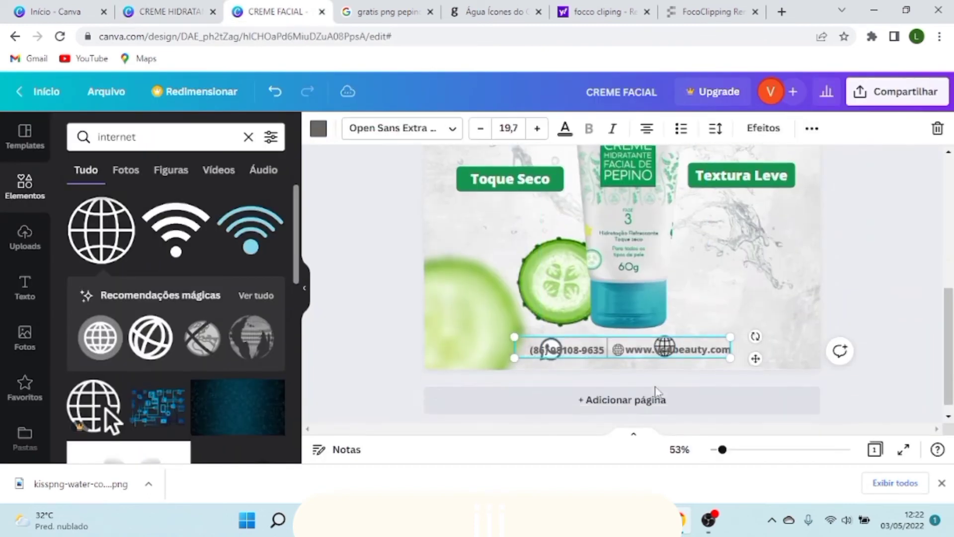
{"action": "scroll", "coordinate": [654, 391], "scroll_direction": "down", "scroll_amount": 1}
{"action": "left_click_drag", "start_coordinate": [574, 341], "coordinate": [617, 320]}
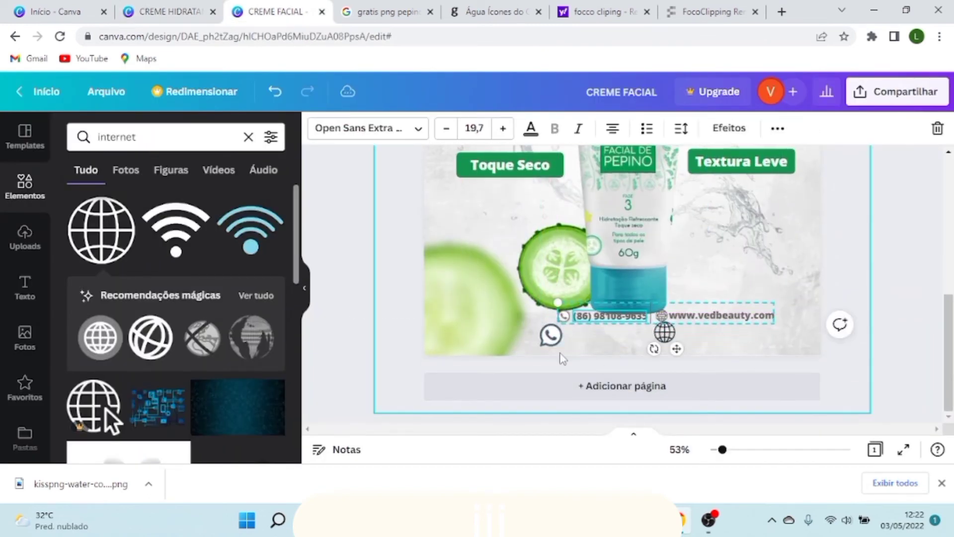
Step: Delete the separate WhatsApp and globe icons and move the pasted contact footer to the space below the tube
{"action": "left_click", "coordinate": [551, 338]}
{"action": "key", "text": "Delete"}
{"action": "left_click", "coordinate": [664, 332]}
{"action": "key", "text": "Delete"}
{"action": "left_click_drag", "start_coordinate": [695, 327], "coordinate": [676, 344]}
{"action": "left_click", "coordinate": [874, 318]}
Step: Review the whole page, examining the balance between the title, tube, labels and contact footer
{"action": "scroll", "coordinate": [661, 346], "scroll_direction": "up", "scroll_amount": 5}
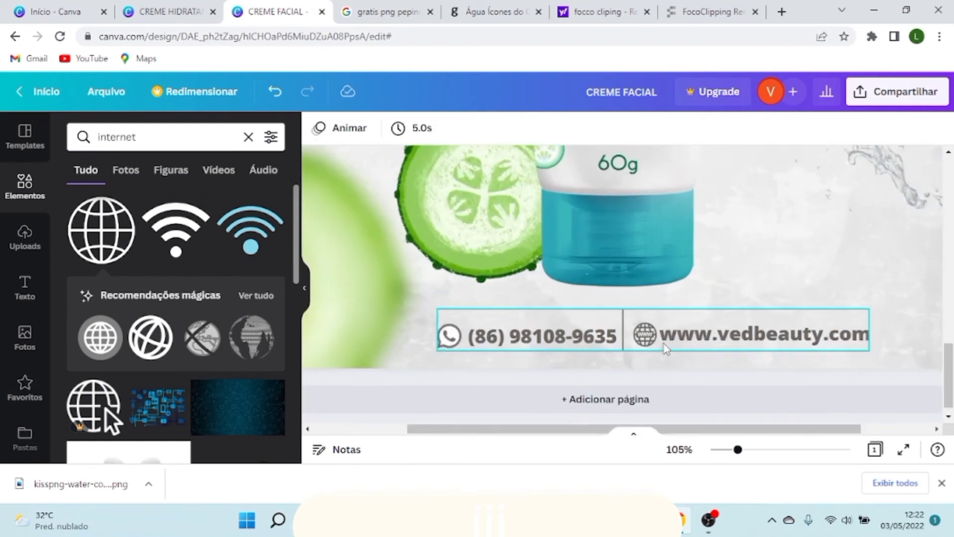
{"action": "scroll", "coordinate": [666, 348], "scroll_direction": "down", "scroll_amount": 6}
{"action": "scroll", "coordinate": [775, 343], "scroll_direction": "down", "scroll_amount": 3}
{"action": "scroll", "coordinate": [783, 338], "scroll_direction": "up", "scroll_amount": 4}
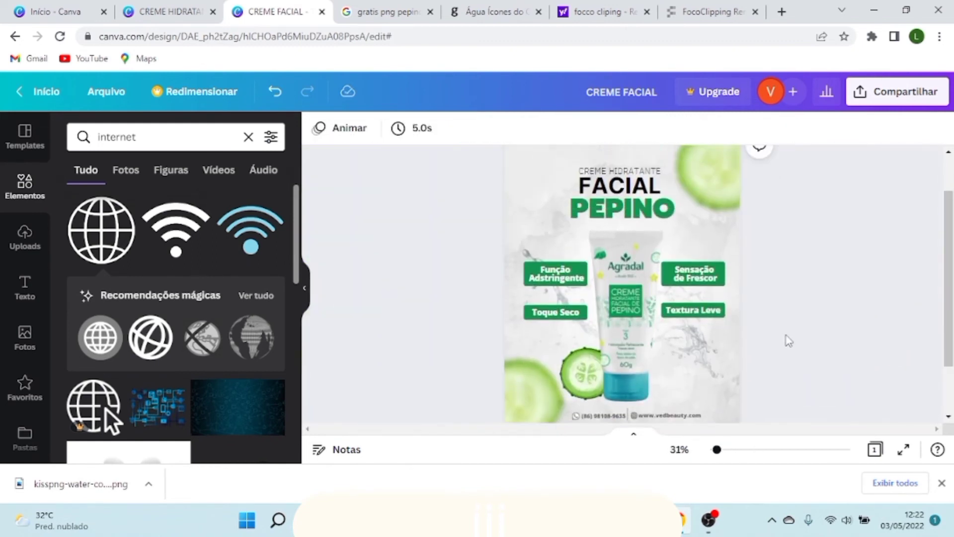
{"action": "scroll", "coordinate": [788, 341], "scroll_direction": "down", "scroll_amount": 2}
{"action": "scroll", "coordinate": [788, 341], "scroll_direction": "up", "scroll_amount": 2}
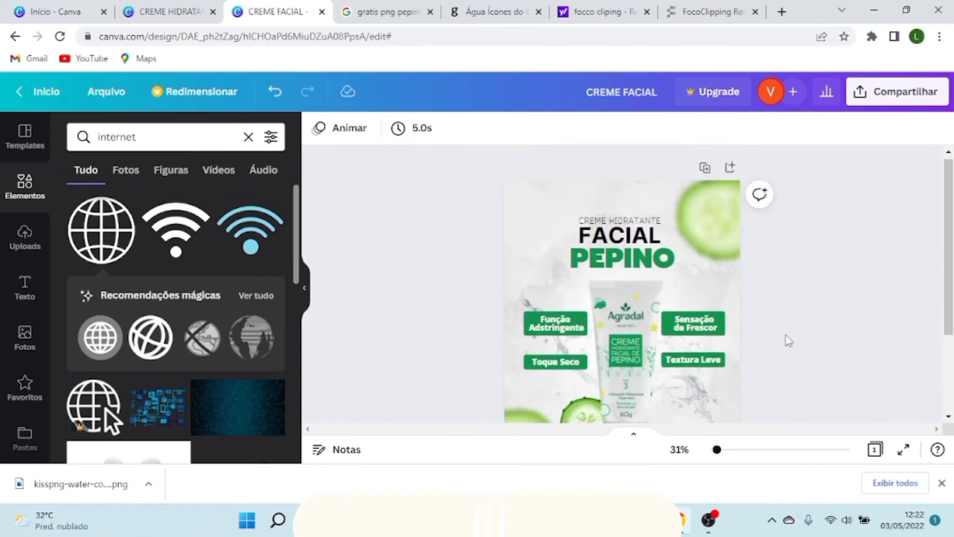
{"action": "scroll", "coordinate": [789, 341], "scroll_direction": "down", "scroll_amount": 1}
{"action": "scroll", "coordinate": [791, 343], "scroll_direction": "up", "scroll_amount": 1}
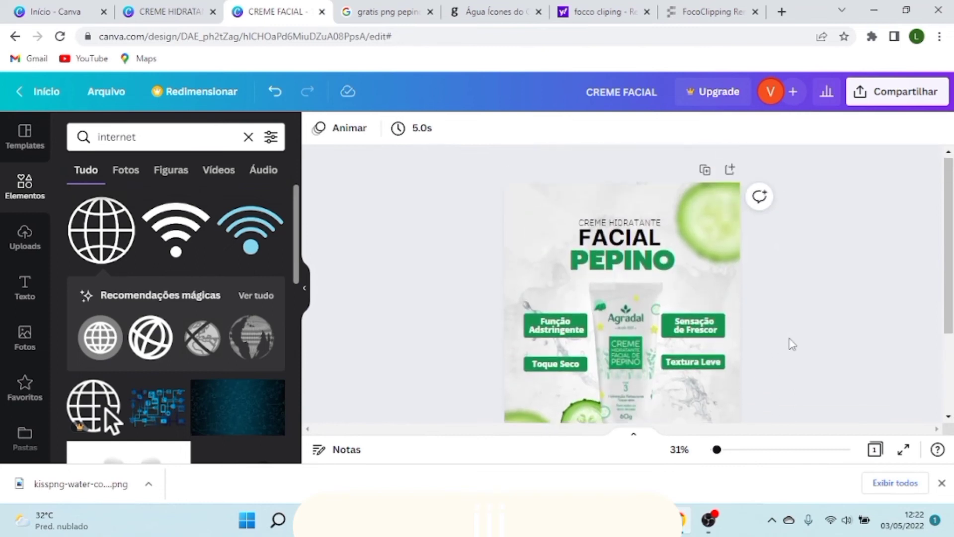
{"action": "scroll", "coordinate": [791, 343], "scroll_direction": "down", "scroll_amount": 1}
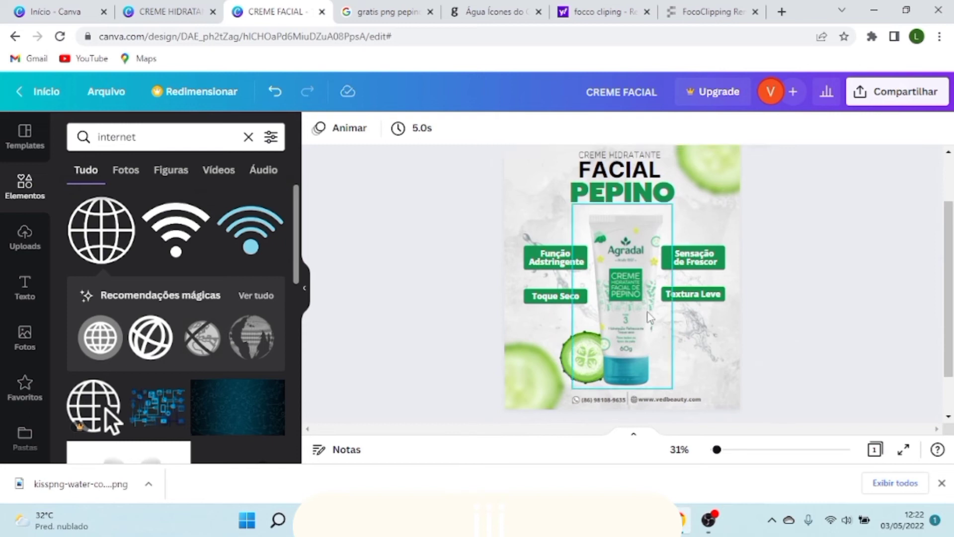
{"action": "scroll", "coordinate": [641, 345], "scroll_direction": "up", "scroll_amount": 3}
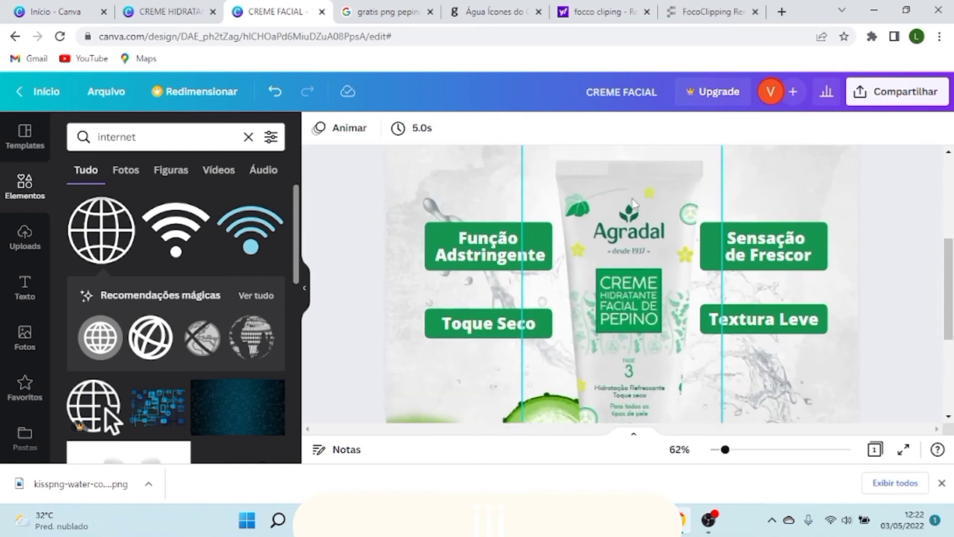
Step: Select the tube image and open the full set of Fotogênico effects for it
{"action": "left_click", "coordinate": [634, 204]}
{"action": "scroll", "coordinate": [629, 241], "scroll_direction": "down", "scroll_amount": 5}
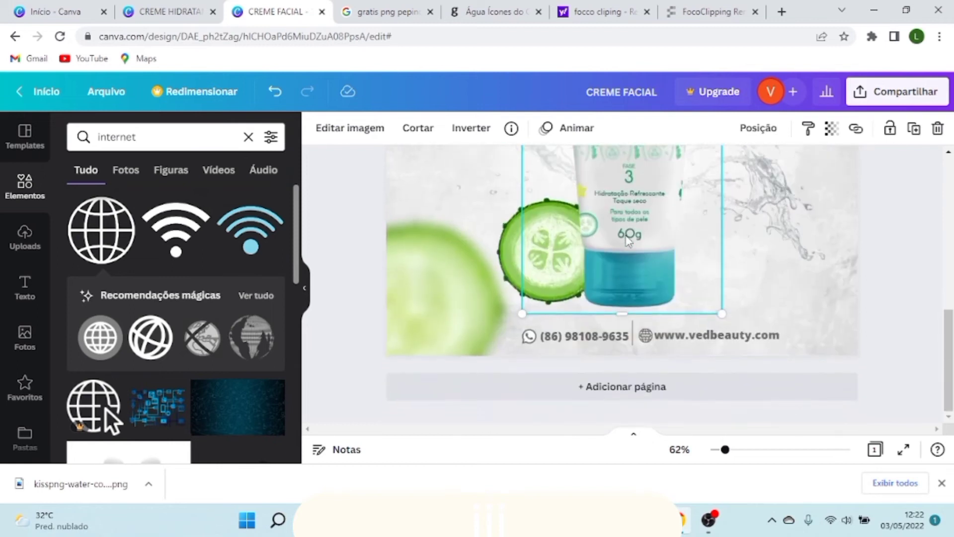
{"action": "scroll", "coordinate": [629, 241], "scroll_direction": "up", "scroll_amount": 7}
{"action": "scroll", "coordinate": [625, 246], "scroll_direction": "down", "scroll_amount": 3}
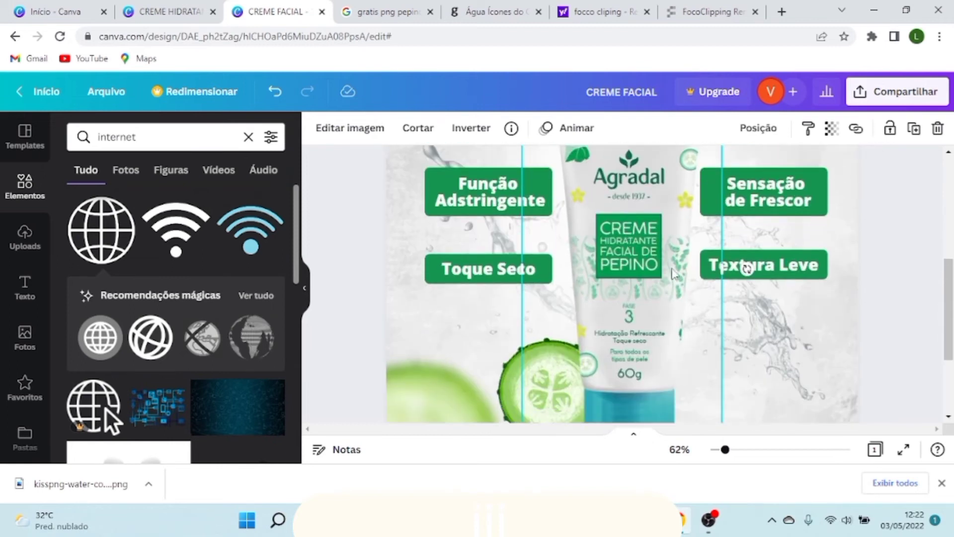
{"action": "scroll", "coordinate": [834, 346], "scroll_direction": "up", "scroll_amount": 3}
{"action": "scroll", "coordinate": [835, 346], "scroll_direction": "down", "scroll_amount": 3}
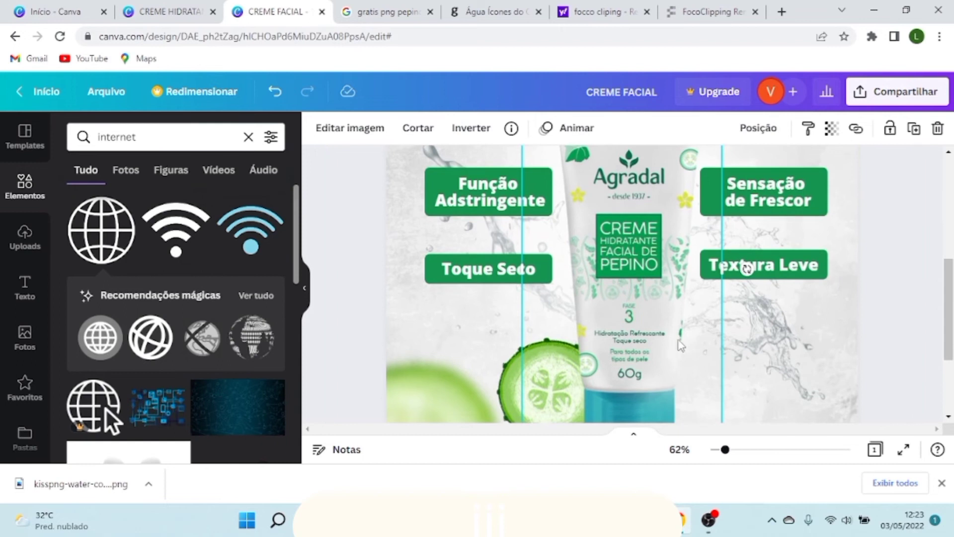
{"action": "left_click", "coordinate": [351, 130]}
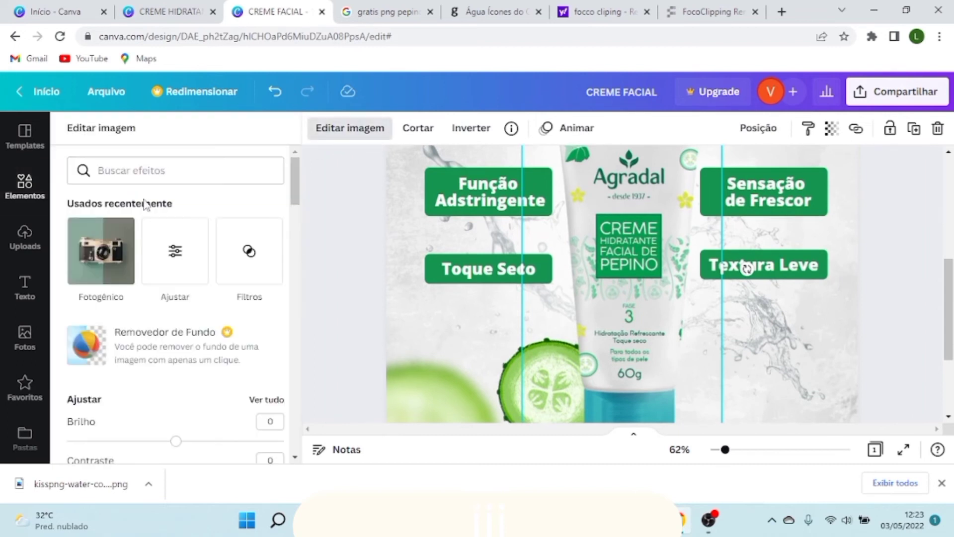
{"action": "scroll", "coordinate": [192, 281], "scroll_direction": "down", "scroll_amount": 10}
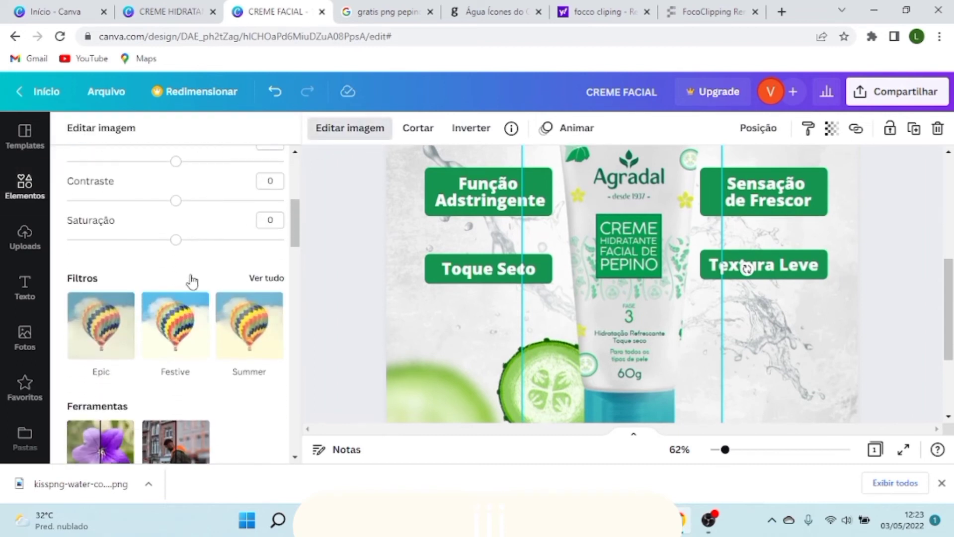
{"action": "scroll", "coordinate": [192, 288], "scroll_direction": "down", "scroll_amount": 8}
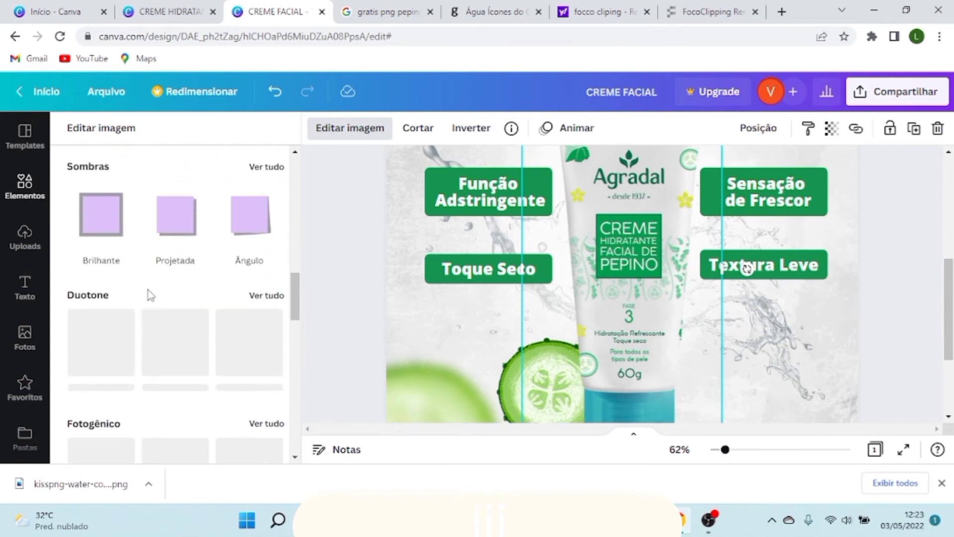
{"action": "left_click", "coordinate": [263, 215]}
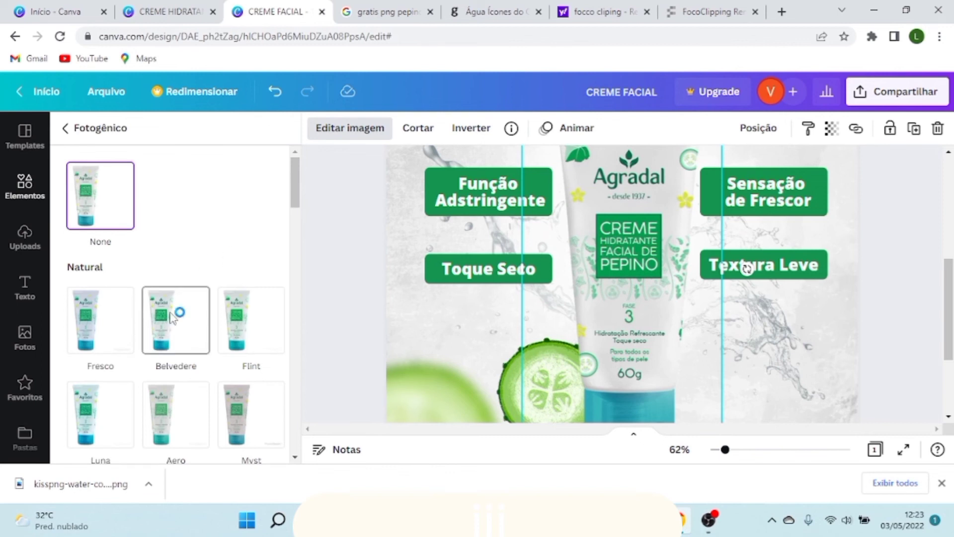
Step: Try the Belvedere, Flint and Aero effects on the tube image
{"action": "left_click", "coordinate": [172, 319]}
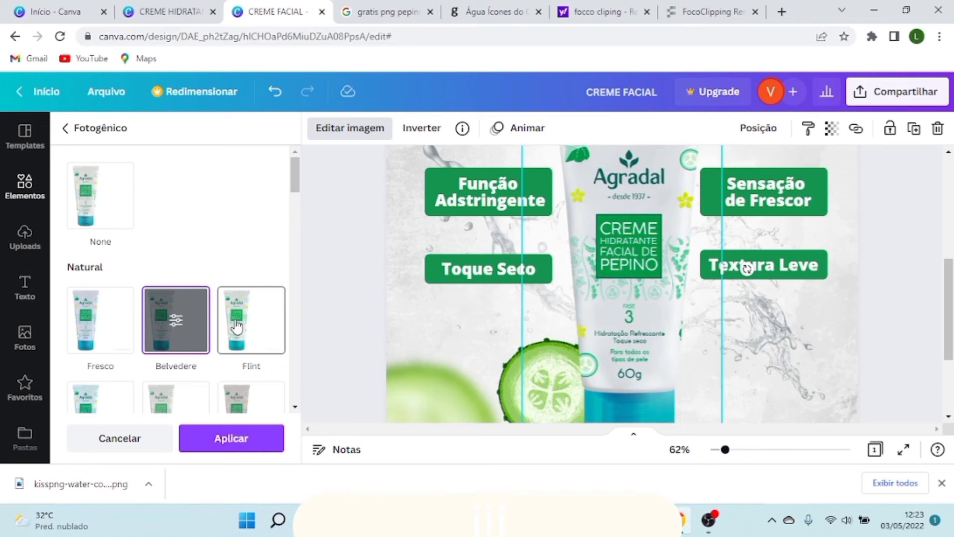
{"action": "left_click", "coordinate": [236, 327]}
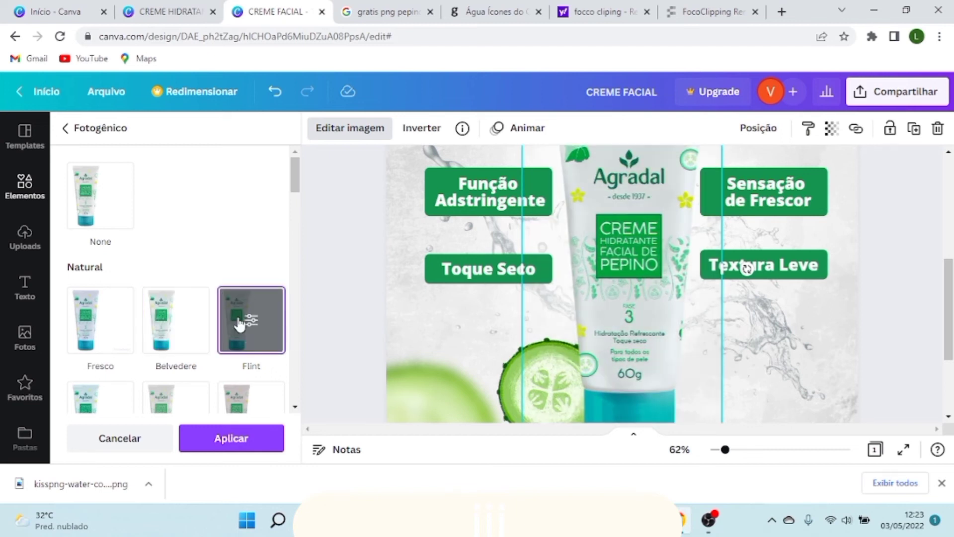
{"action": "scroll", "coordinate": [238, 327], "scroll_direction": "down", "scroll_amount": 3}
{"action": "left_click", "coordinate": [161, 295]}
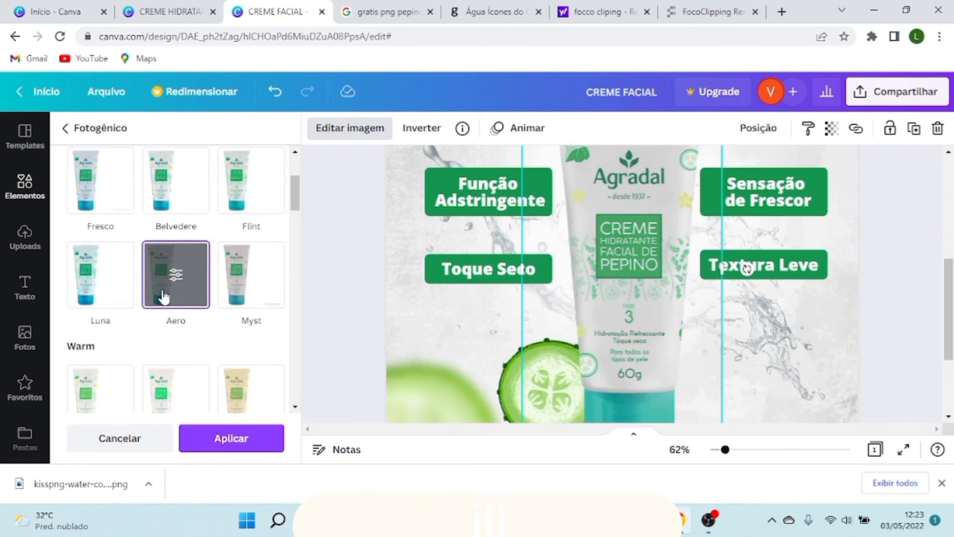
{"action": "left_click", "coordinate": [925, 287]}
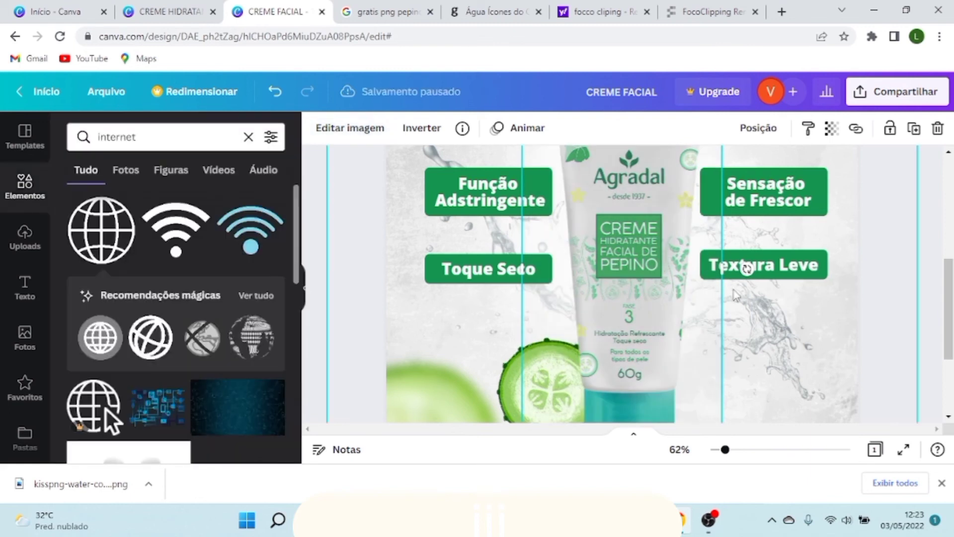
{"action": "scroll", "coordinate": [659, 303], "scroll_direction": "up", "scroll_amount": 1}
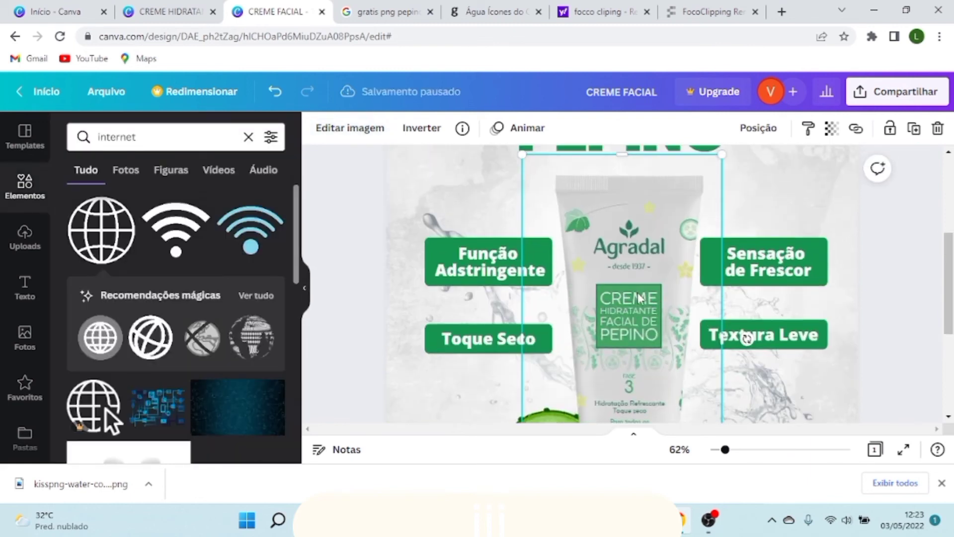
Step: Reopen the Fotogênico effects for the tube image and apply the Astro effect from the Cool group
{"action": "left_click", "coordinate": [356, 131]}
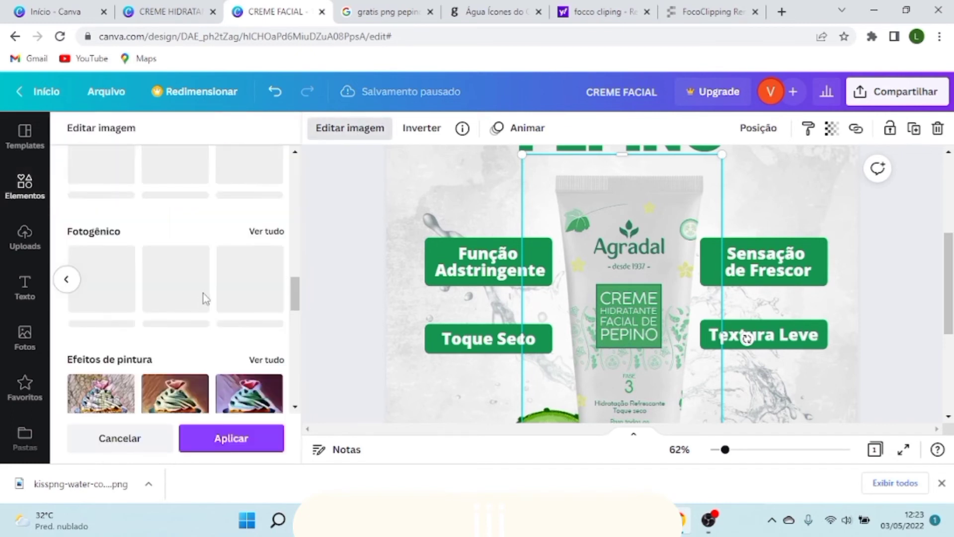
{"action": "left_click", "coordinate": [266, 232]}
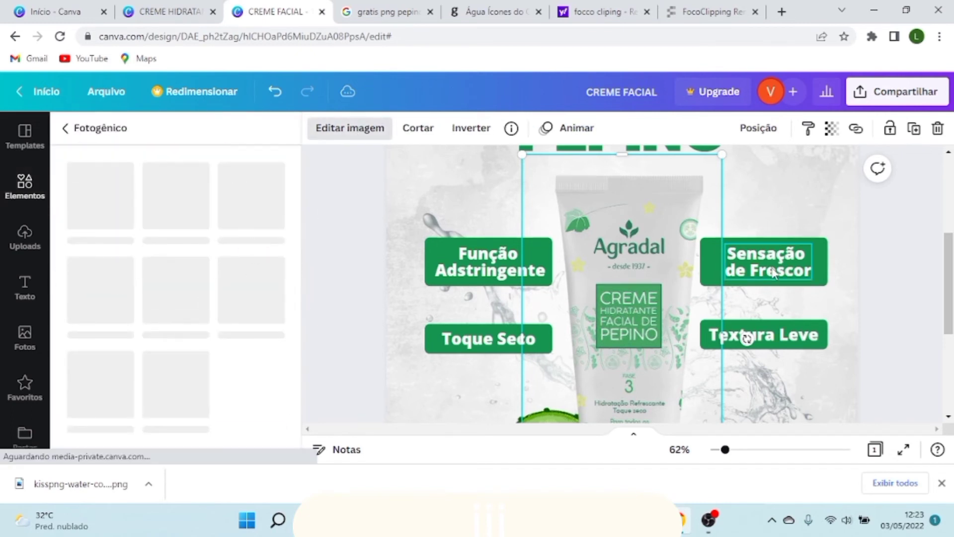
{"action": "scroll", "coordinate": [201, 327], "scroll_direction": "down", "scroll_amount": 5}
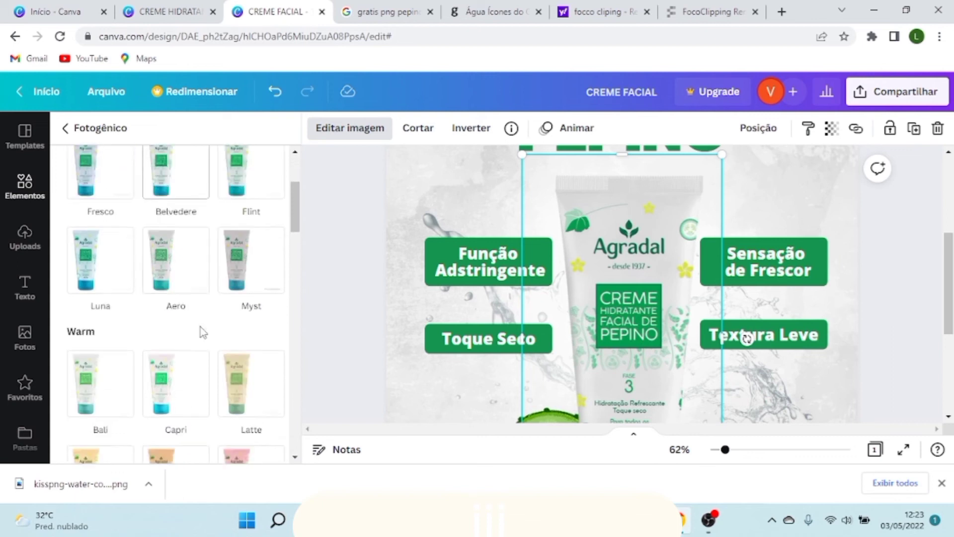
{"action": "scroll", "coordinate": [200, 332], "scroll_direction": "down", "scroll_amount": 4}
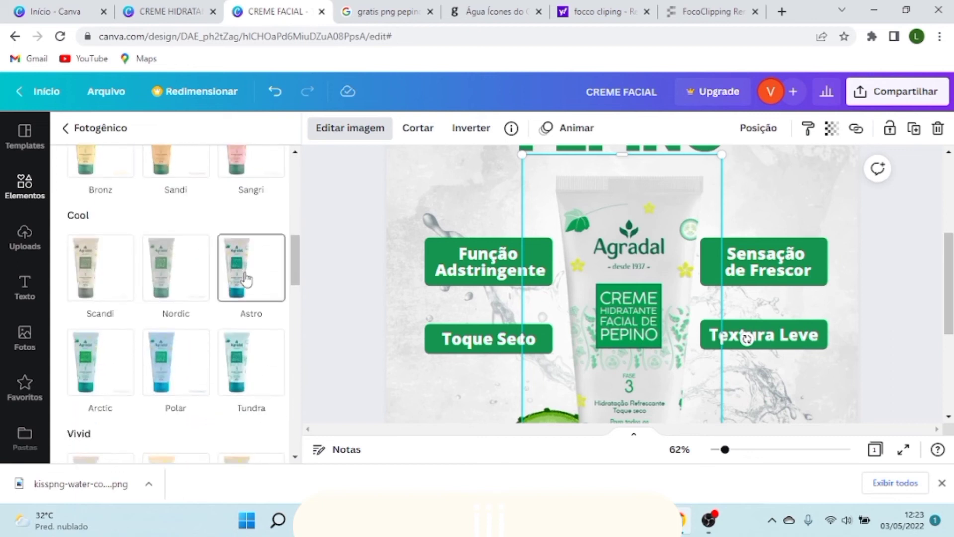
{"action": "left_click", "coordinate": [246, 274]}
{"action": "left_click", "coordinate": [873, 243]}
Step: Examine the tube's colours with the Astro effect against the title, green labels and background
{"action": "scroll", "coordinate": [645, 296], "scroll_direction": "down", "scroll_amount": 2}
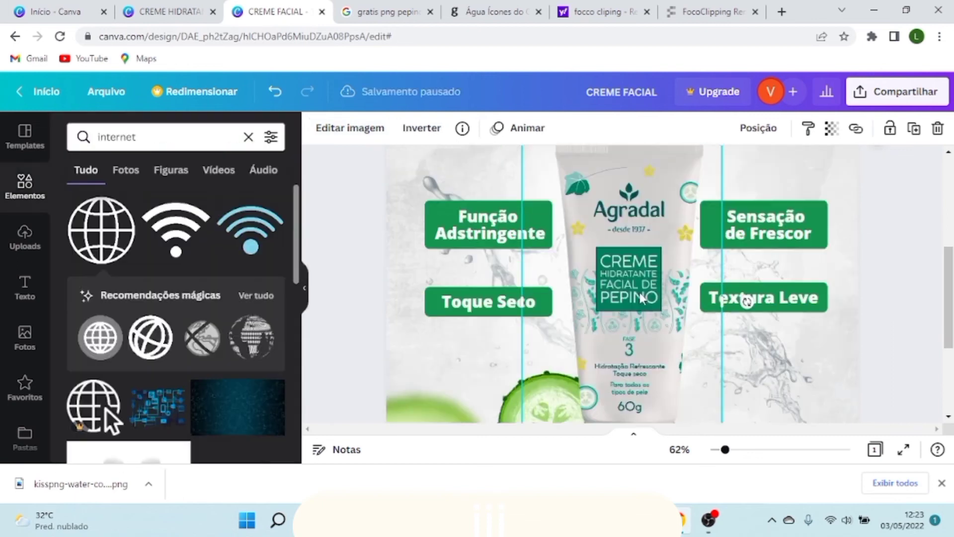
{"action": "scroll", "coordinate": [644, 297], "scroll_direction": "down", "scroll_amount": 1}
{"action": "scroll", "coordinate": [644, 297], "scroll_direction": "down", "scroll_amount": 1}
{"action": "scroll", "coordinate": [621, 323], "scroll_direction": "up", "scroll_amount": 2}
{"action": "scroll", "coordinate": [603, 354], "scroll_direction": "up", "scroll_amount": 2}
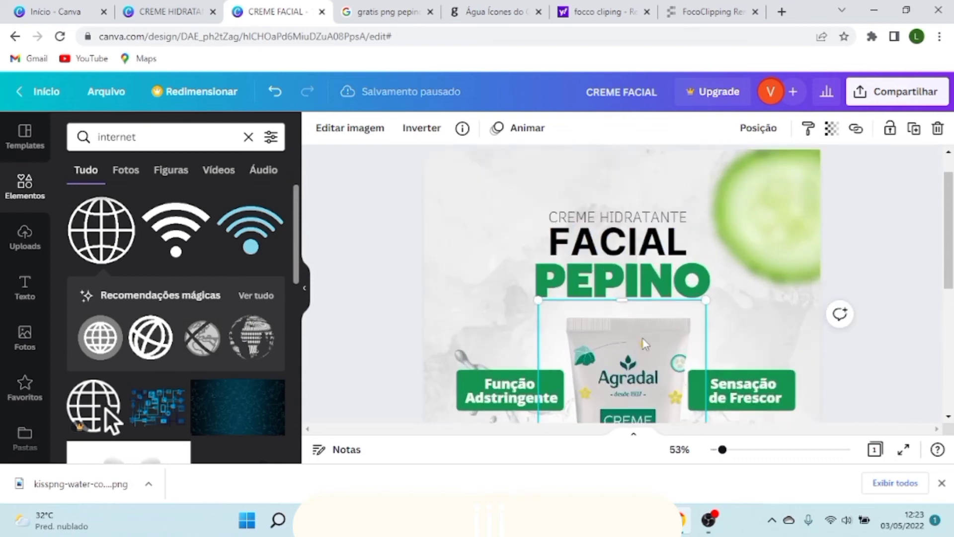
{"action": "scroll", "coordinate": [602, 354], "scroll_direction": "up", "scroll_amount": 4}
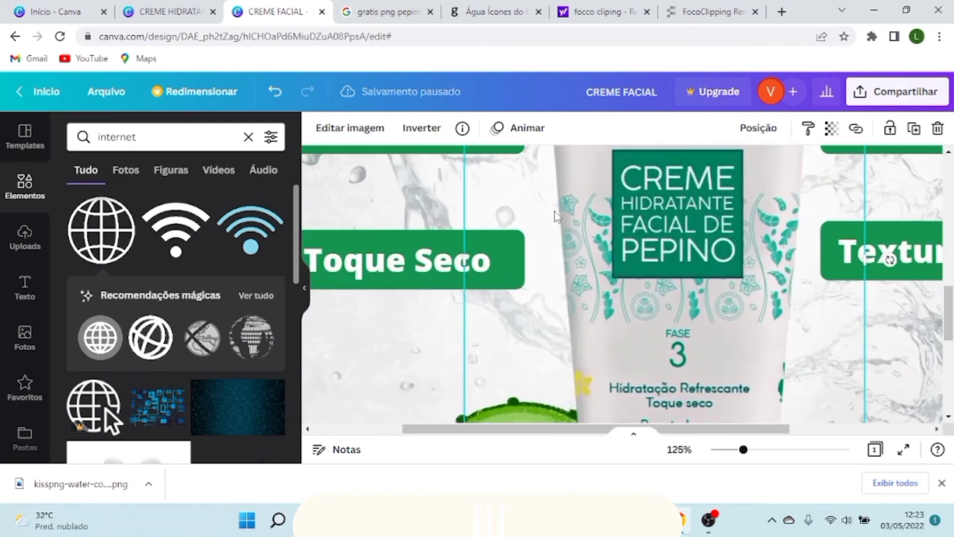
{"action": "scroll", "coordinate": [621, 276], "scroll_direction": "down", "scroll_amount": 3}
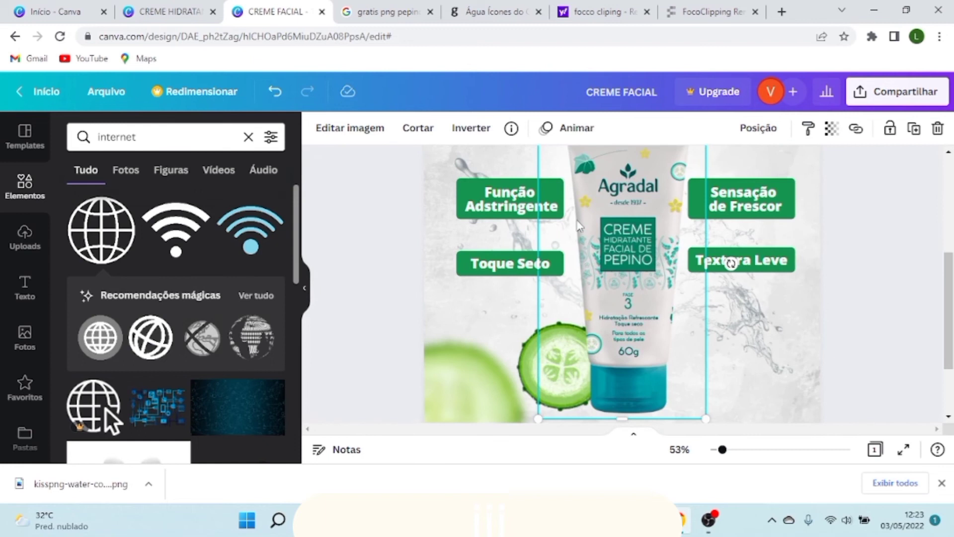
{"action": "scroll", "coordinate": [596, 231], "scroll_direction": "up", "scroll_amount": 3}
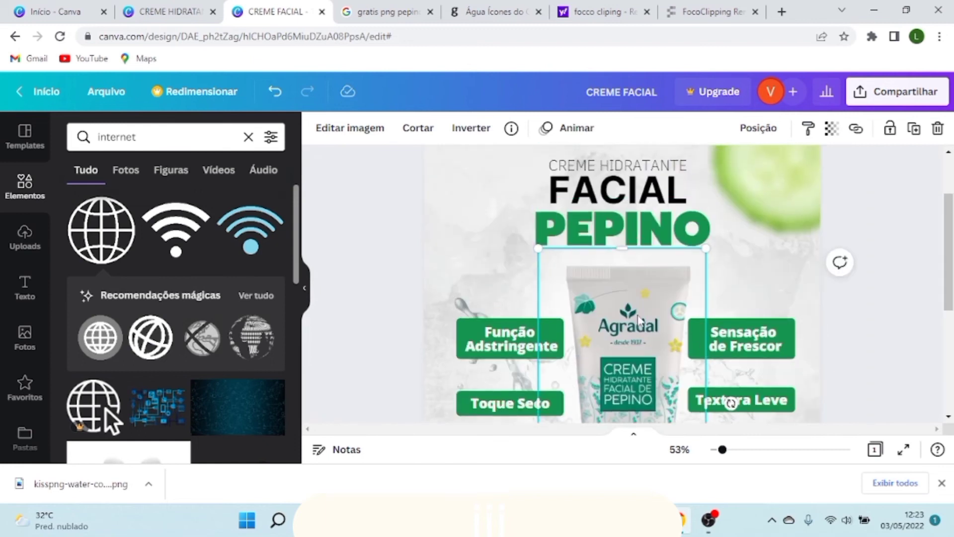
{"action": "scroll", "coordinate": [639, 321], "scroll_direction": "down", "scroll_amount": 2}
Step: Examine the tube's cap and the space between it and the contact footer up close
{"action": "left_click", "coordinate": [892, 298]}
{"action": "scroll", "coordinate": [598, 318], "scroll_direction": "down", "scroll_amount": 4}
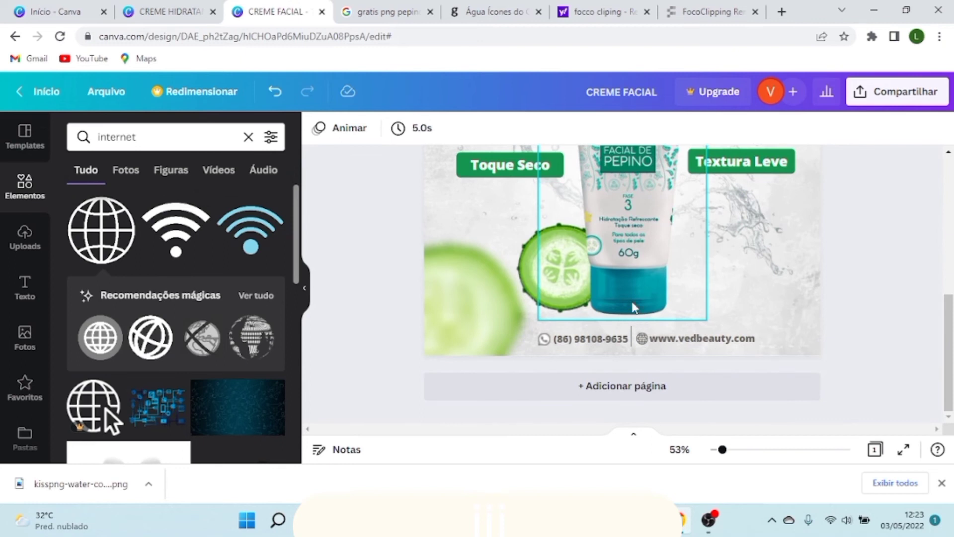
{"action": "scroll", "coordinate": [634, 307], "scroll_direction": "up", "scroll_amount": 5, "text": "ctrl"}
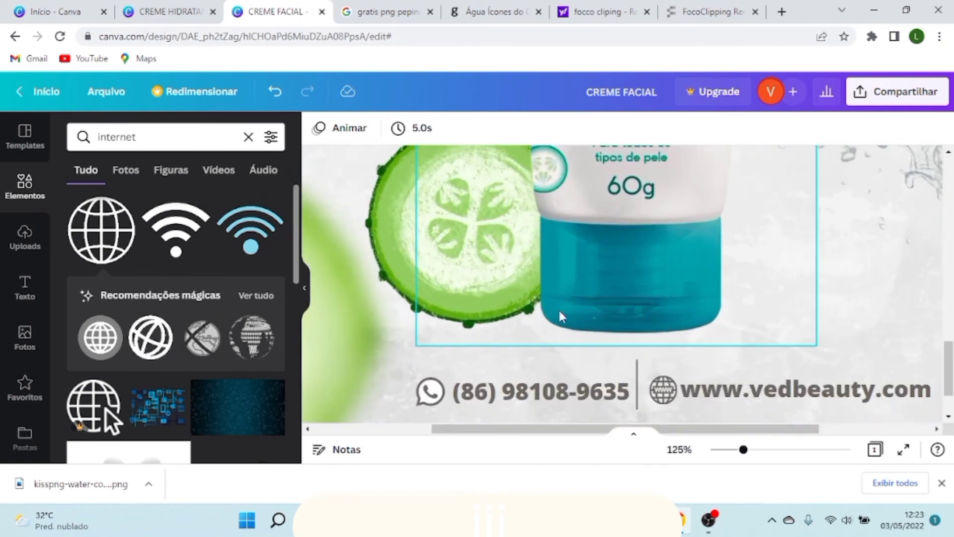
{"action": "left_click", "coordinate": [884, 267]}
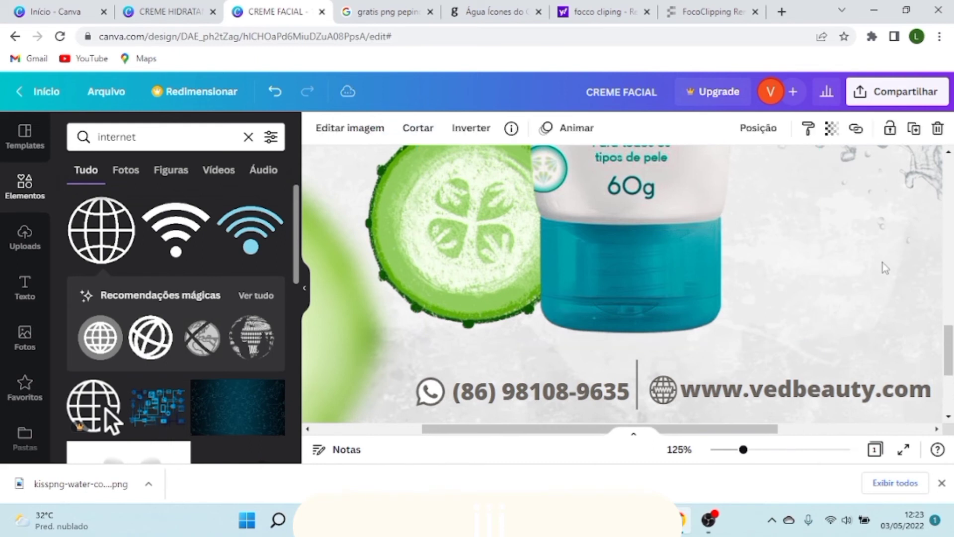
{"action": "scroll", "coordinate": [879, 267], "scroll_direction": "down", "scroll_amount": 5, "text": "ctrl"}
{"action": "scroll", "coordinate": [875, 266], "scroll_direction": "up", "scroll_amount": 3}
{"action": "scroll", "coordinate": [876, 266], "scroll_direction": "up", "scroll_amount": 2}
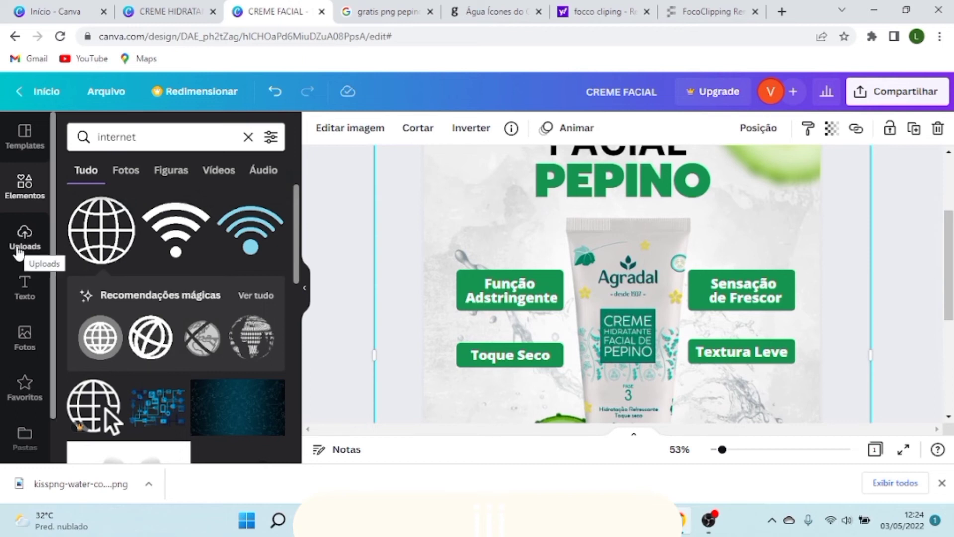
Step: Add the black oval shadow from the uploaded images to the page
{"action": "left_click", "coordinate": [20, 237]}
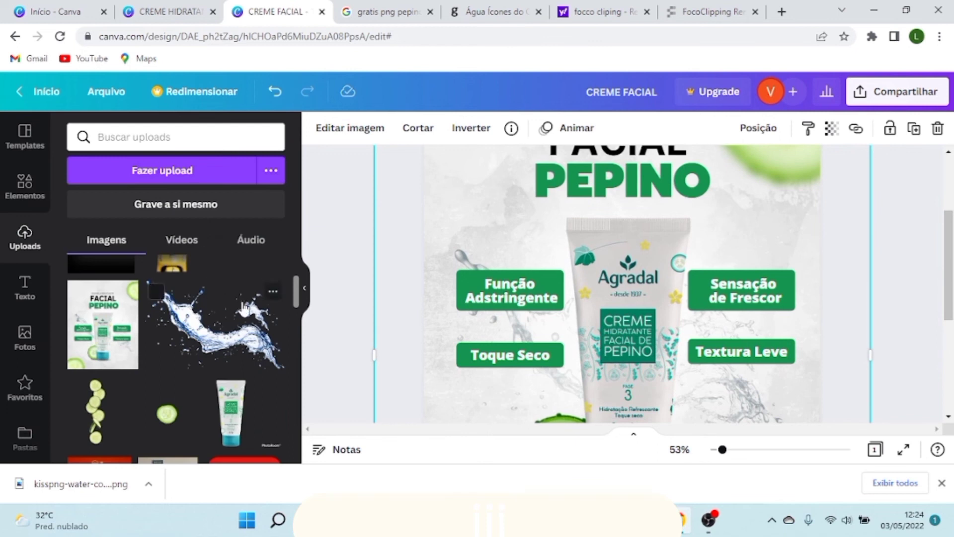
{"action": "scroll", "coordinate": [239, 318], "scroll_direction": "up", "scroll_amount": 3}
{"action": "scroll", "coordinate": [238, 327], "scroll_direction": "down", "scroll_amount": 10}
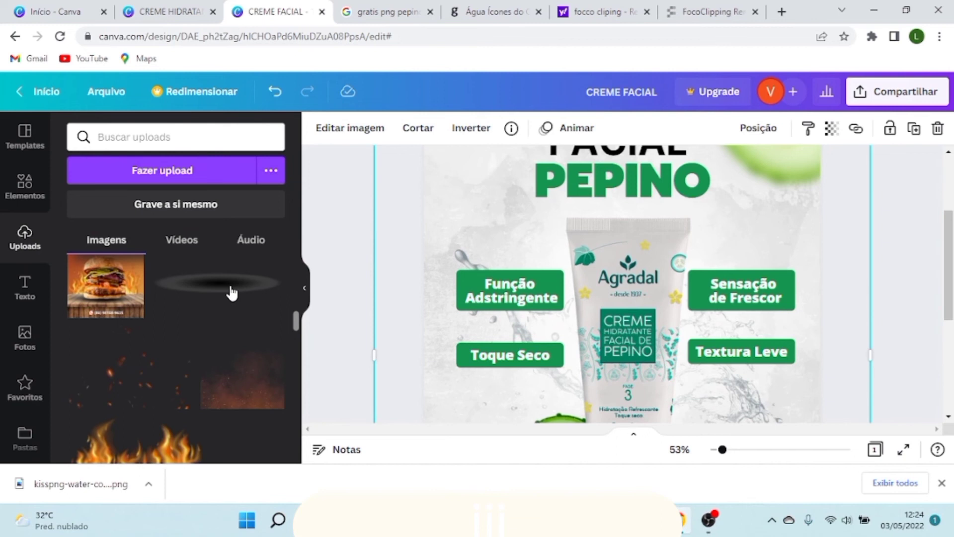
{"action": "left_click", "coordinate": [230, 292]}
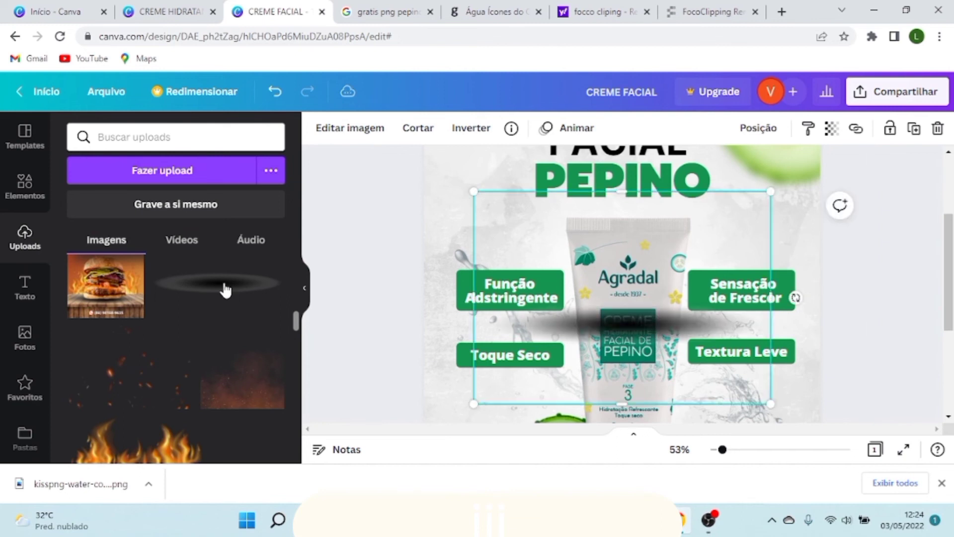
Step: Move the oval shadow down to the base of the tube's cap, just above the contact footer
{"action": "scroll", "coordinate": [694, 245], "scroll_direction": "down", "scroll_amount": 3}
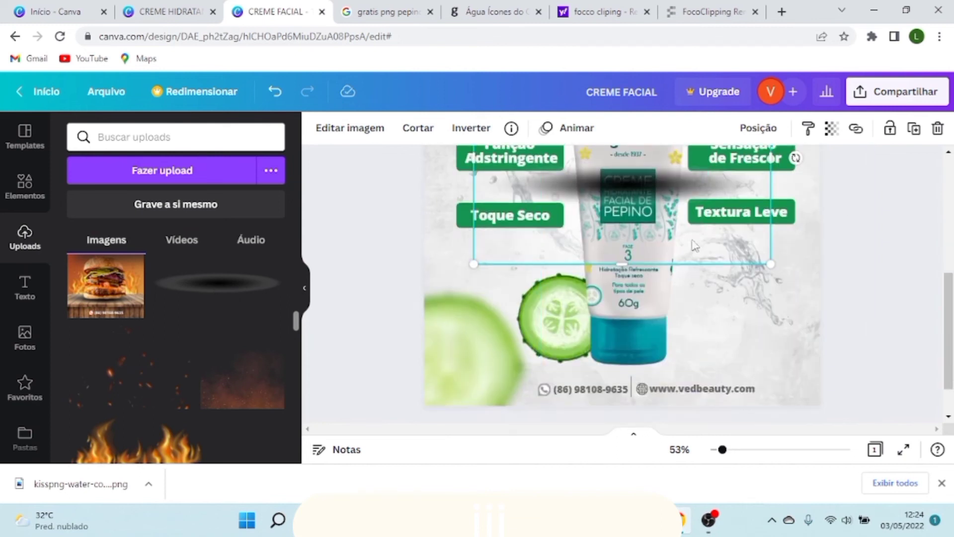
{"action": "left_click_drag", "start_coordinate": [680, 190], "coordinate": [661, 362]}
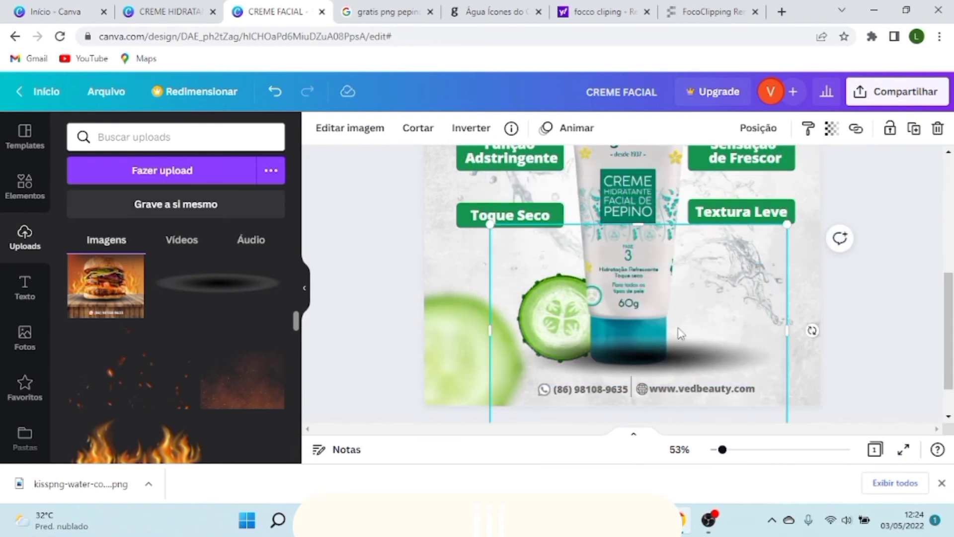
{"action": "scroll", "coordinate": [658, 317], "scroll_direction": "down", "scroll_amount": 1}
{"action": "scroll", "coordinate": [659, 316], "scroll_direction": "up", "scroll_amount": 5}
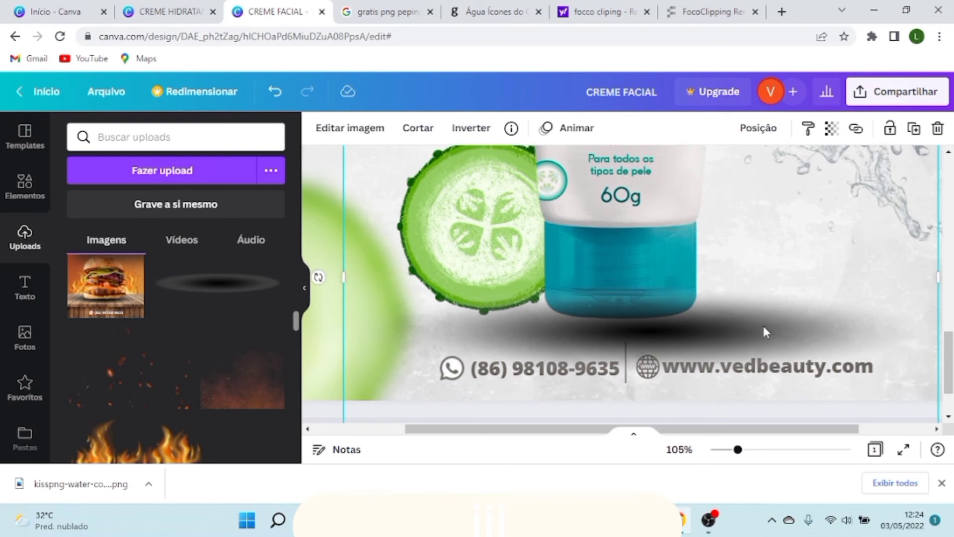
{"action": "scroll", "coordinate": [753, 297], "scroll_direction": "down", "scroll_amount": 4}
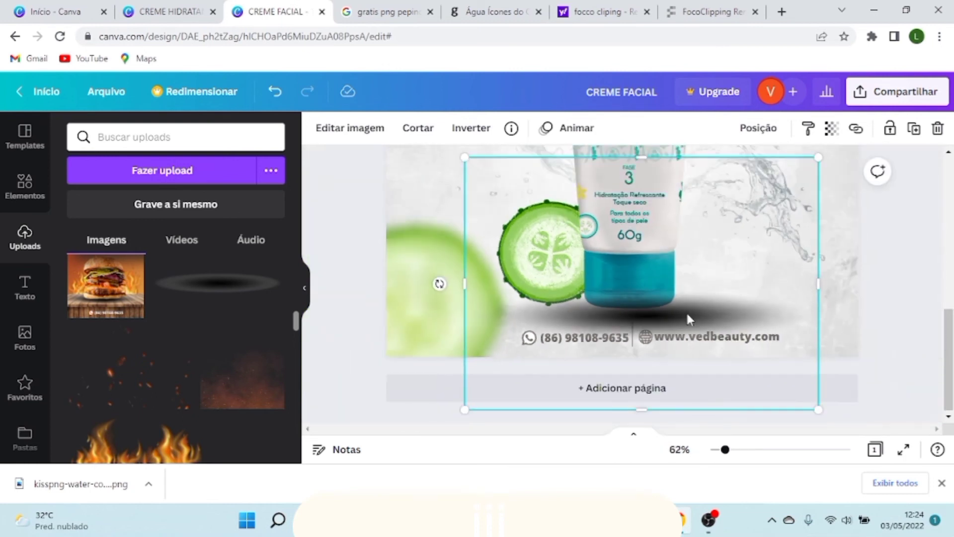
Step: Crop the empty areas above and below the oval shadow image to a shorter frame
{"action": "double_click", "coordinate": [701, 310]}
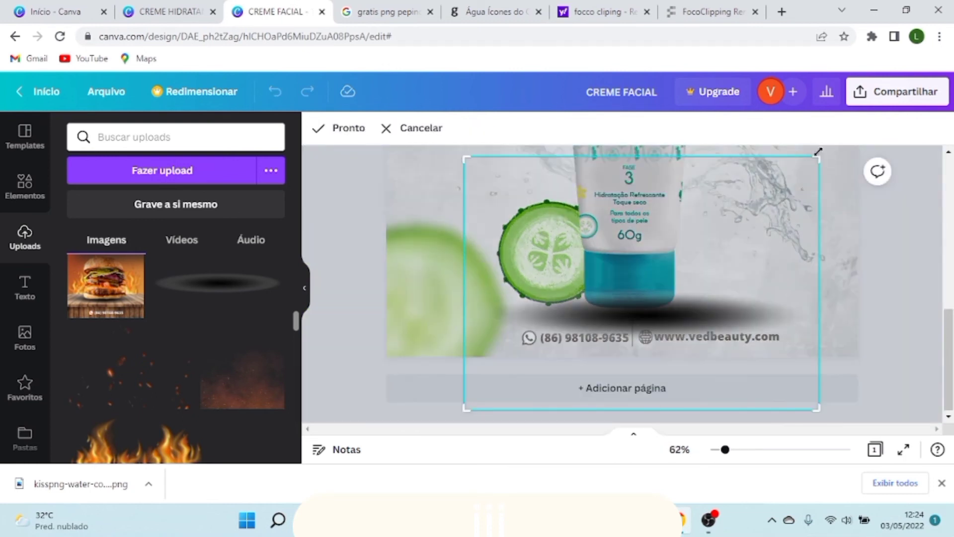
{"action": "left_click_drag", "start_coordinate": [816, 179], "coordinate": [810, 268]}
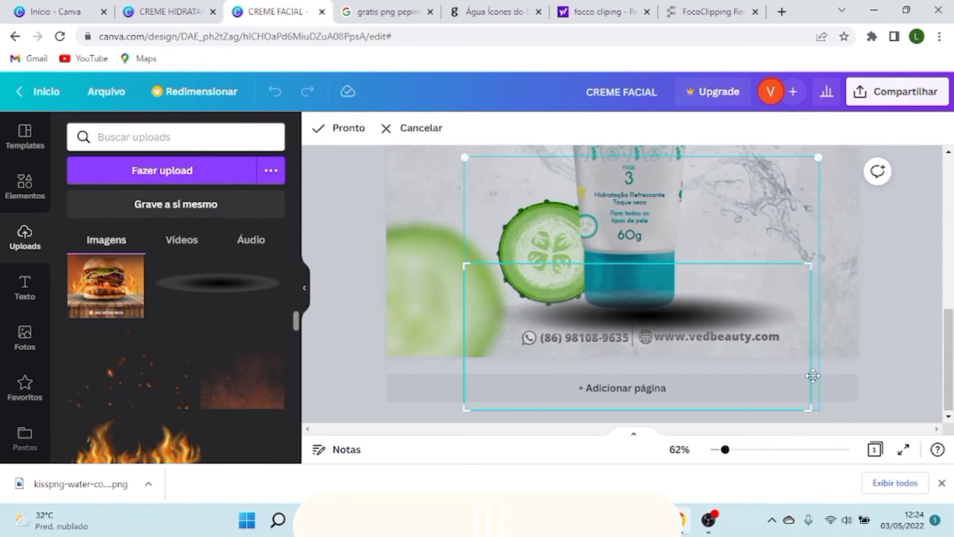
{"action": "left_click_drag", "start_coordinate": [809, 398], "coordinate": [810, 370]}
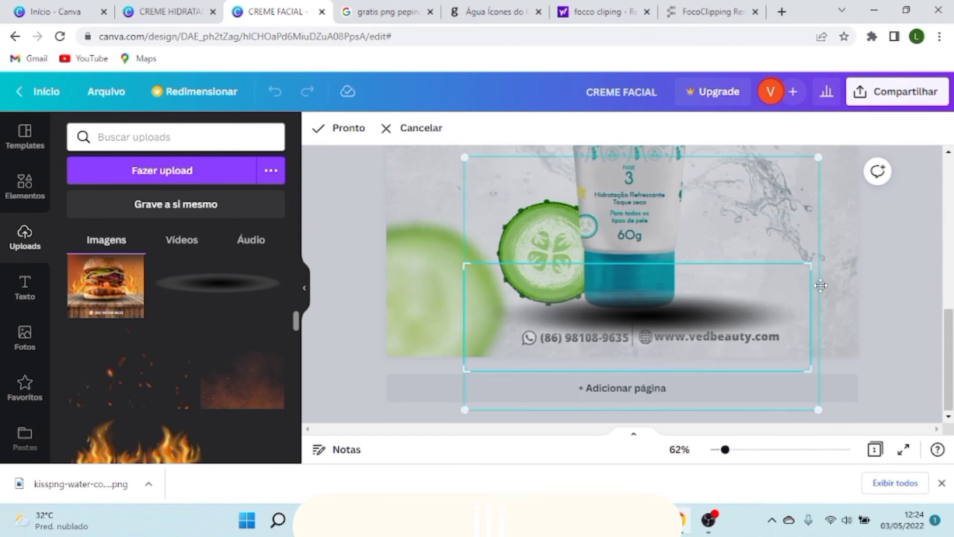
{"action": "left_click", "coordinate": [319, 128]}
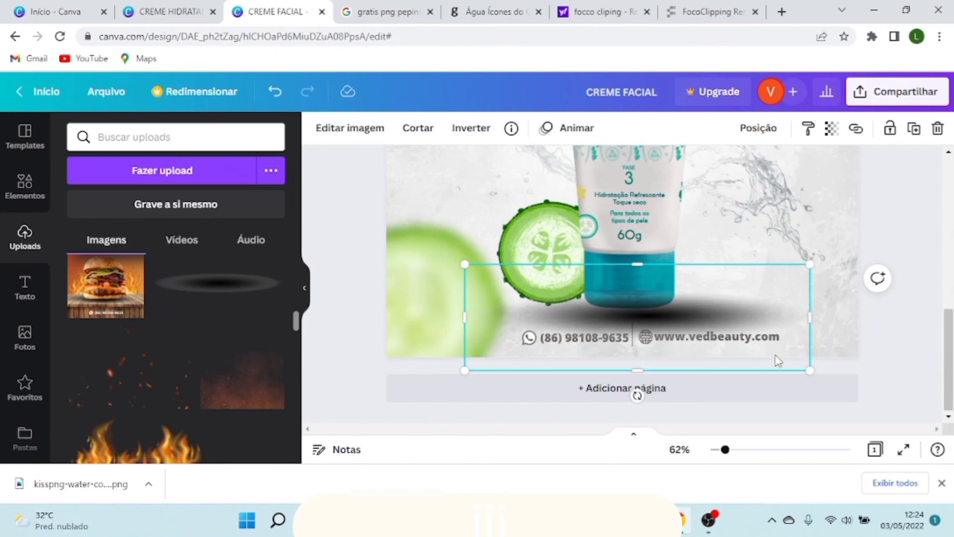
Step: Shrink the oval shadow to slightly wider than the tube's cap and centre it beneath the cap
{"action": "left_click_drag", "start_coordinate": [806, 371], "coordinate": [612, 309]}
{"action": "left_click_drag", "start_coordinate": [557, 285], "coordinate": [644, 319]}
{"action": "scroll", "coordinate": [644, 320], "scroll_direction": "up", "scroll_amount": 4}
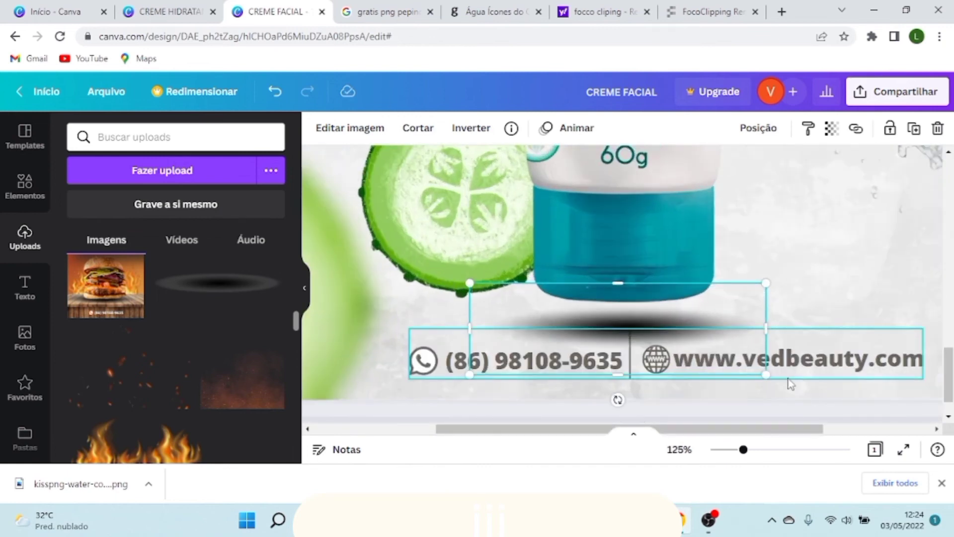
{"action": "left_click_drag", "start_coordinate": [768, 376], "coordinate": [714, 358]}
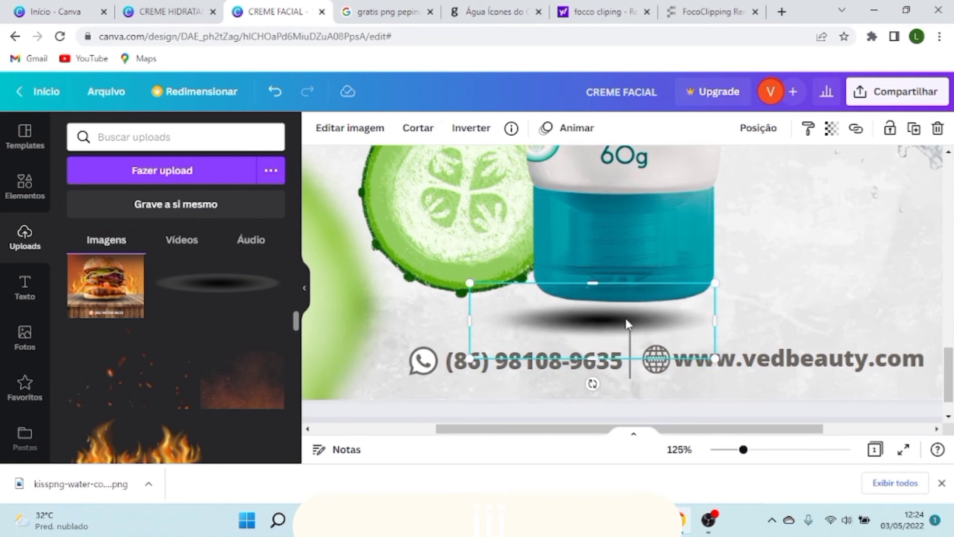
{"action": "left_click_drag", "start_coordinate": [617, 323], "coordinate": [637, 327]}
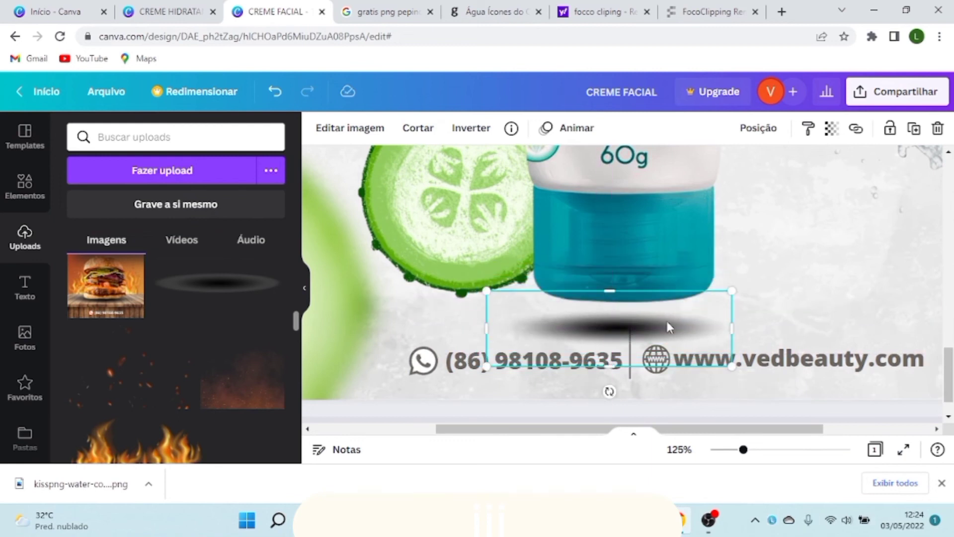
Step: Examine the resized shadow's gap from the cap, both up close and within the whole design
{"action": "scroll", "coordinate": [697, 305], "scroll_direction": "down", "scroll_amount": 3}
{"action": "left_click", "coordinate": [827, 284]}
{"action": "scroll", "coordinate": [791, 283], "scroll_direction": "down", "scroll_amount": 4}
{"action": "scroll", "coordinate": [791, 284], "scroll_direction": "down", "scroll_amount": 1}
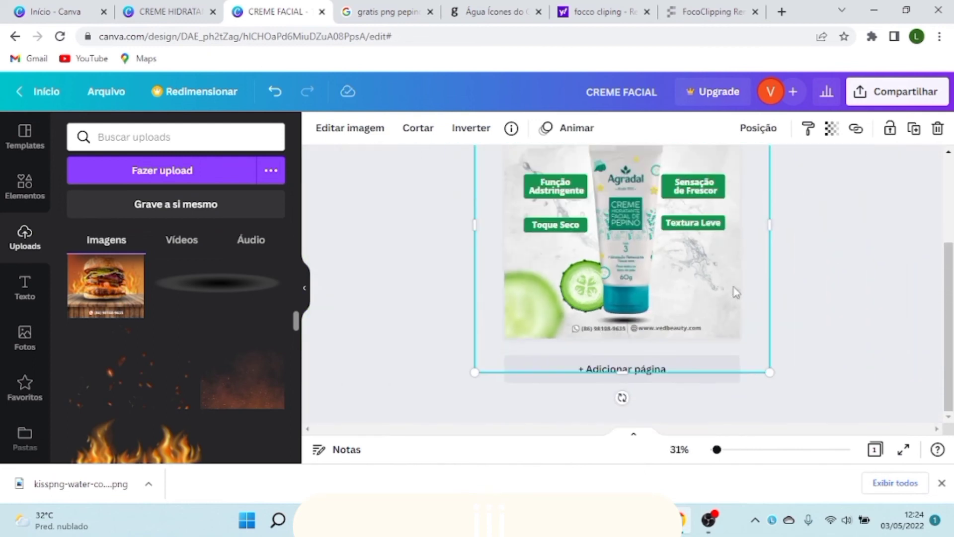
{"action": "scroll", "coordinate": [641, 330], "scroll_direction": "up", "scroll_amount": 5}
{"action": "scroll", "coordinate": [642, 335], "scroll_direction": "up", "scroll_amount": 2}
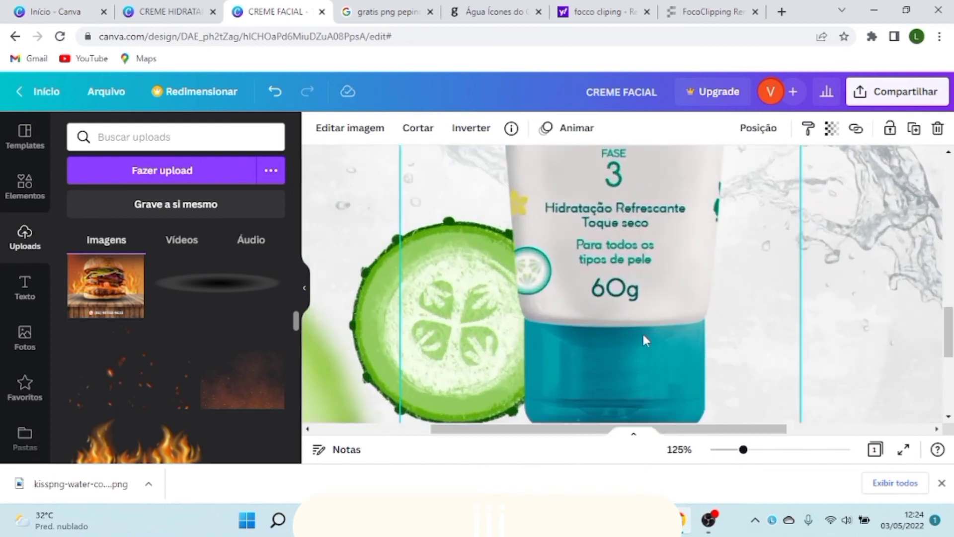
{"action": "scroll", "coordinate": [643, 337], "scroll_direction": "down", "scroll_amount": 5}
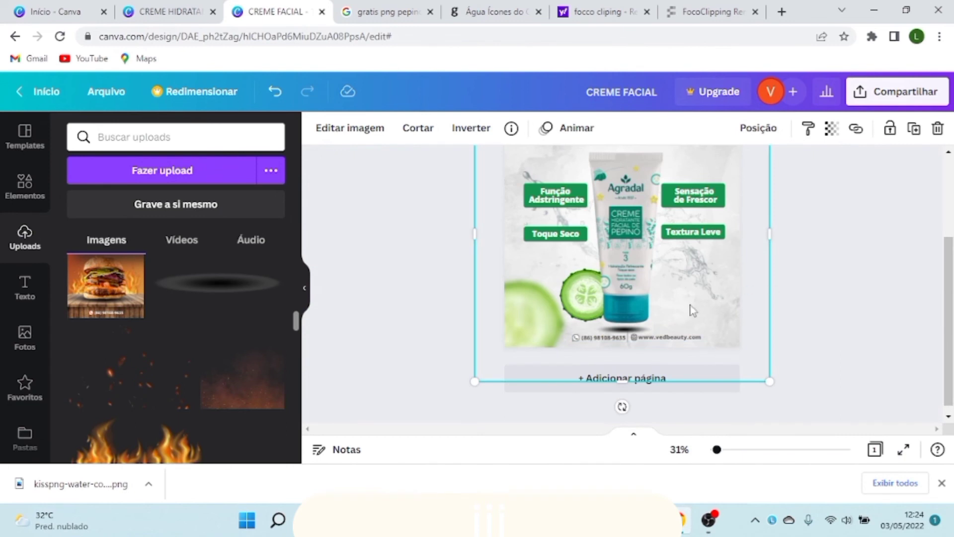
{"action": "scroll", "coordinate": [695, 305], "scroll_direction": "up", "scroll_amount": 1}
{"action": "scroll", "coordinate": [701, 296], "scroll_direction": "up", "scroll_amount": 2}
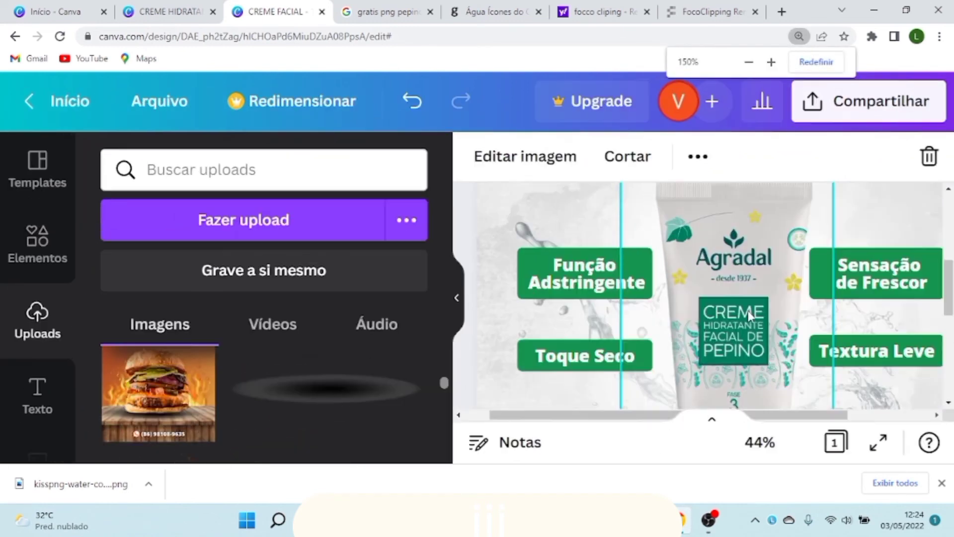
{"action": "scroll", "coordinate": [737, 308], "scroll_direction": "down", "scroll_amount": 3}
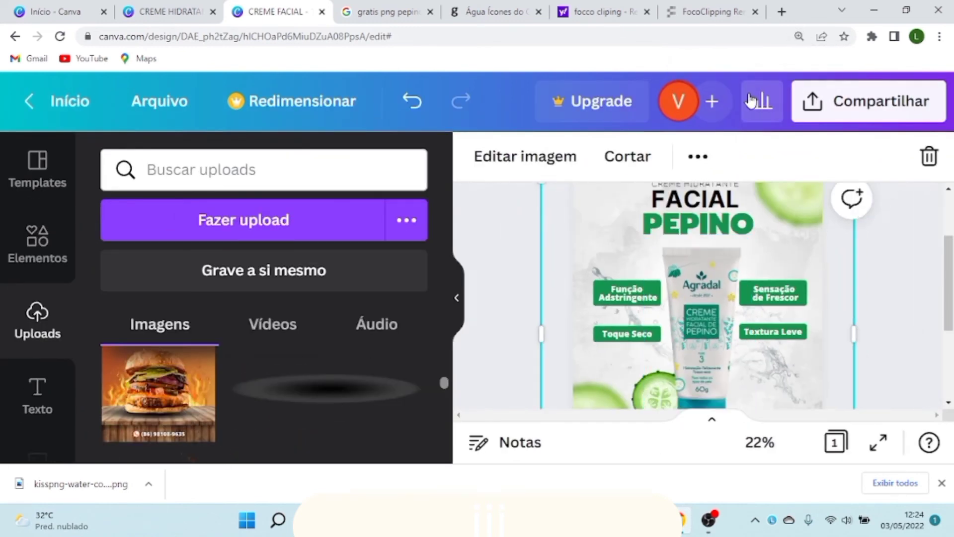
{"action": "scroll", "coordinate": [740, 249], "scroll_direction": "down", "scroll_amount": 3}
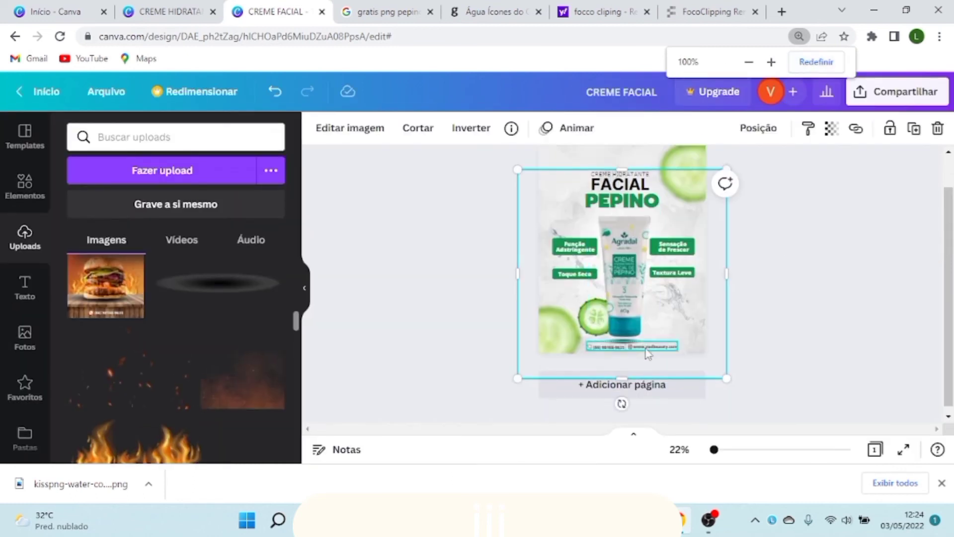
{"action": "scroll", "coordinate": [621, 348], "scroll_direction": "up", "scroll_amount": 6}
{"action": "scroll", "coordinate": [627, 350], "scroll_direction": "up", "scroll_amount": 1}
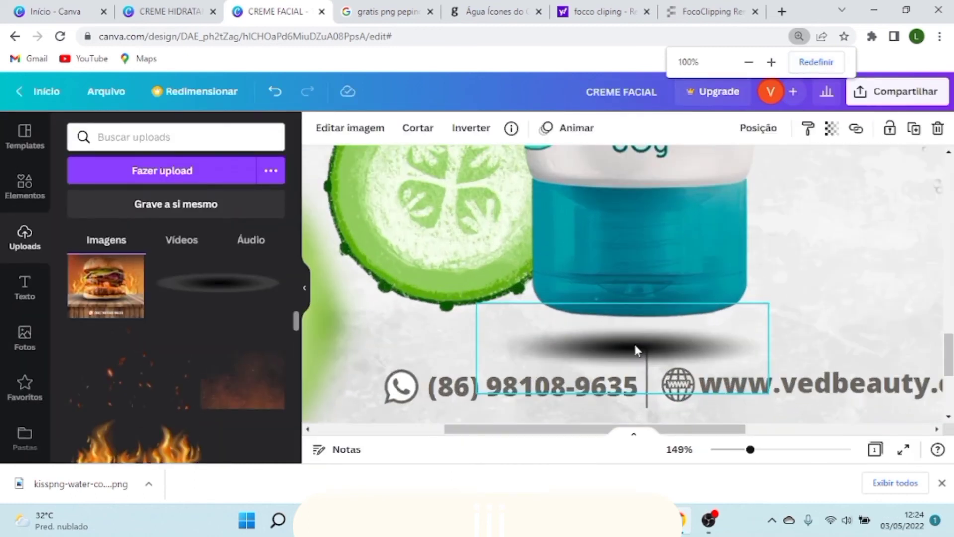
Step: Move the shadow up against the cap's base and place a smaller copy of it beneath the cucumber slice
{"action": "left_click_drag", "start_coordinate": [633, 346], "coordinate": [636, 321]}
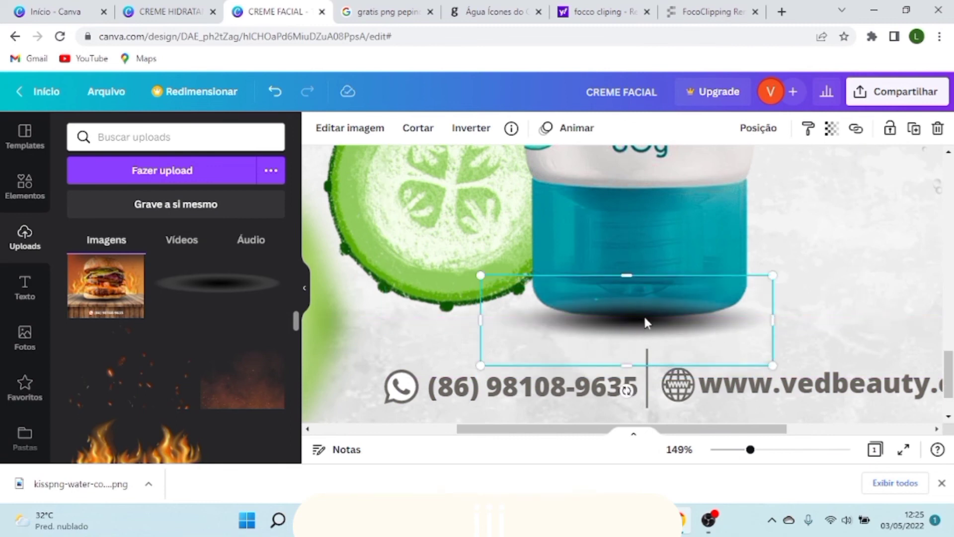
{"action": "left_click_drag", "start_coordinate": [644, 318], "coordinate": [463, 298]}
{"action": "left_click_drag", "start_coordinate": [599, 356], "coordinate": [516, 334]}
{"action": "left_click_drag", "start_coordinate": [412, 312], "coordinate": [439, 311]}
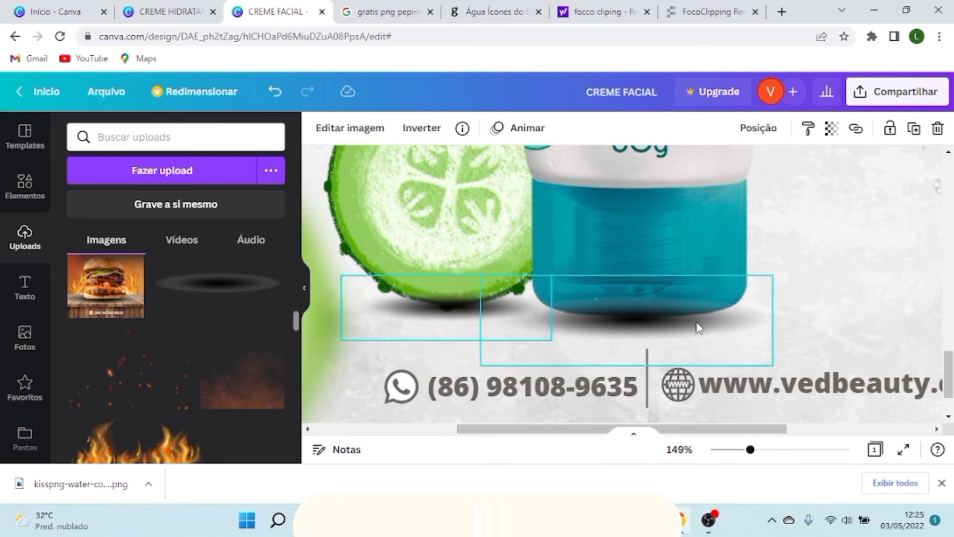
Step: Send both oval shadows backward, behind the tube and the cucumber slice
{"action": "left_click", "coordinate": [697, 327], "text": "shift"}
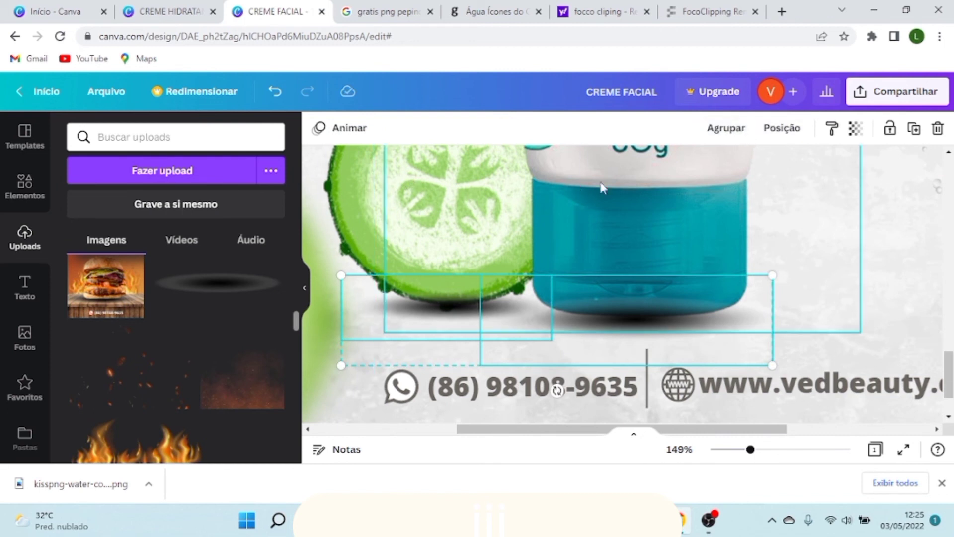
{"action": "left_click", "coordinate": [777, 139]}
{"action": "left_click", "coordinate": [691, 178]}
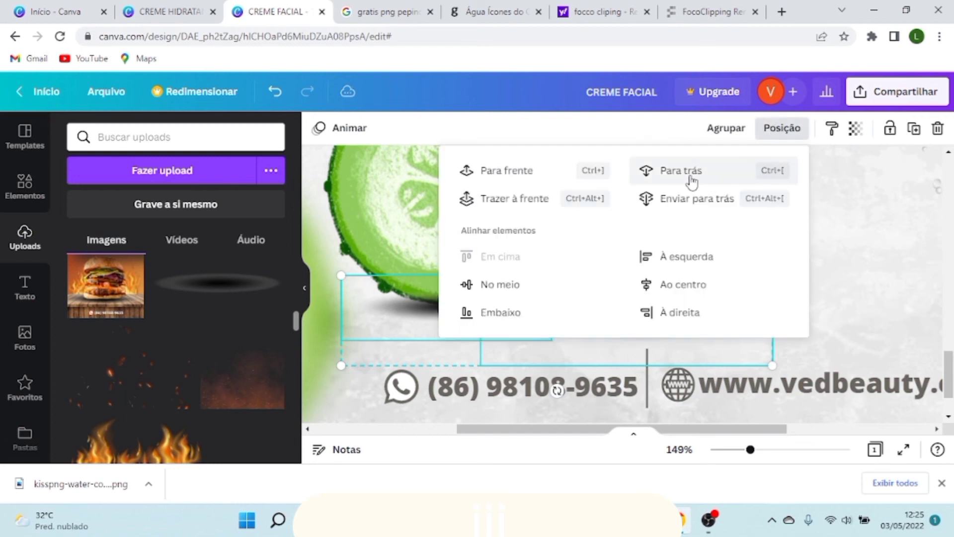
{"action": "left_click", "coordinate": [666, 285]}
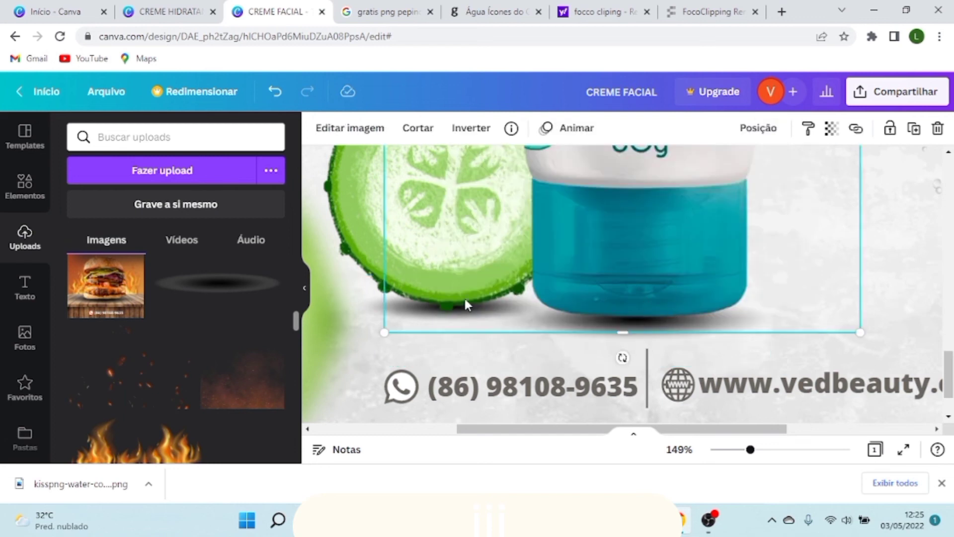
Step: Examine the two shadows at the base of the tube and cucumber slice within the whole layout
{"action": "scroll", "coordinate": [508, 303], "scroll_direction": "up", "scroll_amount": 5}
{"action": "scroll", "coordinate": [693, 308], "scroll_direction": "down", "scroll_amount": 10}
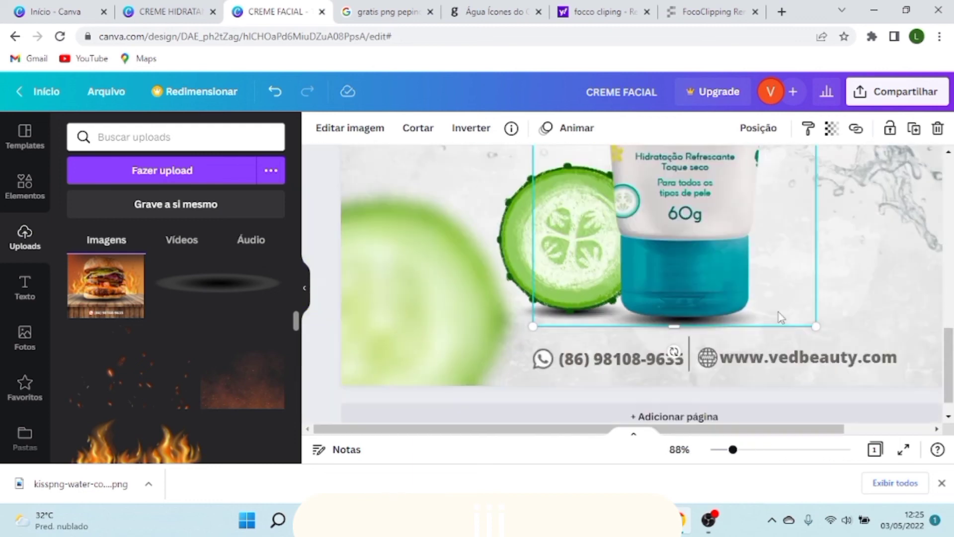
{"action": "scroll", "coordinate": [844, 296], "scroll_direction": "down", "scroll_amount": 2}
{"action": "left_click", "coordinate": [848, 297]}
{"action": "scroll", "coordinate": [820, 293], "scroll_direction": "up", "scroll_amount": 3}
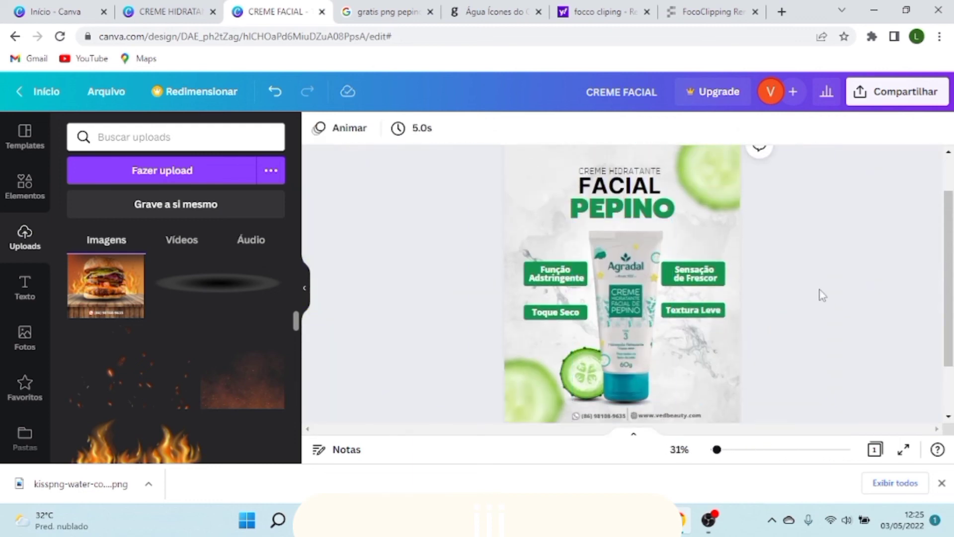
{"action": "scroll", "coordinate": [815, 303], "scroll_direction": "down", "scroll_amount": 1}
{"action": "scroll", "coordinate": [815, 302], "scroll_direction": "up", "scroll_amount": 2}
{"action": "scroll", "coordinate": [815, 303], "scroll_direction": "up", "scroll_amount": 2}
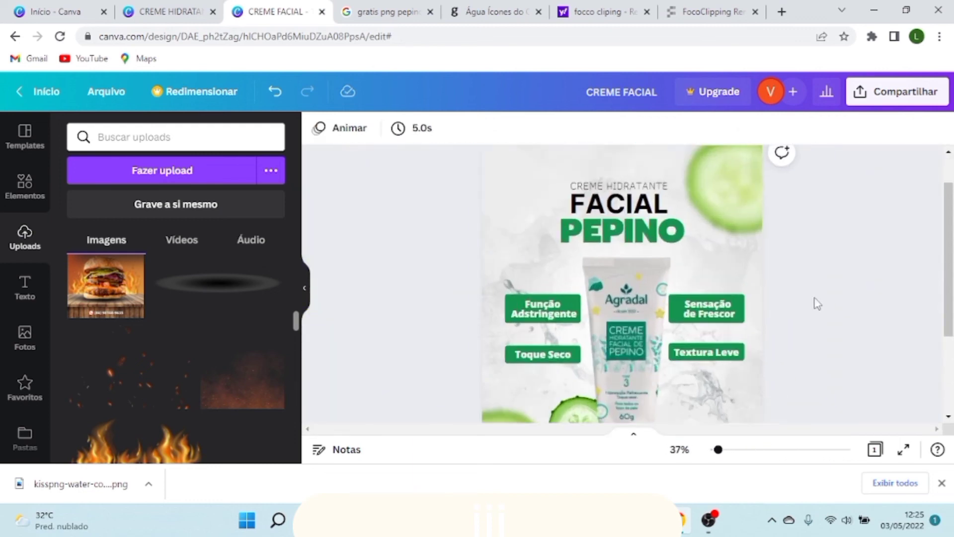
{"action": "scroll", "coordinate": [815, 304], "scroll_direction": "down", "scroll_amount": 3}
{"action": "scroll", "coordinate": [813, 302], "scroll_direction": "up", "scroll_amount": 1}
{"action": "scroll", "coordinate": [813, 303], "scroll_direction": "down", "scroll_amount": 2}
{"action": "scroll", "coordinate": [813, 304], "scroll_direction": "up", "scroll_amount": 3}
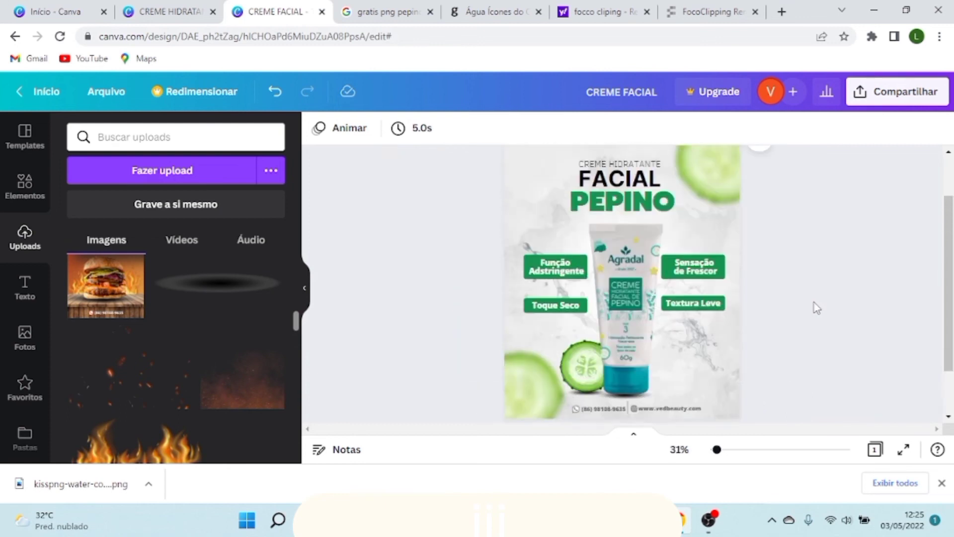
Step: Examine the title text and the upper part of the tube up close
{"action": "scroll", "coordinate": [626, 203], "scroll_direction": "up", "scroll_amount": 4}
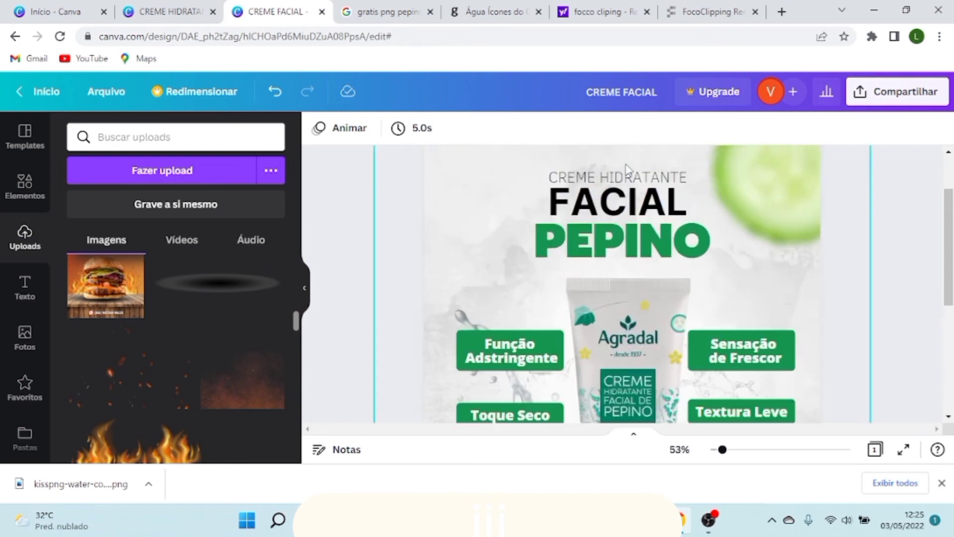
{"action": "scroll", "coordinate": [625, 204], "scroll_direction": "up", "scroll_amount": 1}
{"action": "scroll", "coordinate": [679, 226], "scroll_direction": "down", "scroll_amount": 5}
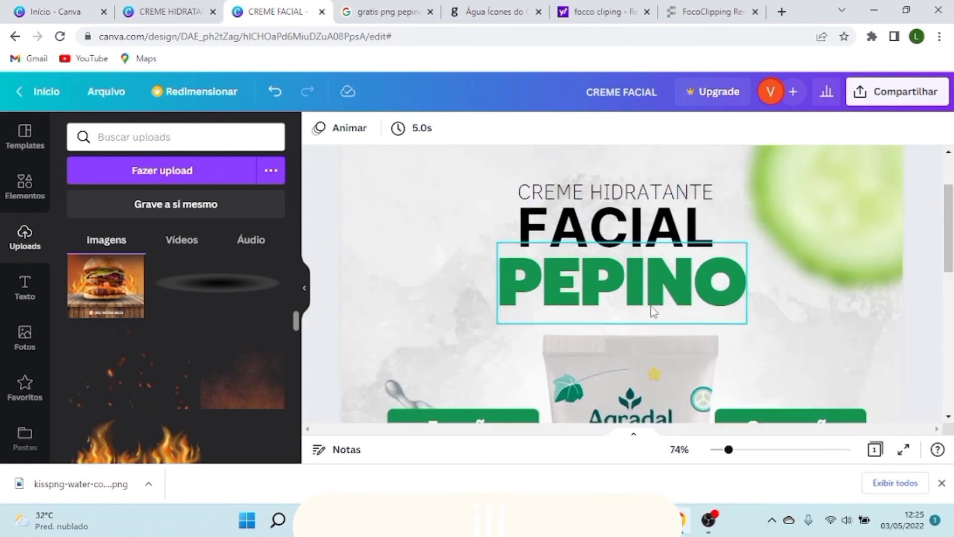
{"action": "scroll", "coordinate": [641, 318], "scroll_direction": "up", "scroll_amount": 4}
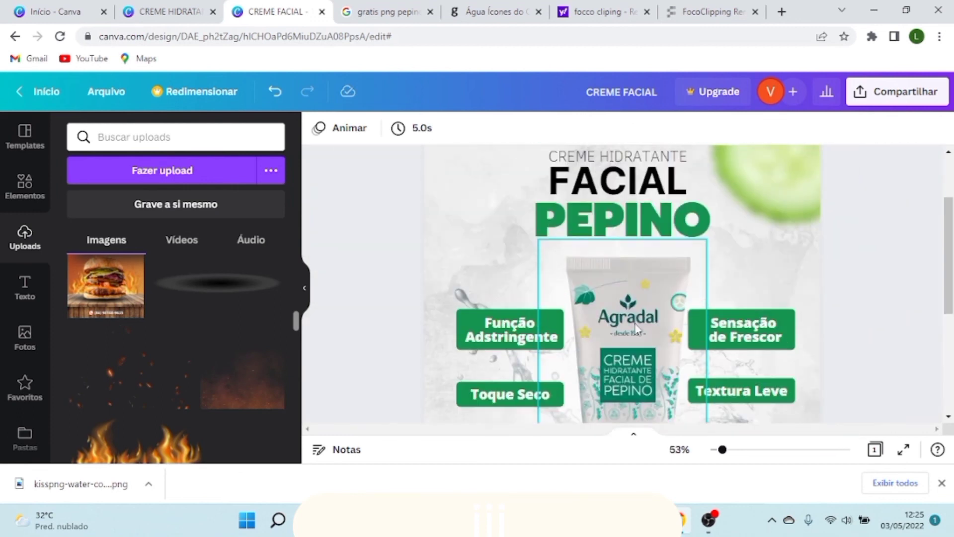
{"action": "scroll", "coordinate": [638, 326], "scroll_direction": "down", "scroll_amount": 2}
{"action": "scroll", "coordinate": [638, 295], "scroll_direction": "up", "scroll_amount": 4}
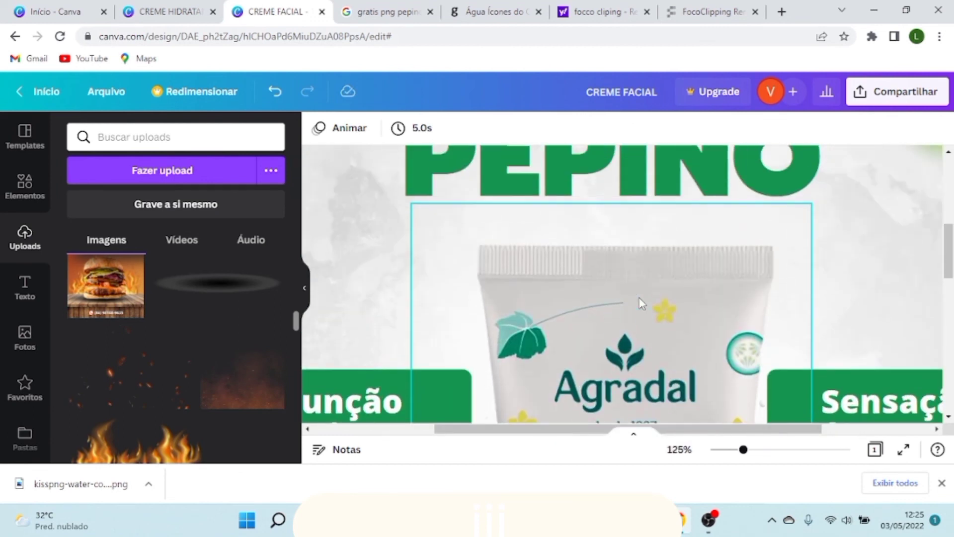
{"action": "scroll", "coordinate": [640, 298], "scroll_direction": "down", "scroll_amount": 4}
{"action": "scroll", "coordinate": [497, 223], "scroll_direction": "down", "scroll_amount": 2}
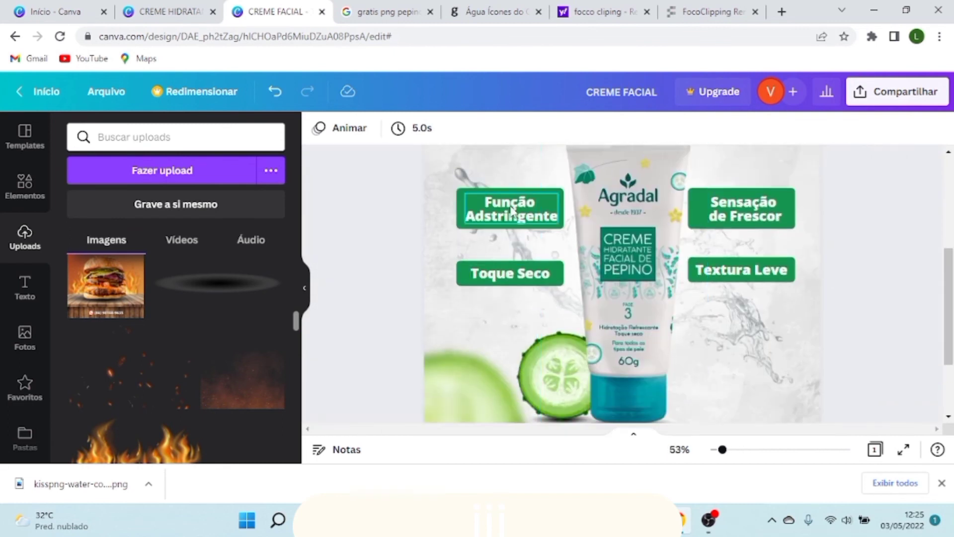
Step: Examine the green "Função Adstringente" and "Toque Seco" labels and the water splash behind them
{"action": "scroll", "coordinate": [484, 206], "scroll_direction": "up", "scroll_amount": 4}
{"action": "scroll", "coordinate": [475, 222], "scroll_direction": "down", "scroll_amount": 2}
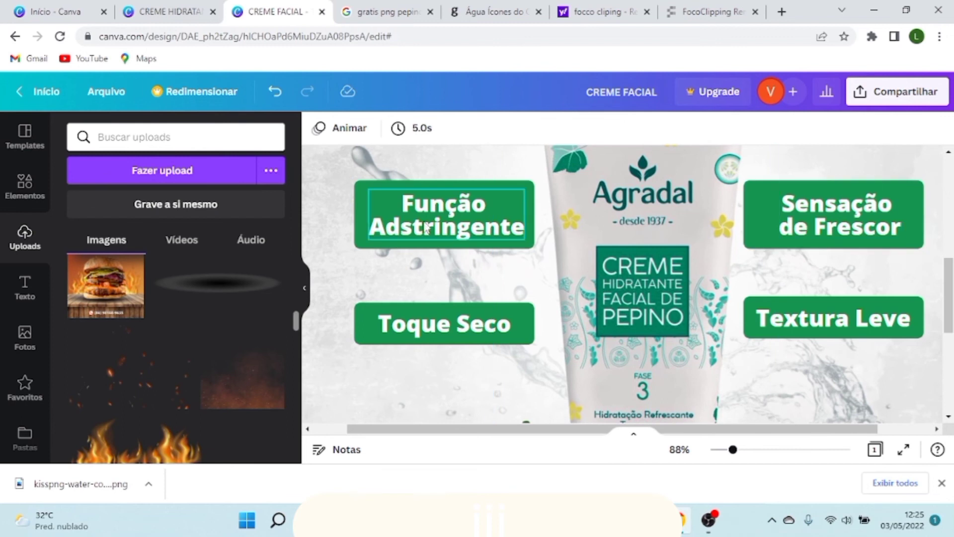
{"action": "scroll", "coordinate": [421, 250], "scroll_direction": "up", "scroll_amount": 3}
{"action": "scroll", "coordinate": [429, 265], "scroll_direction": "down", "scroll_amount": 3}
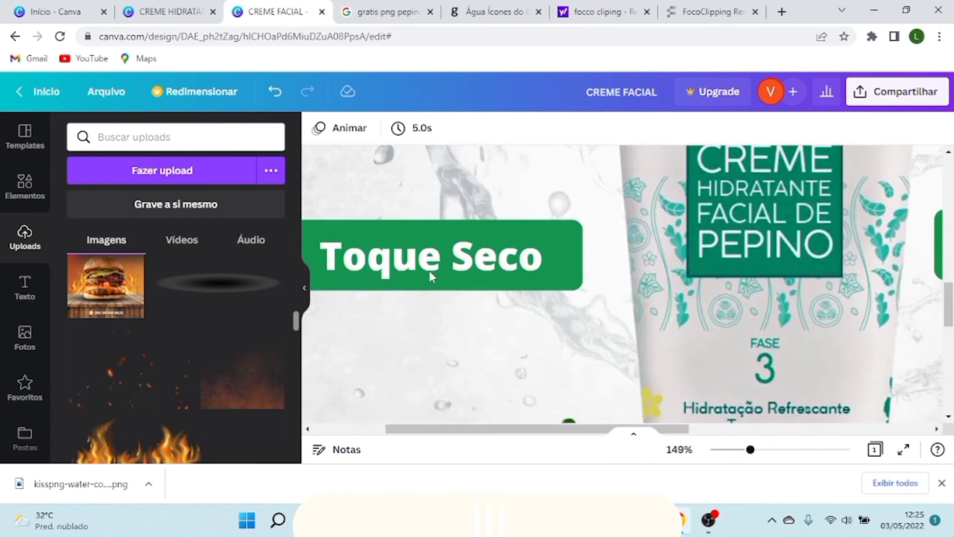
{"action": "left_click_drag", "start_coordinate": [490, 430], "coordinate": [450, 431]}
{"action": "scroll", "coordinate": [490, 323], "scroll_direction": "down", "scroll_amount": 3}
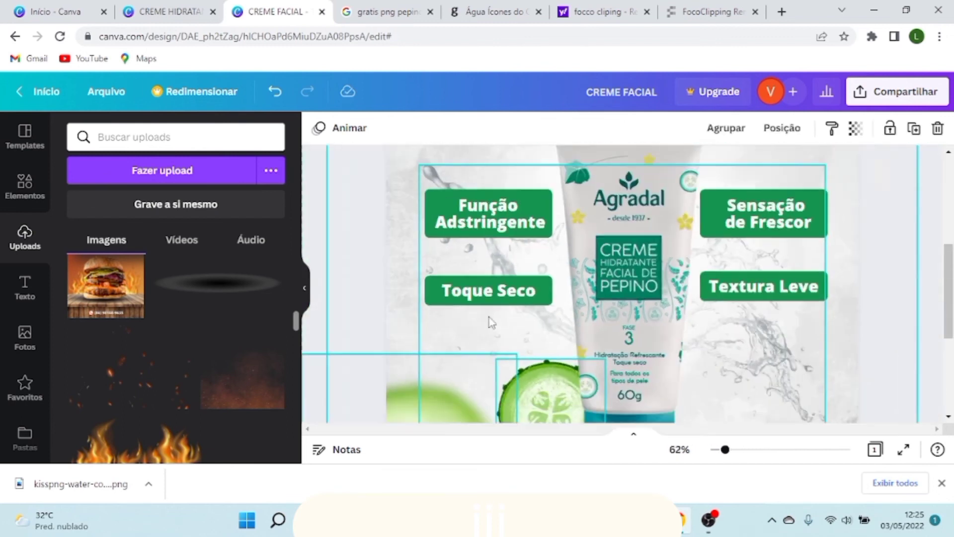
{"action": "scroll", "coordinate": [787, 298], "scroll_direction": "down", "scroll_amount": 2}
{"action": "scroll", "coordinate": [775, 301], "scroll_direction": "up", "scroll_amount": 1}
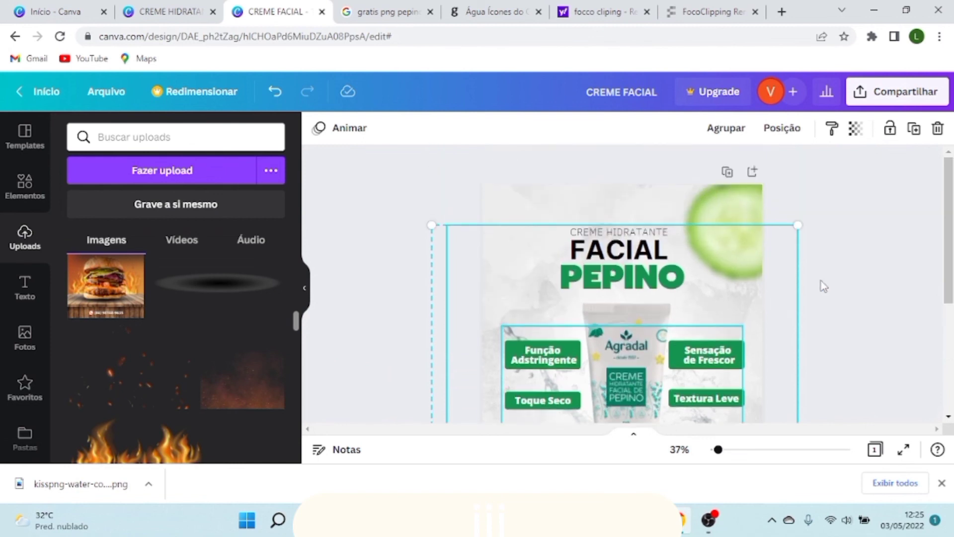
{"action": "left_click", "coordinate": [848, 269]}
Step: Review the layout from the contact footer up to the green benefit labels on both sides of the tube
{"action": "scroll", "coordinate": [744, 278], "scroll_direction": "down", "scroll_amount": 3}
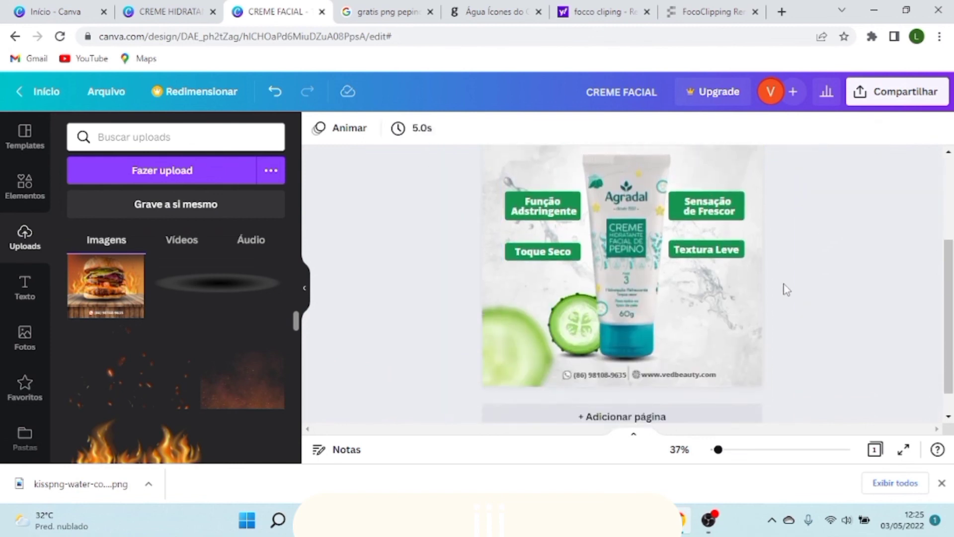
{"action": "scroll", "coordinate": [787, 289], "scroll_direction": "down", "scroll_amount": 1}
{"action": "scroll", "coordinate": [809, 292], "scroll_direction": "up", "scroll_amount": 2}
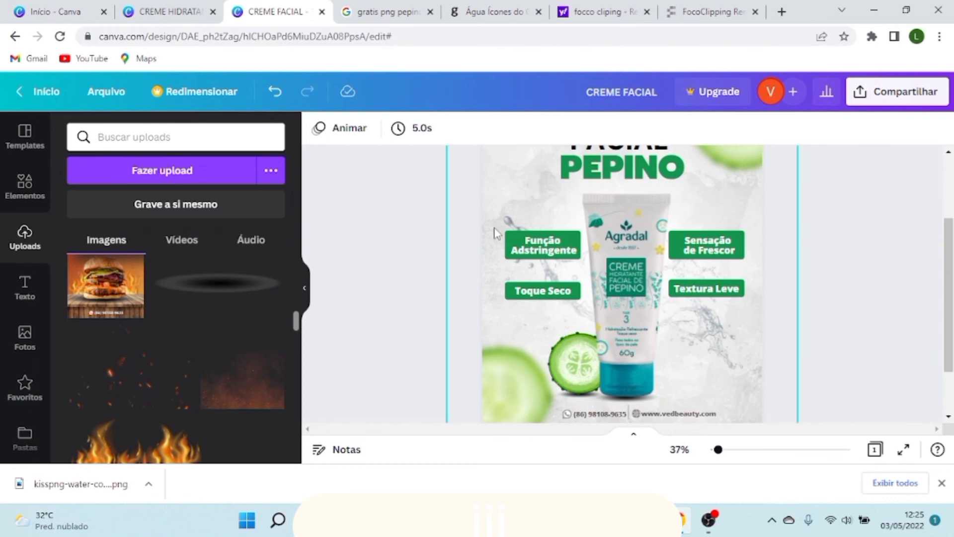
{"action": "scroll", "coordinate": [805, 290], "scroll_direction": "up", "scroll_amount": 3}
{"action": "scroll", "coordinate": [870, 253], "scroll_direction": "down", "scroll_amount": 1}
{"action": "scroll", "coordinate": [845, 261], "scroll_direction": "down", "scroll_amount": 1}
{"action": "scroll", "coordinate": [820, 269], "scroll_direction": "up", "scroll_amount": 2}
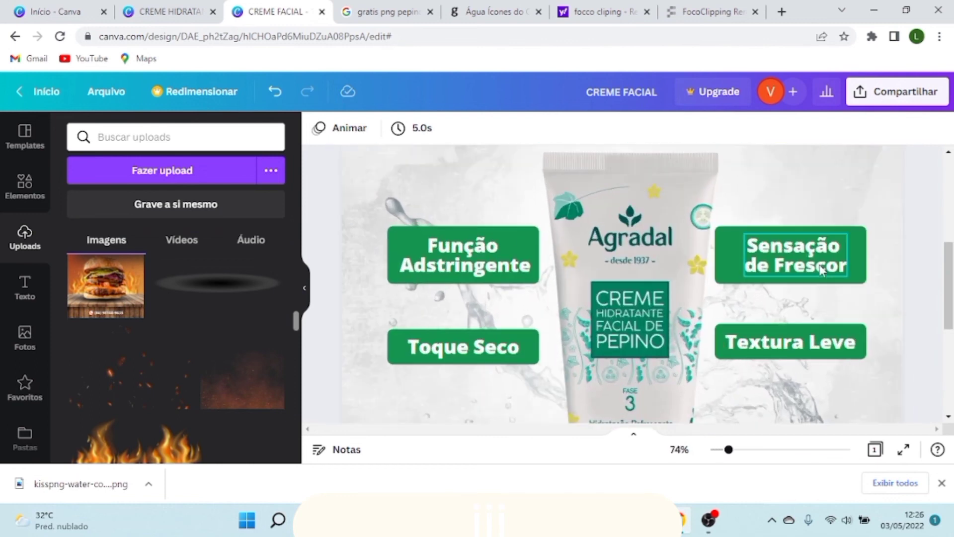
Step: Review the complete page from the "FACIAL PEPINO" title down to the contact footer
{"action": "scroll", "coordinate": [765, 214], "scroll_direction": "down", "scroll_amount": 2}
{"action": "scroll", "coordinate": [676, 206], "scroll_direction": "down", "scroll_amount": 1}
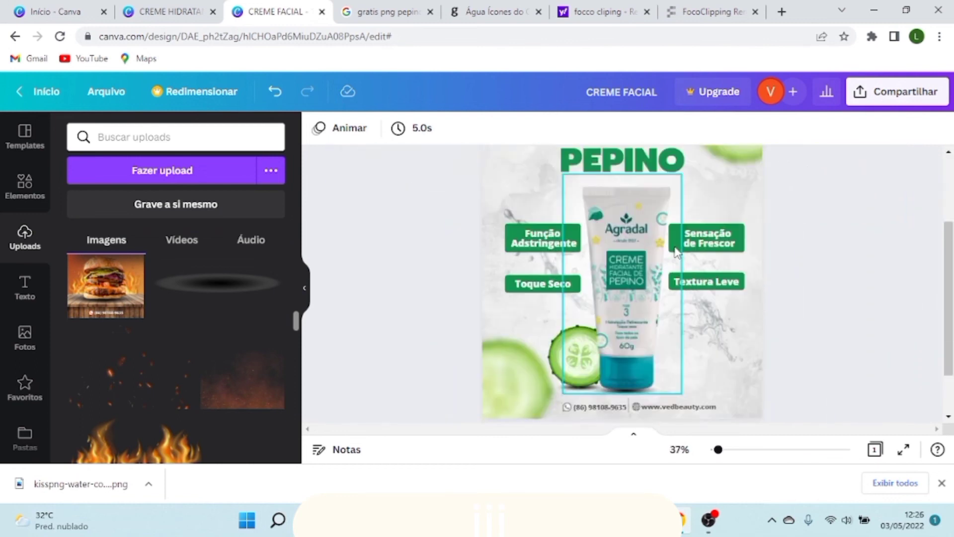
{"action": "scroll", "coordinate": [661, 278], "scroll_direction": "down", "scroll_amount": 2}
{"action": "scroll", "coordinate": [654, 308], "scroll_direction": "up", "scroll_amount": 1}
{"action": "scroll", "coordinate": [656, 300], "scroll_direction": "down", "scroll_amount": 1}
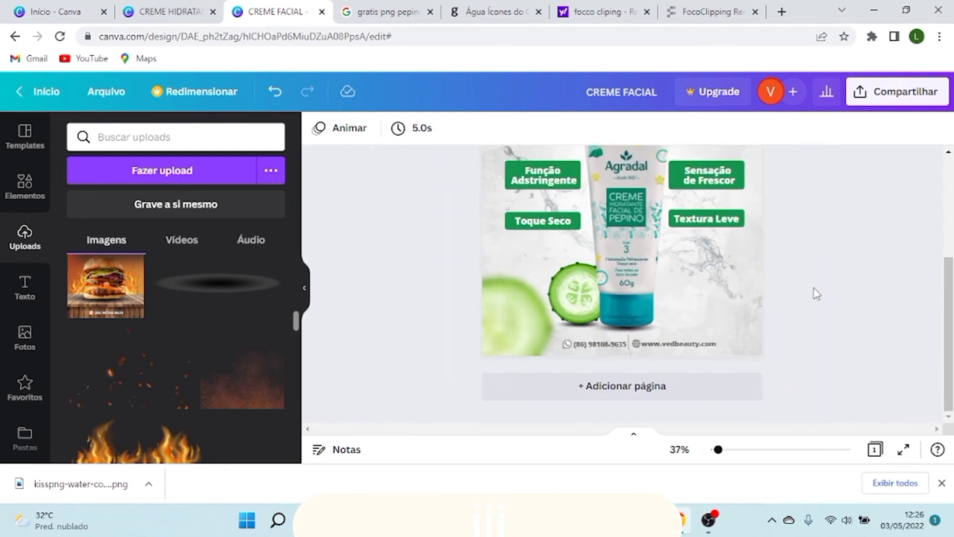
{"action": "scroll", "coordinate": [830, 279], "scroll_direction": "up", "scroll_amount": 3}
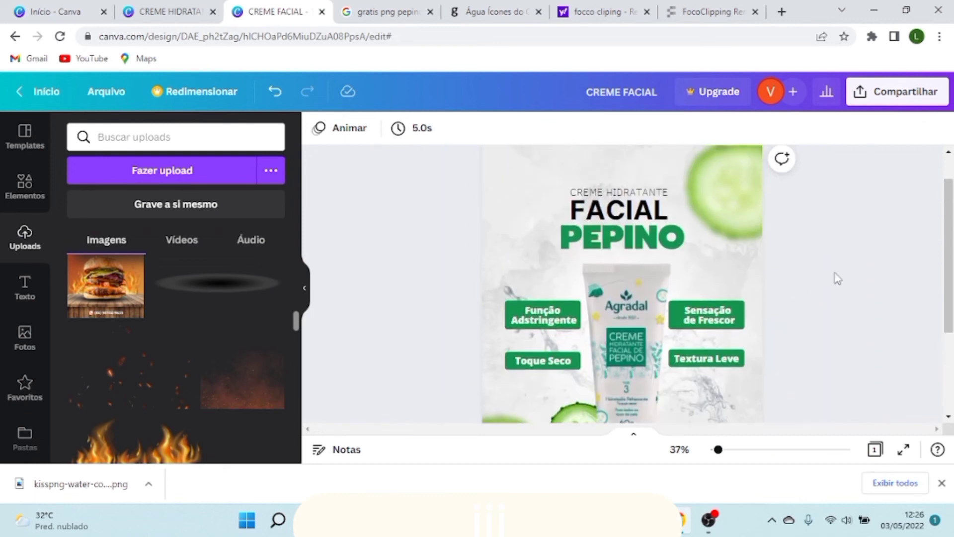
{"action": "scroll", "coordinate": [845, 278], "scroll_direction": "down", "scroll_amount": 1}
{"action": "scroll", "coordinate": [825, 302], "scroll_direction": "up", "scroll_amount": 1}
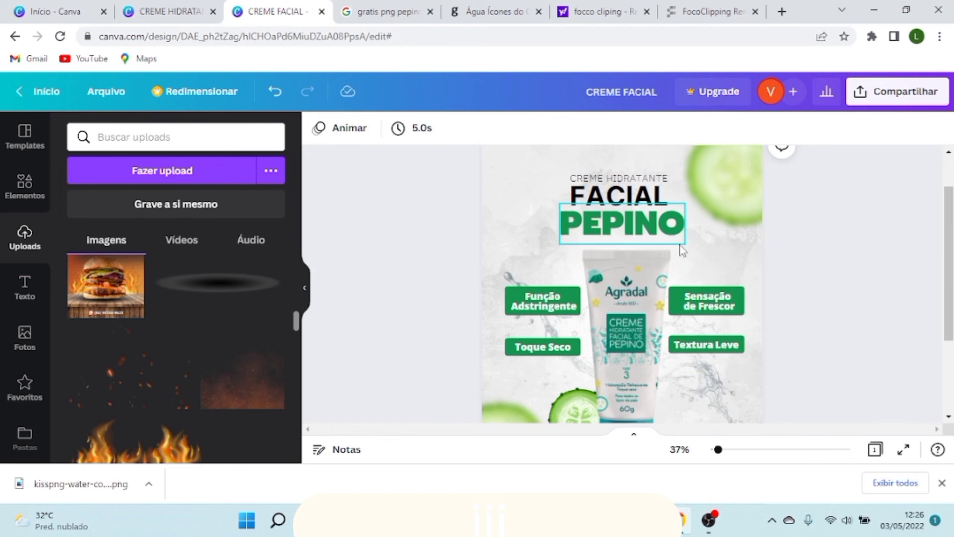
{"action": "scroll", "coordinate": [782, 249], "scroll_direction": "down", "scroll_amount": 3}
{"action": "scroll", "coordinate": [654, 246], "scroll_direction": "up", "scroll_amount": 3}
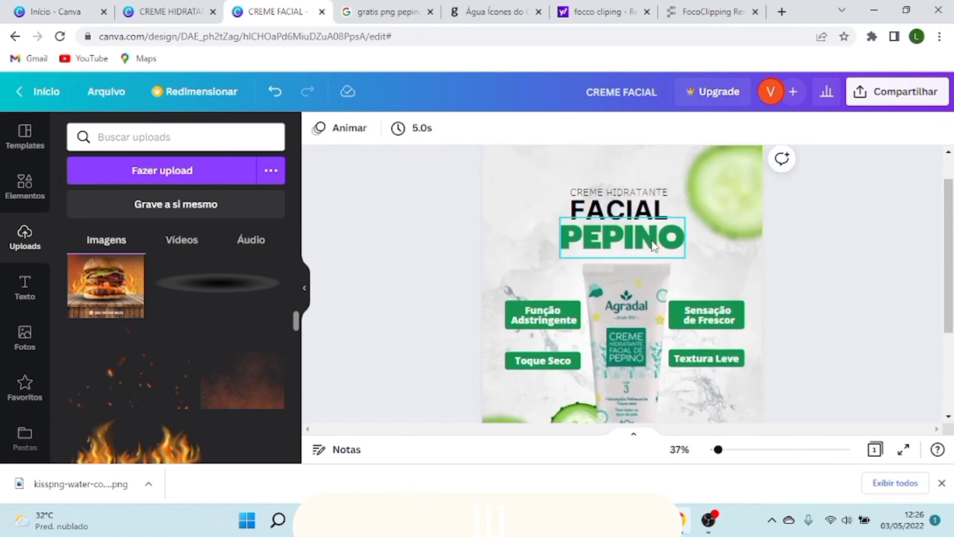
Step: Examine the upper part of the tube and the green benefit labels up close, and compare them with the whole layout
{"action": "scroll", "coordinate": [641, 320], "scroll_direction": "up", "scroll_amount": 5}
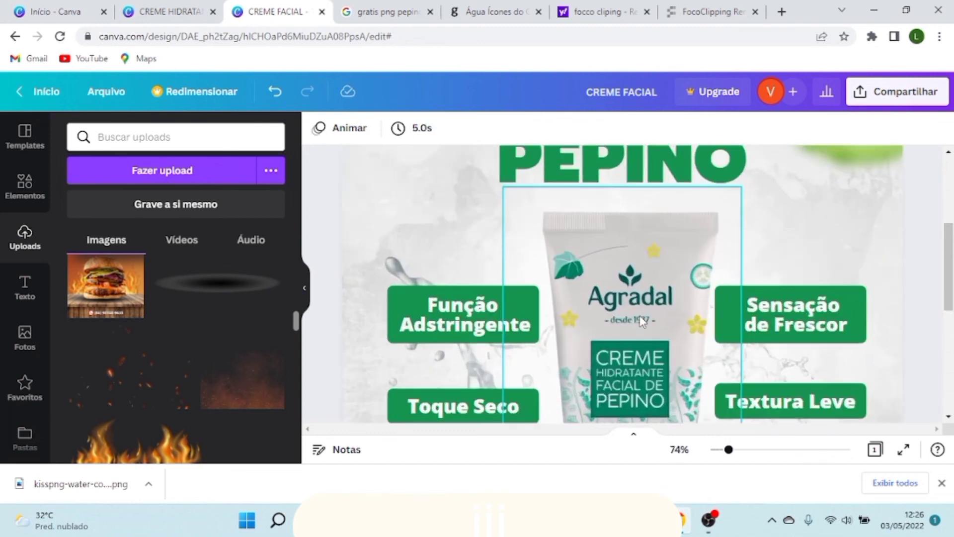
{"action": "scroll", "coordinate": [690, 296], "scroll_direction": "down", "scroll_amount": 3}
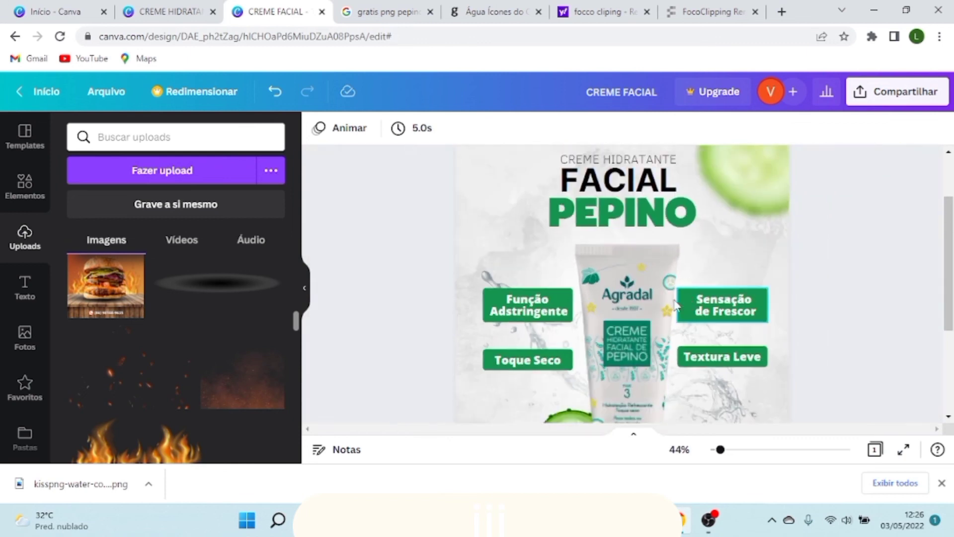
{"action": "scroll", "coordinate": [749, 308], "scroll_direction": "down", "scroll_amount": 3}
{"action": "scroll", "coordinate": [827, 285], "scroll_direction": "up", "scroll_amount": 4}
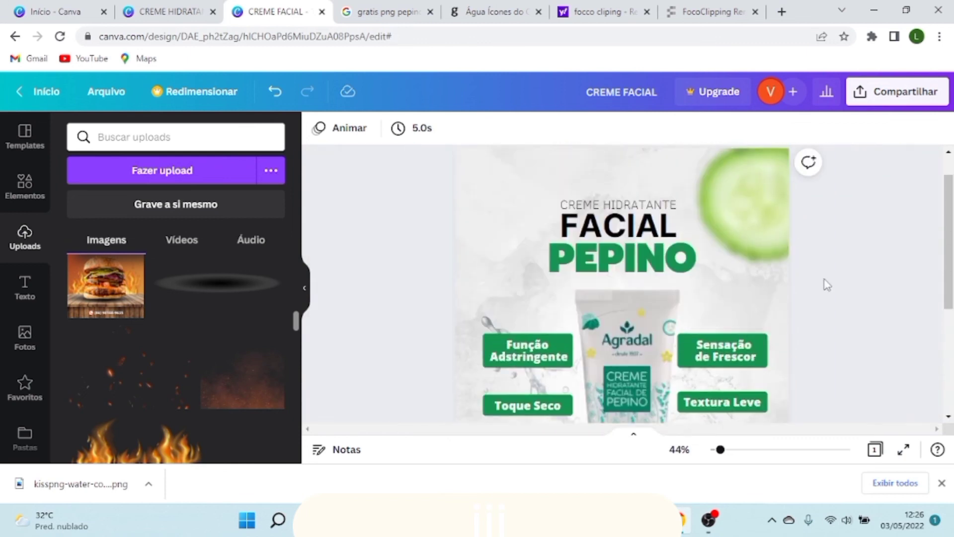
{"action": "scroll", "coordinate": [828, 285], "scroll_direction": "down", "scroll_amount": 2}
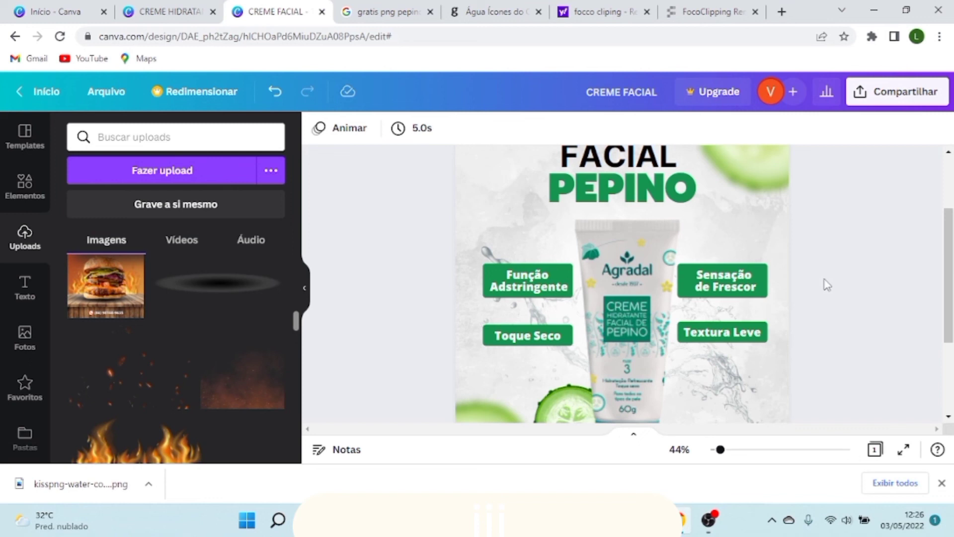
{"action": "scroll", "coordinate": [703, 277], "scroll_direction": "down", "scroll_amount": 3}
{"action": "scroll", "coordinate": [702, 280], "scroll_direction": "down", "scroll_amount": 2, "text": "ctrl"}
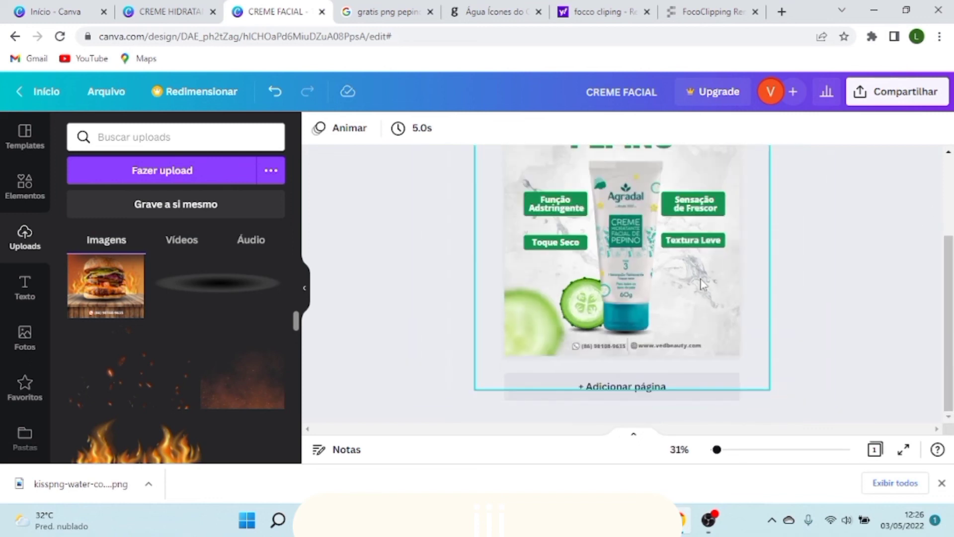
{"action": "scroll", "coordinate": [703, 284], "scroll_direction": "up", "scroll_amount": 3}
{"action": "scroll", "coordinate": [700, 279], "scroll_direction": "up", "scroll_amount": 2, "text": "ctrl"}
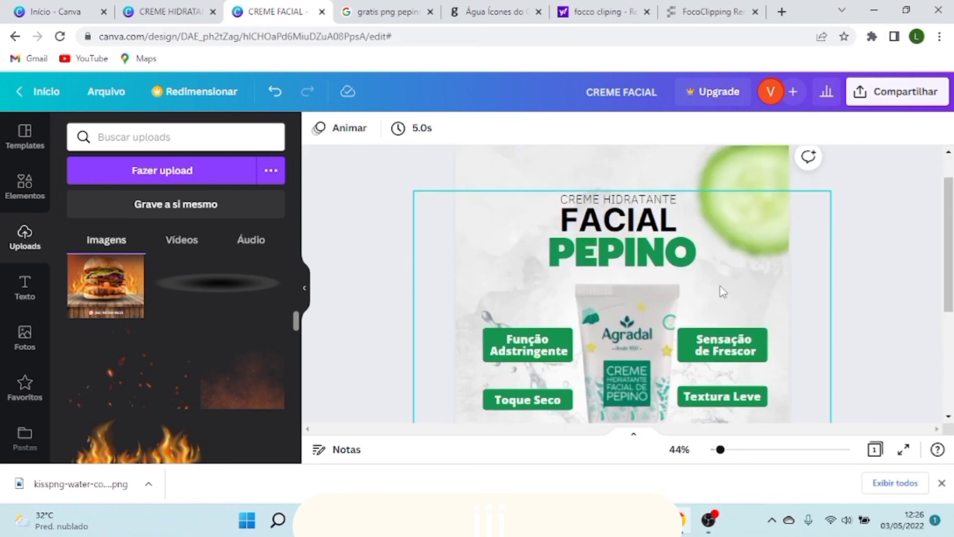
Step: Check how the title and upper blurred cucumber slice balance with the lower cucumber slices and contact footer
{"action": "scroll", "coordinate": [720, 292], "scroll_direction": "up", "scroll_amount": 1}
{"action": "scroll", "coordinate": [723, 292], "scroll_direction": "down", "scroll_amount": 3}
{"action": "scroll", "coordinate": [723, 292], "scroll_direction": "down", "scroll_amount": 2, "text": "ctrl"}
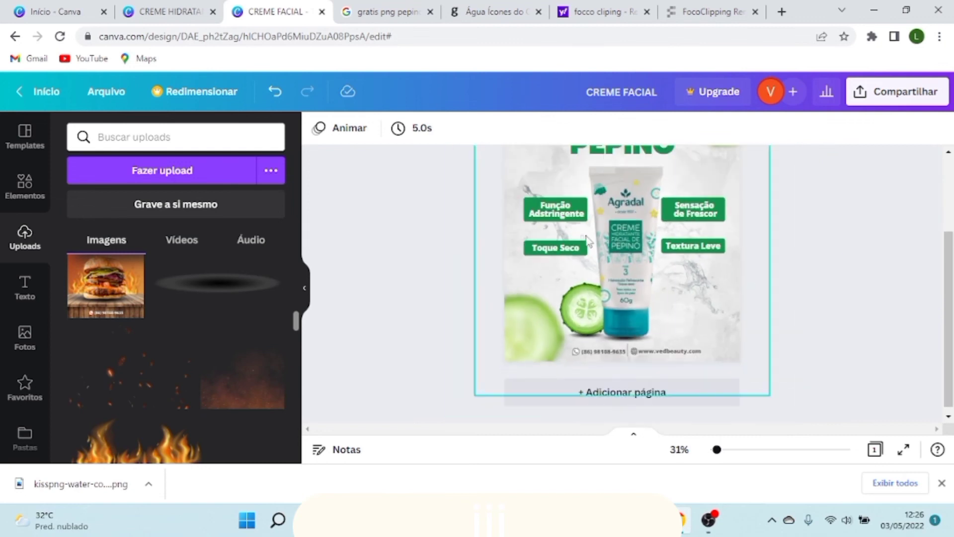
{"action": "scroll", "coordinate": [684, 227], "scroll_direction": "up", "scroll_amount": 3}
{"action": "scroll", "coordinate": [683, 239], "scroll_direction": "up", "scroll_amount": 2, "text": "ctrl"}
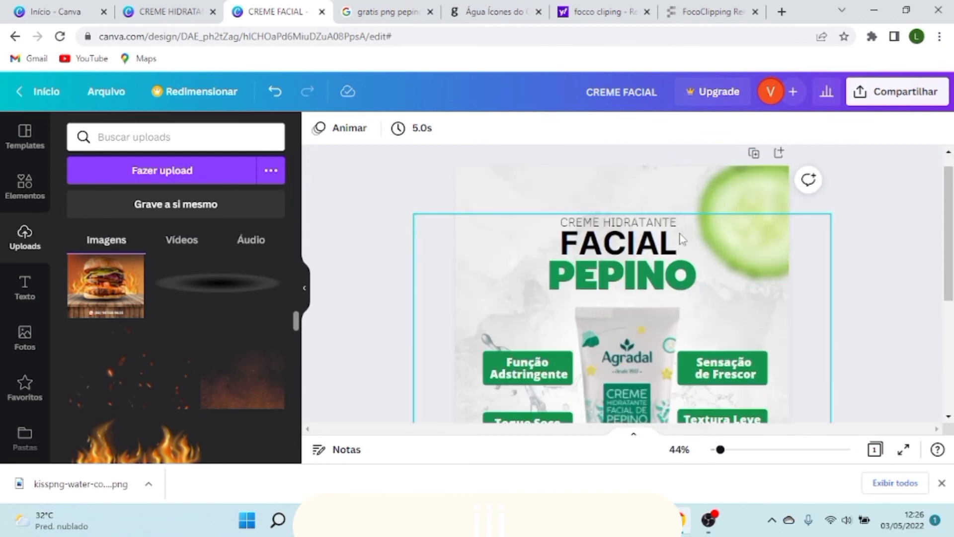
{"action": "scroll", "coordinate": [841, 249], "scroll_direction": "down", "scroll_amount": 3}
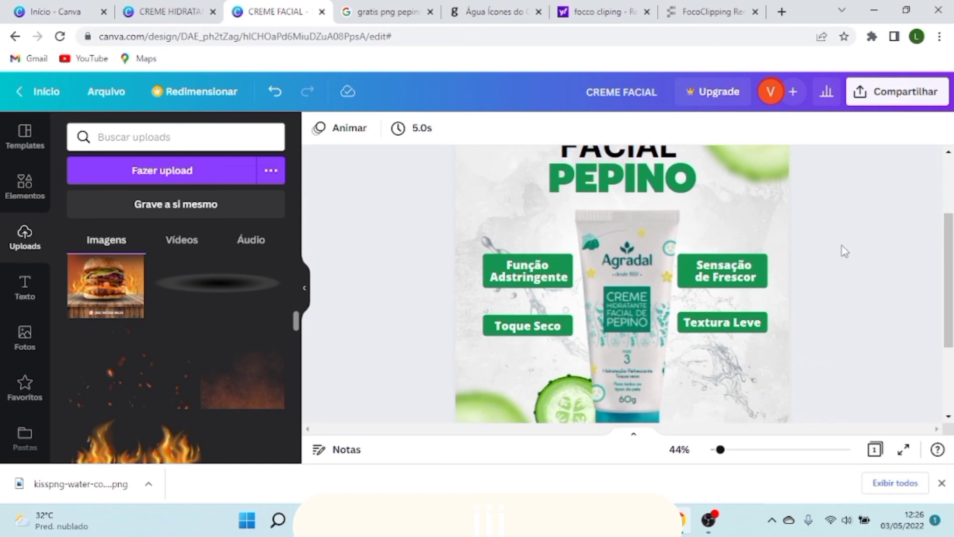
{"action": "scroll", "coordinate": [841, 249], "scroll_direction": "down", "scroll_amount": 2, "text": "ctrl"}
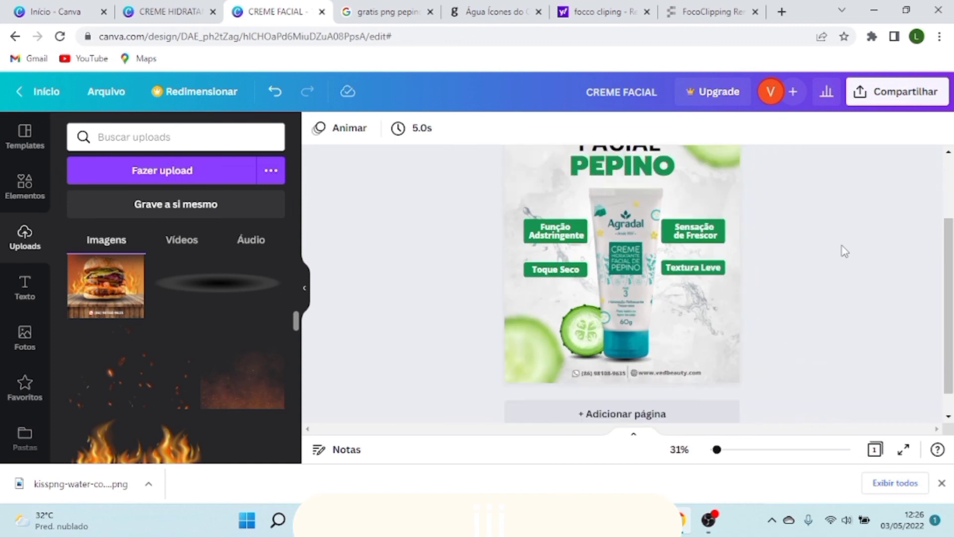
{"action": "scroll", "coordinate": [842, 251], "scroll_direction": "up", "scroll_amount": 3}
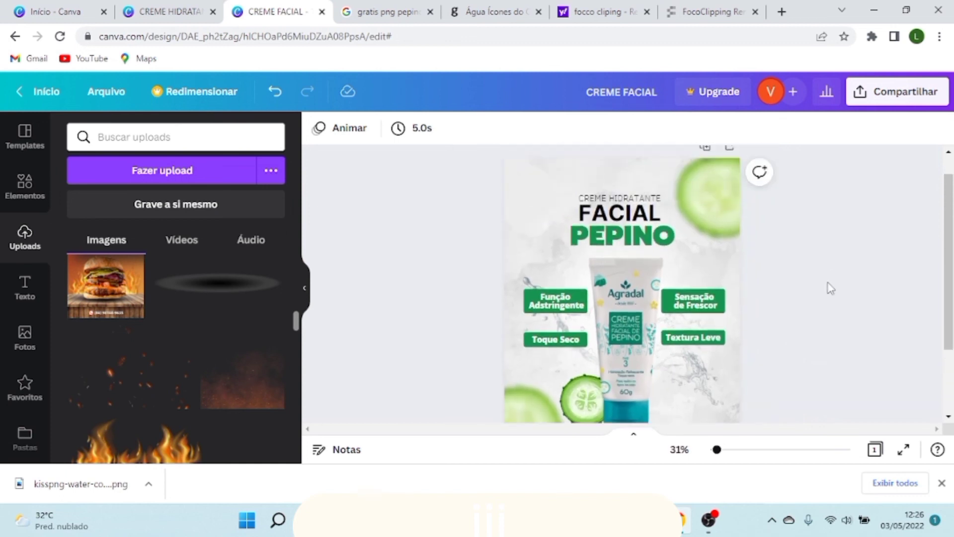
{"action": "scroll", "coordinate": [830, 288], "scroll_direction": "up", "scroll_amount": 2, "text": "ctrl"}
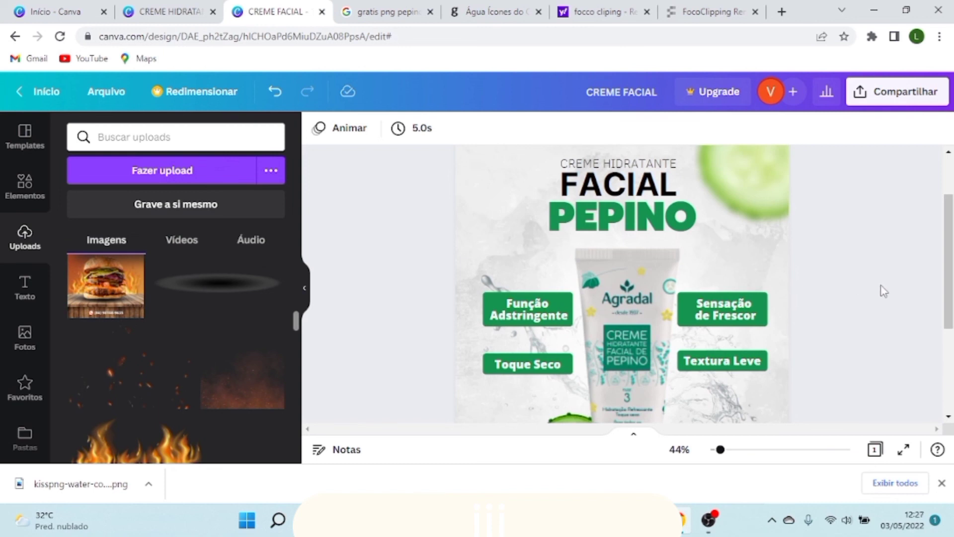
{"action": "scroll", "coordinate": [845, 290], "scroll_direction": "down", "scroll_amount": 2, "text": "ctrl"}
{"action": "scroll", "coordinate": [848, 294], "scroll_direction": "down", "scroll_amount": 2}
{"action": "scroll", "coordinate": [847, 294], "scroll_direction": "up", "scroll_amount": 2, "text": "ctrl"}
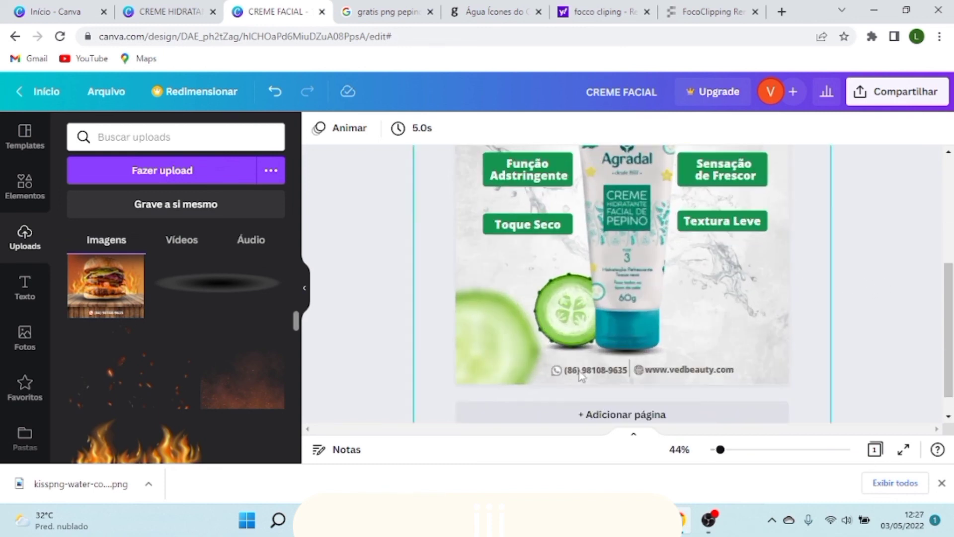
Step: Examine the tube, the cucumber slice beside it and the water splashes behind the benefit labels
{"action": "scroll", "coordinate": [439, 336], "scroll_direction": "up", "scroll_amount": 4}
{"action": "scroll", "coordinate": [750, 231], "scroll_direction": "up", "scroll_amount": 2, "text": "ctrl"}
{"action": "scroll", "coordinate": [750, 234], "scroll_direction": "down", "scroll_amount": 2, "text": "ctrl"}
{"action": "scroll", "coordinate": [750, 232], "scroll_direction": "down", "scroll_amount": 2}
{"action": "scroll", "coordinate": [654, 337], "scroll_direction": "down", "scroll_amount": 2, "text": "ctrl"}
{"action": "scroll", "coordinate": [654, 336], "scroll_direction": "down", "scroll_amount": 2}
{"action": "scroll", "coordinate": [637, 324], "scroll_direction": "up", "scroll_amount": 2, "text": "ctrl"}
{"action": "scroll", "coordinate": [630, 323], "scroll_direction": "down", "scroll_amount": 3}
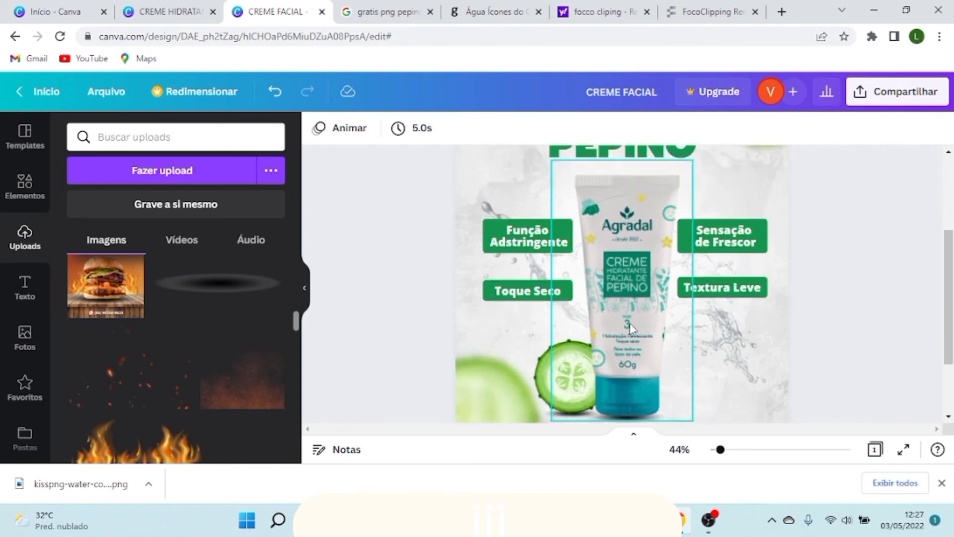
{"action": "scroll", "coordinate": [693, 317], "scroll_direction": "up", "scroll_amount": 2, "text": "ctrl"}
{"action": "scroll", "coordinate": [693, 317], "scroll_direction": "up", "scroll_amount": 1}
{"action": "scroll", "coordinate": [692, 316], "scroll_direction": "down", "scroll_amount": 3, "text": "ctrl"}
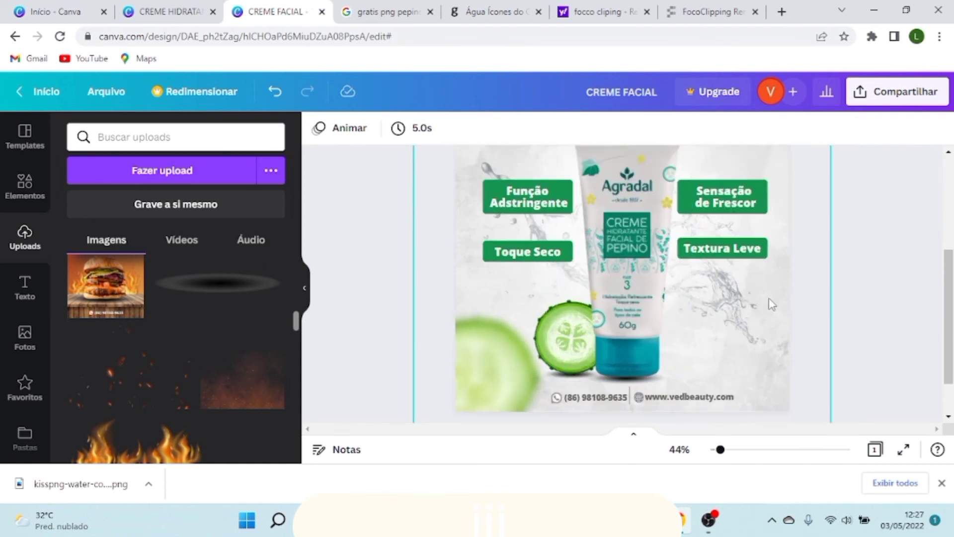
Step: Look over the finished moisturizer page once more at a reduced scale, from the title to the footer
{"action": "scroll", "coordinate": [788, 296], "scroll_direction": "down", "scroll_amount": 2}
{"action": "scroll", "coordinate": [808, 301], "scroll_direction": "up", "scroll_amount": 2}
{"action": "scroll", "coordinate": [807, 301], "scroll_direction": "up", "scroll_amount": 1}
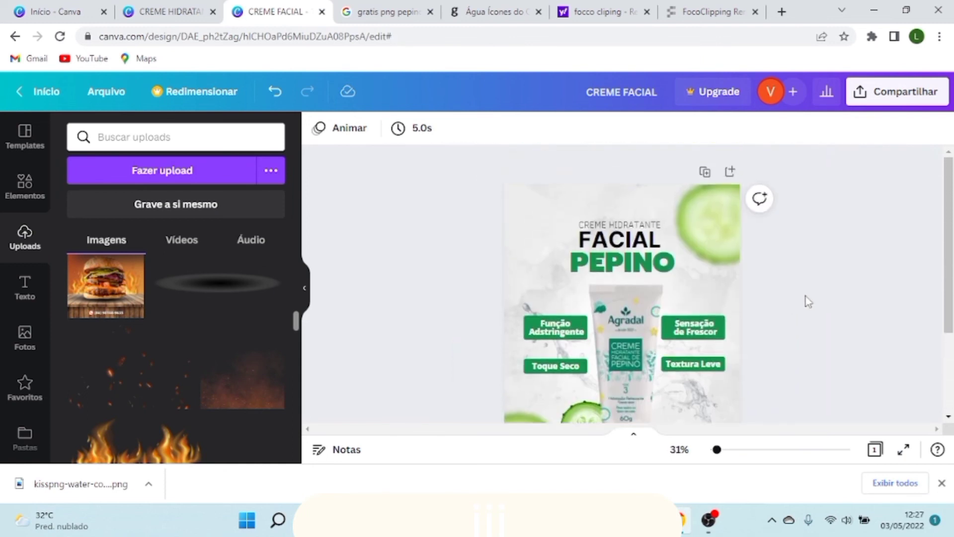
{"action": "scroll", "coordinate": [808, 300], "scroll_direction": "down", "scroll_amount": 3}
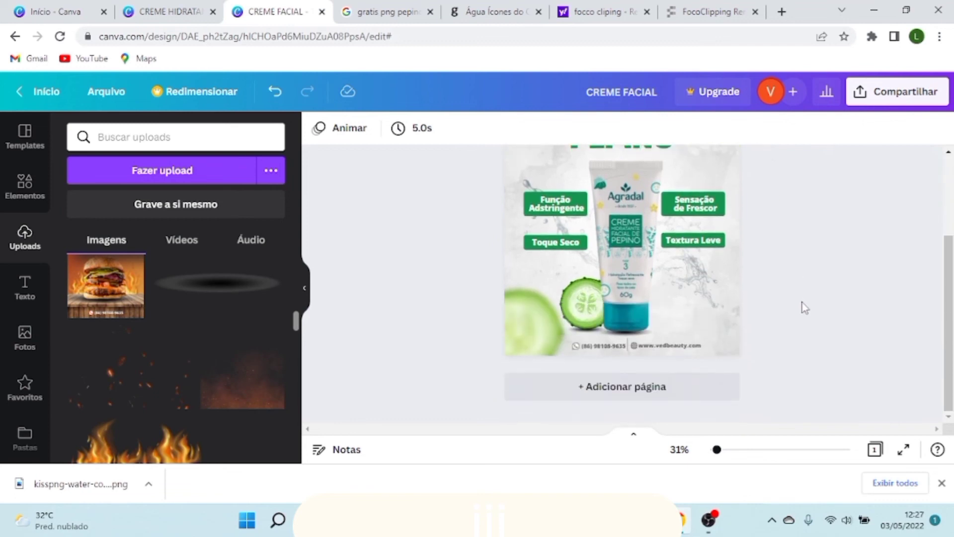
{"action": "scroll", "coordinate": [801, 304], "scroll_direction": "up", "scroll_amount": 3}
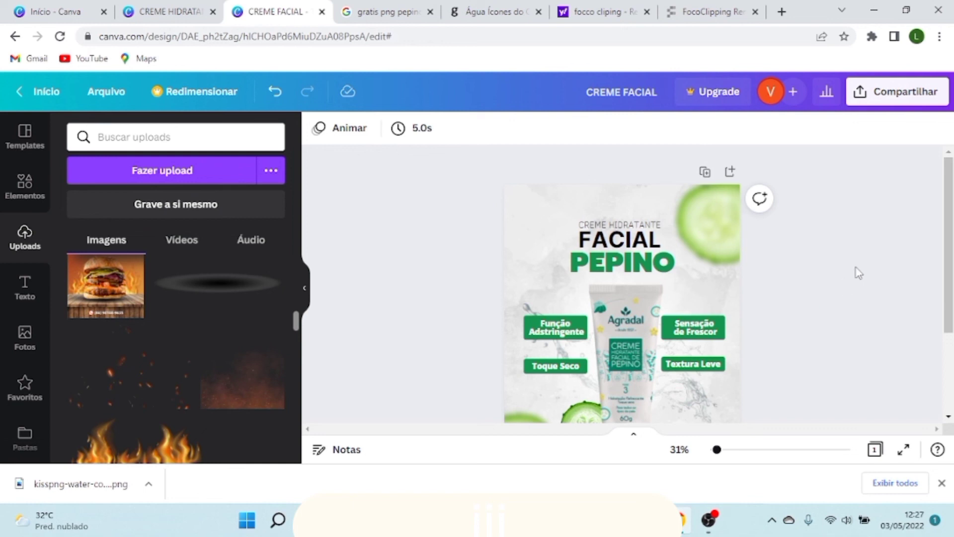
{"action": "scroll", "coordinate": [852, 271], "scroll_direction": "down", "scroll_amount": 3}
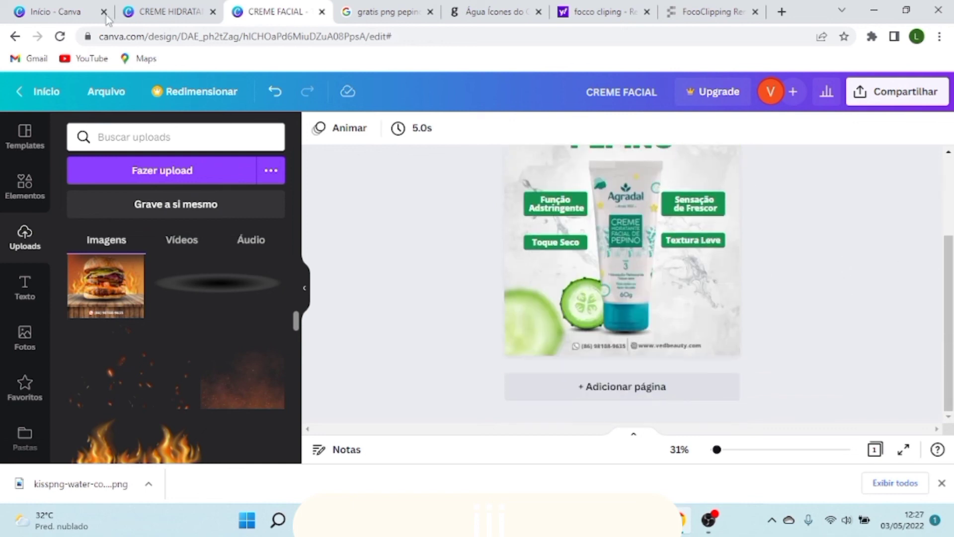
Step: Switch to the "CREME HIDRATANTE FACIAL" design, hide its photo search results and examine the first page's tube, labels and footer
{"action": "left_click", "coordinate": [149, 12]}
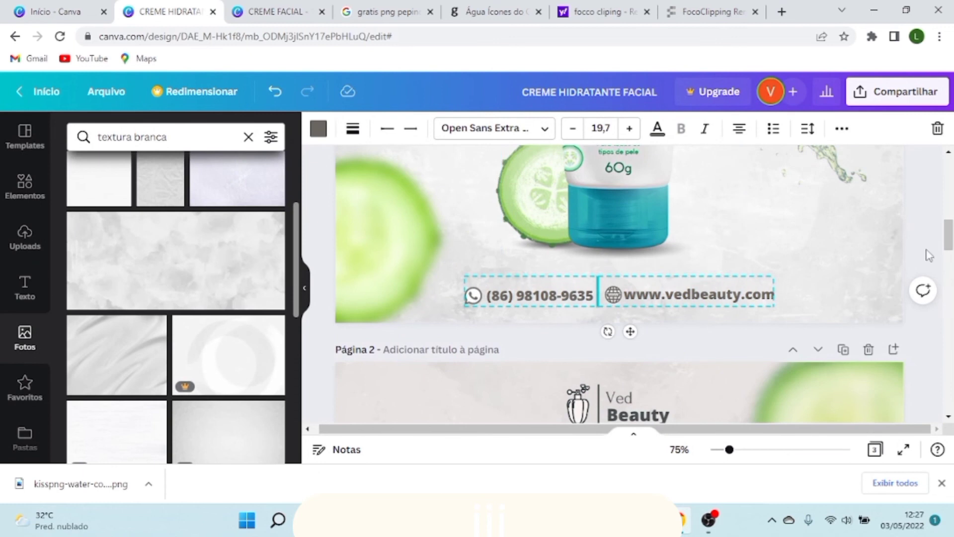
{"action": "scroll", "coordinate": [758, 249], "scroll_direction": "down", "scroll_amount": 1}
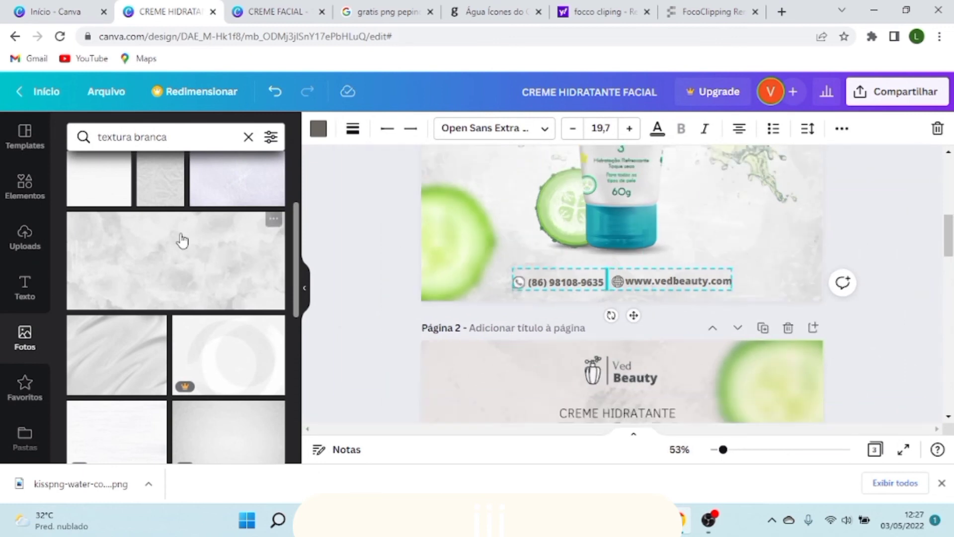
{"action": "left_click", "coordinate": [304, 294]}
{"action": "scroll", "coordinate": [785, 243], "scroll_direction": "up", "scroll_amount": 3}
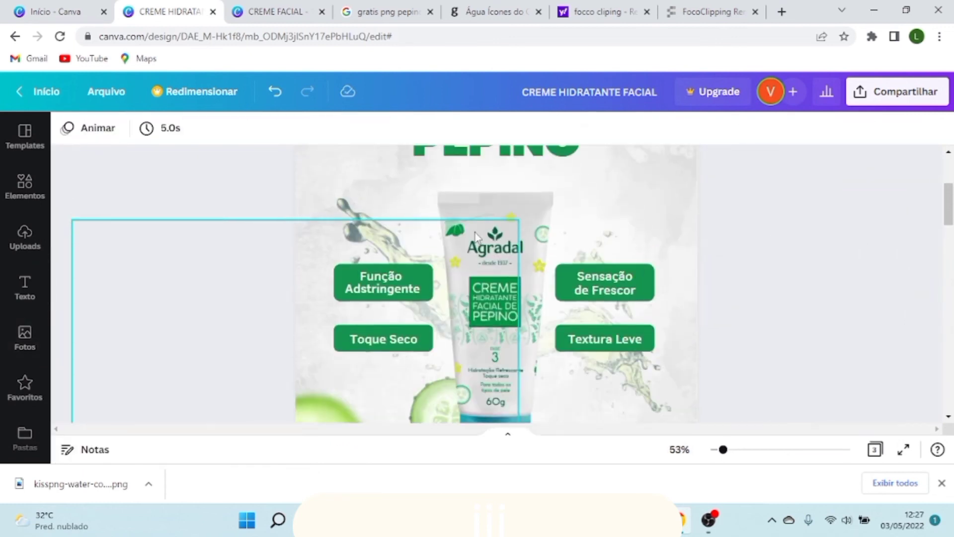
{"action": "scroll", "coordinate": [475, 233], "scroll_direction": "up", "scroll_amount": 3}
{"action": "scroll", "coordinate": [497, 236], "scroll_direction": "down", "scroll_amount": 5}
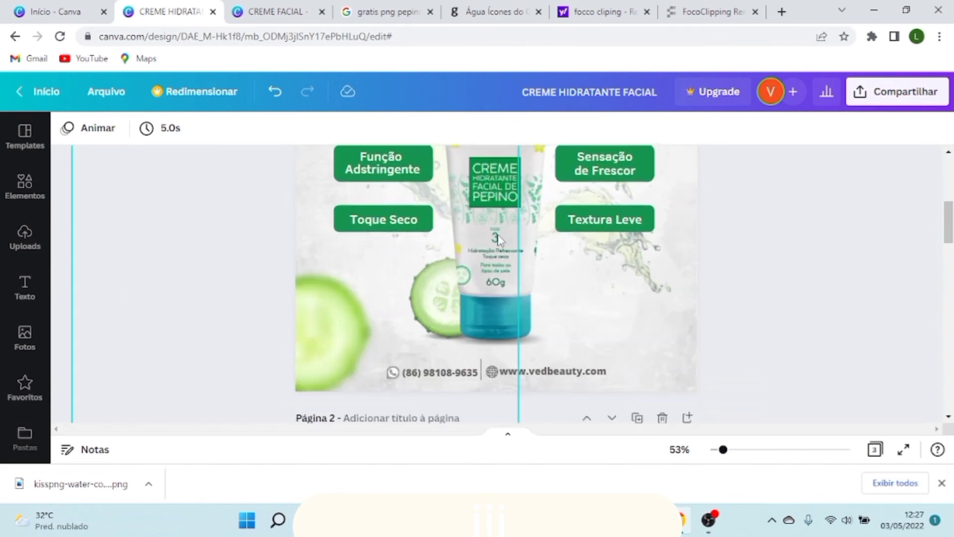
{"action": "scroll", "coordinate": [498, 238], "scroll_direction": "down", "scroll_amount": 3}
{"action": "scroll", "coordinate": [499, 239], "scroll_direction": "up", "scroll_amount": 3}
Step: Compare the first page with page 2, from its Ved Beauty logo and title down to its contact footer
{"action": "scroll", "coordinate": [498, 239], "scroll_direction": "down", "scroll_amount": 5}
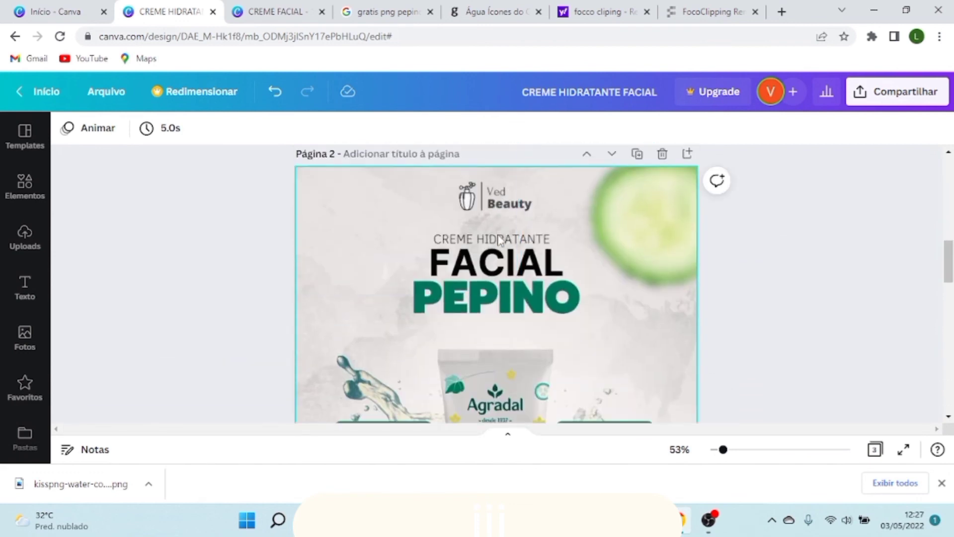
{"action": "scroll", "coordinate": [498, 240], "scroll_direction": "up", "scroll_amount": 5}
{"action": "scroll", "coordinate": [526, 258], "scroll_direction": "down", "scroll_amount": 5}
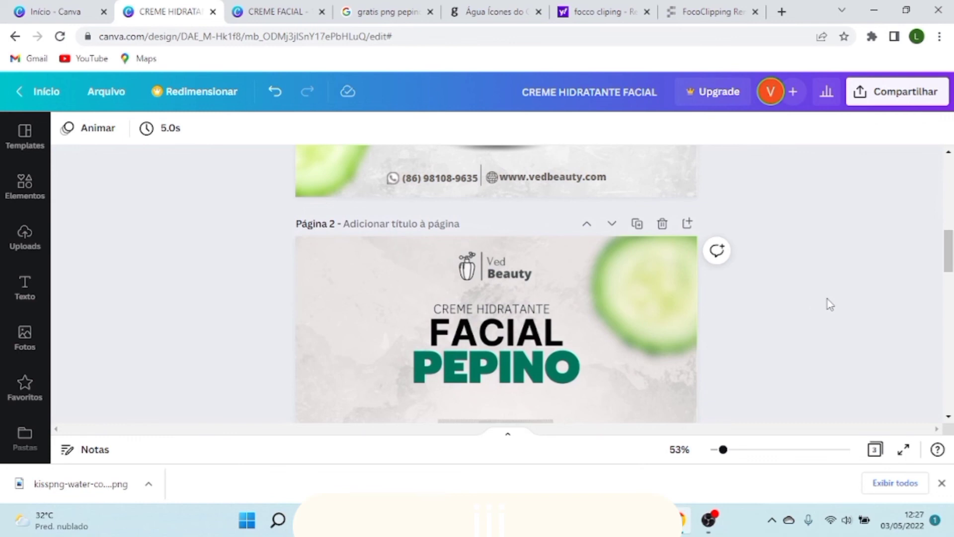
{"action": "scroll", "coordinate": [822, 304], "scroll_direction": "down", "scroll_amount": 2}
{"action": "scroll", "coordinate": [591, 305], "scroll_direction": "down", "scroll_amount": 5}
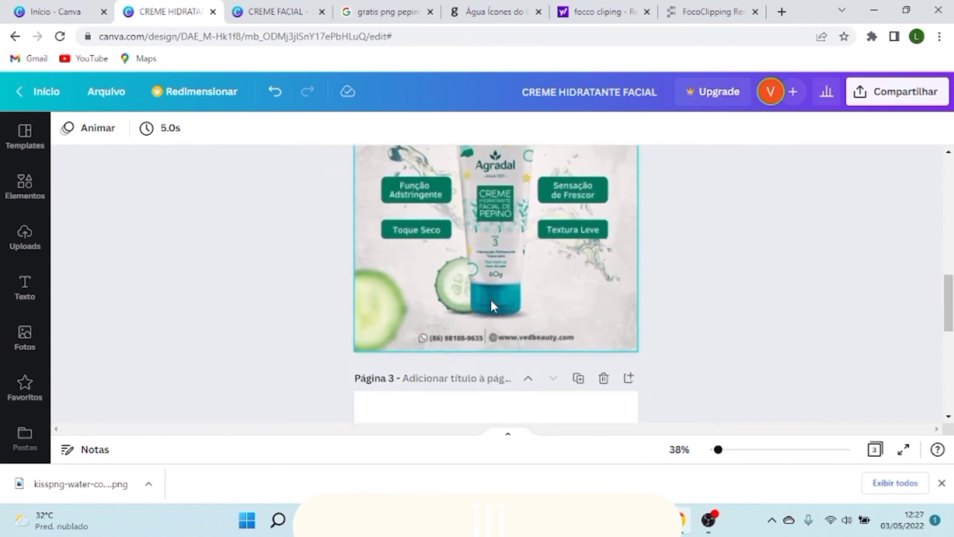
{"action": "scroll", "coordinate": [490, 299], "scroll_direction": "up", "scroll_amount": 2}
{"action": "scroll", "coordinate": [487, 288], "scroll_direction": "up", "scroll_amount": 5}
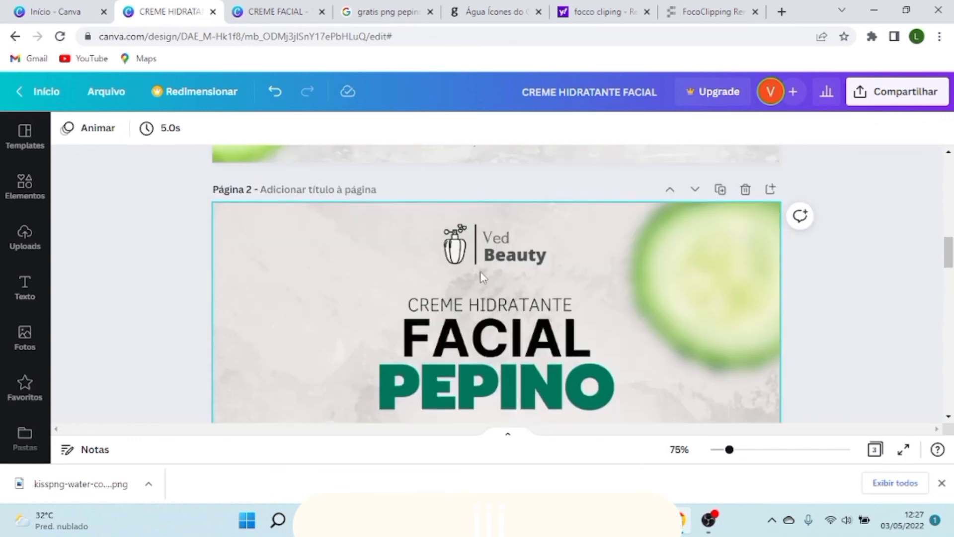
Step: Examine page 2's dark green benefit labels, tube, water splashes and cucumber slices together with its title
{"action": "scroll", "coordinate": [481, 273], "scroll_direction": "down", "scroll_amount": 5}
{"action": "scroll", "coordinate": [482, 271], "scroll_direction": "down", "scroll_amount": 2}
{"action": "scroll", "coordinate": [597, 285], "scroll_direction": "down", "scroll_amount": 3}
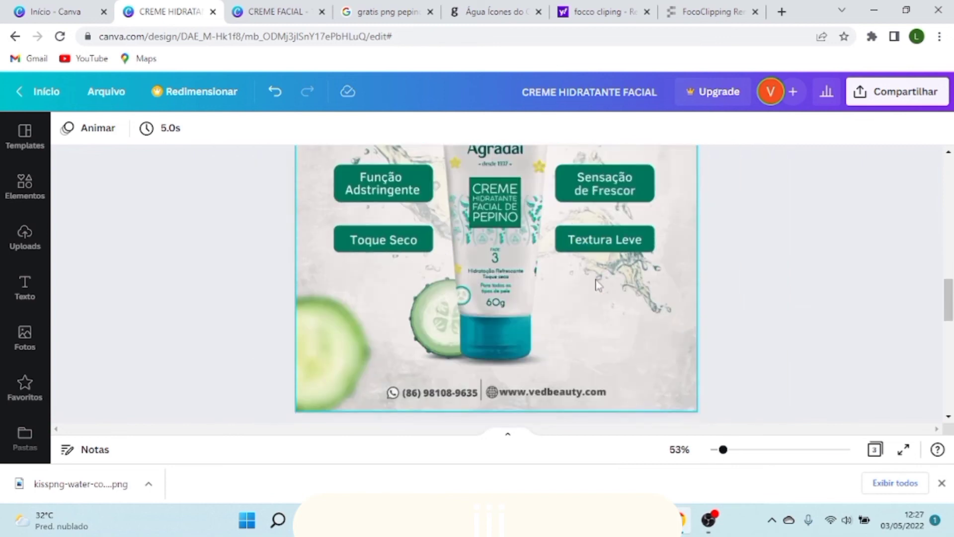
{"action": "scroll", "coordinate": [598, 285], "scroll_direction": "down", "scroll_amount": 1}
{"action": "scroll", "coordinate": [598, 284], "scroll_direction": "up", "scroll_amount": 5}
{"action": "scroll", "coordinate": [598, 285], "scroll_direction": "down", "scroll_amount": 2}
{"action": "scroll", "coordinate": [597, 284], "scroll_direction": "down", "scroll_amount": 3}
{"action": "scroll", "coordinate": [598, 284], "scroll_direction": "up", "scroll_amount": 4}
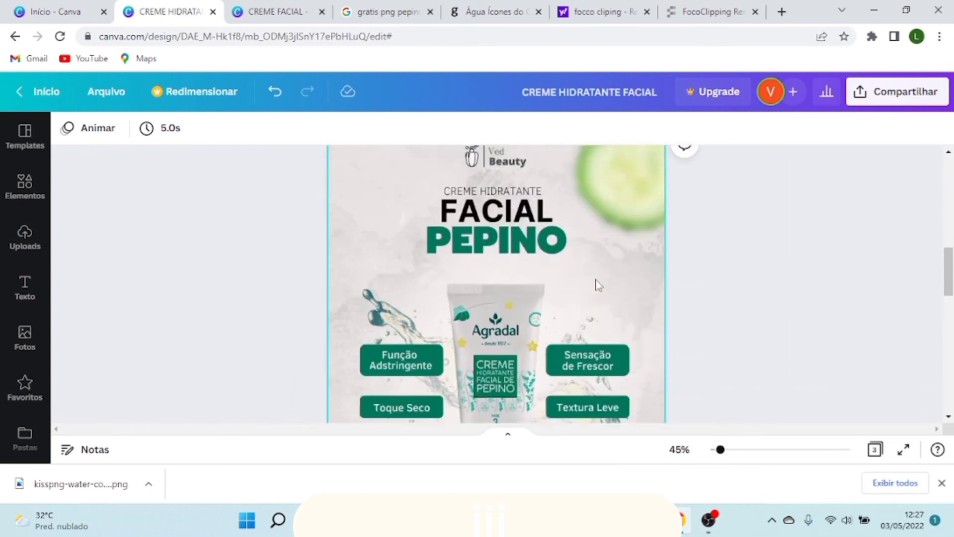
{"action": "scroll", "coordinate": [598, 284], "scroll_direction": "up", "scroll_amount": 1}
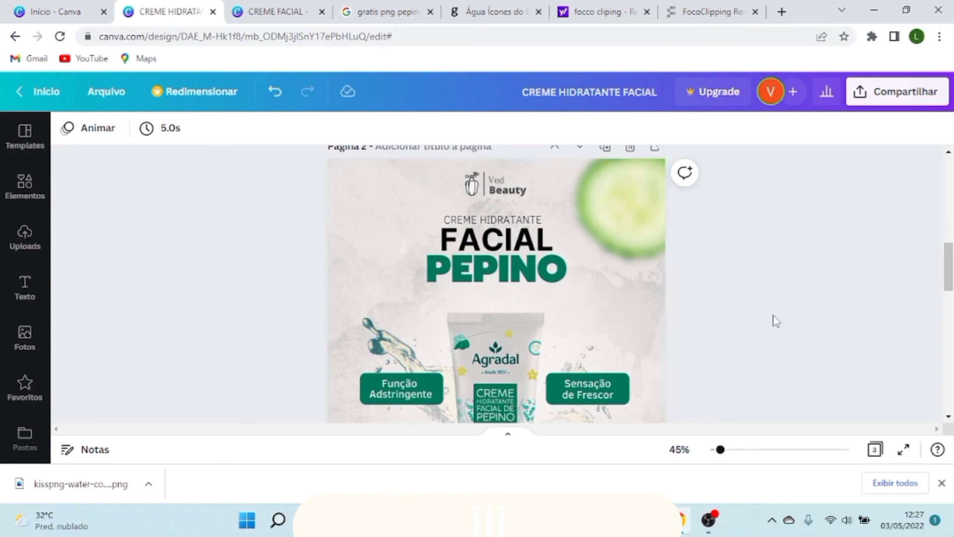
Step: Review page 2 again, from its title, tube and benefit labels down to the contact footer, including the whole page at reduced scale
{"action": "scroll", "coordinate": [566, 278], "scroll_direction": "down", "scroll_amount": 5}
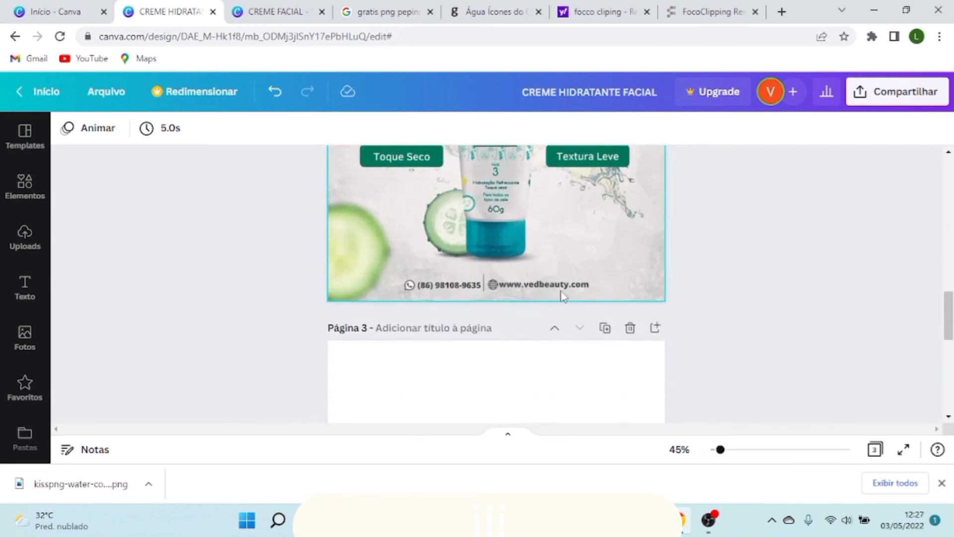
{"action": "scroll", "coordinate": [666, 299], "scroll_direction": "up", "scroll_amount": 5}
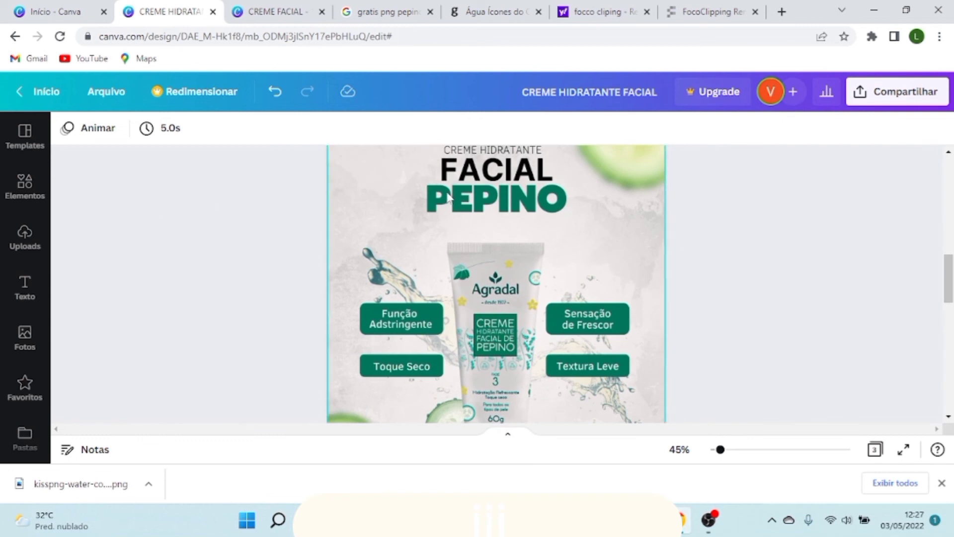
{"action": "scroll", "coordinate": [757, 269], "scroll_direction": "up", "scroll_amount": 3}
{"action": "scroll", "coordinate": [757, 269], "scroll_direction": "down", "scroll_amount": 5}
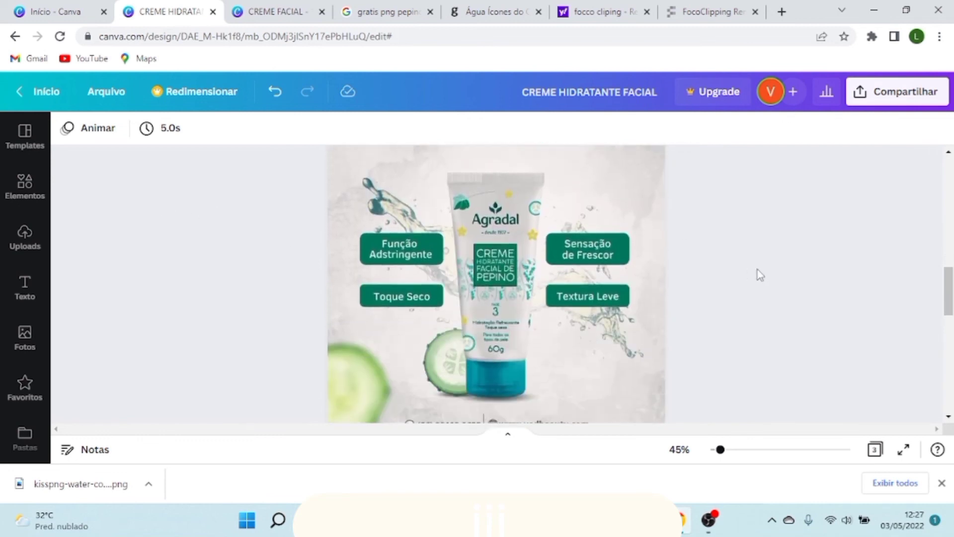
{"action": "scroll", "coordinate": [757, 269], "scroll_direction": "up", "scroll_amount": 5}
{"action": "scroll", "coordinate": [758, 269], "scroll_direction": "down", "scroll_amount": 2}
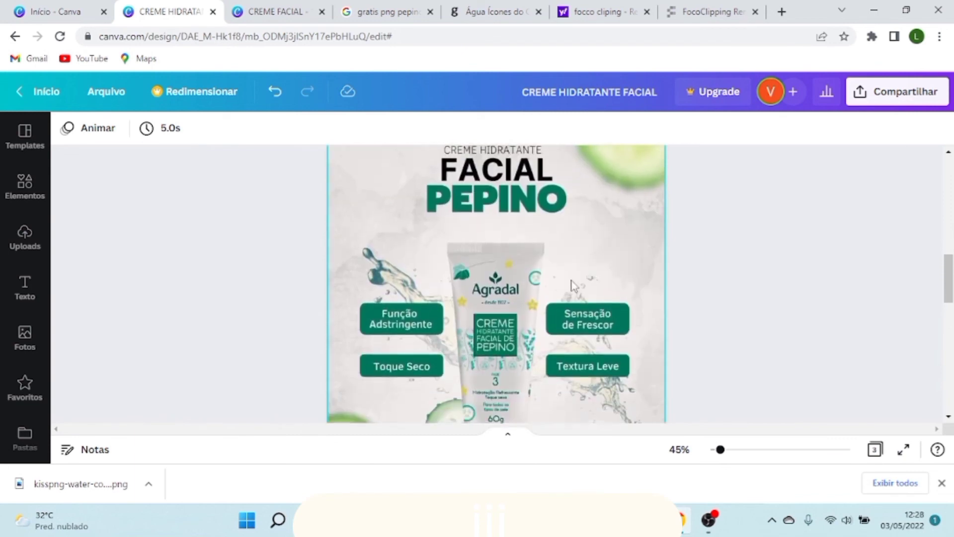
{"action": "scroll", "coordinate": [572, 282], "scroll_direction": "down", "scroll_amount": 3}
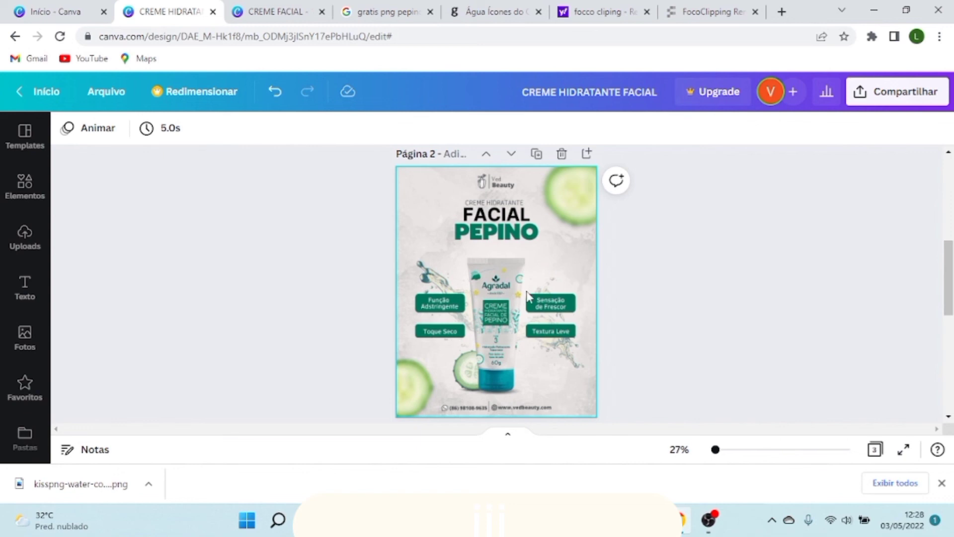
{"action": "scroll", "coordinate": [527, 291], "scroll_direction": "up", "scroll_amount": 1}
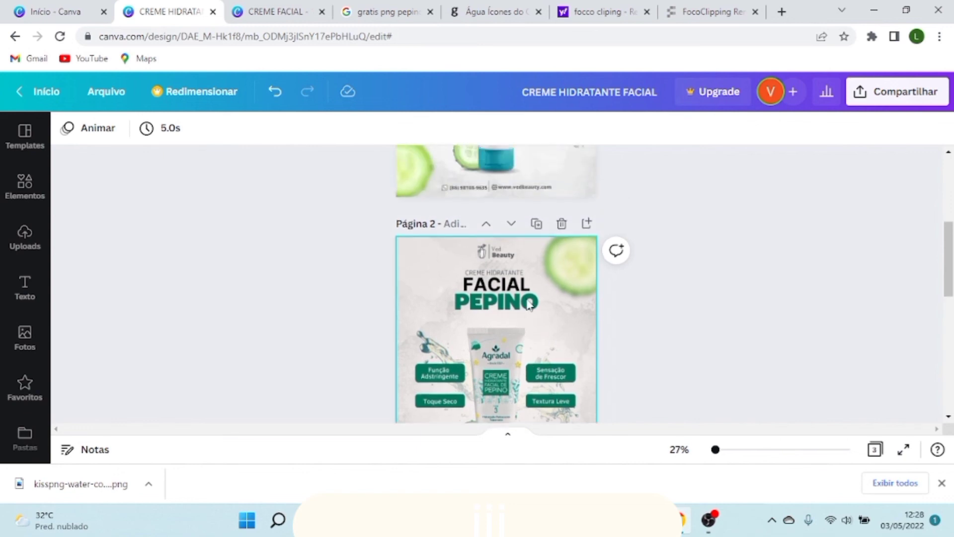
{"action": "scroll", "coordinate": [528, 304], "scroll_direction": "down", "scroll_amount": 2}
{"action": "scroll", "coordinate": [529, 304], "scroll_direction": "up", "scroll_amount": 1}
Step: Examine page 1's lighter green title, benefit labels, water splashes and footer for comparison with page 2
{"action": "scroll", "coordinate": [529, 305], "scroll_direction": "up", "scroll_amount": 3}
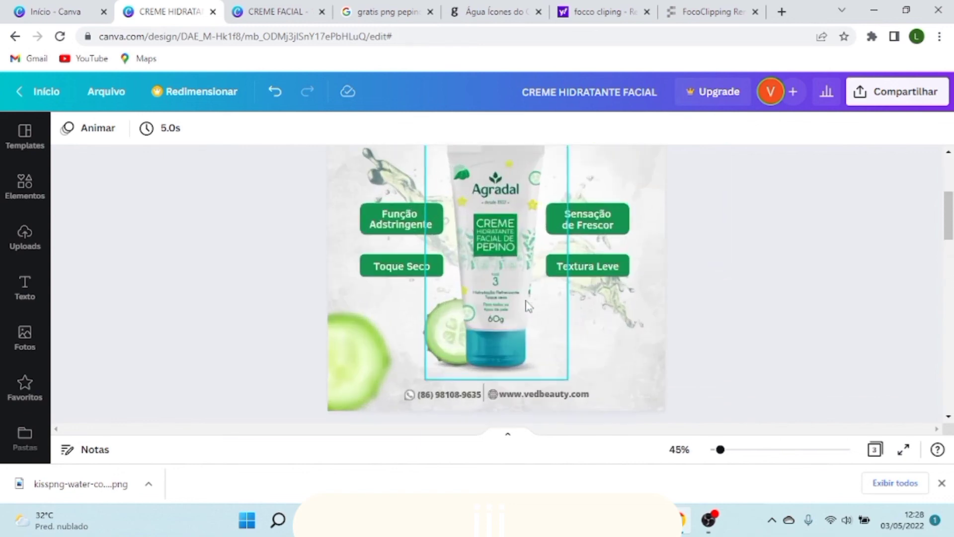
{"action": "scroll", "coordinate": [528, 305], "scroll_direction": "up", "scroll_amount": 2}
{"action": "scroll", "coordinate": [528, 305], "scroll_direction": "up", "scroll_amount": 4}
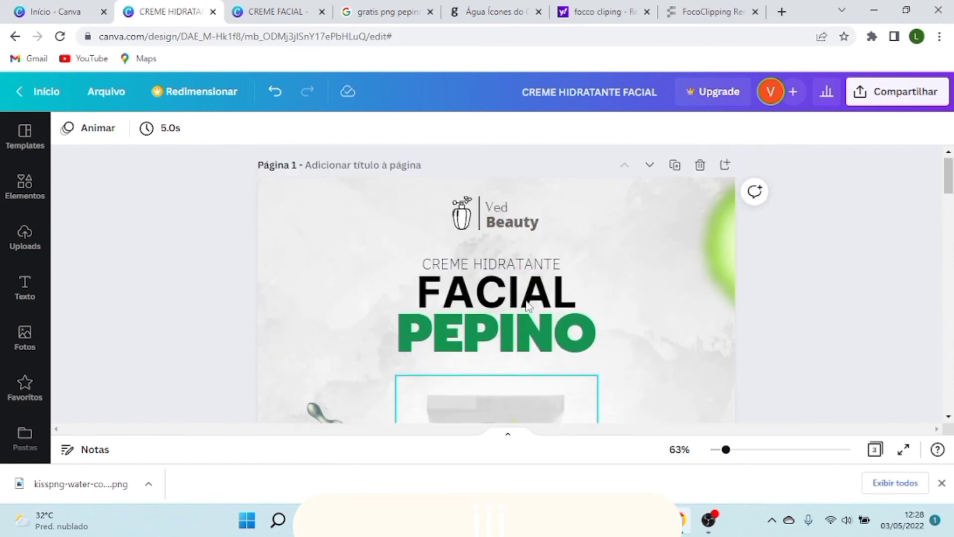
{"action": "scroll", "coordinate": [528, 305], "scroll_direction": "down", "scroll_amount": 2}
{"action": "scroll", "coordinate": [528, 306], "scroll_direction": "down", "scroll_amount": 3}
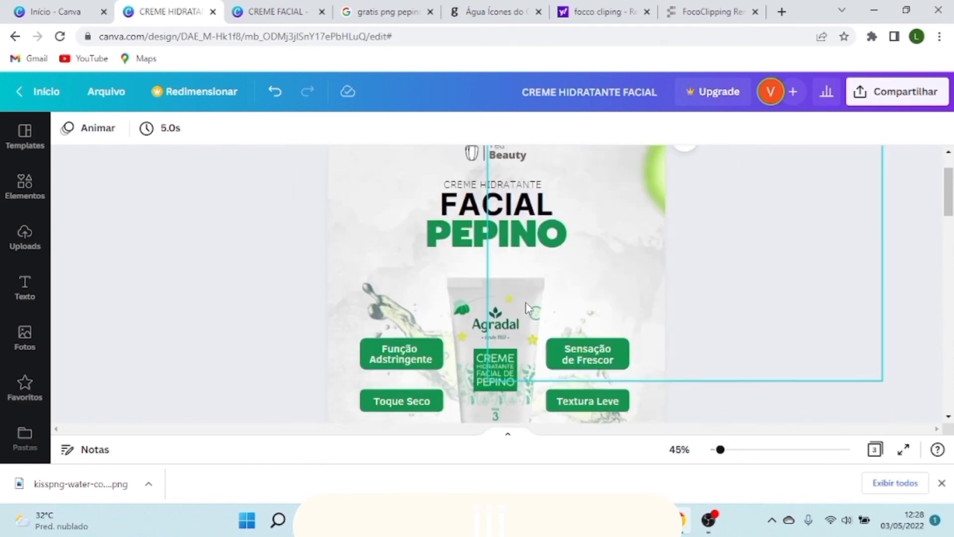
{"action": "scroll", "coordinate": [545, 323], "scroll_direction": "down", "scroll_amount": 2}
{"action": "scroll", "coordinate": [545, 323], "scroll_direction": "up", "scroll_amount": 4}
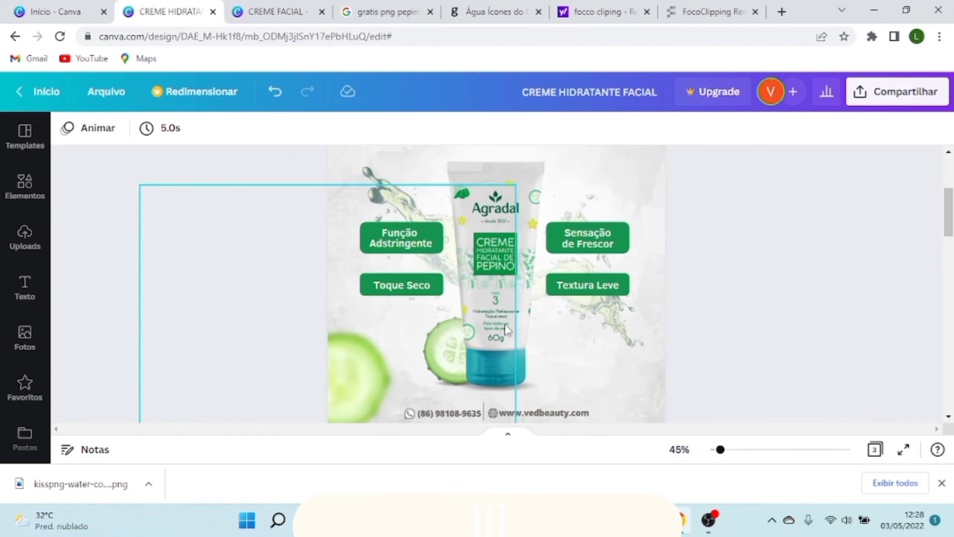
{"action": "scroll", "coordinate": [771, 331], "scroll_direction": "up", "scroll_amount": 2}
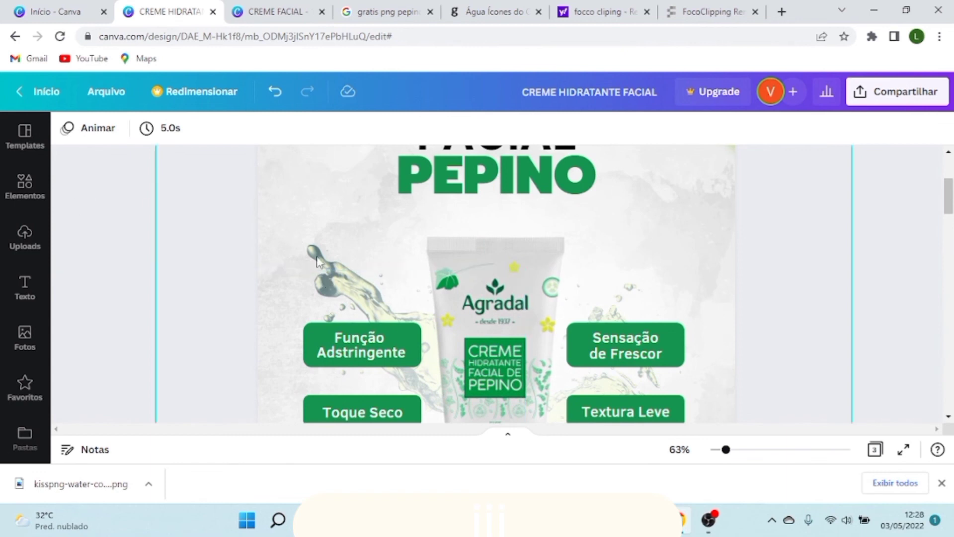
Step: Inspect how page 1 is layered around the tube by selecting its locked overlay elements and the tube image in turn
{"action": "left_click", "coordinate": [501, 287]}
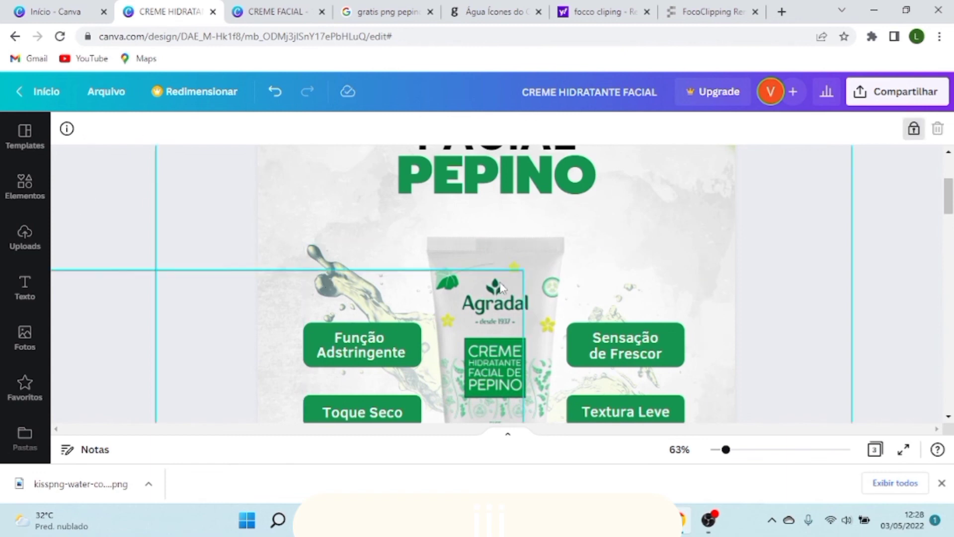
{"action": "left_click", "coordinate": [462, 269]}
{"action": "left_click", "coordinate": [364, 272]}
{"action": "scroll", "coordinate": [364, 273], "scroll_direction": "down", "scroll_amount": 4}
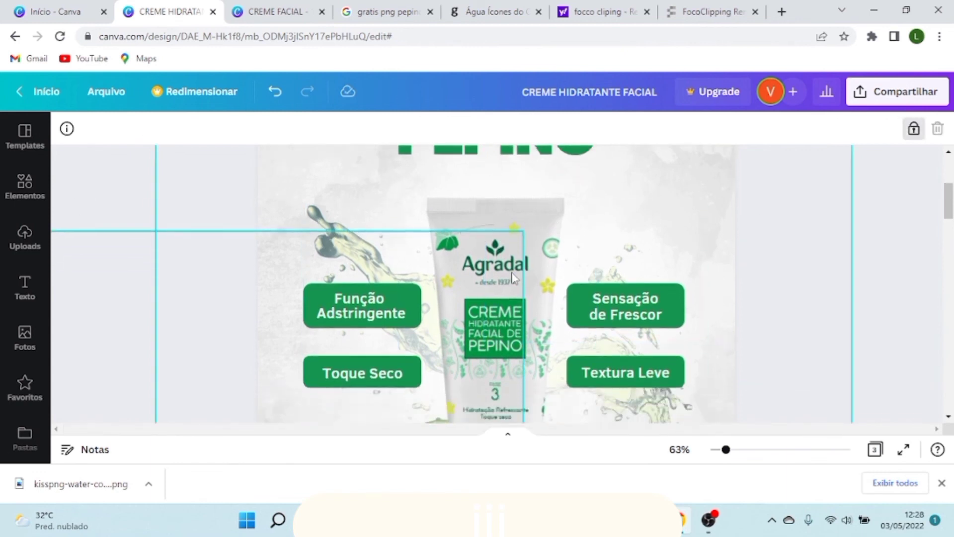
{"action": "left_click", "coordinate": [518, 297]}
{"action": "scroll", "coordinate": [541, 274], "scroll_direction": "up", "scroll_amount": 5}
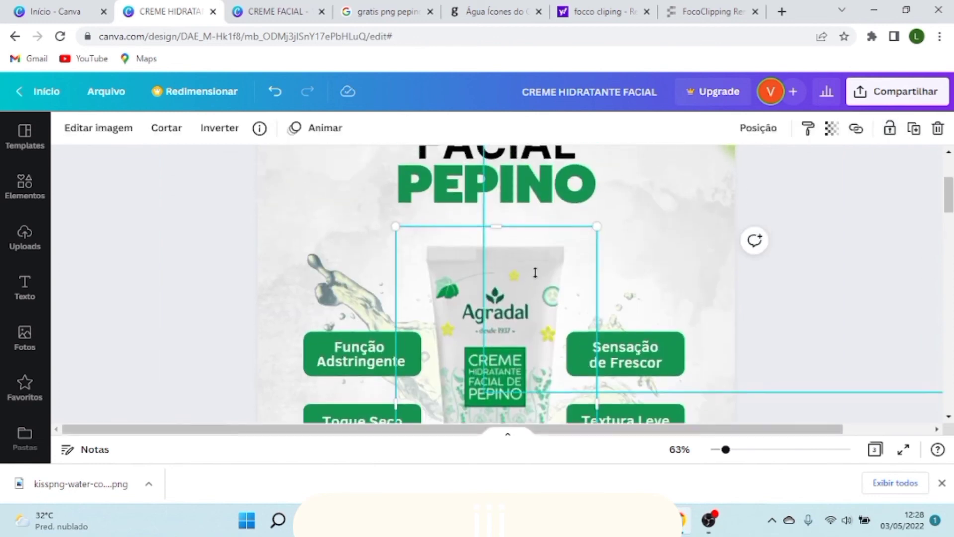
{"action": "left_click", "coordinate": [488, 314]}
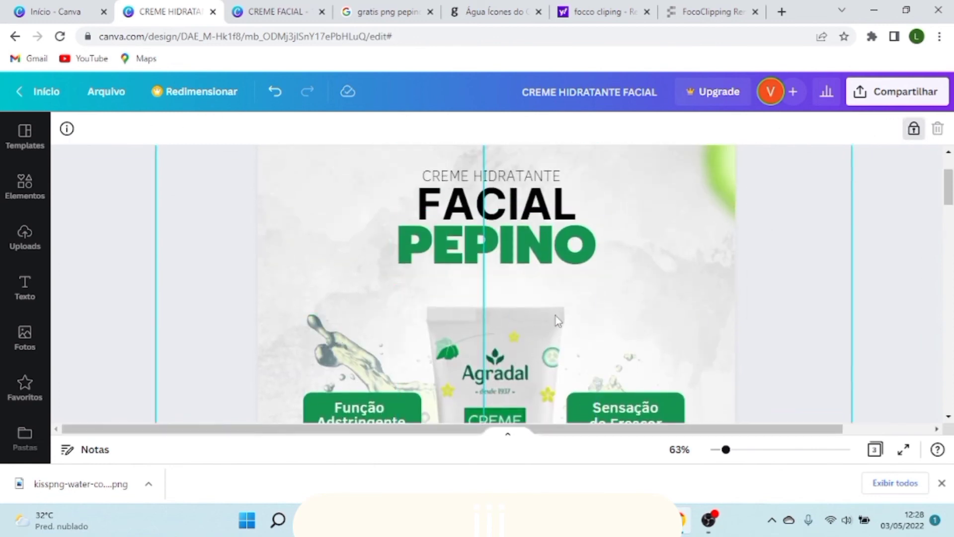
{"action": "scroll", "coordinate": [514, 327], "scroll_direction": "down", "scroll_amount": 5}
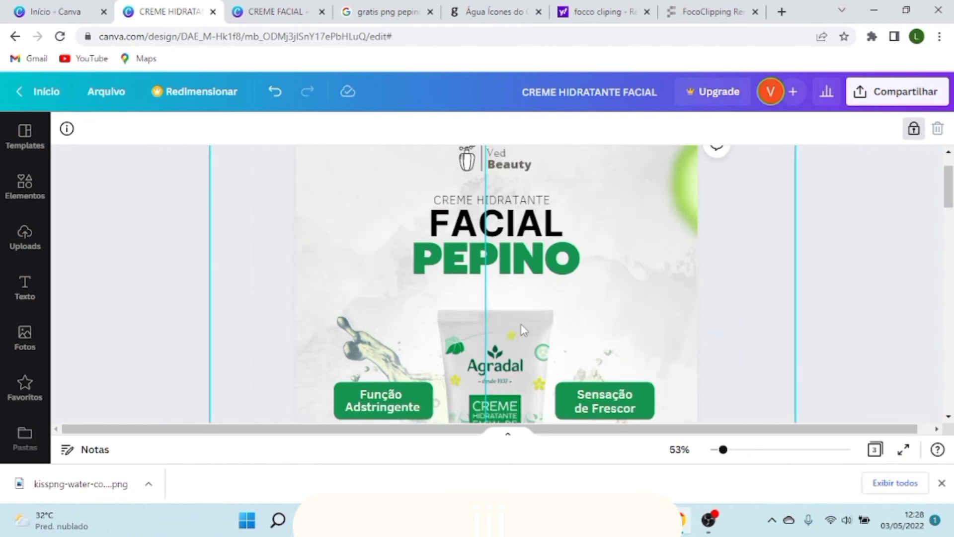